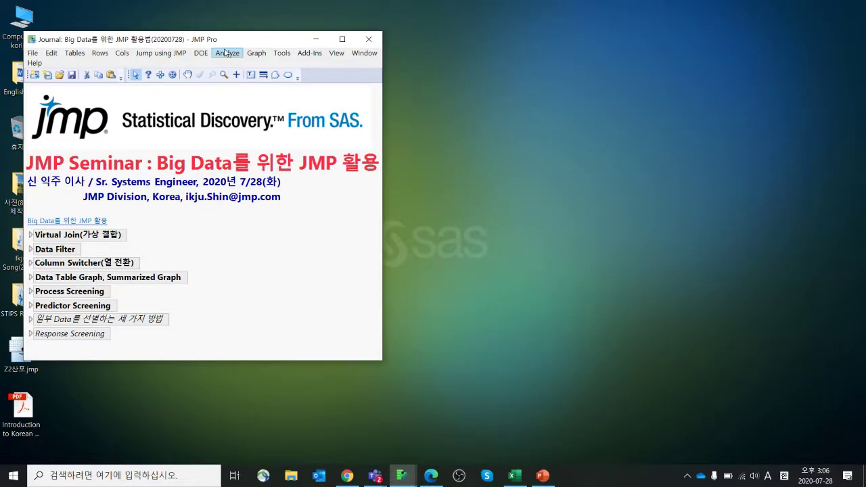
mouse_move(135, 227)
left_mouse_down()
mouse_move(103, 226)
mouse_move(140, 233)
left_mouse_up()
mouse_move(160, 309)
left_mouse_down()
mouse_move(170, 309)
mouse_move(180, 332)
mouse_move(100, 342)
mouse_move(165, 313)
left_mouse_up()
Expand the journal's Virtual Join section, open Virtual Join 1.jmp and shorten its data table window.
left_click_drag(244, 39, 245, 20)
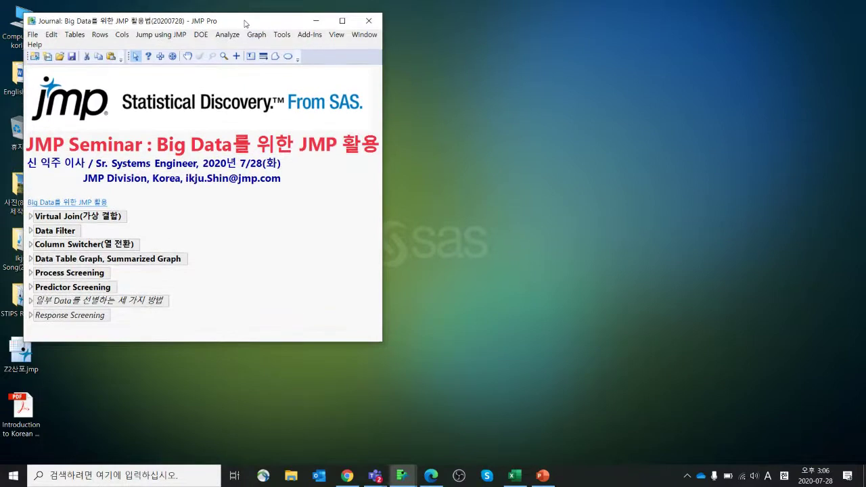
left_click(30, 216)
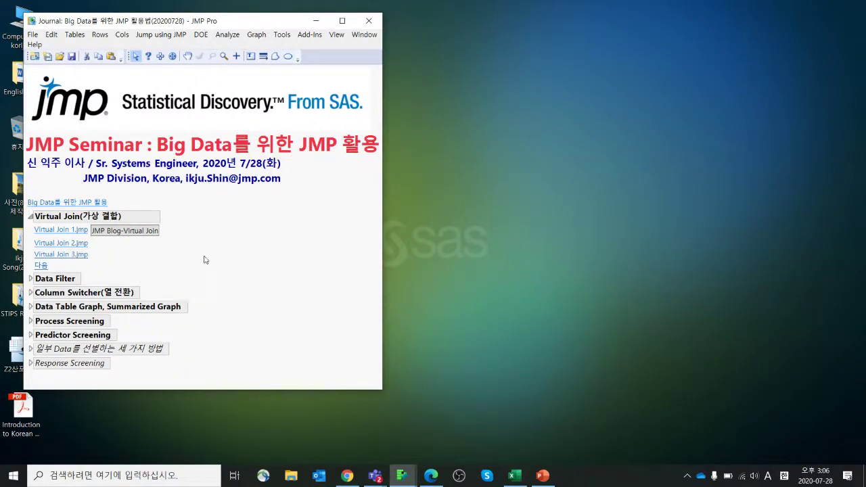
left_click(66, 233)
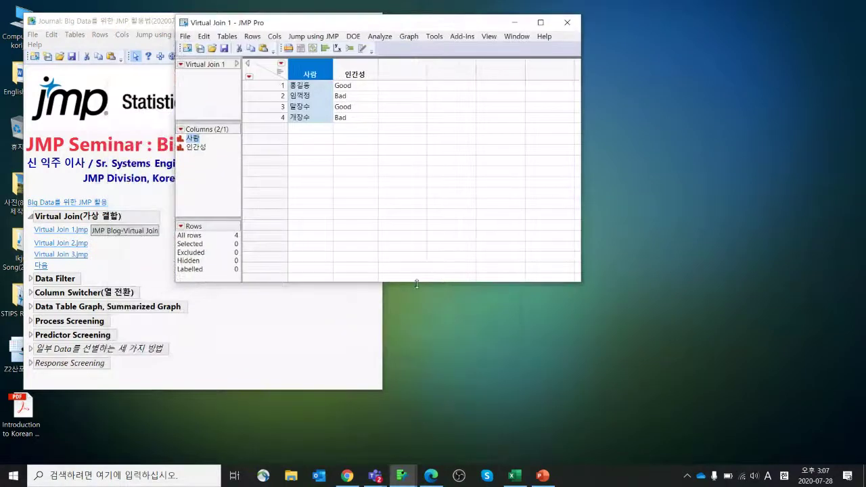
left_click_drag(417, 284, 418, 197)
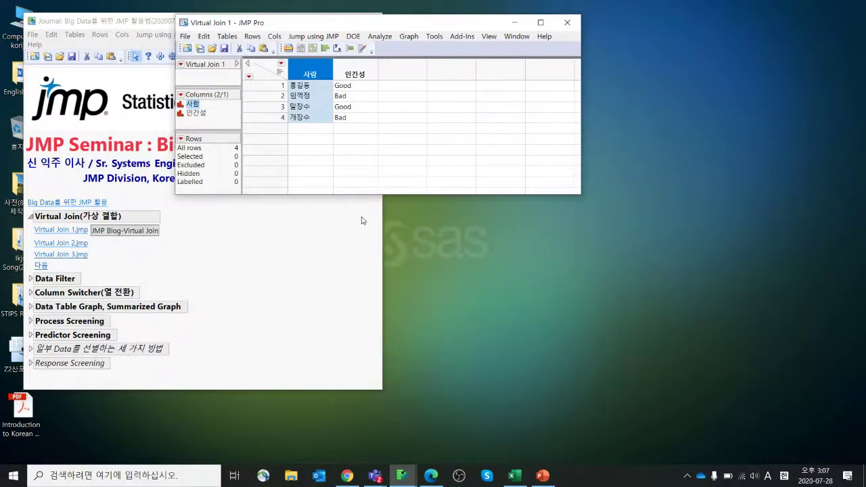
Open Virtual Join 2.jmp from the journal, move its window clear of the journal and shorten it.
left_click(78, 244)
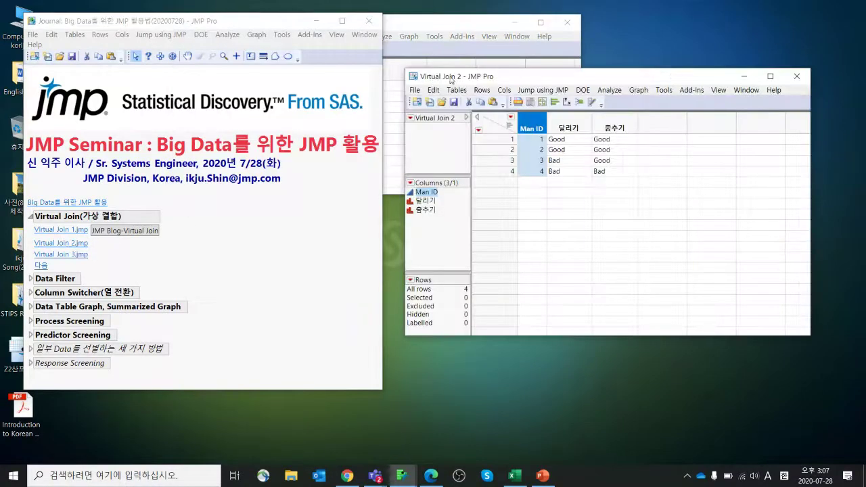
left_click_drag(450, 80, 461, 109)
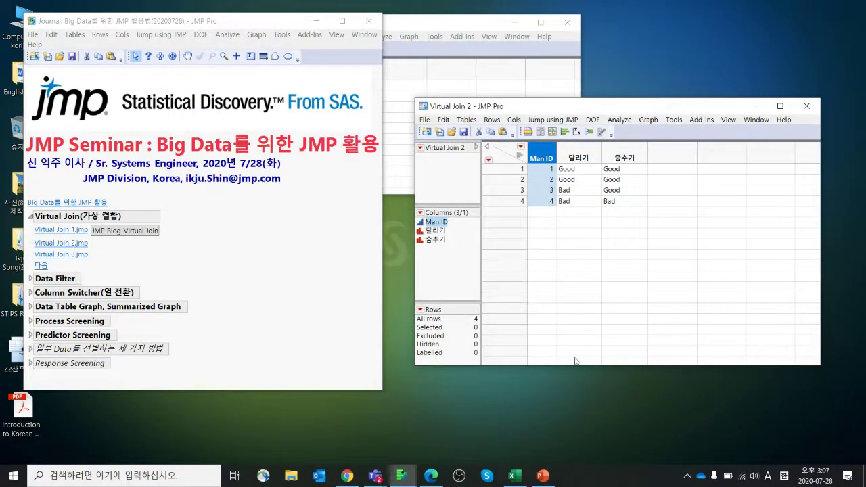
left_click_drag(575, 365, 576, 274)
Open Virtual Join 3.jmp and arrange the three data table windows so their columns are visible side by side.
left_click(76, 257)
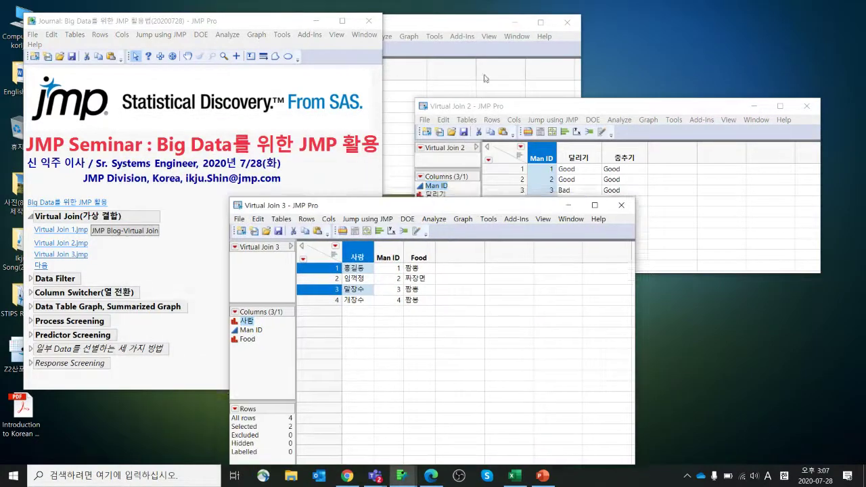
left_click(447, 32)
left_click_drag(638, 109, 686, 113)
left_click_drag(420, 209, 344, 249)
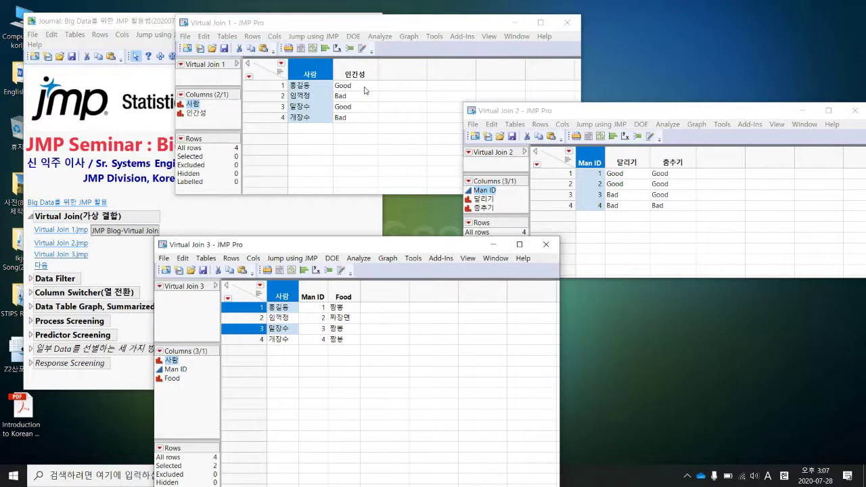
left_click(551, 114)
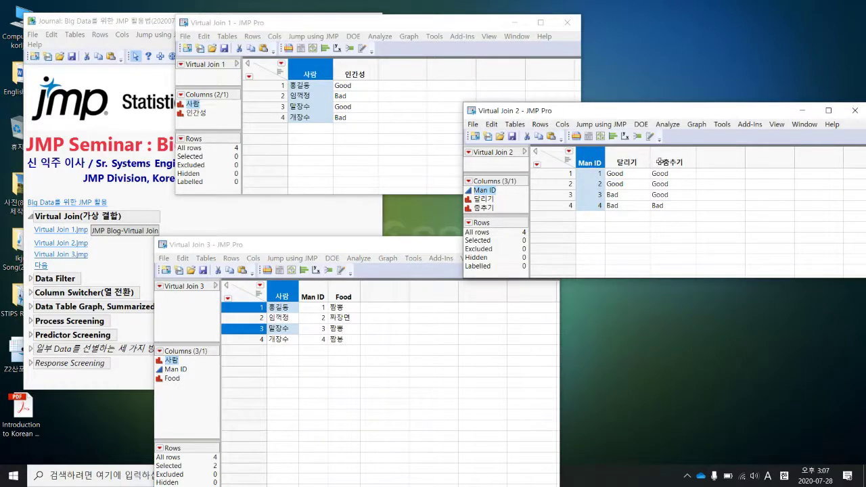
Clear the row and column selections in the Virtual Join 3 table and shift its window slightly.
left_click(238, 298)
left_click(238, 297)
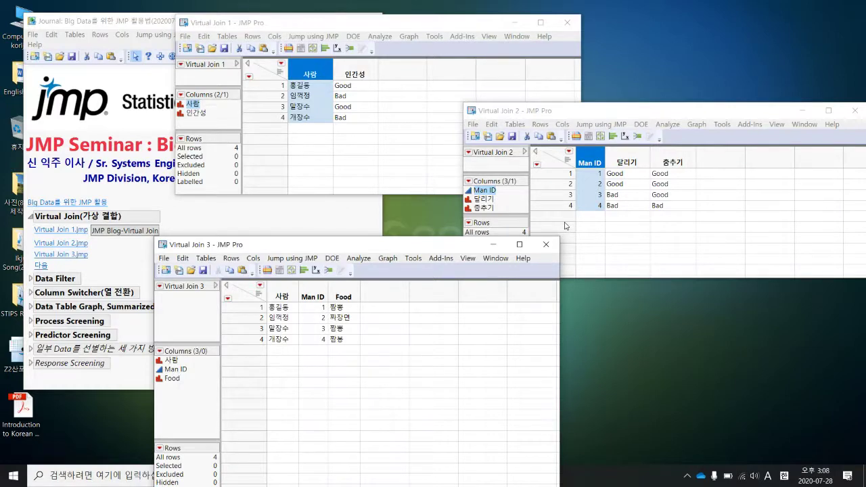
mouse_move(366, 246)
left_mouse_down()
mouse_move(423, 233)
mouse_move(361, 250)
mouse_move(366, 256)
mouse_move(354, 251)
left_mouse_up()
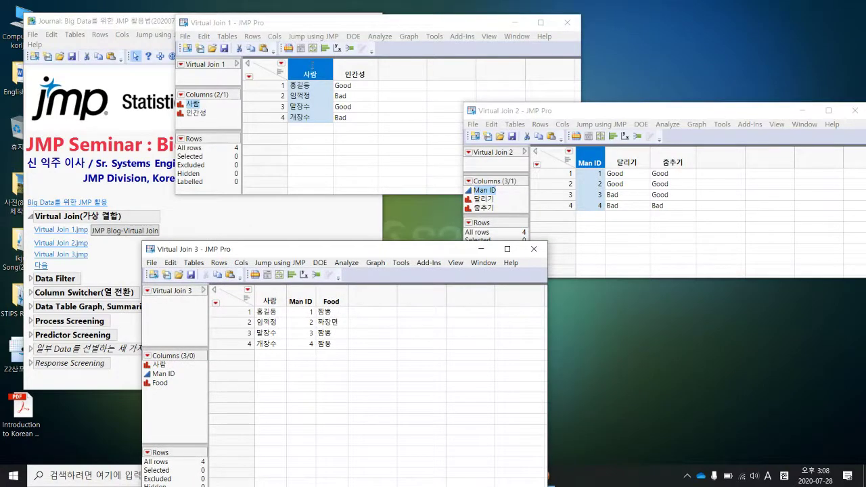
Set the 사람 column of the Virtual Join 1 table as a Link ID.
left_click_drag(328, 26, 327, 28)
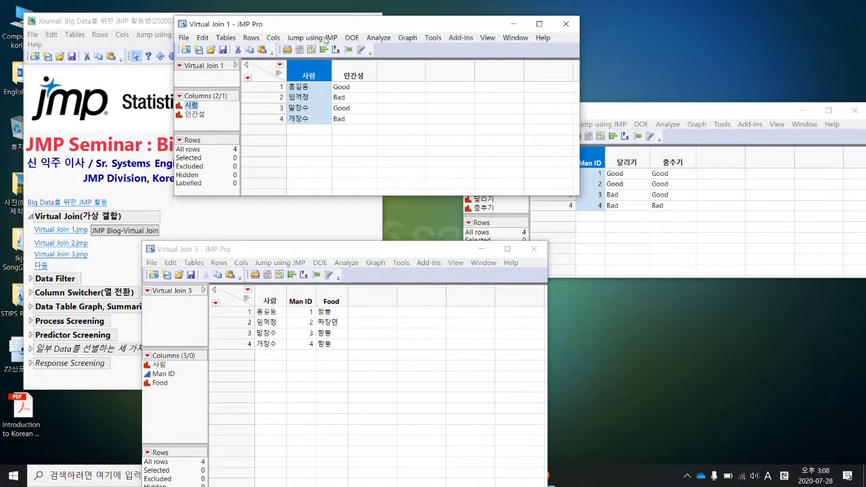
right_click(312, 74)
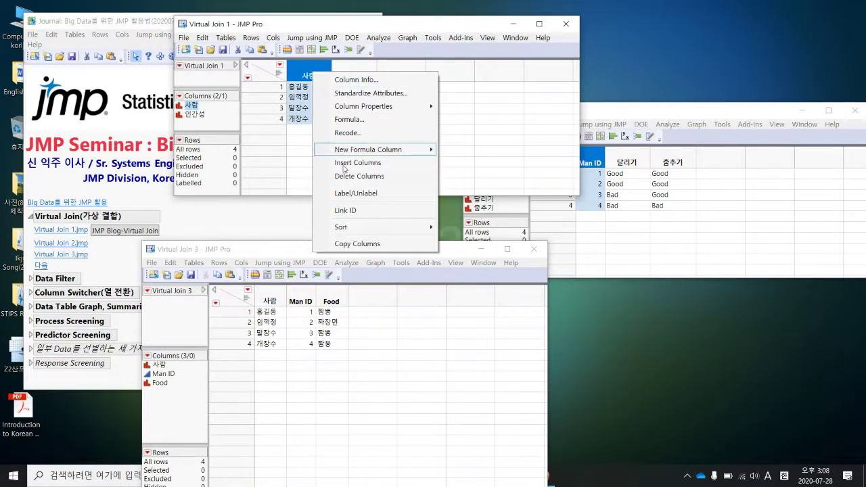
left_click(364, 214)
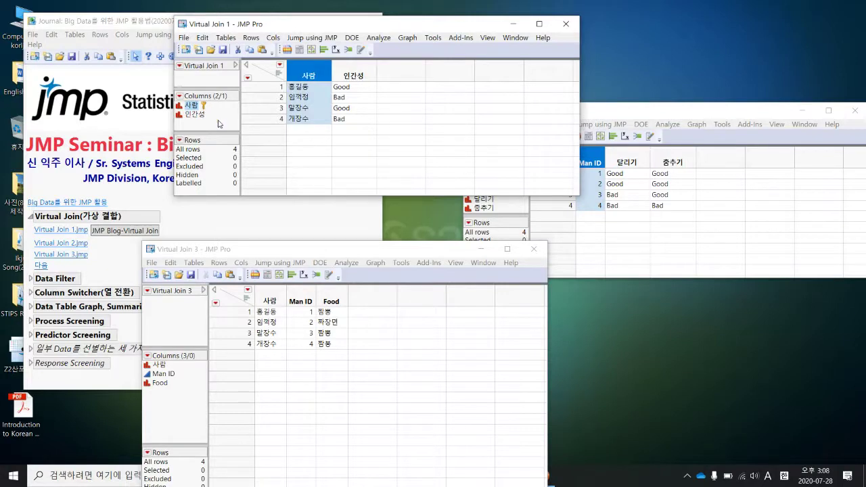
Give the 사람 column of Virtual Join 3 a Link Reference to Virtual Join 1.jmp and widen the table's column list.
left_click(299, 251)
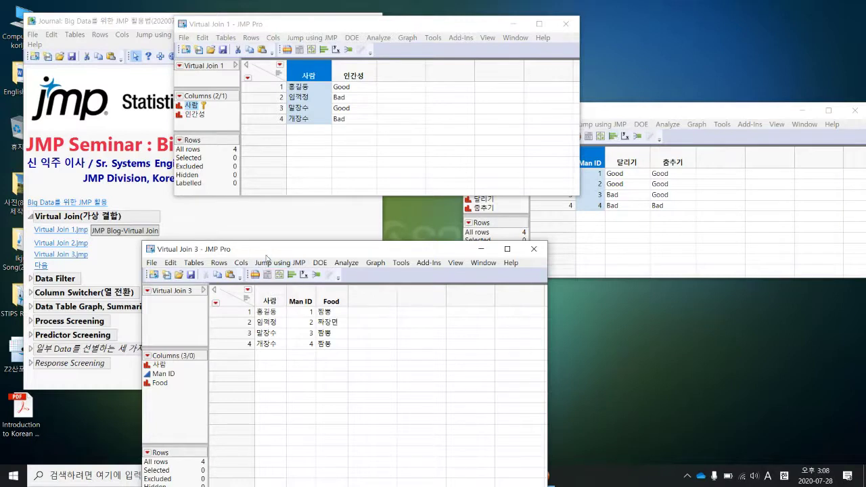
right_click(269, 299)
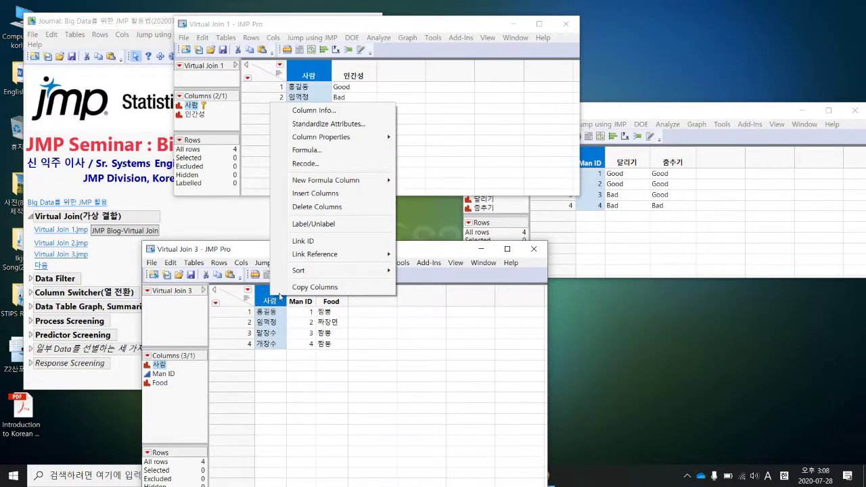
mouse_move(307, 259)
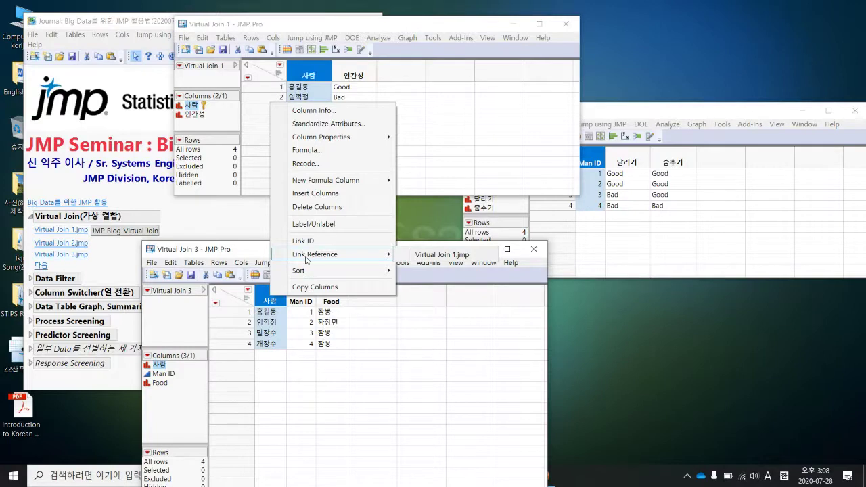
left_click(413, 255)
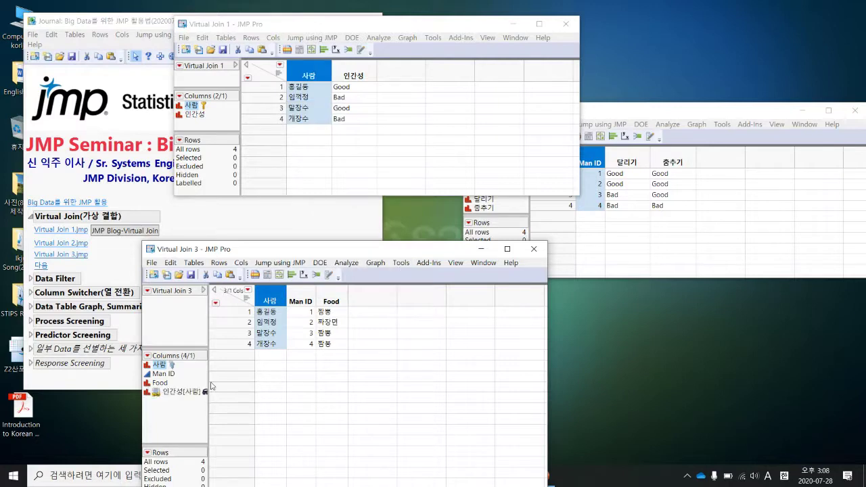
left_click_drag(209, 379, 232, 382)
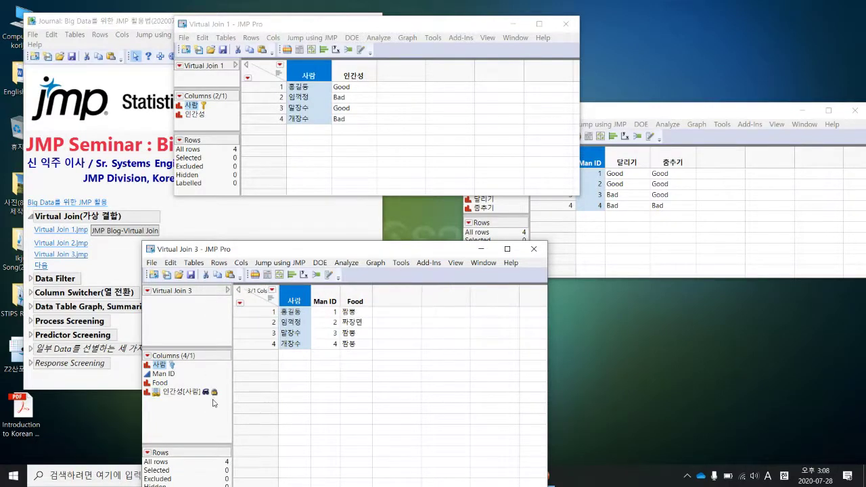
Set the Man ID column of the Virtual Join 3 table as a Link ID.
left_click(630, 113)
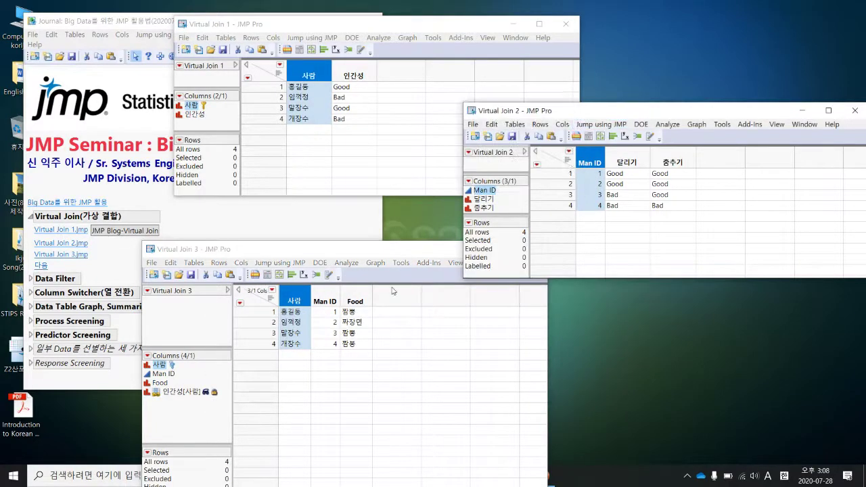
left_click(324, 298)
right_click(323, 298)
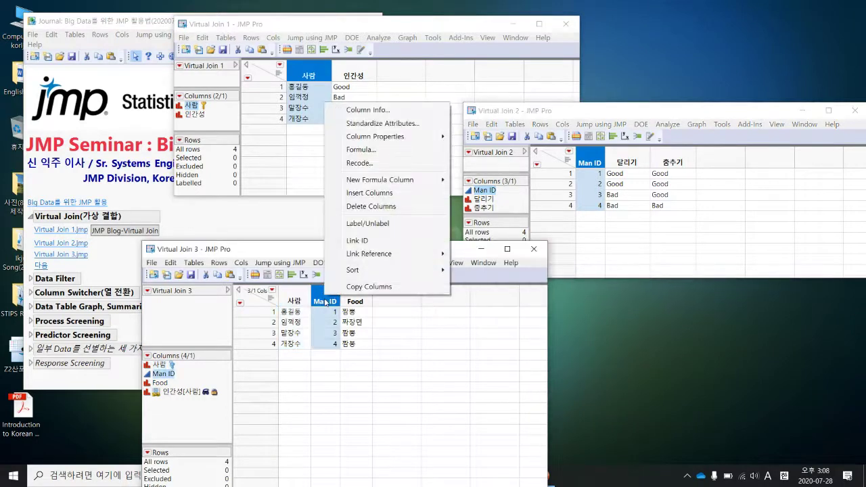
left_click(358, 241)
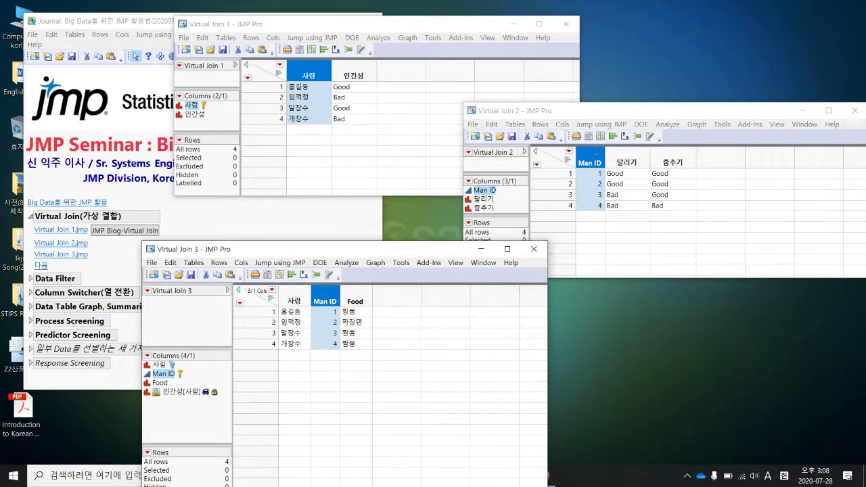
Give the Man ID column of Virtual Join 2 a Link Reference to Virtual Join 3.jmp.
left_click_drag(603, 112, 595, 90)
right_click(588, 140)
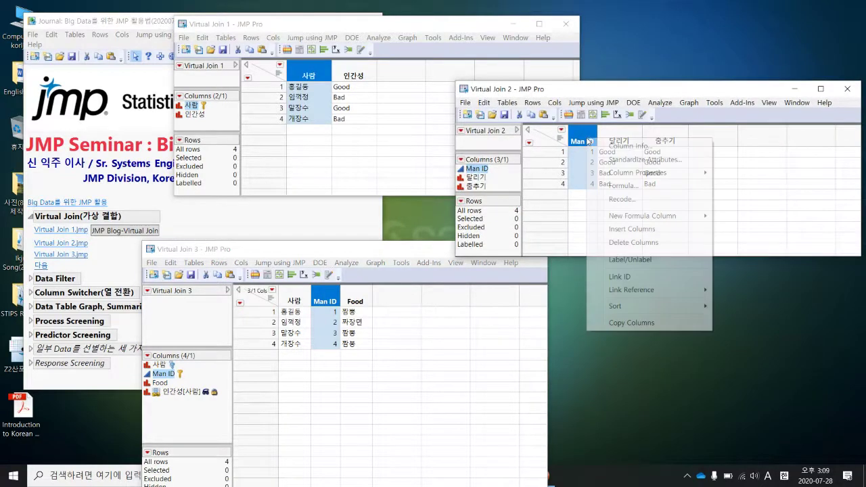
mouse_move(637, 294)
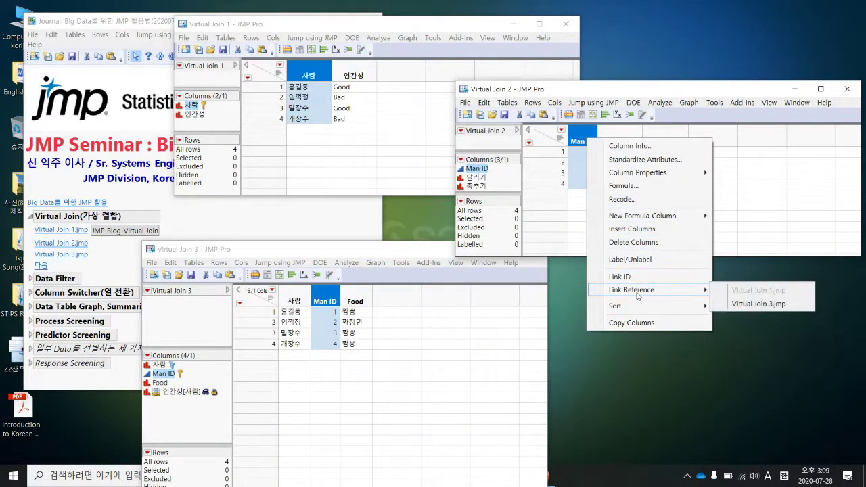
left_click(734, 303)
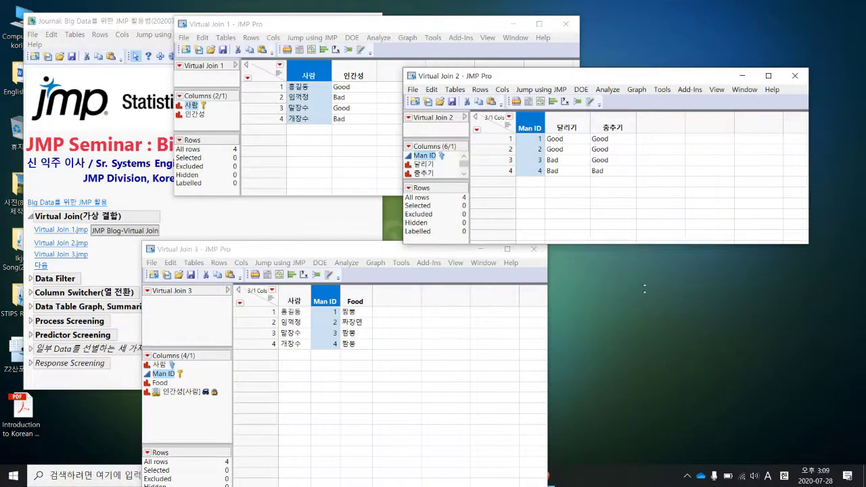
Enlarge the Virtual Join 2 window, expand its group of referenced columns, widen the column list to show full names, and reposition the window.
left_click_drag(638, 244, 628, 337)
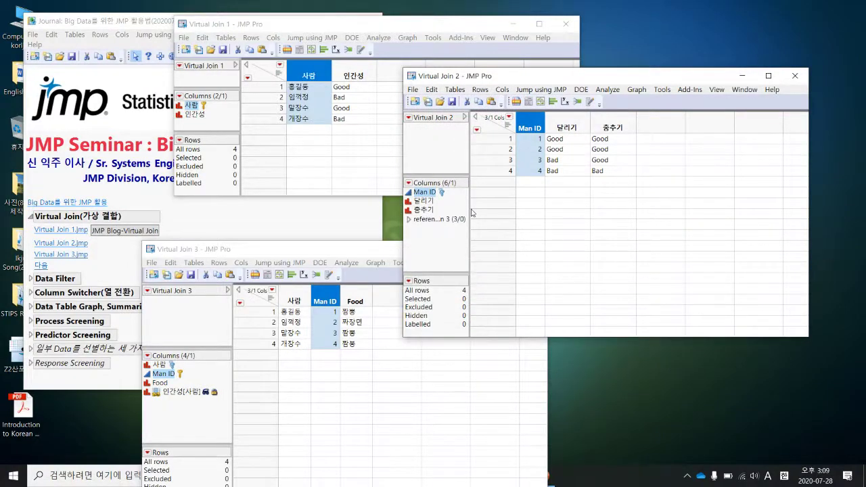
left_click_drag(470, 213, 495, 214)
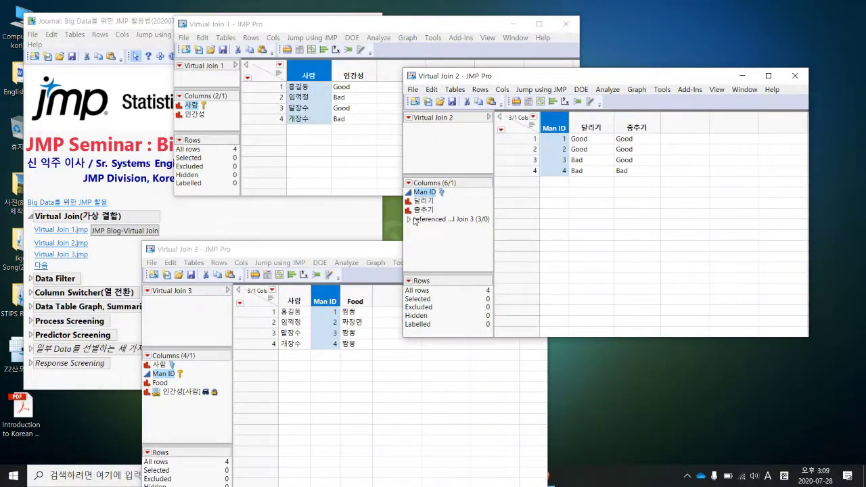
left_click(408, 220)
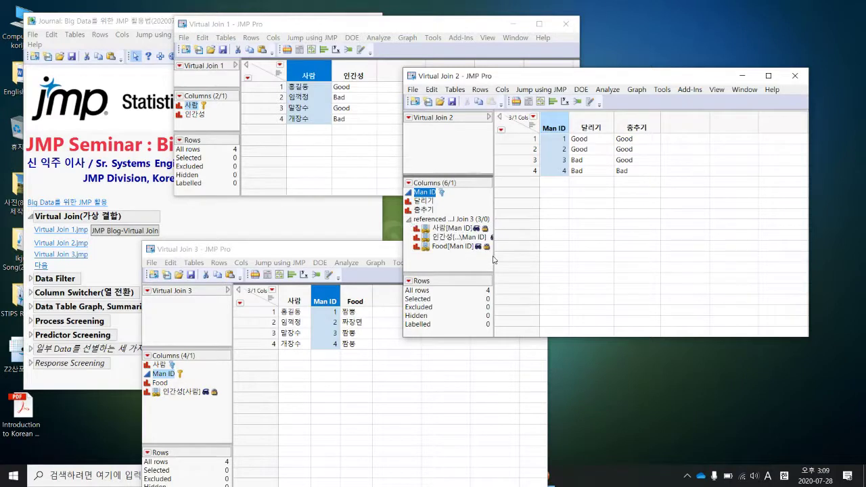
left_click_drag(493, 255, 513, 255)
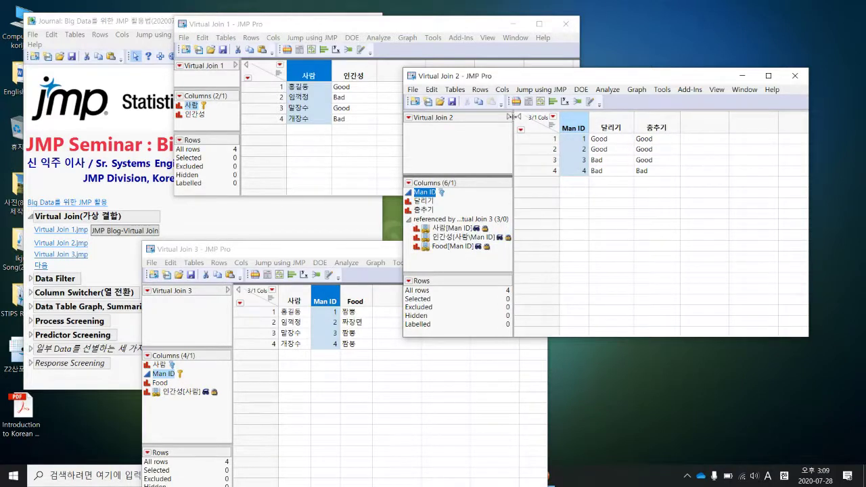
left_click_drag(510, 80, 541, 72)
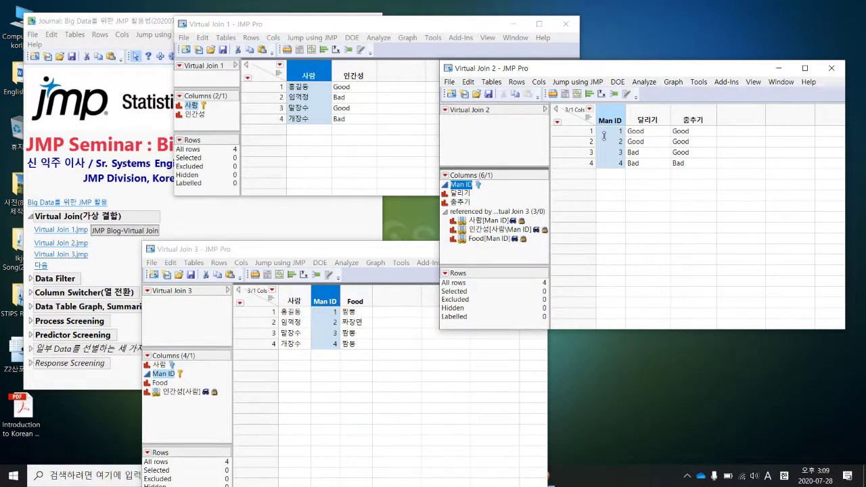
left_click_drag(622, 69, 516, 127)
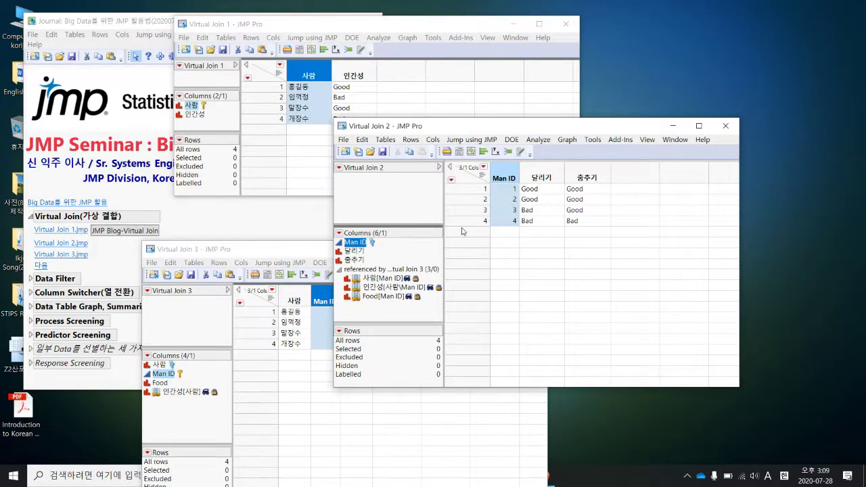
Start a Distribution analysis on Virtual Join 2 and enlarge its dialog to list all columns, including those referenced from Virtual Join 3.
left_click(538, 140)
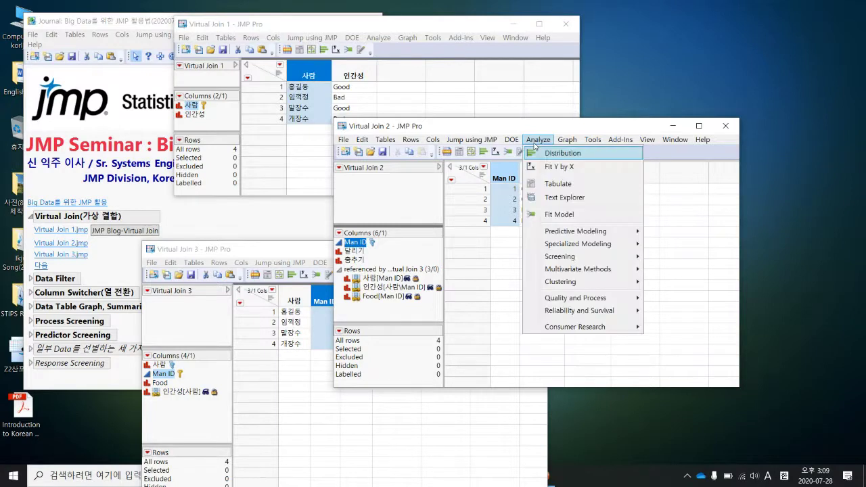
left_click(537, 153)
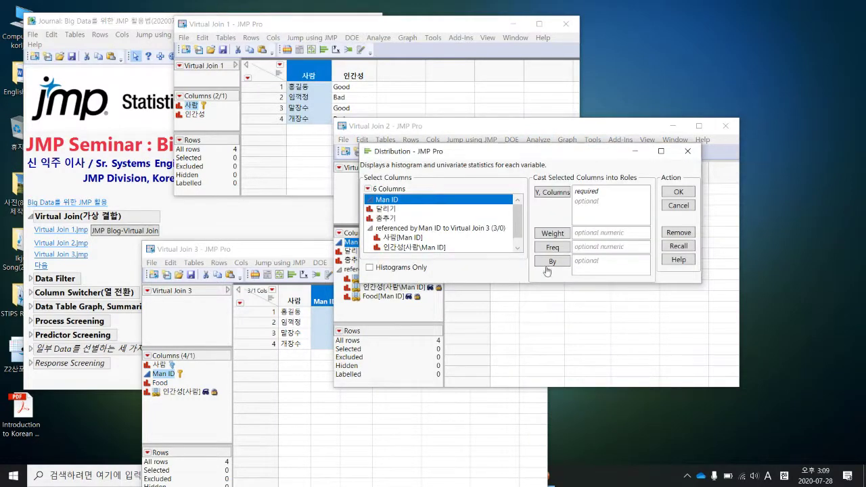
left_click_drag(698, 283, 742, 404)
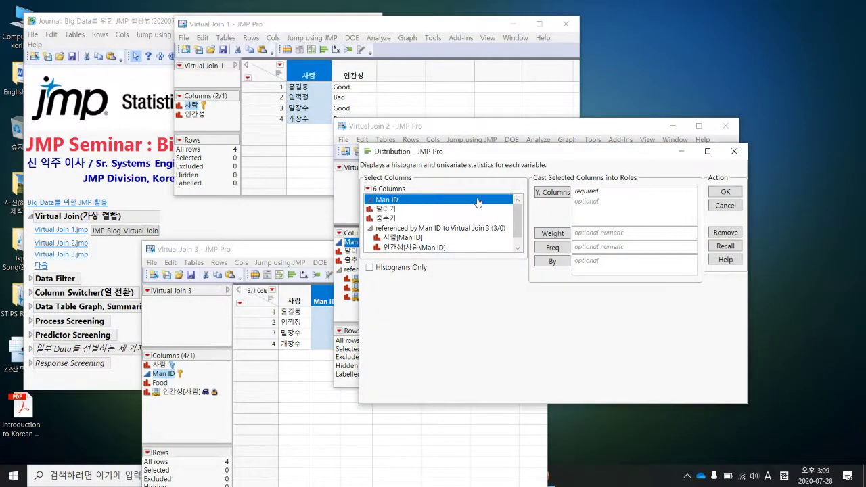
left_click_drag(502, 155, 522, 165)
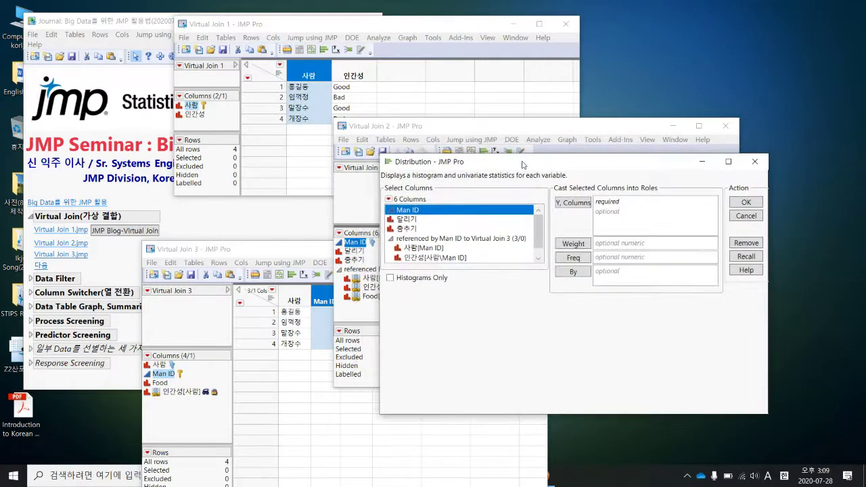
left_click(434, 222, "shift")
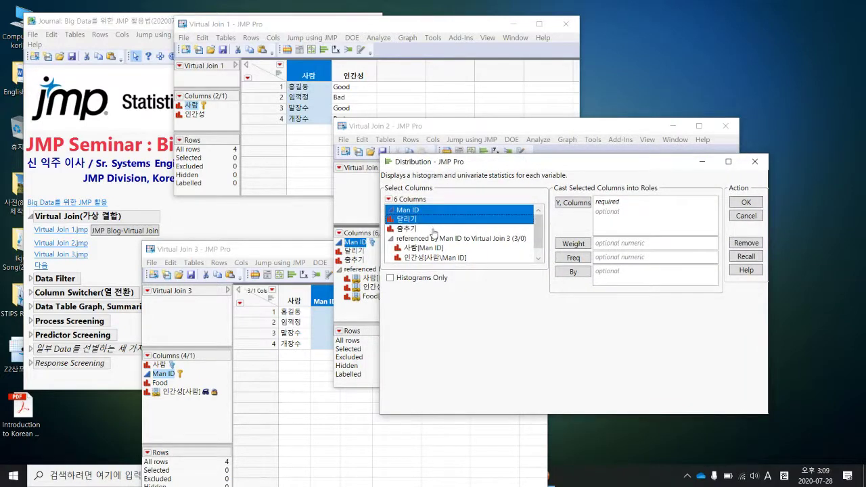
left_click(434, 230, "shift")
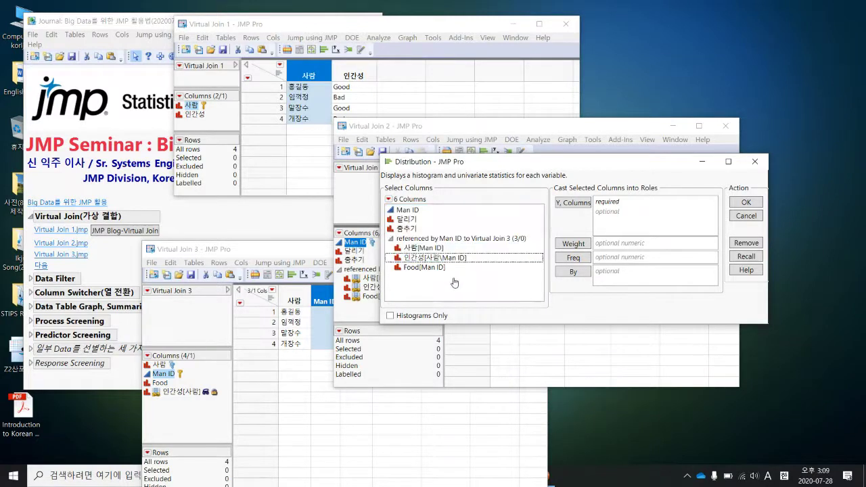
Assign all six columns, including the referenced ones, as Y, enable Histograms Only and run the Distribution.
left_click(455, 268)
left_click(449, 240)
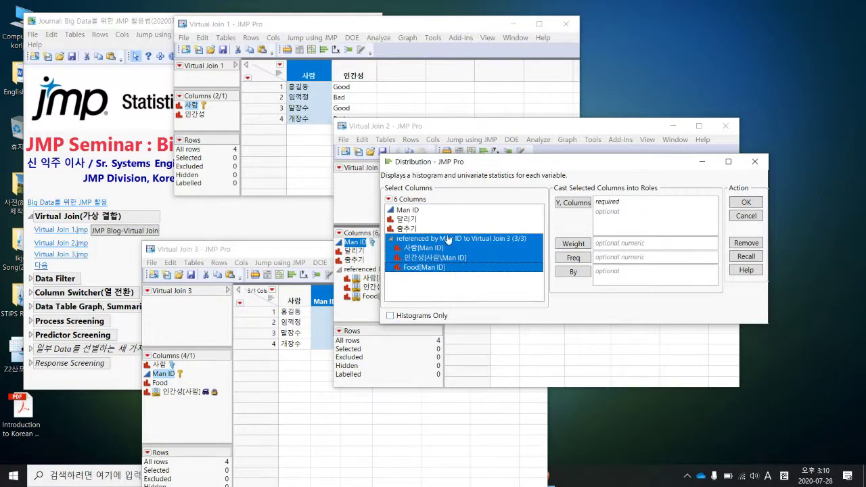
left_click(448, 241)
left_click_drag(428, 213, 436, 265)
left_click(436, 316)
left_click(572, 203)
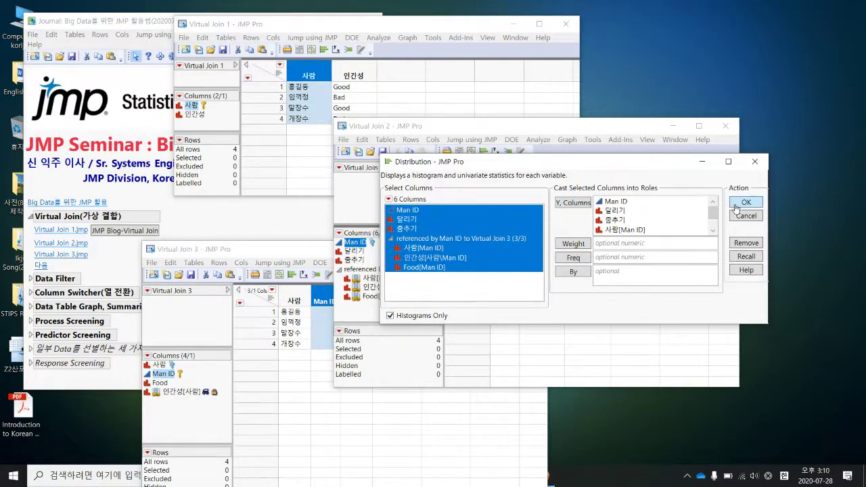
left_click(745, 202)
Highlight bars of the Man ID, 달리기 and 춤추기 histograms in turn to examine the matching rows in the linked columns.
left_click_drag(663, 100, 589, 114)
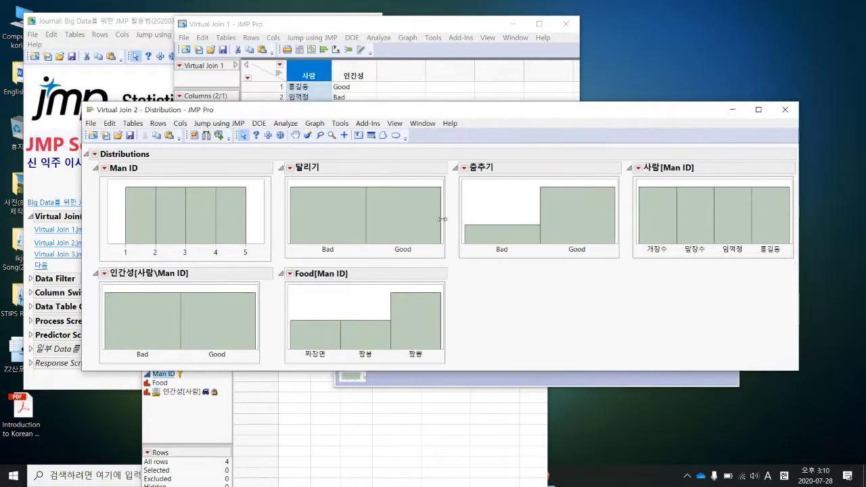
left_click(138, 223)
left_click(162, 222)
left_click(207, 222)
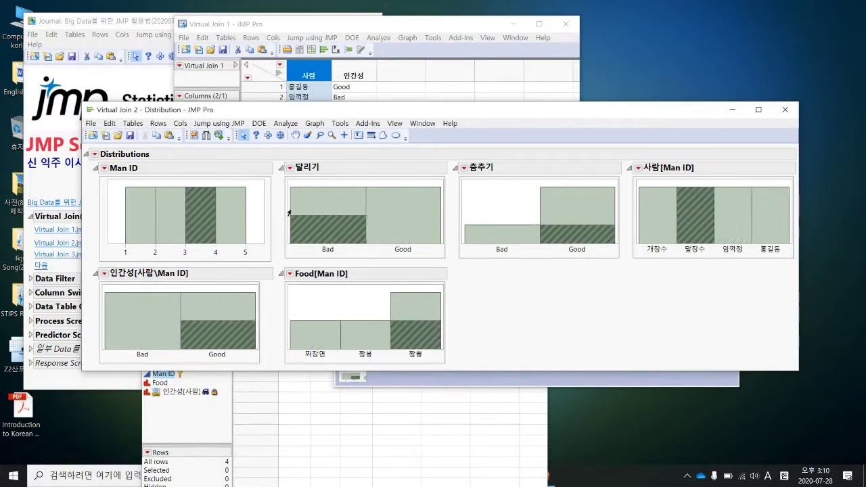
left_click(328, 210)
left_click(423, 213)
left_click(556, 206)
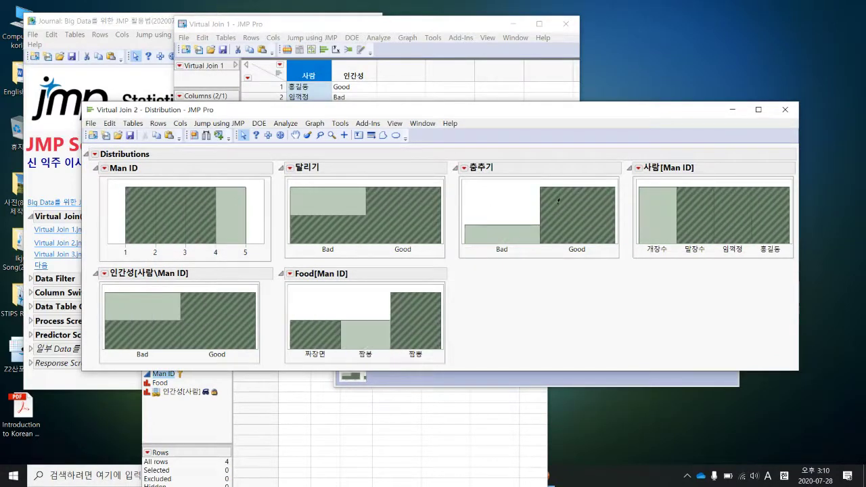
left_click(521, 236)
left_click(568, 221)
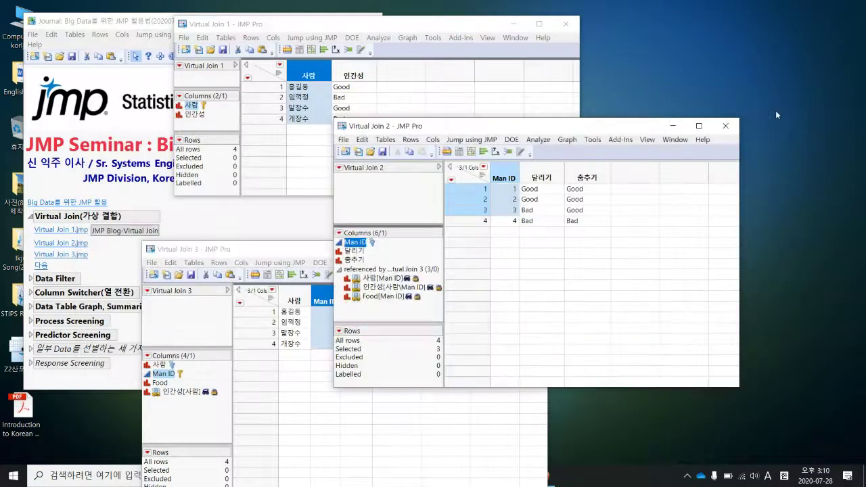
Close the Distribution report and spread the Virtual Join 2 and Virtual Join 3 windows apart.
left_click(778, 109)
left_click_drag(604, 128, 667, 109)
left_click_drag(368, 259, 414, 227)
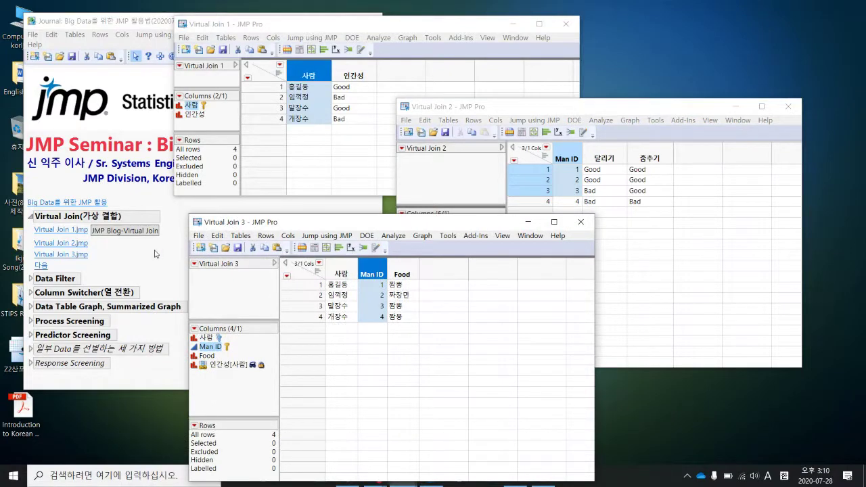
View the JMP Blog-Virtual Join page linked in the journal, and minimize the browser.
left_click(128, 233)
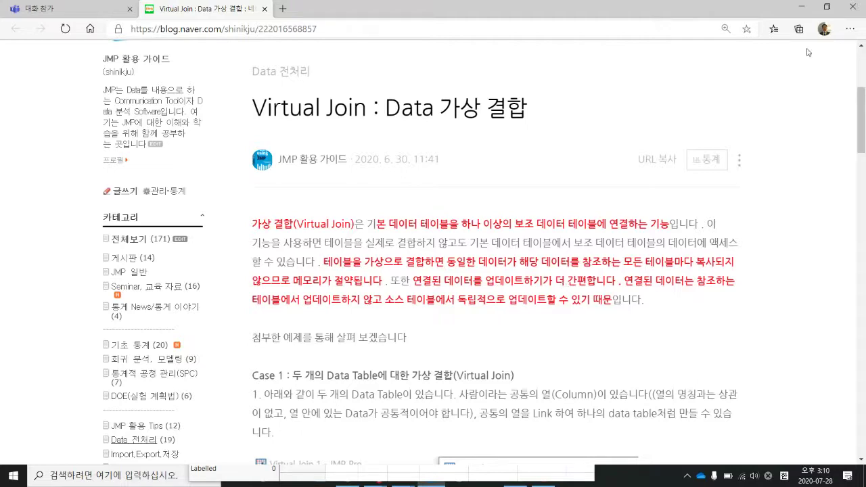
left_click(804, 11)
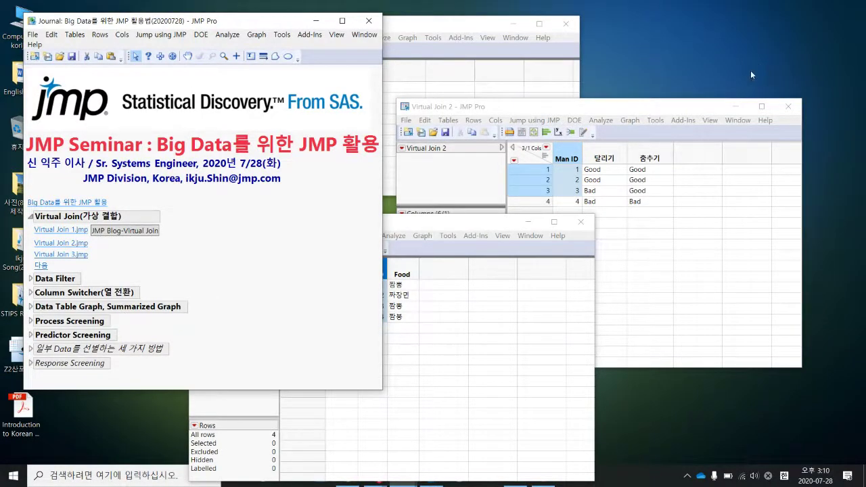
Close the Virtual Join 2, Virtual Join 3 and Virtual Join 1 tables without saving changes.
left_click(790, 109)
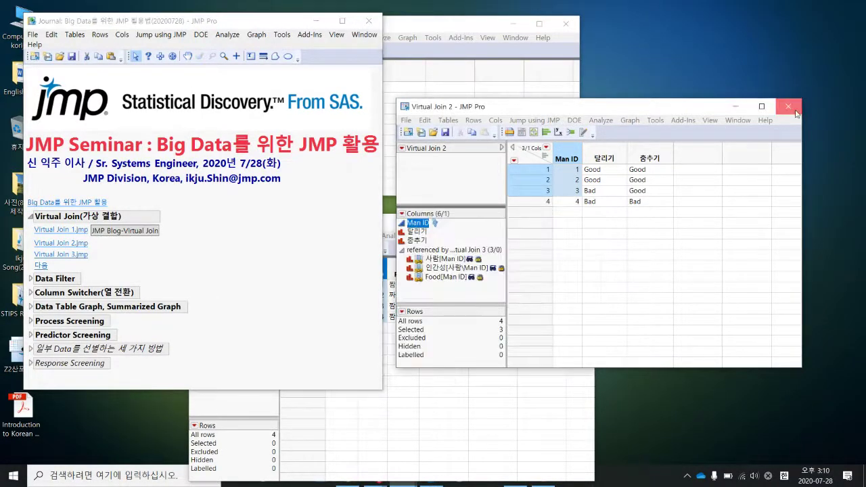
left_click(432, 257)
left_click(579, 227)
left_click(579, 229)
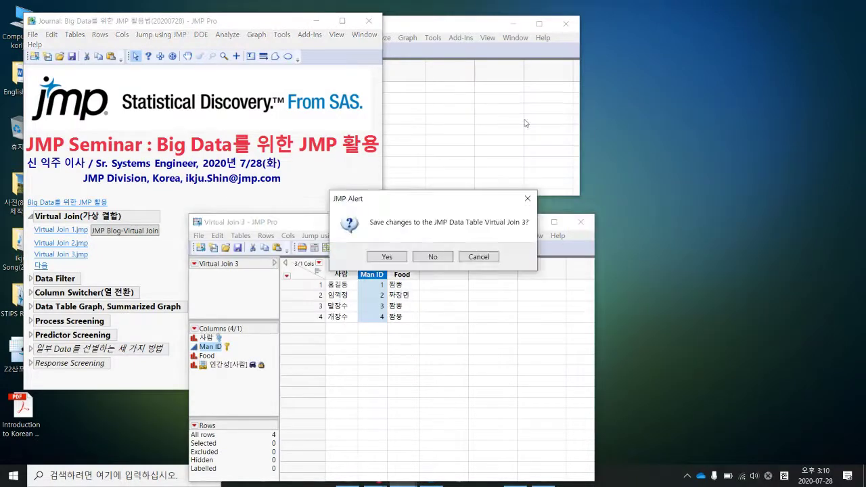
left_click(433, 254)
left_click(566, 23)
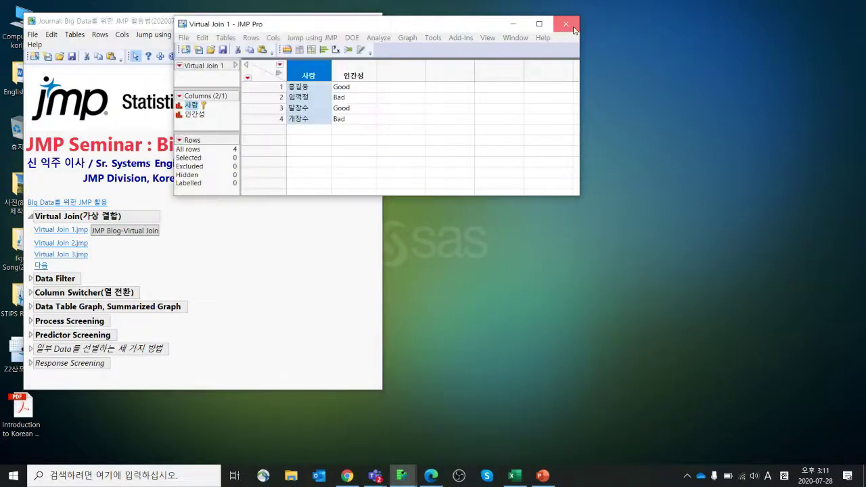
left_click(432, 256)
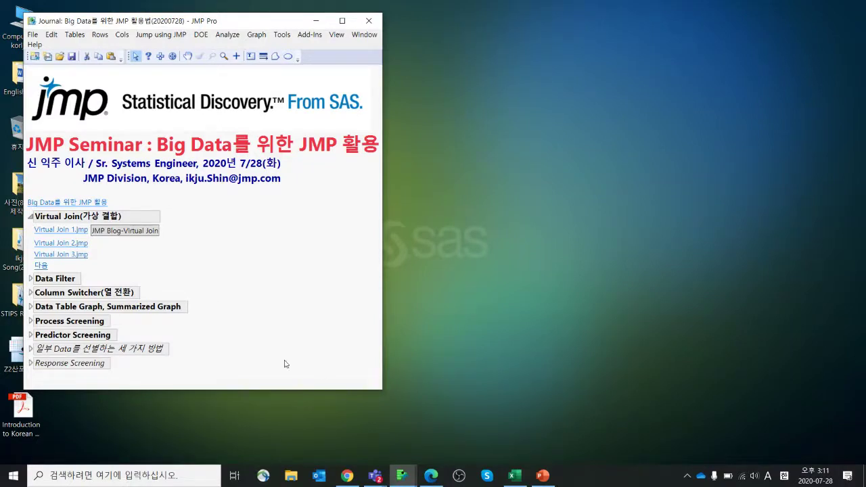
Advance the journal to its Data Filter section and highlight the first two notes there in turn.
left_click(41, 268)
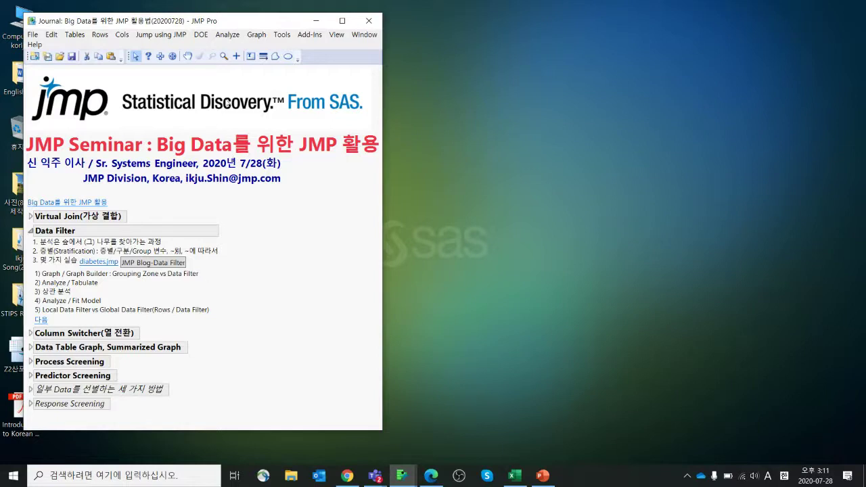
left_click_drag(240, 26, 253, 23)
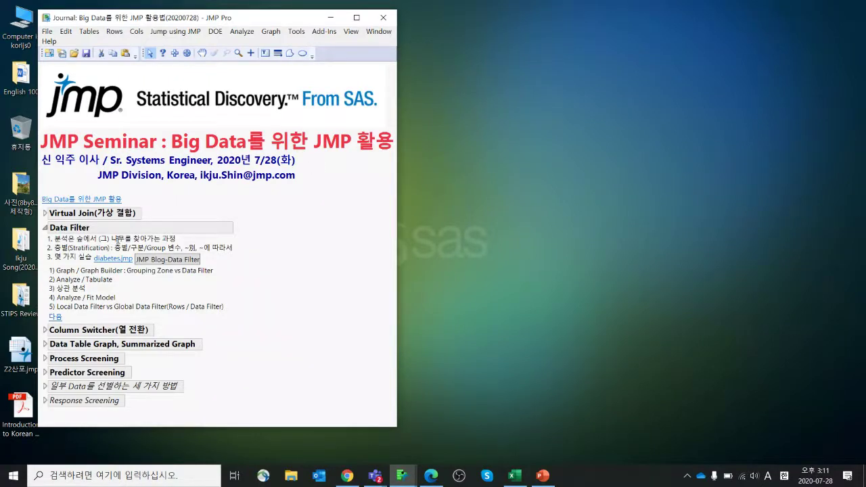
left_click(119, 240)
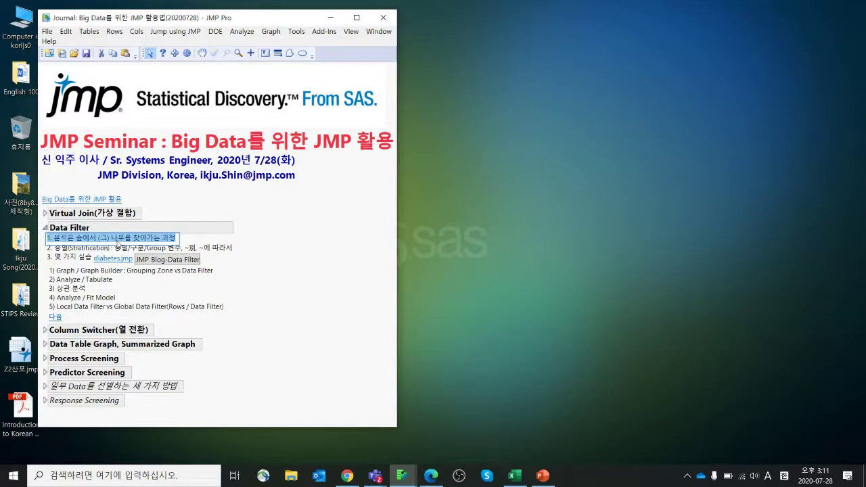
left_click(193, 240)
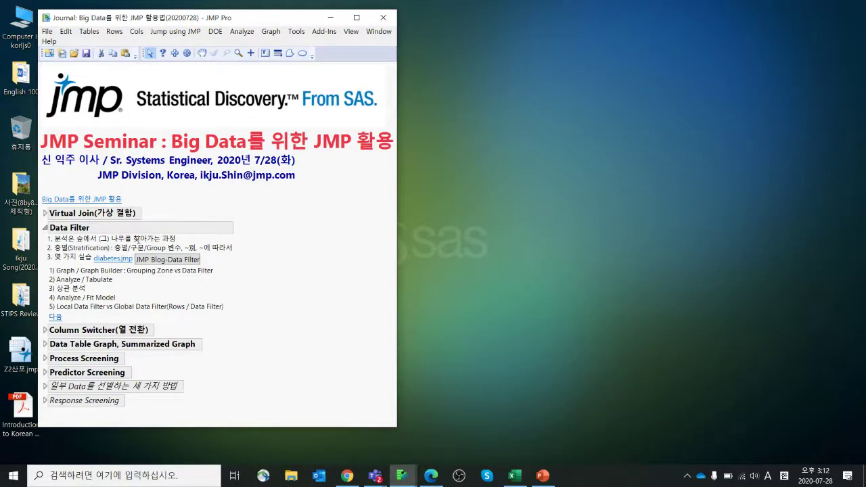
left_click(197, 249)
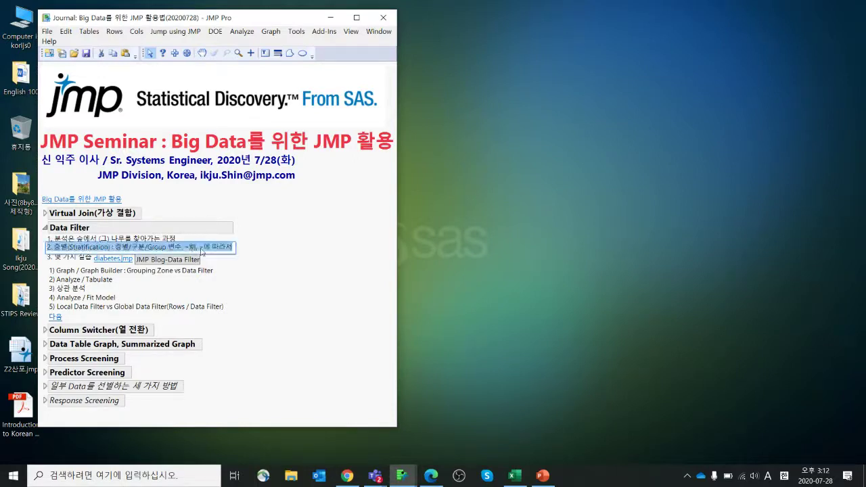
left_click(193, 249)
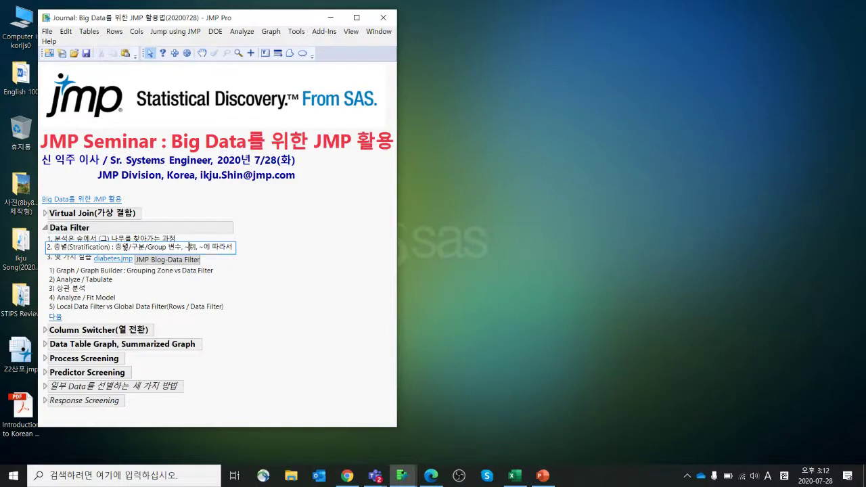
left_click(268, 262)
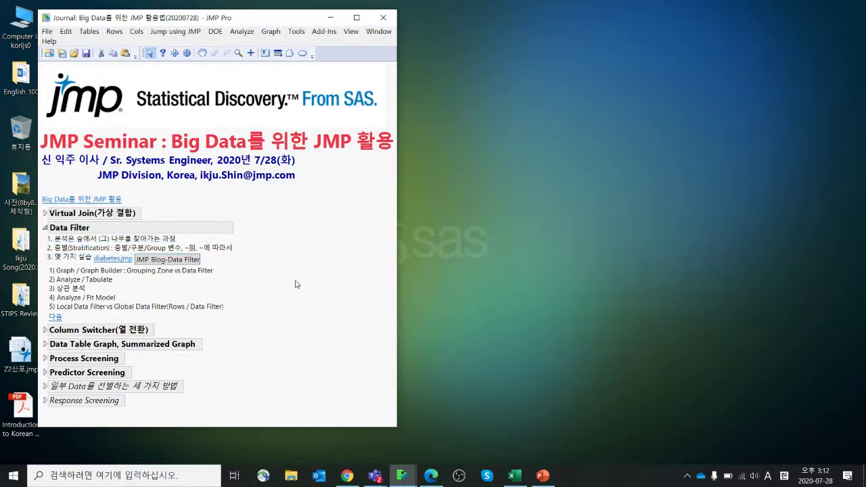
Open diabetes.jmp from the journal, widen the table window to show all columns, and arrange it beside the journal.
left_click(118, 260)
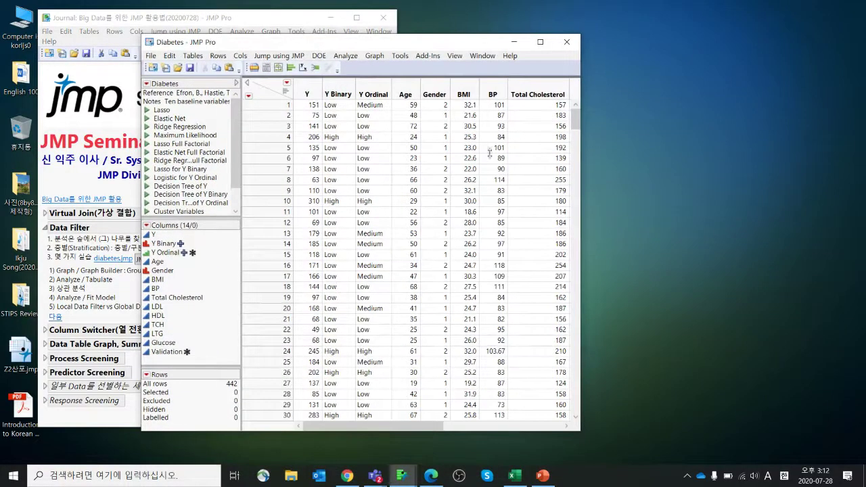
left_click_drag(580, 219, 786, 218)
left_click_drag(415, 42, 466, 37)
left_click_drag(240, 24, 211, 22)
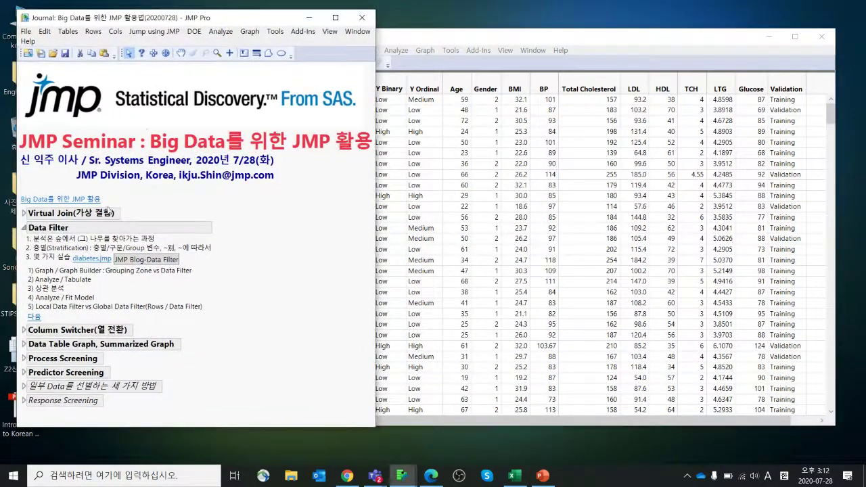
left_click(476, 40)
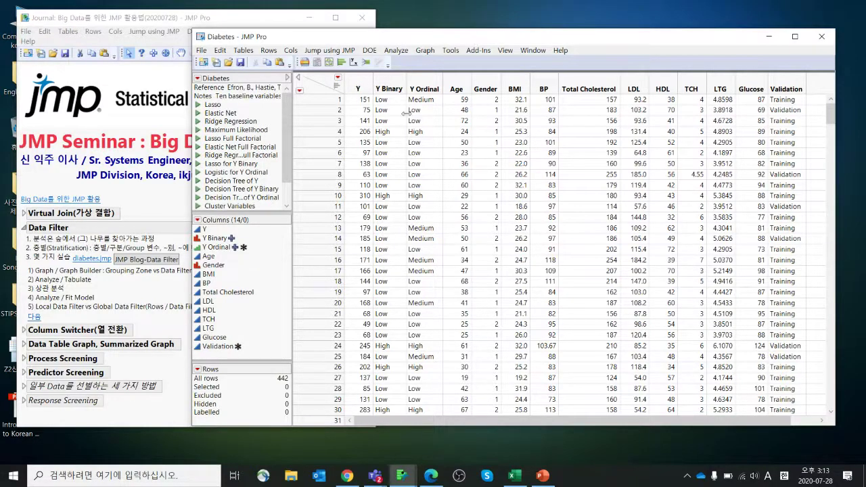
Create a Graph Builder scatter plot of the Diabetes table with BMI on the X axis and Y on the Y axis.
left_click(354, 88)
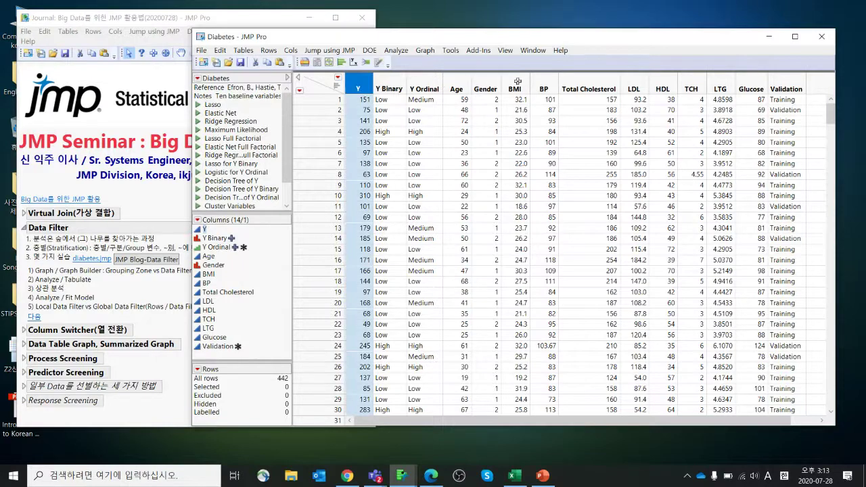
left_click(519, 82)
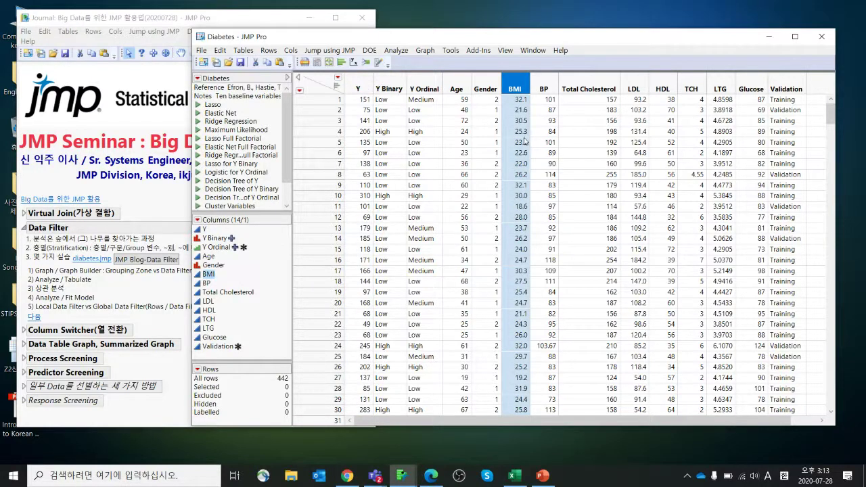
left_click(426, 55)
left_click(431, 65)
left_click_drag(446, 124, 350, 69)
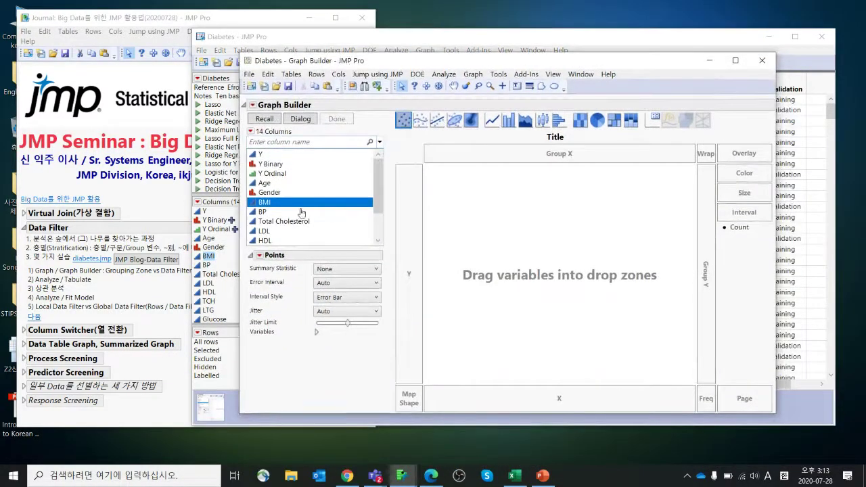
left_click(533, 399)
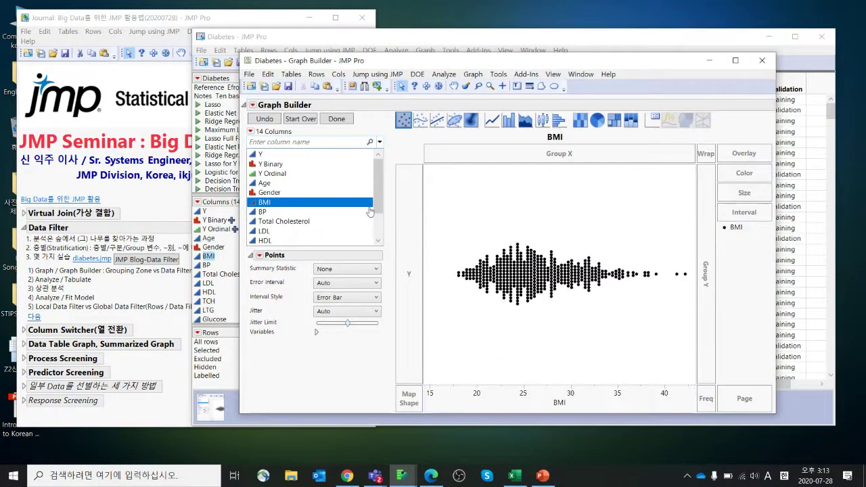
left_click(298, 155)
left_click(406, 216)
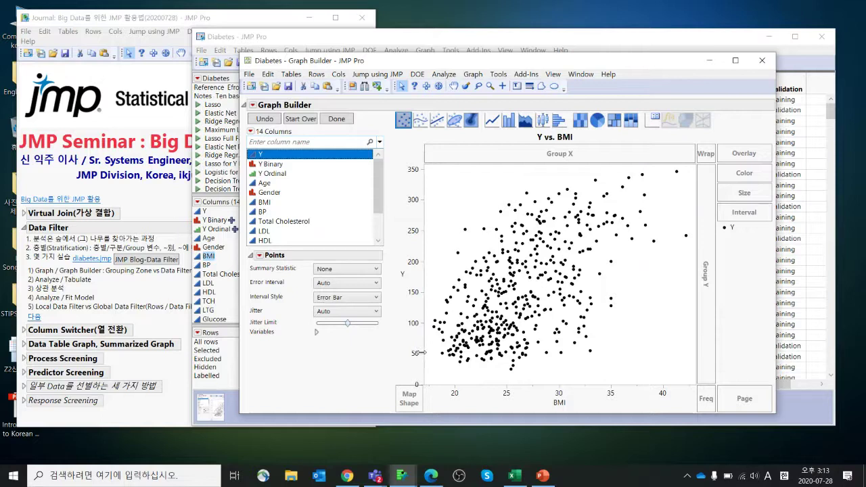
mouse_move(753, 257)
left_mouse_down()
mouse_move(598, 139)
mouse_move(705, 142)
mouse_move(753, 206)
mouse_move(745, 257)
left_mouse_up()
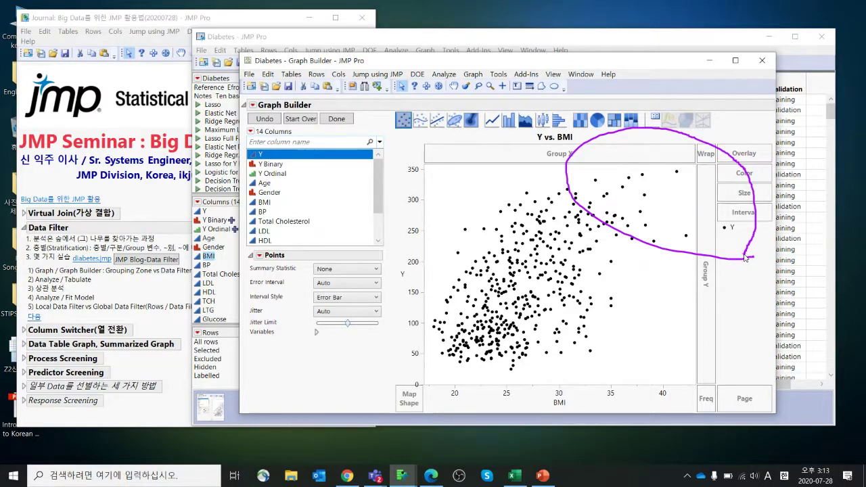
Split the Y vs. BMI scatter plot into panels by Gender, and undo the grouping.
key("Escape")
left_click(287, 194)
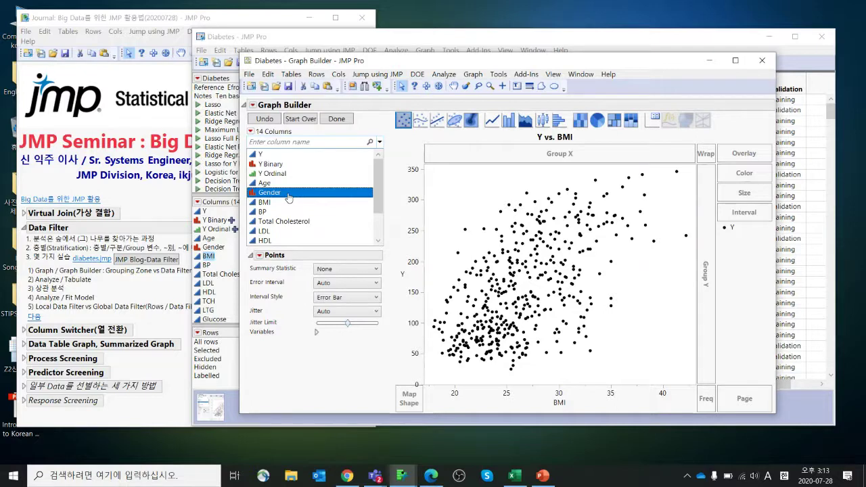
left_click_drag(289, 196, 699, 159)
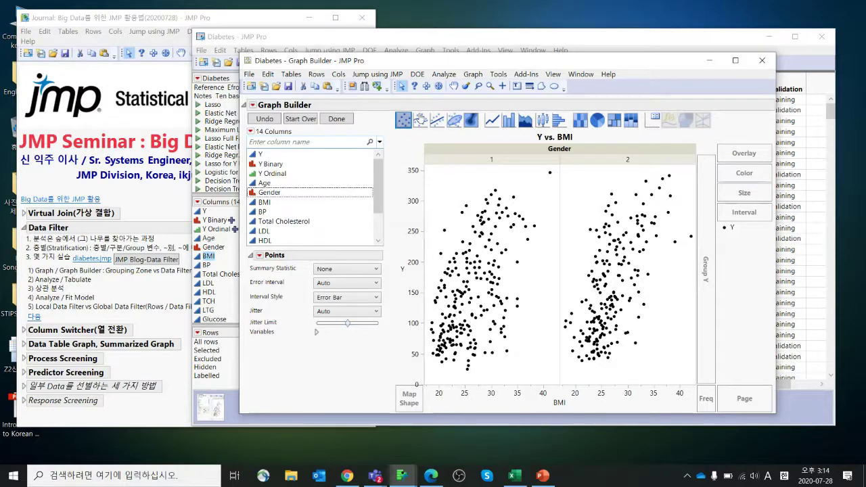
left_click(265, 119)
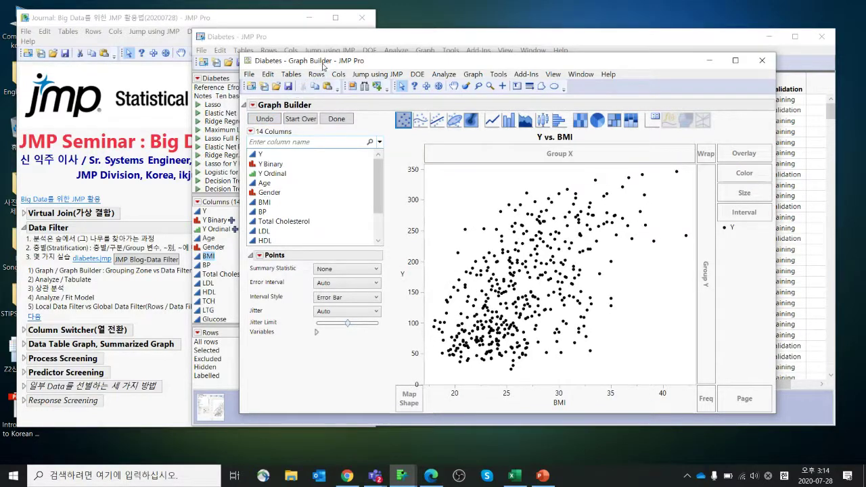
Add a Local Data Filter on the Gender column to the Y vs. BMI scatter plot.
left_click_drag(316, 61, 330, 48)
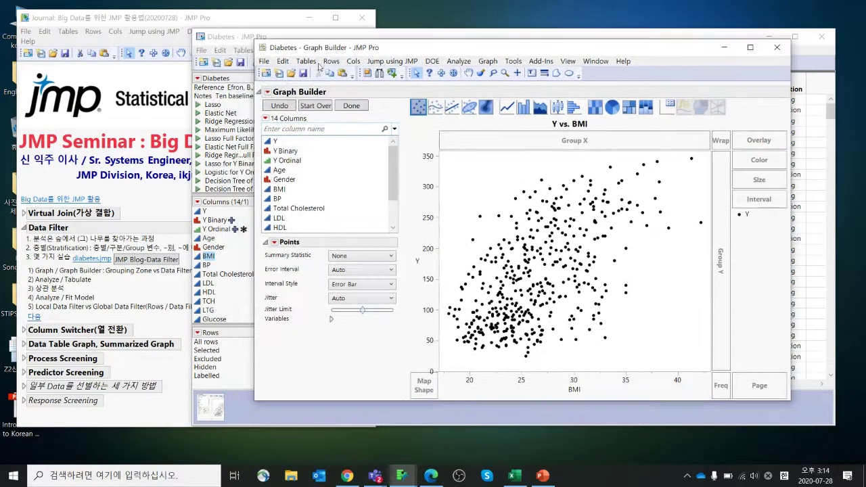
left_click(268, 93)
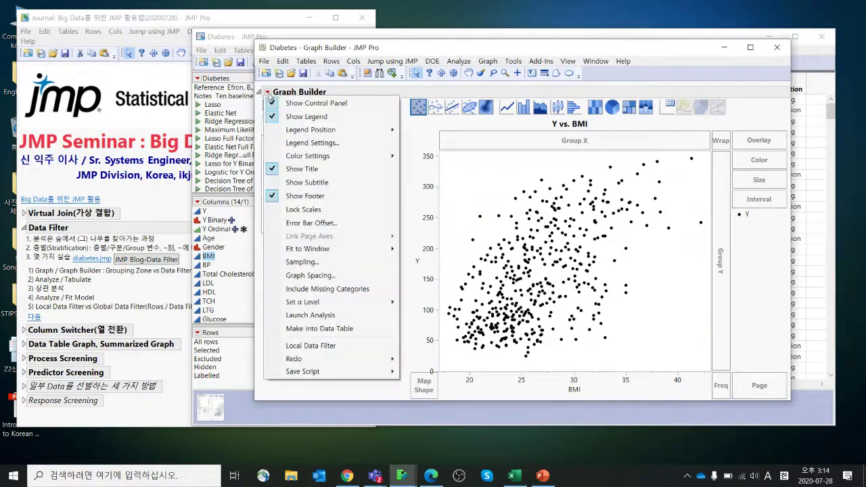
left_click(340, 347)
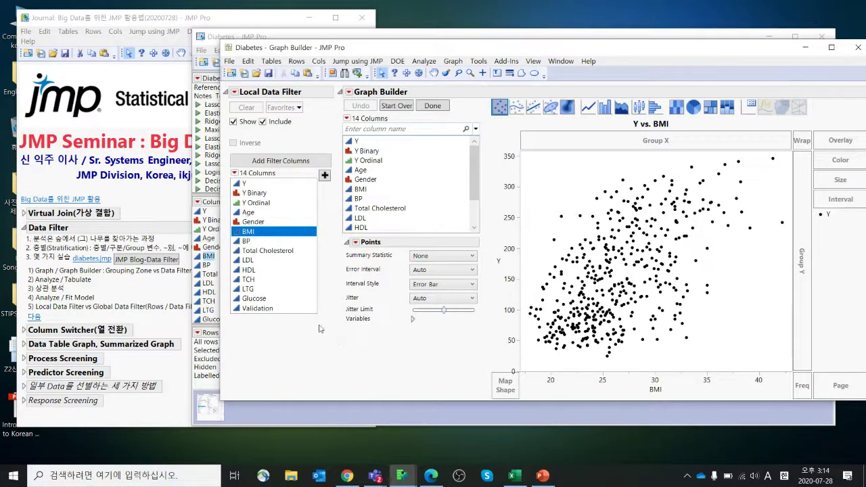
left_click(276, 222)
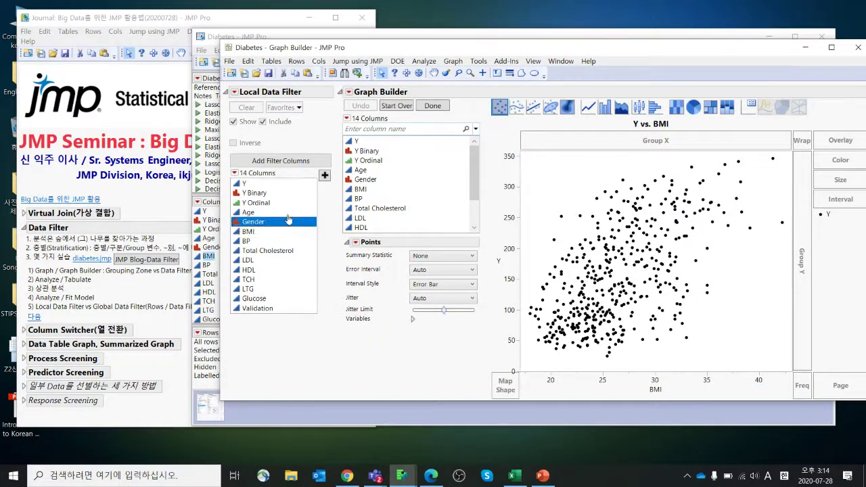
left_click(325, 175)
Alternate the Gender filter between levels 1 and 2 to compare their scatter plots, ending on level 1.
left_click(300, 170)
left_click(266, 167)
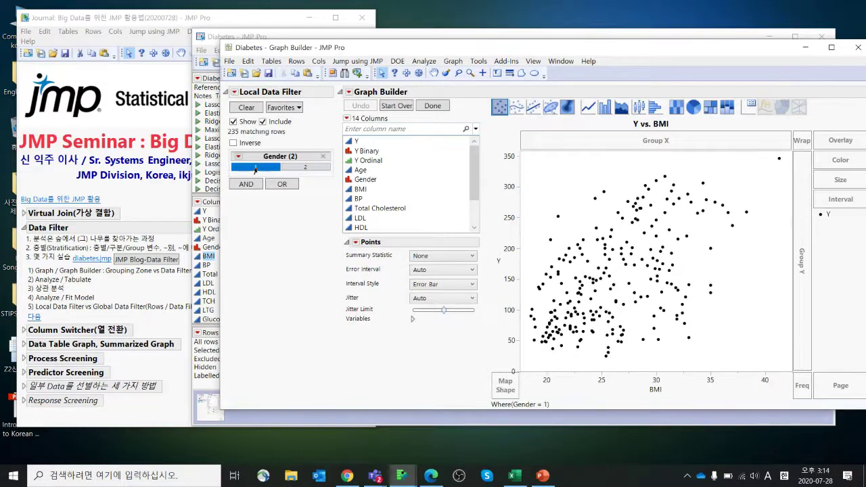
left_click(295, 169)
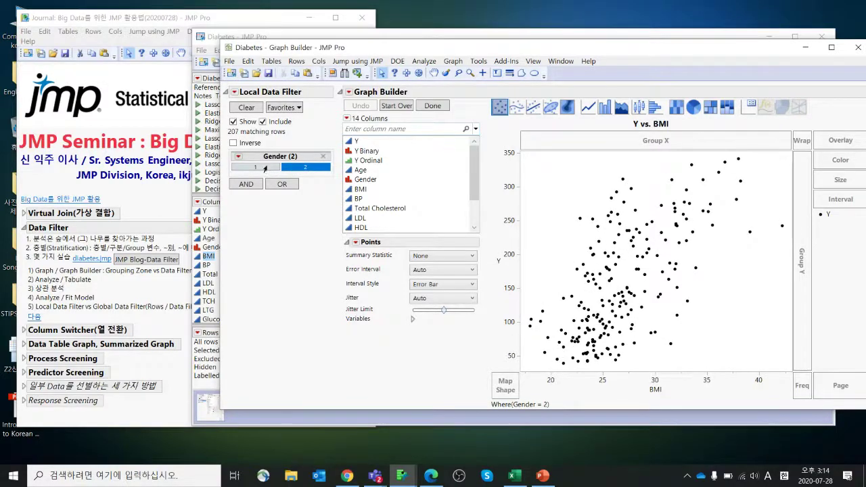
left_click(265, 168)
left_click(303, 168)
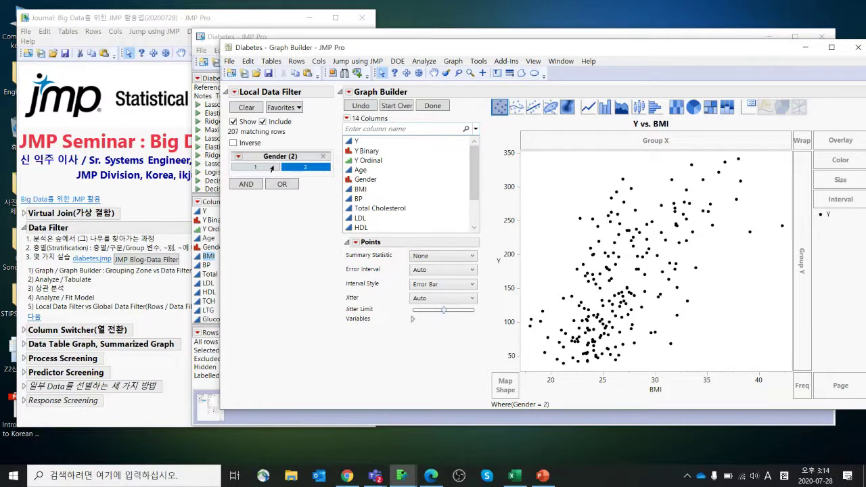
left_click(272, 169)
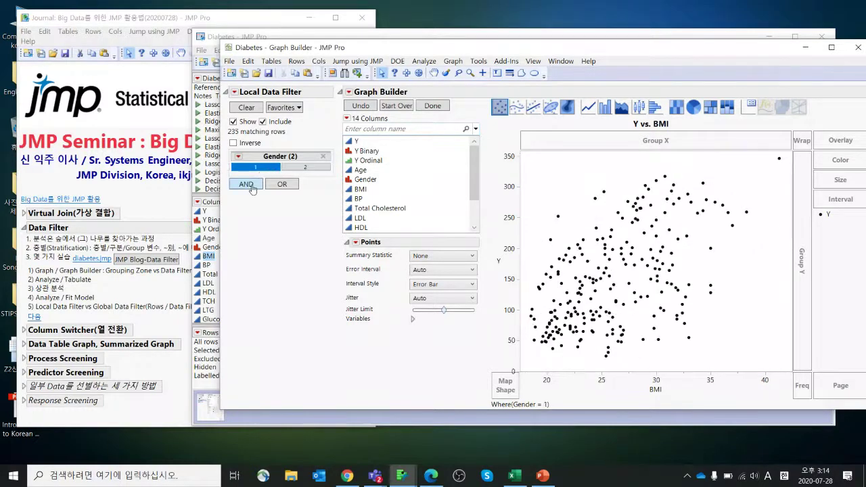
Add Age as an AND condition to the local filter, and restrict the plot to Gender 2 with Age from 19 to about 70.4.
left_click(250, 186)
left_click(264, 241)
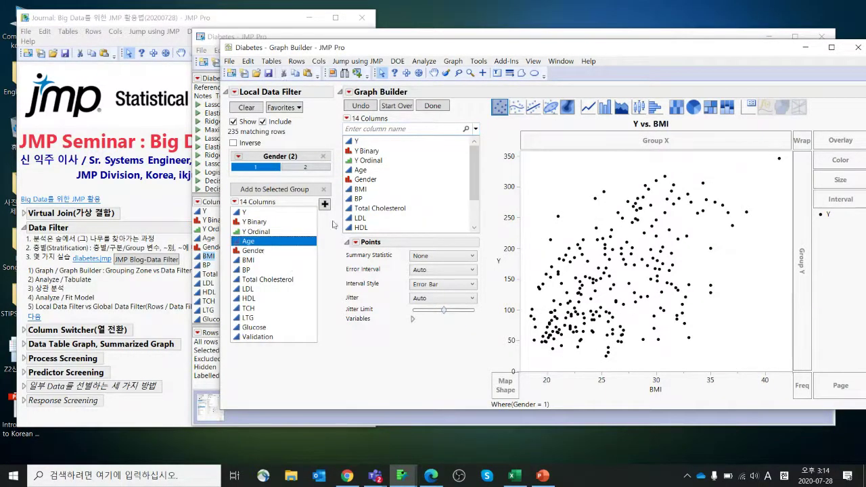
left_click(325, 204)
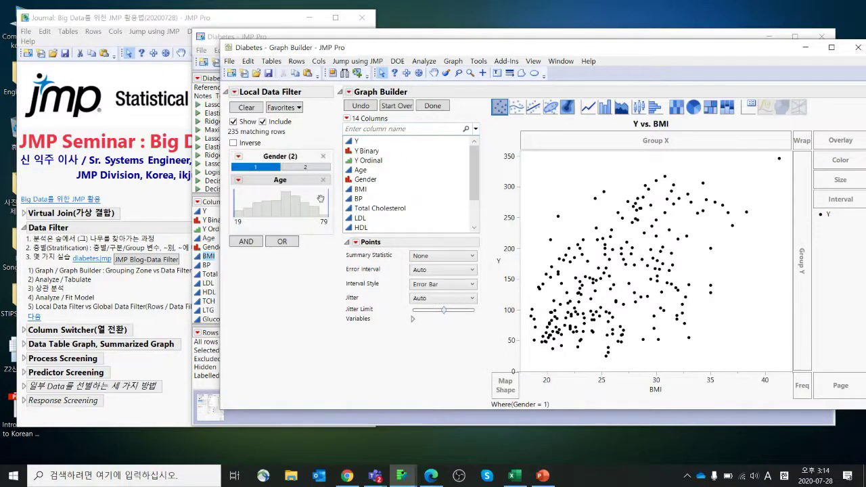
left_click(310, 168)
mouse_move(327, 206)
left_mouse_down()
mouse_move(280, 205)
mouse_move(315, 205)
left_mouse_up()
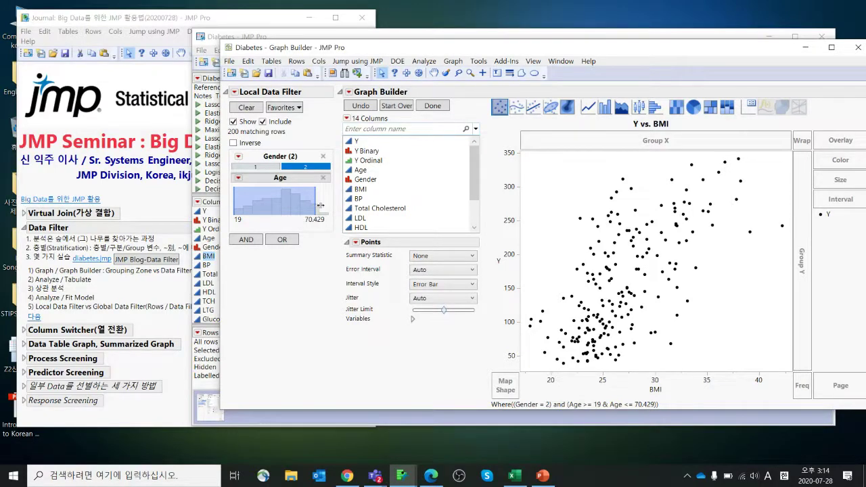
Close the Graph Builder window and briefly highlight the Analyze / Tabulate item in the journal's Data Filter section.
left_click_drag(788, 49, 645, 68)
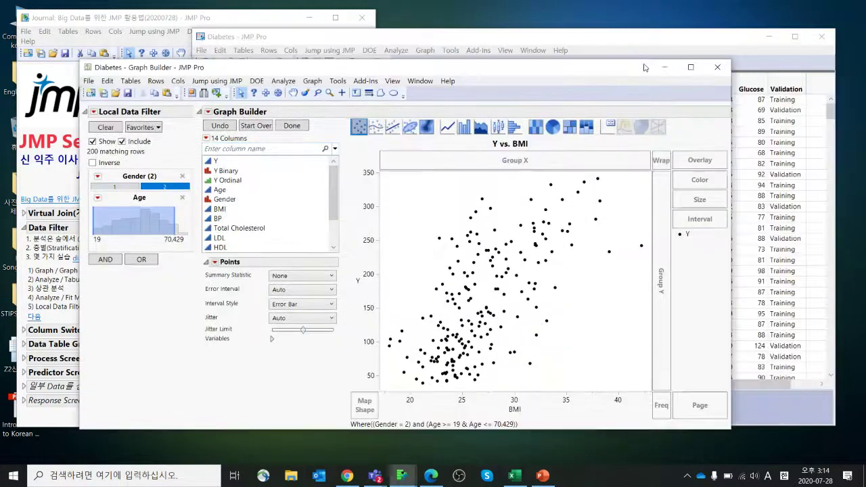
left_click(714, 69)
left_click(78, 279)
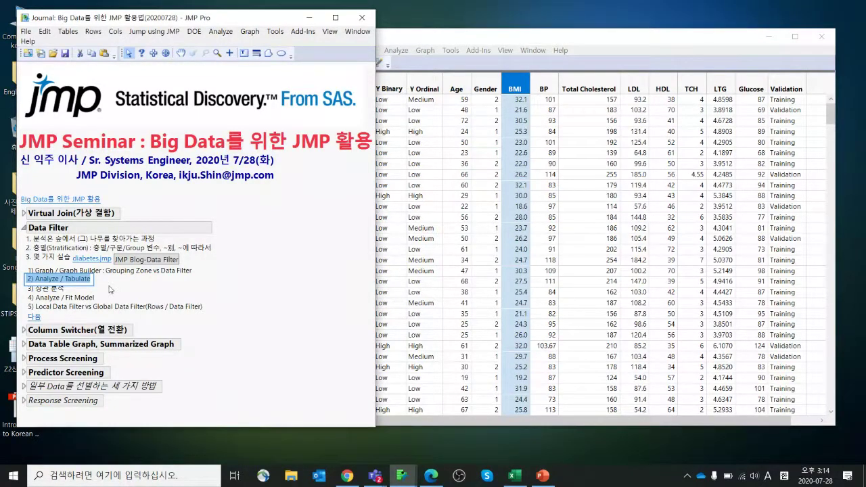
left_click(157, 293)
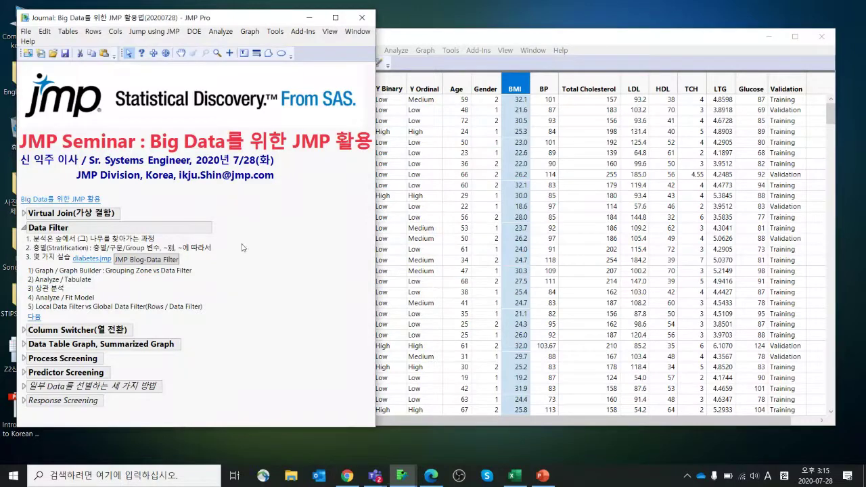
Start a Tabulate report on the Diabetes table with Gender as the rows and BMI as the column.
left_click(464, 40)
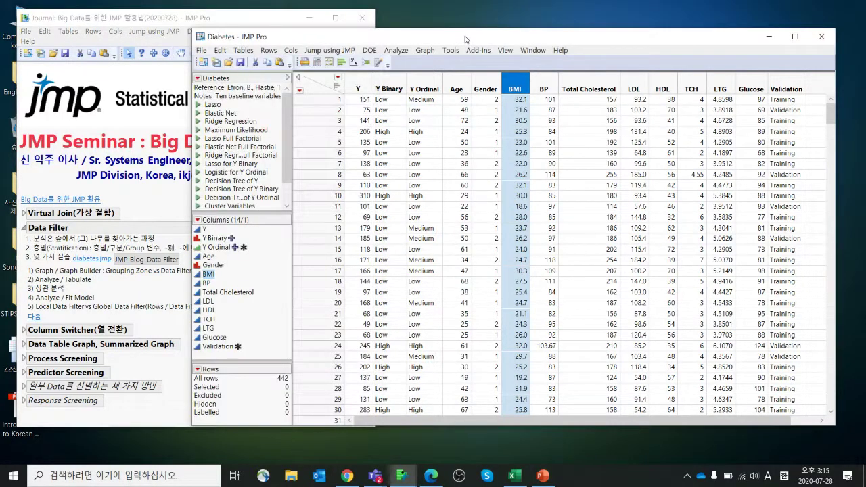
left_click(402, 52)
left_click(408, 97)
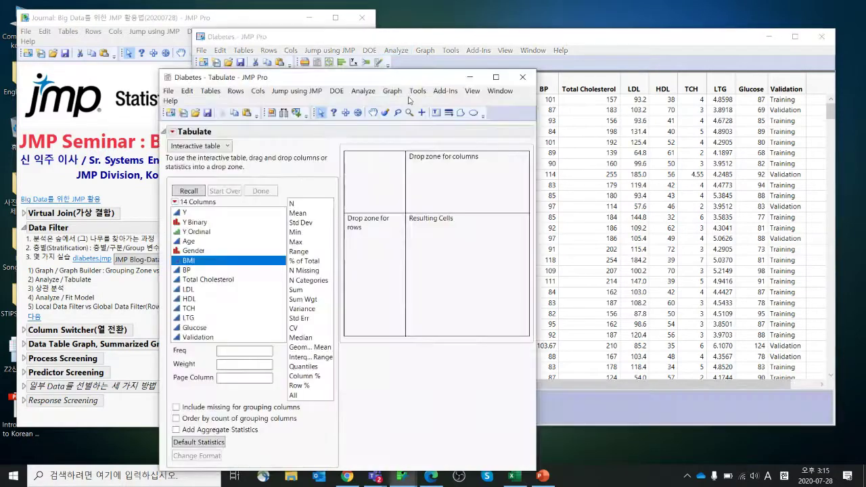
left_click_drag(410, 86, 437, 58)
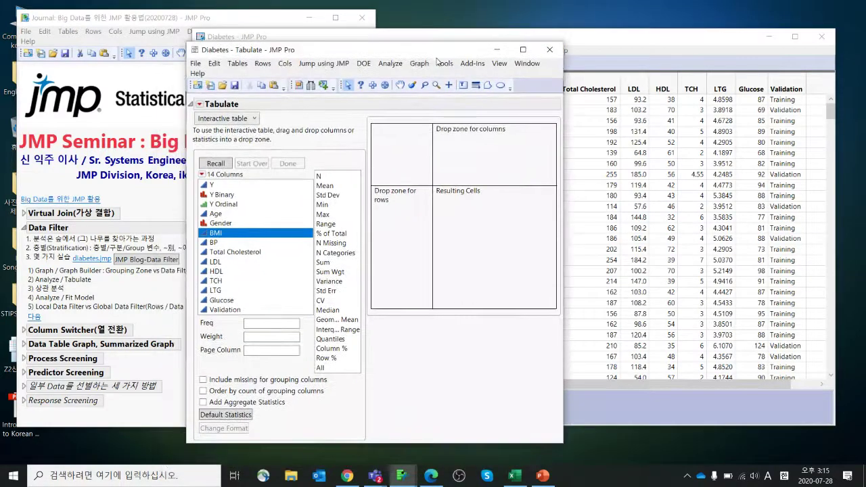
left_click(276, 224)
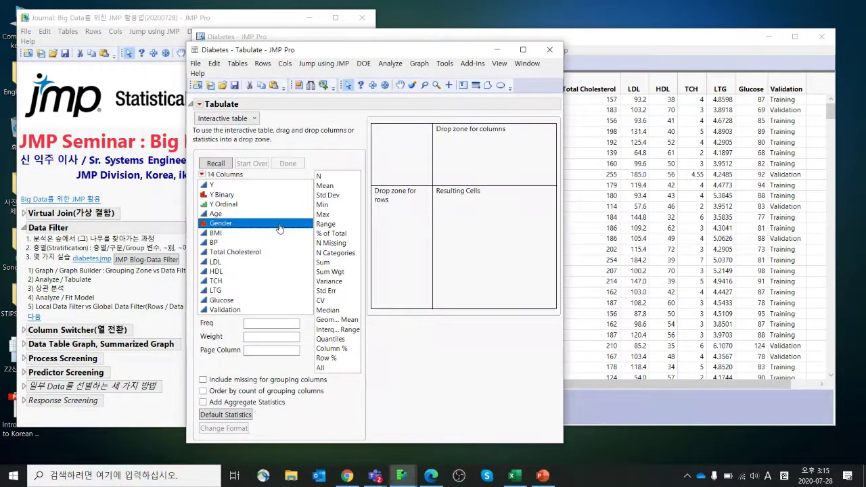
left_click_drag(280, 229, 395, 204)
left_click(267, 219)
left_click_drag(267, 219, 413, 127)
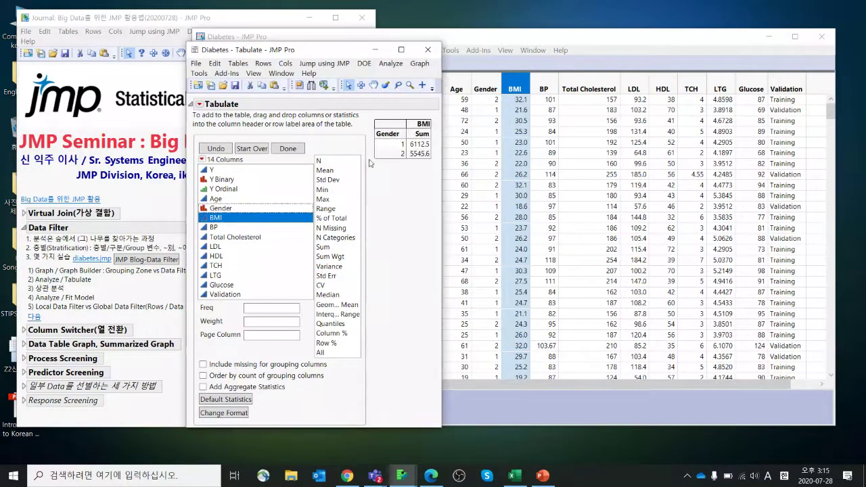
Show Mean, Std Dev, Min and Max for BMI in the Tabulate report, and add BP with the same statistics beside it.
mouse_move(345, 175)
left_mouse_down()
mouse_move(343, 202)
mouse_move(414, 139)
left_mouse_up()
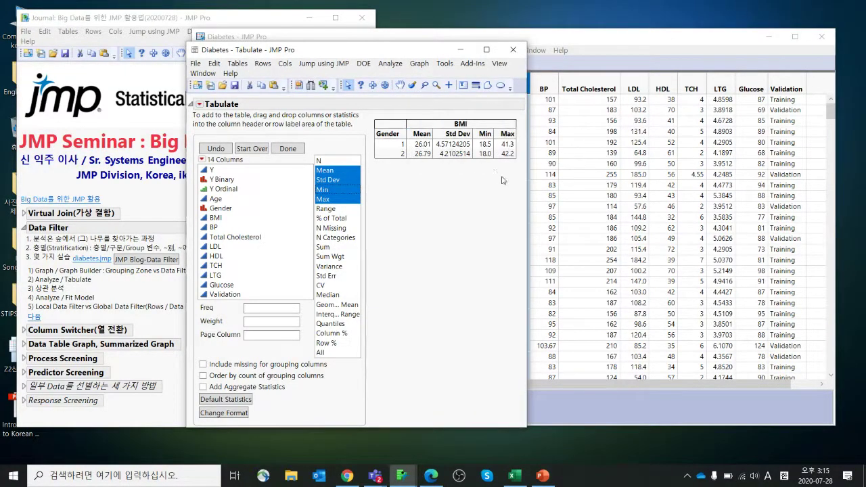
left_click(261, 227)
left_click_drag(484, 140, 516, 132)
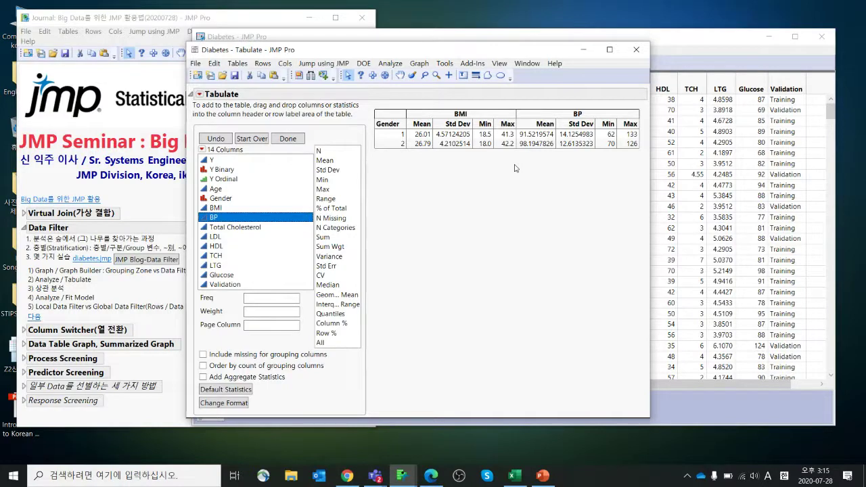
left_click_drag(494, 169, 433, 152)
left_click_drag(554, 115, 530, 188)
key("Escape")
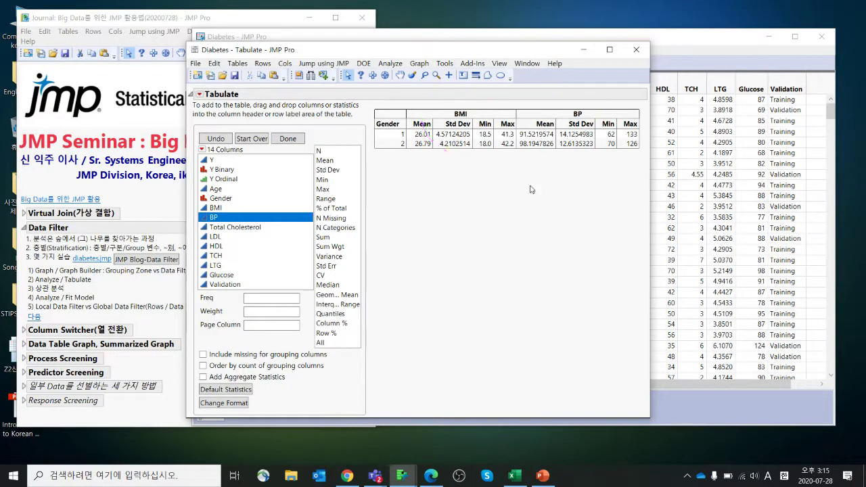
Filter the Tabulate report locally to Age from about 37.6 to 79, and close the report.
left_click(259, 189)
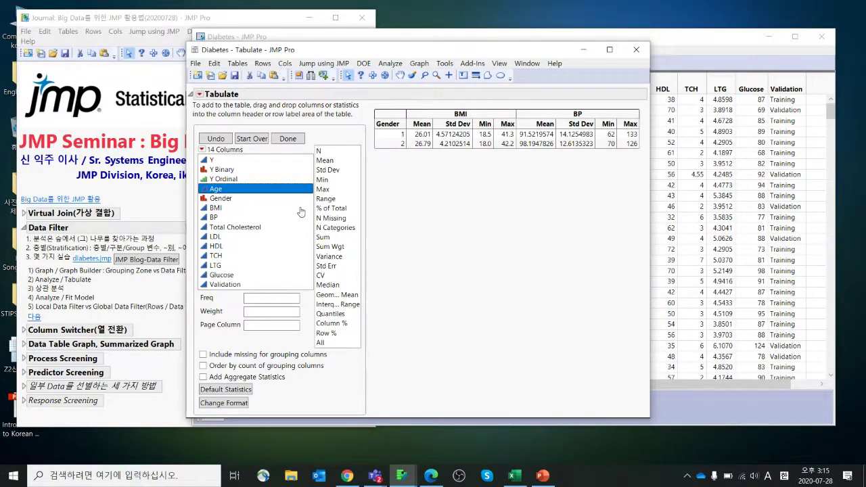
left_click(201, 96)
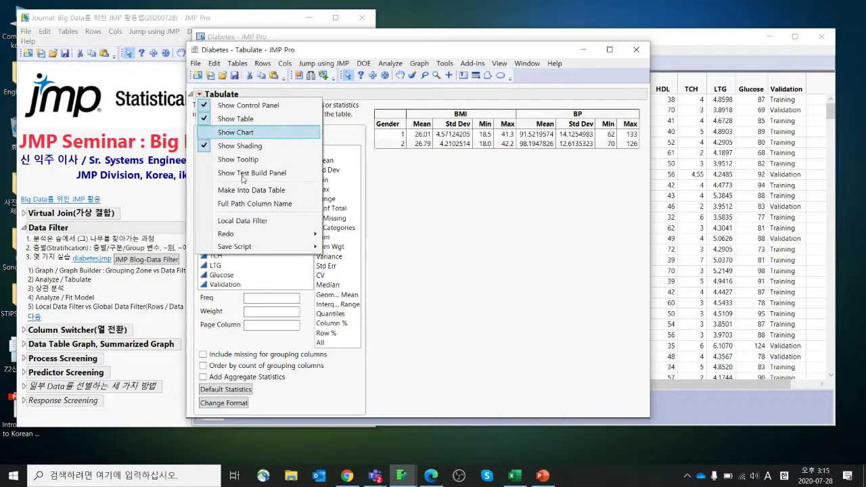
left_click(251, 222)
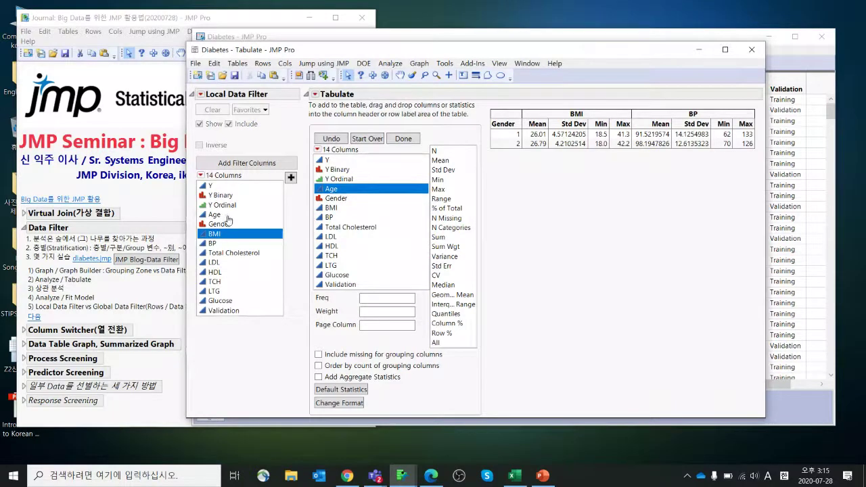
left_click(225, 214)
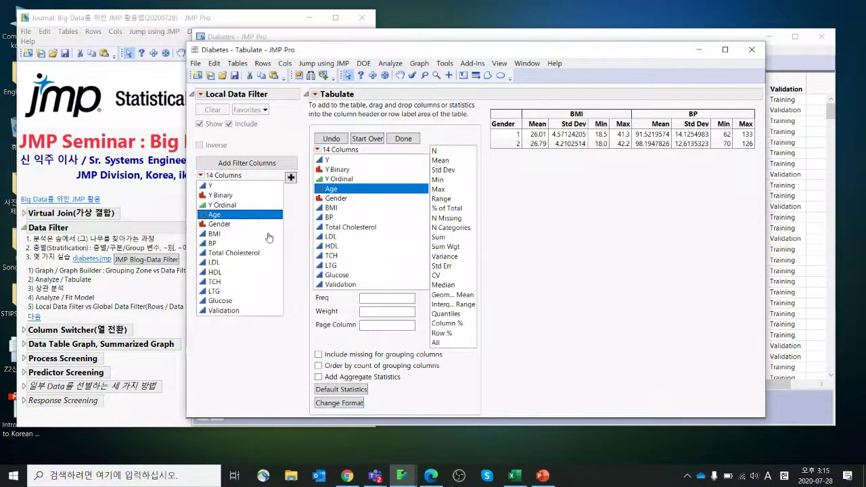
left_click(291, 177)
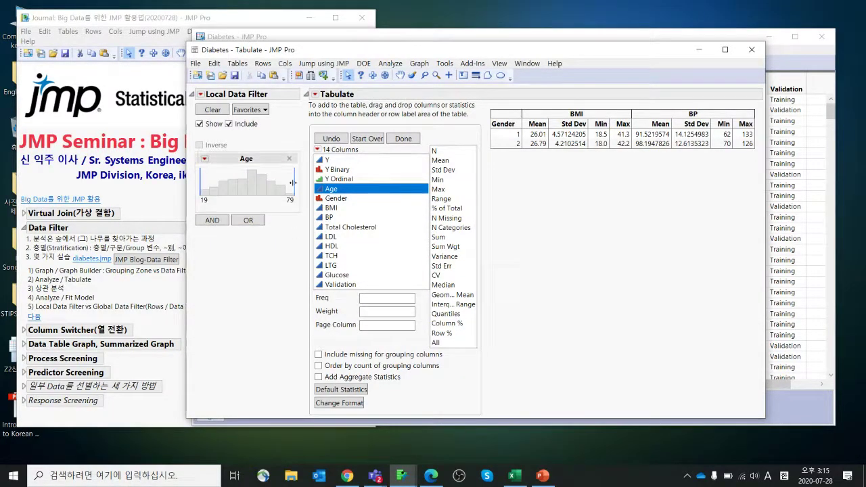
left_click_drag(293, 180, 268, 185)
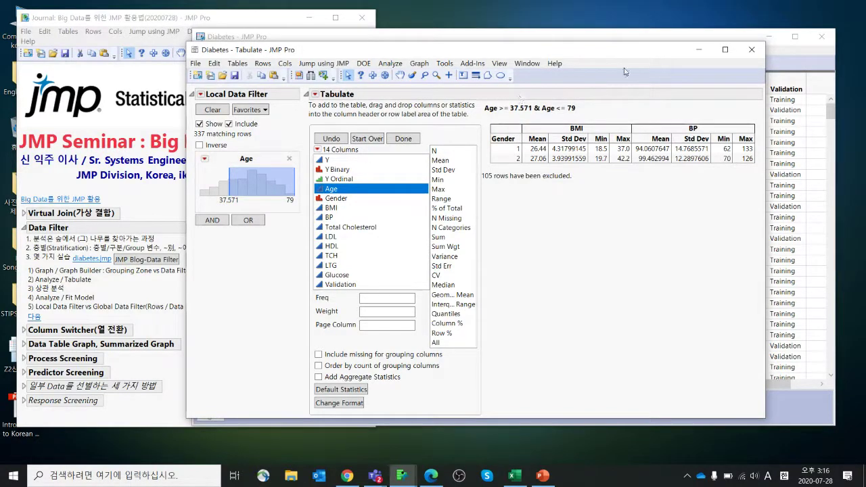
left_click(744, 50)
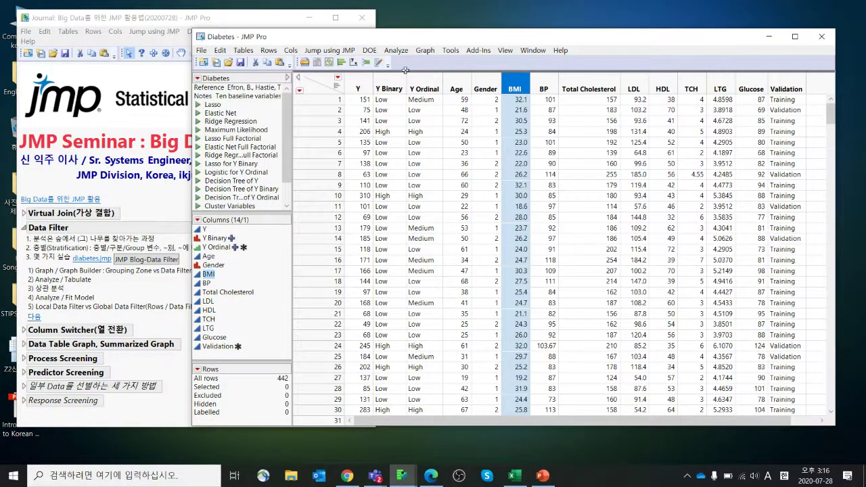
Run a Multivariate analysis on the Diabetes table with Y, BMI, BP and Total Cholesterol as the Y columns.
left_click_drag(401, 40, 394, 29)
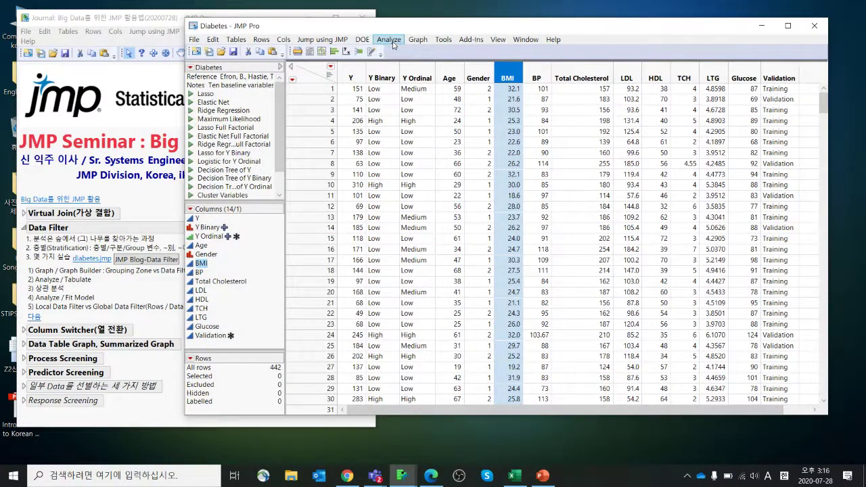
left_click(390, 41)
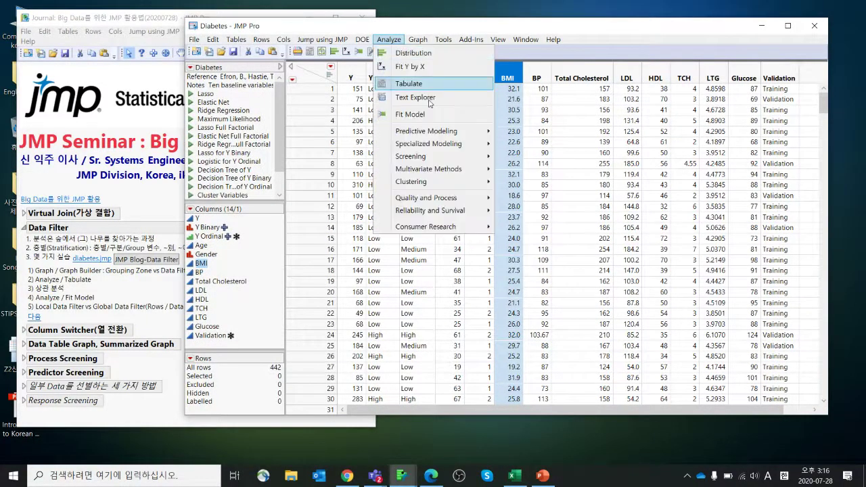
mouse_move(434, 172)
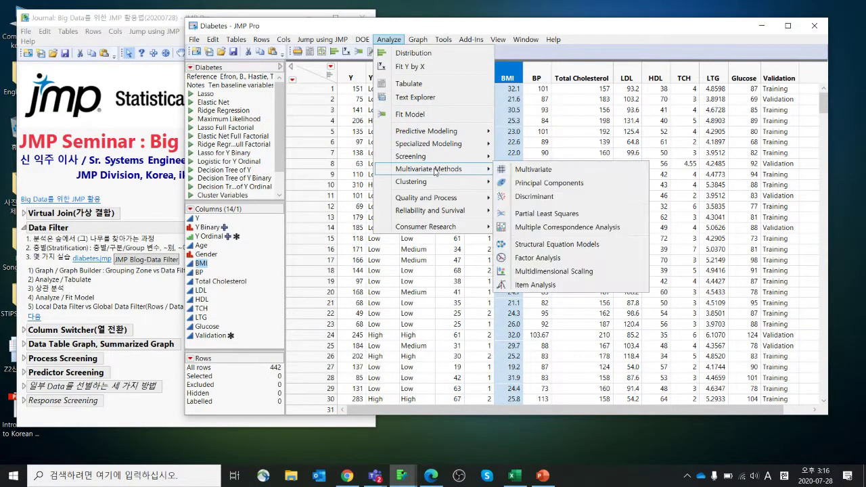
left_click(518, 170)
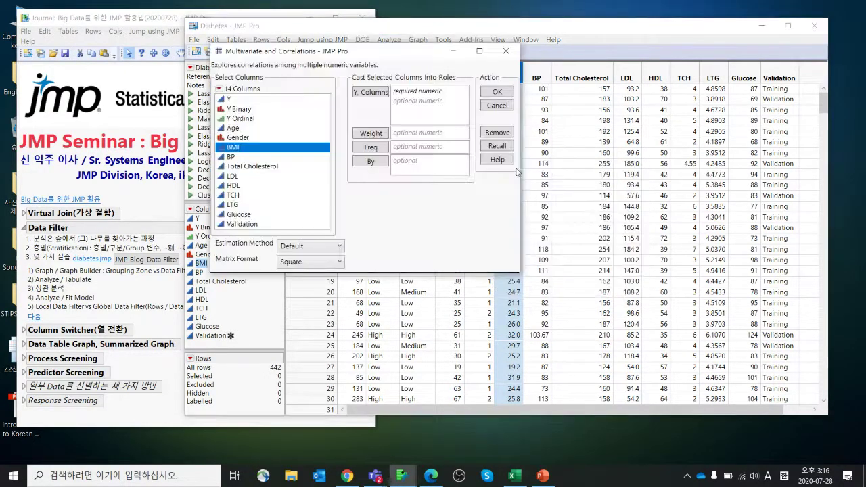
left_click_drag(436, 71, 481, 86)
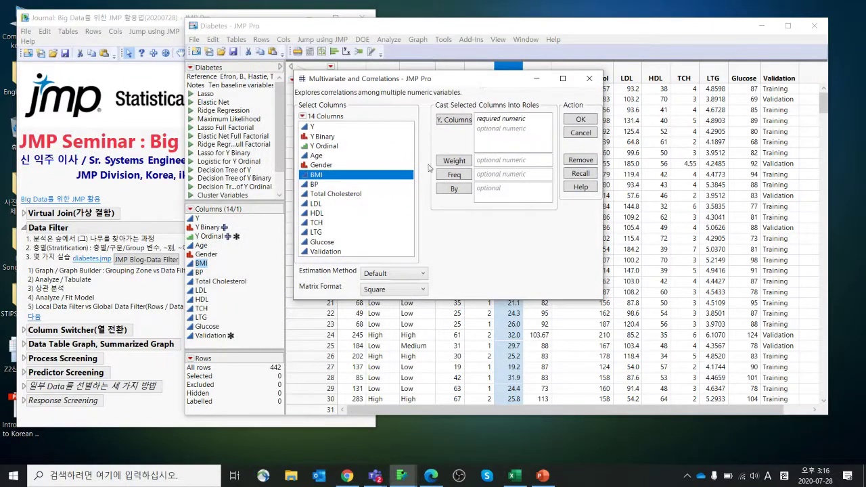
left_click(341, 127)
left_click(456, 123)
left_click_drag(370, 175, 368, 195)
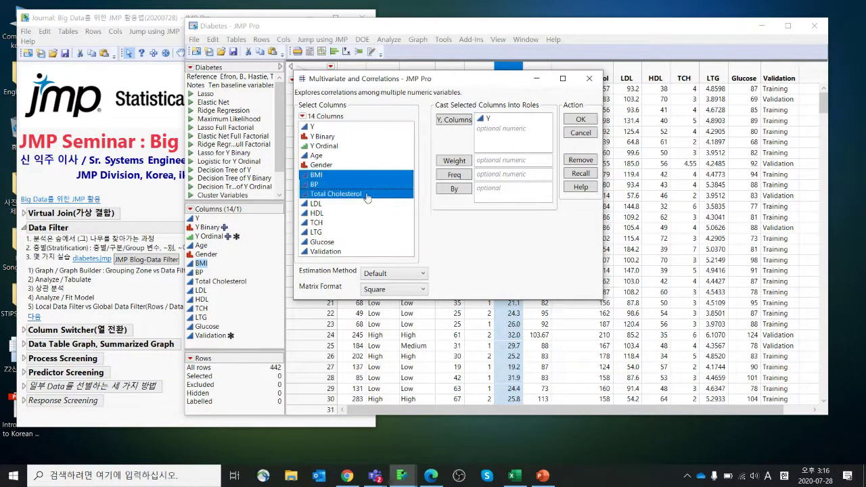
left_click(455, 121)
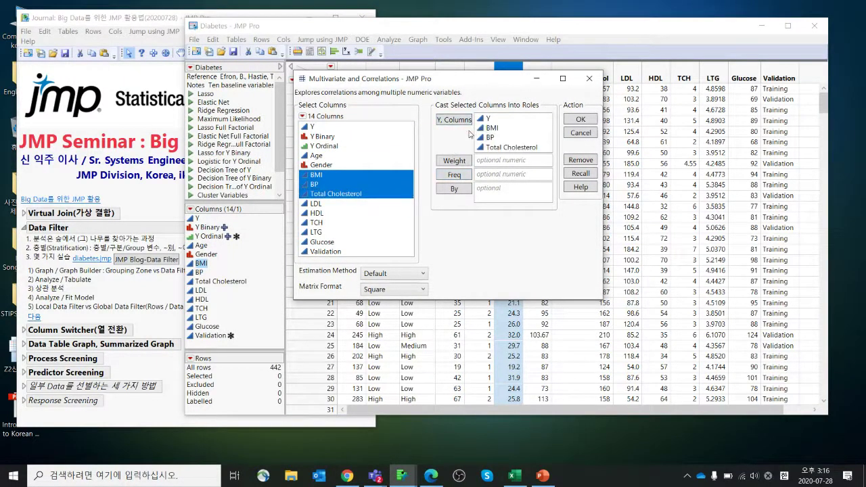
left_click(579, 121)
Shrink the scatterplot matrix in the Multivariate report and briefly circle the Y column of the Correlations table.
left_click_drag(574, 63, 522, 26)
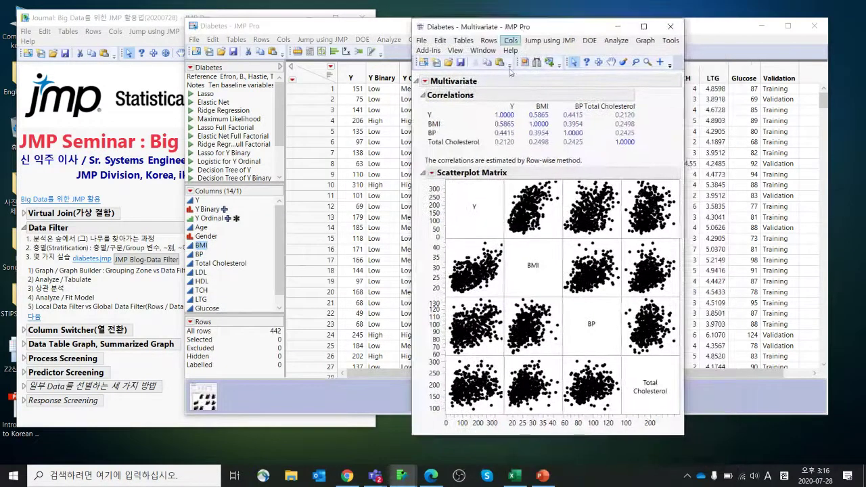
mouse_move(502, 153)
left_mouse_down()
mouse_move(471, 117)
mouse_move(525, 139)
mouse_move(506, 160)
left_mouse_up()
left_click_drag(503, 244, 496, 224)
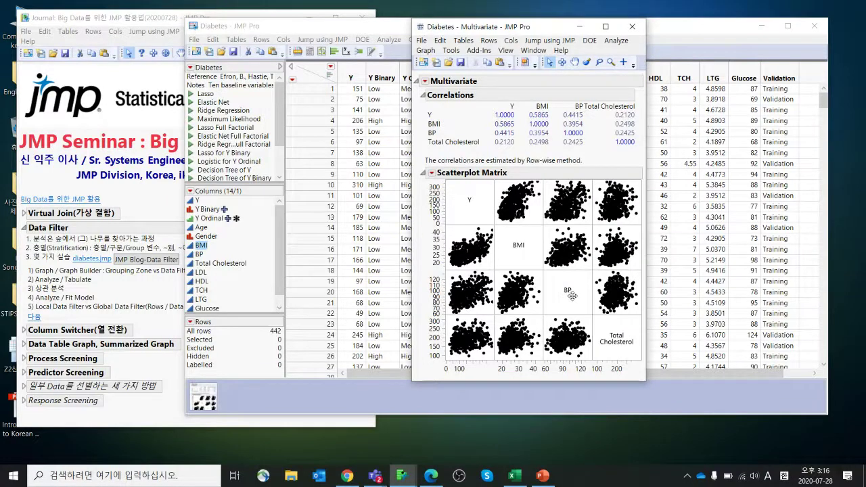
mouse_move(554, 251)
mouse_move(479, 151)
left_mouse_down()
mouse_move(473, 107)
mouse_move(521, 111)
mouse_move(504, 154)
left_mouse_up()
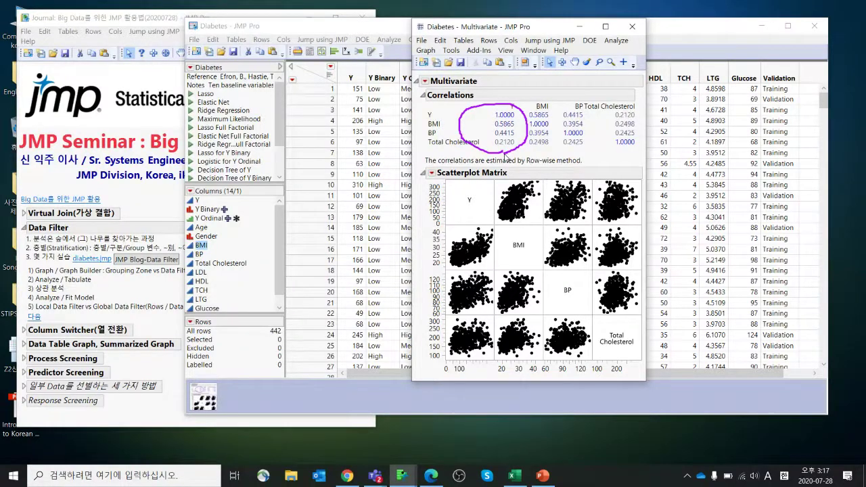
key("Escape")
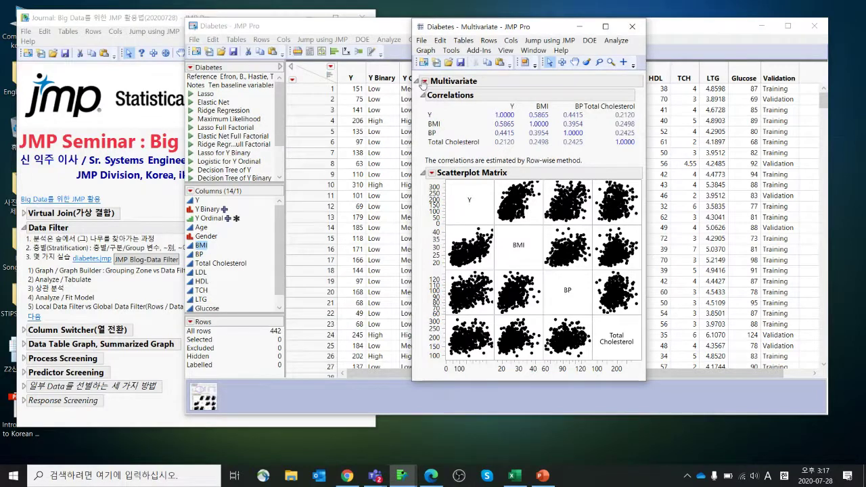
Add a Local Data Filter with Age and Gender to the Multivariate report.
left_click(424, 82)
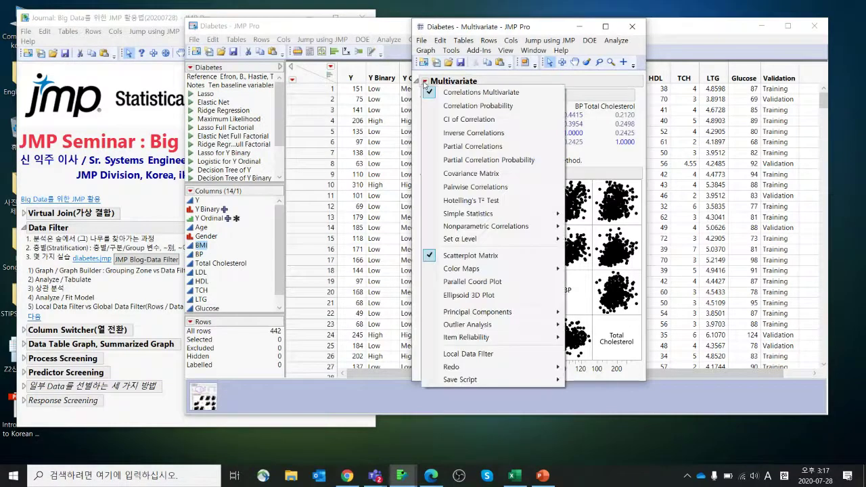
left_click(483, 355)
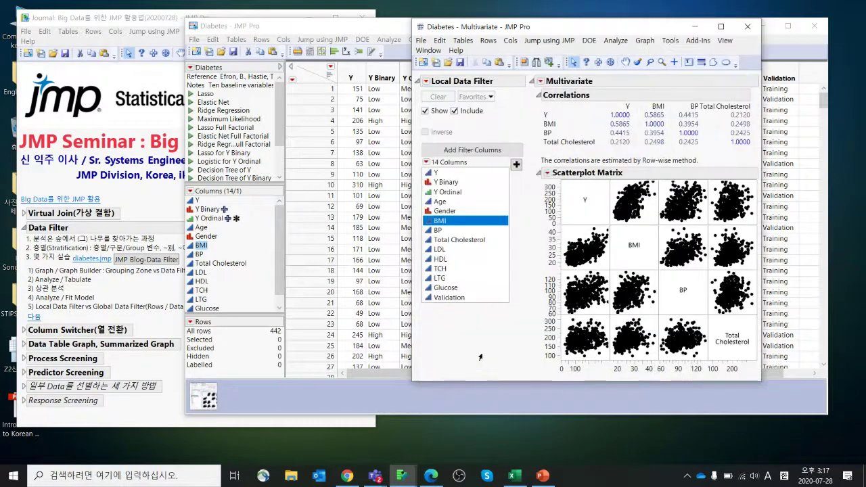
left_click(464, 202)
left_click(464, 211, "shift")
left_click(515, 165)
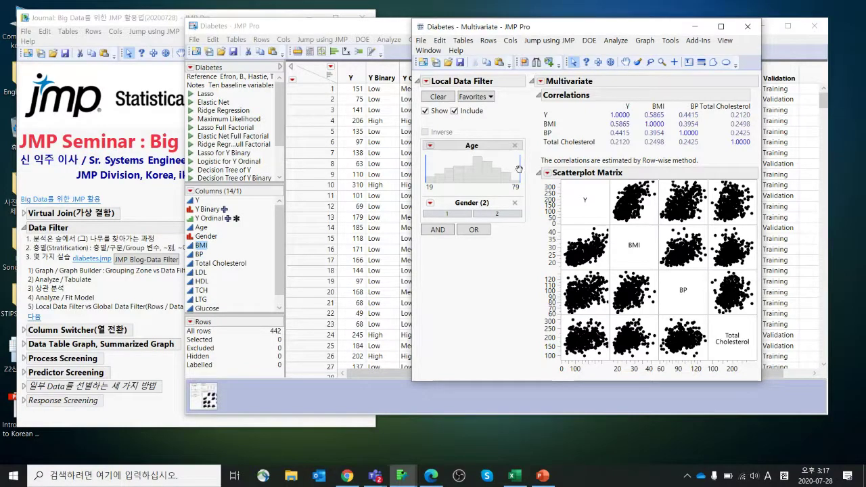
Filter the correlations to Age from about 30.1 to 72.9, compare the genders, finish on Gender 1, and close the report.
left_click_drag(517, 167, 479, 172)
left_click(497, 214)
left_click(467, 215)
left_click(481, 218)
left_click(460, 217)
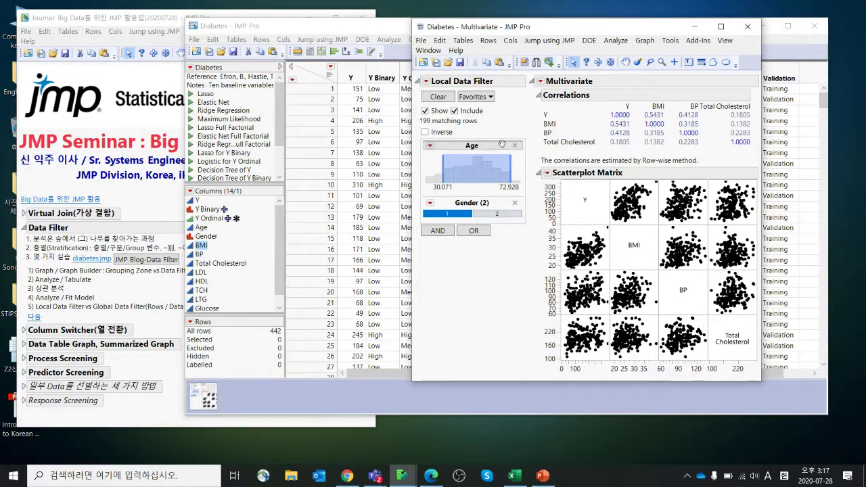
left_click(747, 26)
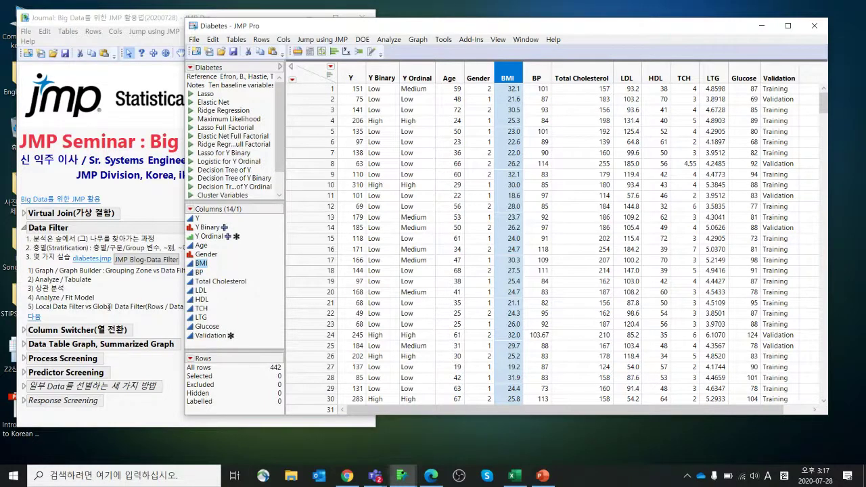
Bring the journal forward to read its Local versus Global Data Filter item, and return to the Diabetes table.
left_click(108, 307)
left_click(236, 294)
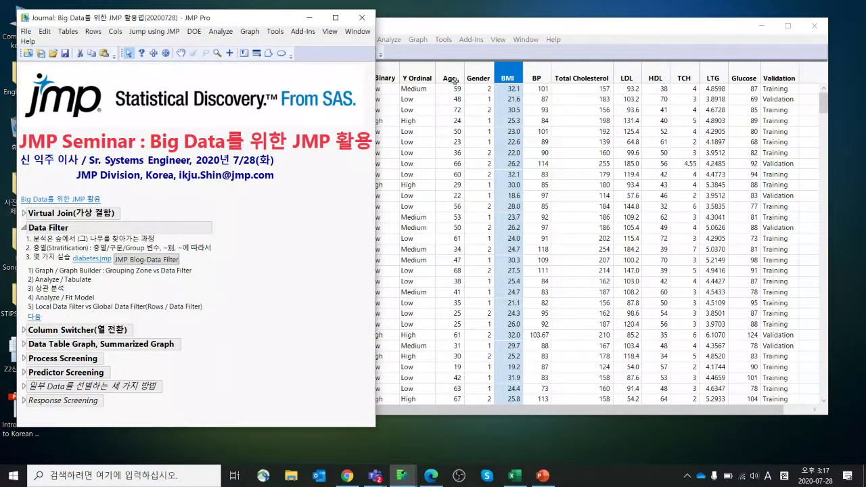
left_click_drag(478, 30, 488, 26)
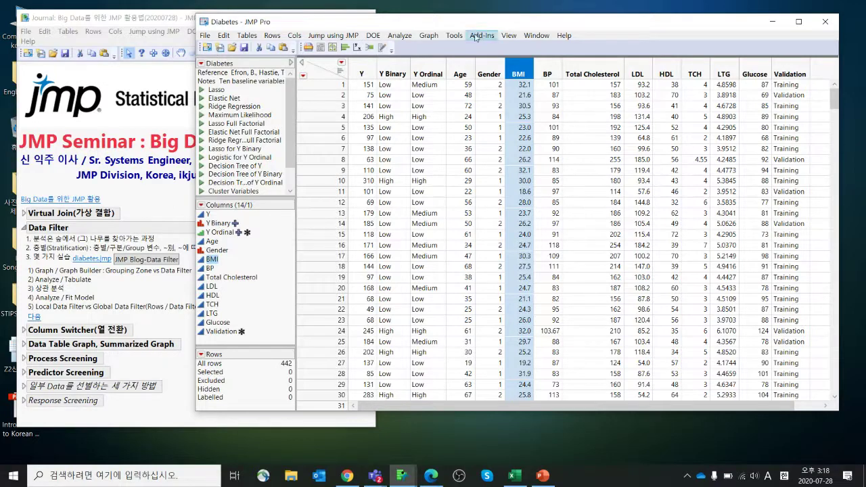
Plot Y against BP as points in a new Graph Builder window for the Diabetes table.
left_click(428, 35)
left_click(446, 46)
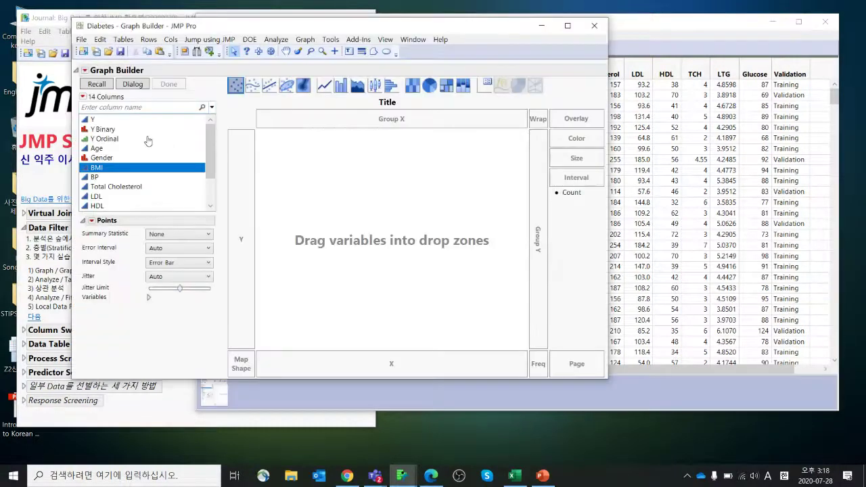
left_click(160, 121)
left_click_drag(237, 175, 238, 175)
left_click_drag(94, 177, 329, 362)
left_click_drag(441, 28, 654, 23)
left_click_drag(283, 372, 392, 372)
Run Fit Y by X with Y as the response and LDL as the factor.
left_click(625, 37)
mouse_move(595, 34)
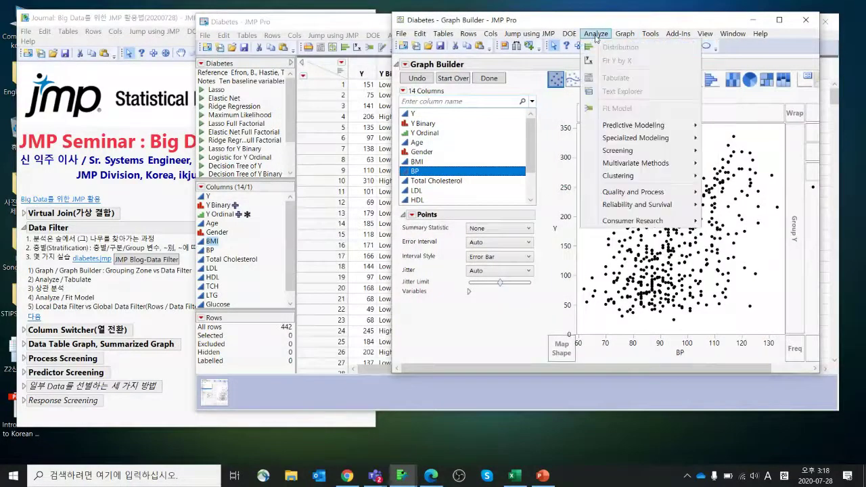
left_click(600, 63)
left_click(499, 93)
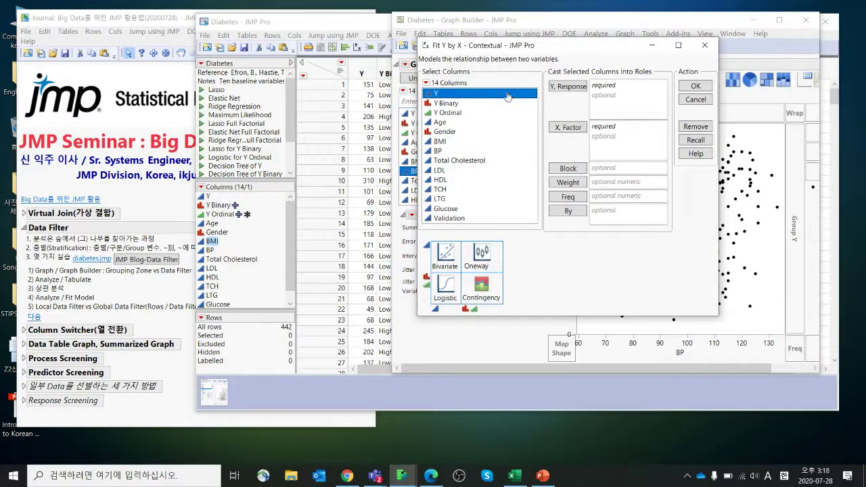
left_click(568, 87)
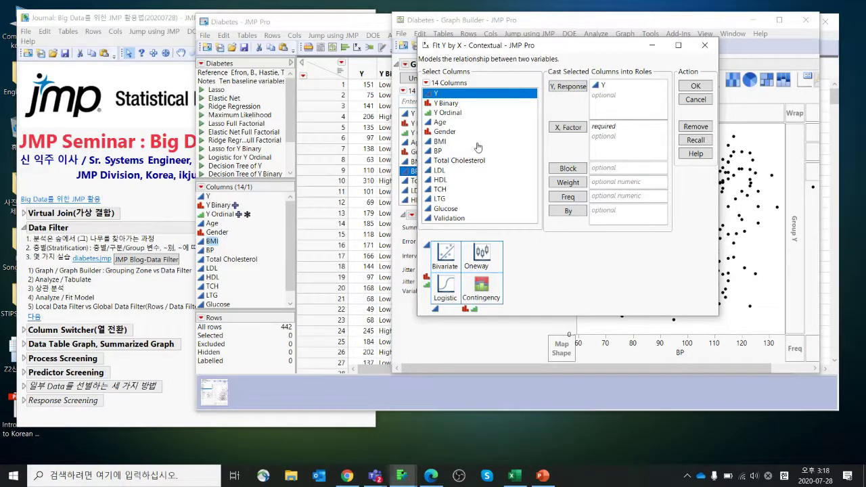
left_click(470, 171)
left_click(568, 127)
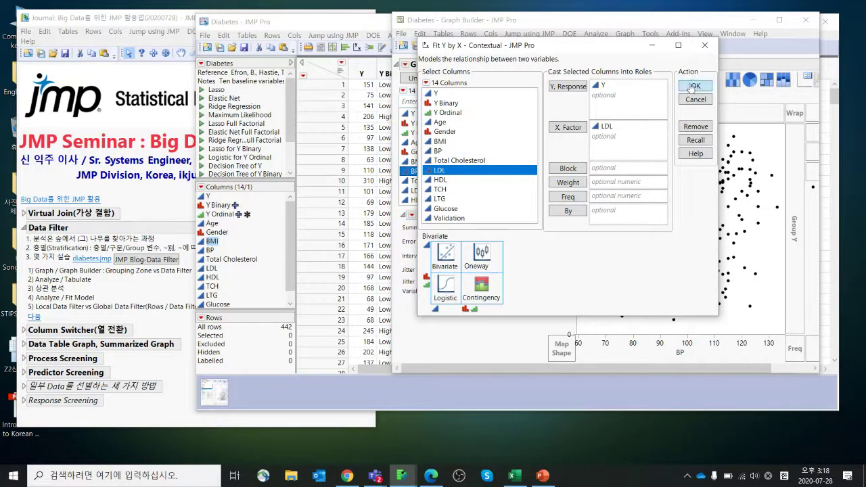
left_click(693, 86)
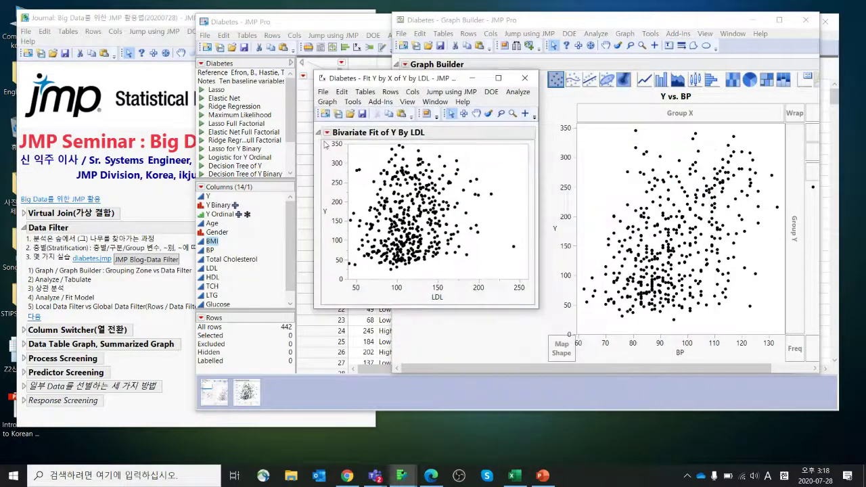
Fit a straight line to the bivariate plot of Y by LDL and move the report window slightly aside.
left_click(327, 132)
left_click(355, 197)
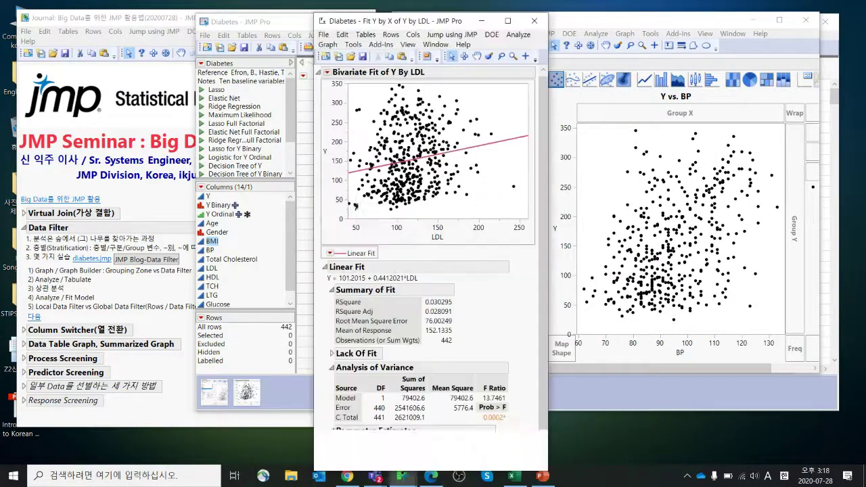
left_click_drag(442, 21, 428, 23)
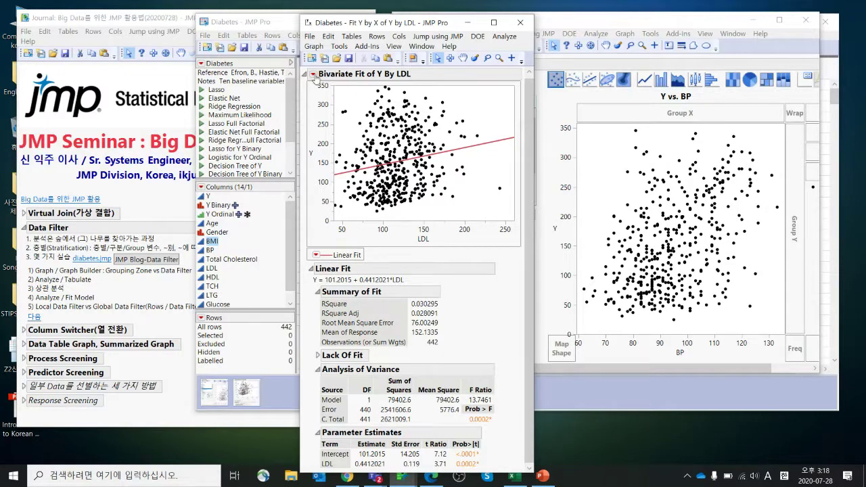
left_click(314, 74)
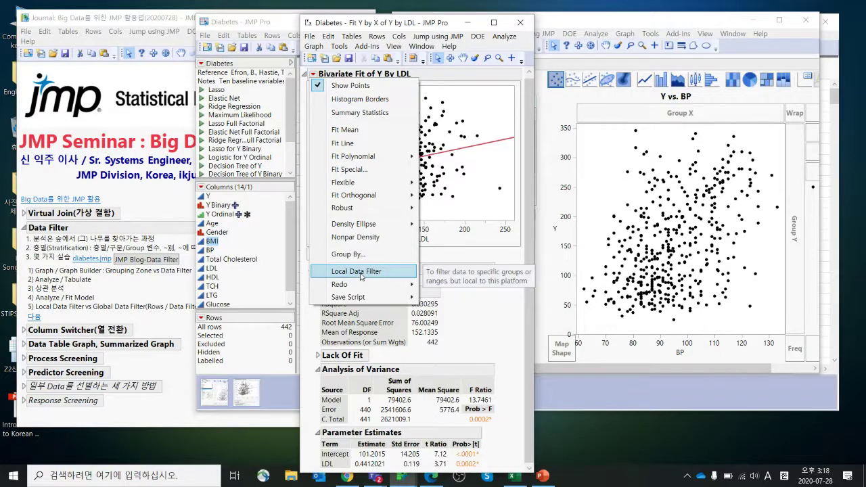
left_click(477, 285)
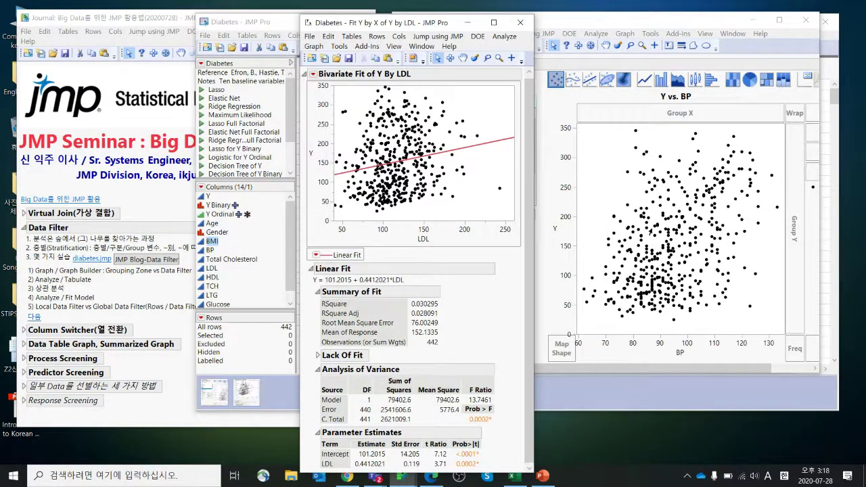
Open the global Data Filter for the Diabetes table with Age and Gender as the filter columns.
left_click(378, 36)
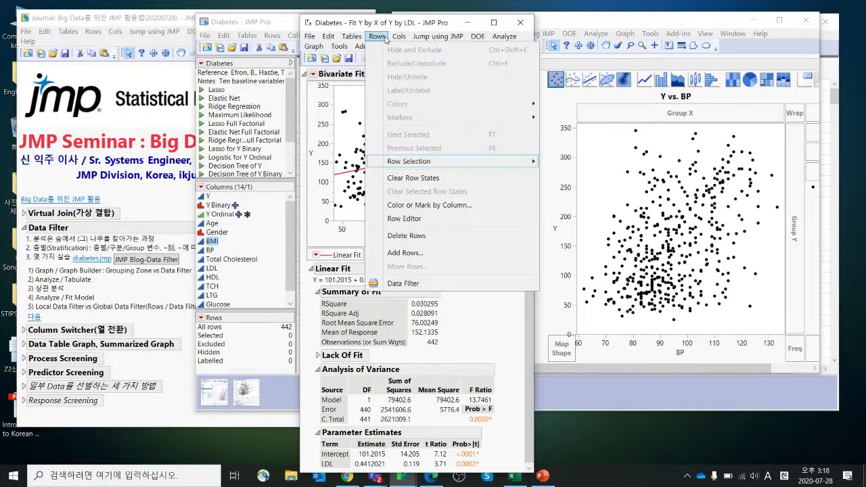
left_click(443, 284)
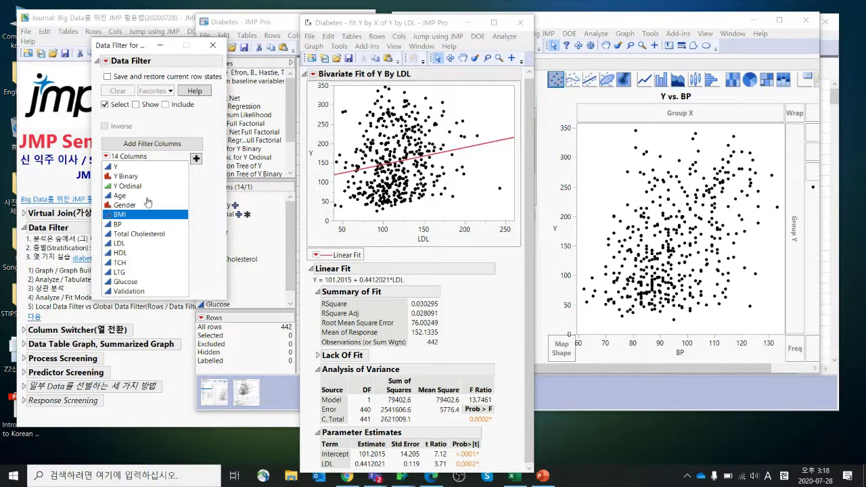
left_click_drag(146, 198, 146, 207)
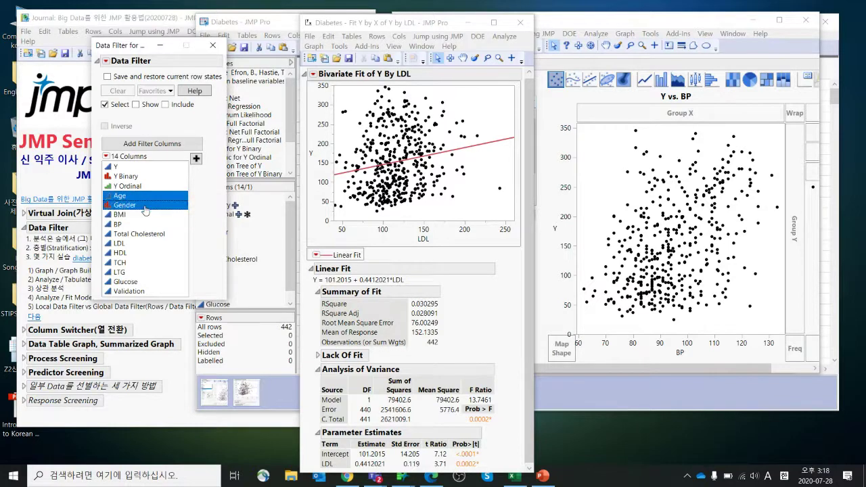
left_click(196, 158)
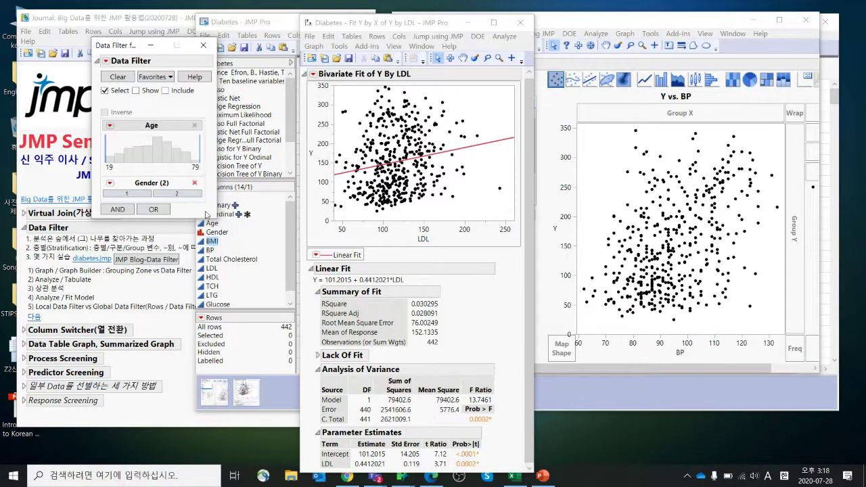
Widen the Data Filter window and select the rows with Age from about 37.2 to 75.1.
mouse_move(217, 216)
left_mouse_down()
mouse_move(238, 217)
mouse_move(228, 215)
left_mouse_up()
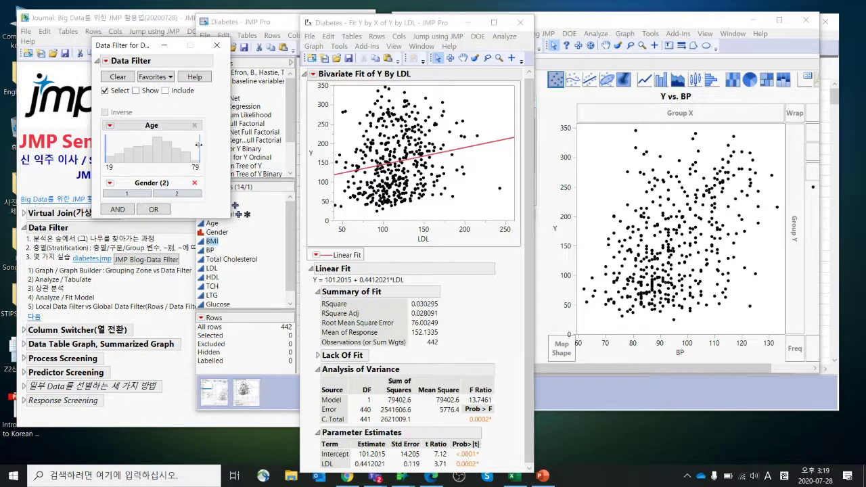
left_click_drag(198, 145, 178, 148)
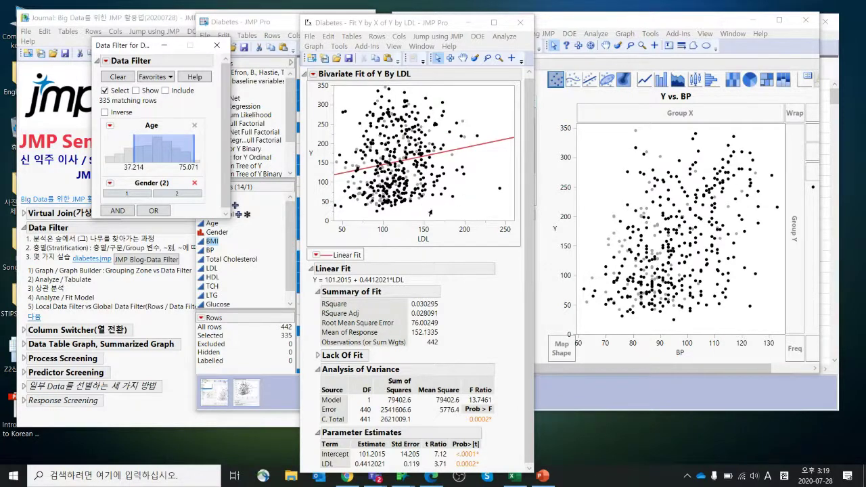
left_click(495, 258)
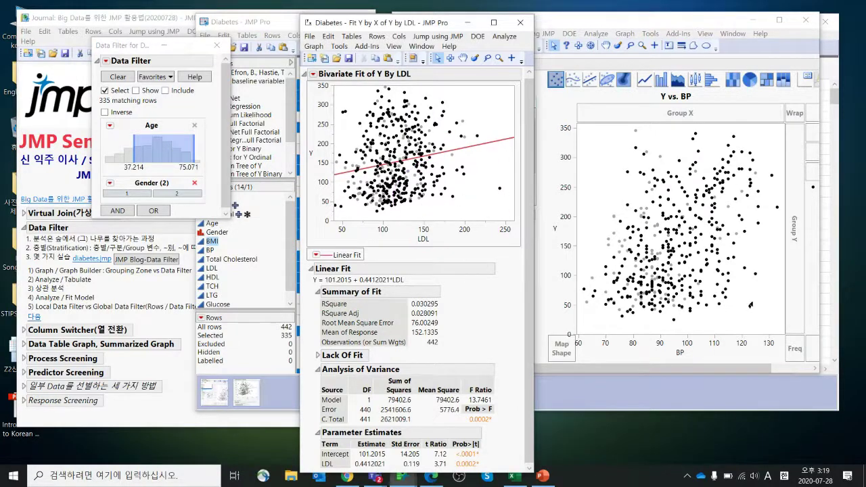
Shift the Data Filter's Age range to about 20.8 to 58.6 and close the Data Filter window.
left_click_drag(188, 155, 160, 150)
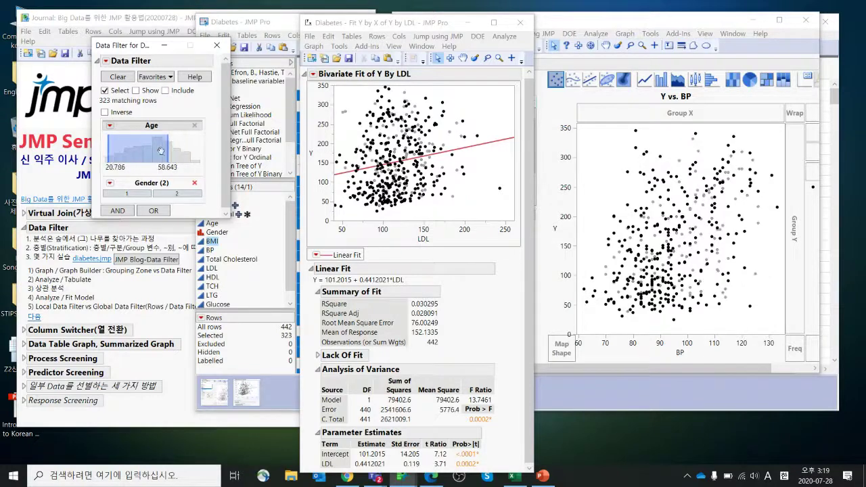
left_click(392, 39)
left_click(375, 37)
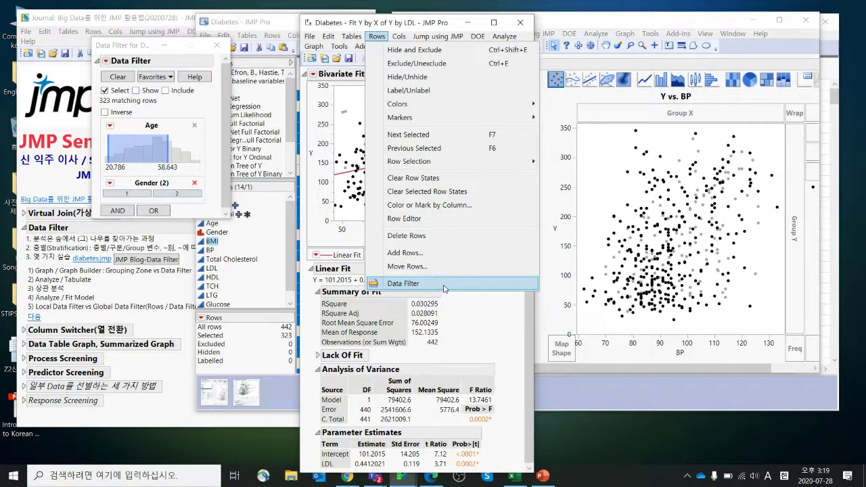
left_click(472, 312)
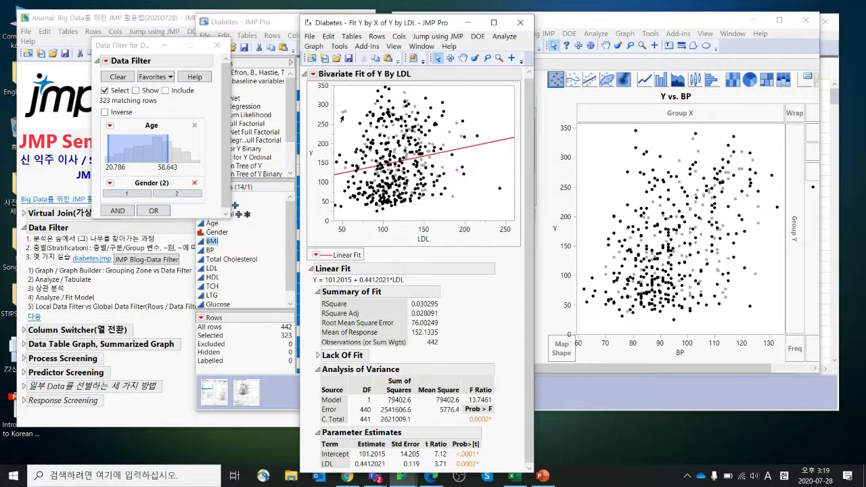
left_click(217, 45)
Add a Local Data Filter on TCH and LTG to the Y by LDL report and limit TCH to about 2 to 6.64.
left_click(313, 76)
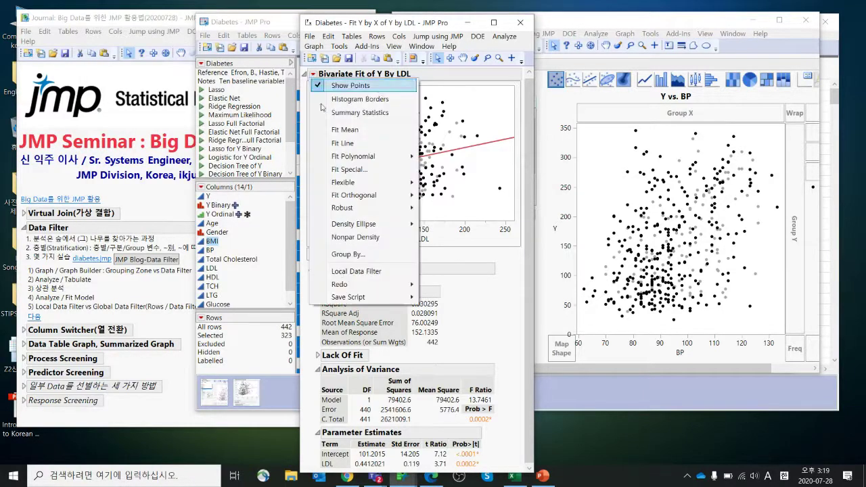
left_click(341, 274)
left_click_drag(347, 269, 354, 261)
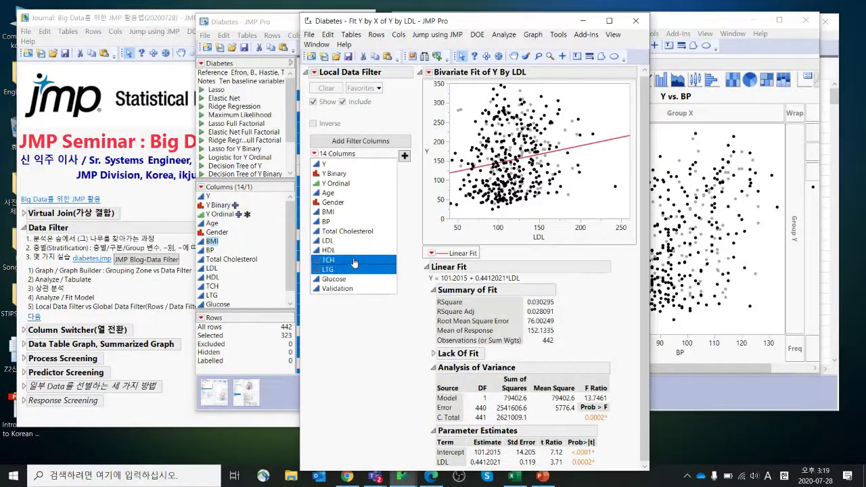
left_click(403, 157)
left_click_drag(407, 161, 376, 168)
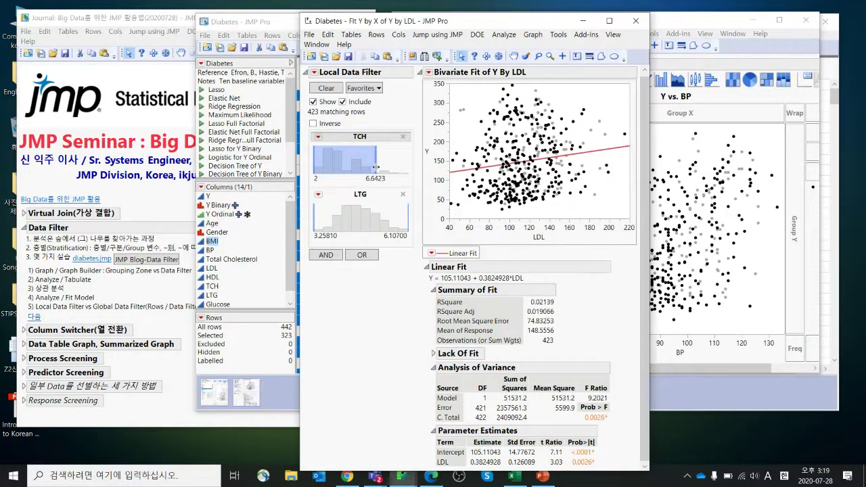
Close the Y by LDL report and the Y vs. BP graph, and bring the seminar journal to the front.
left_click(636, 21)
left_click(800, 22)
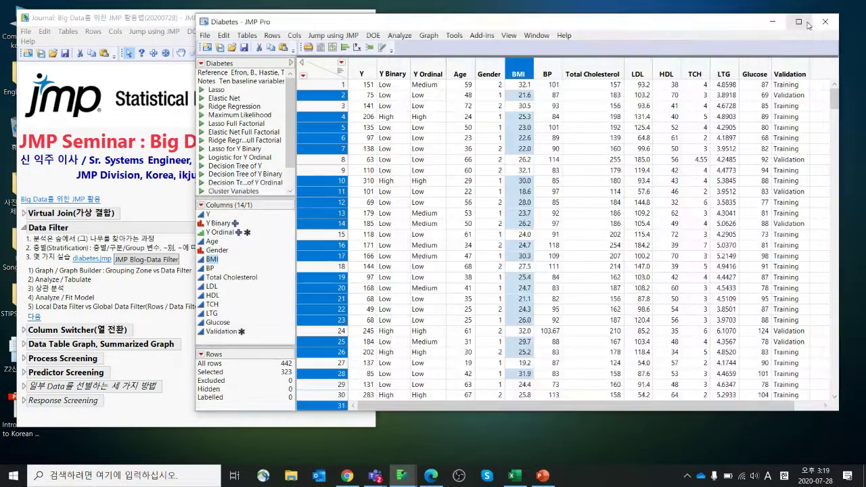
left_click(246, 277)
mouse_move(260, 270)
left_mouse_down()
mouse_move(124, 338)
mouse_move(251, 268)
left_mouse_up()
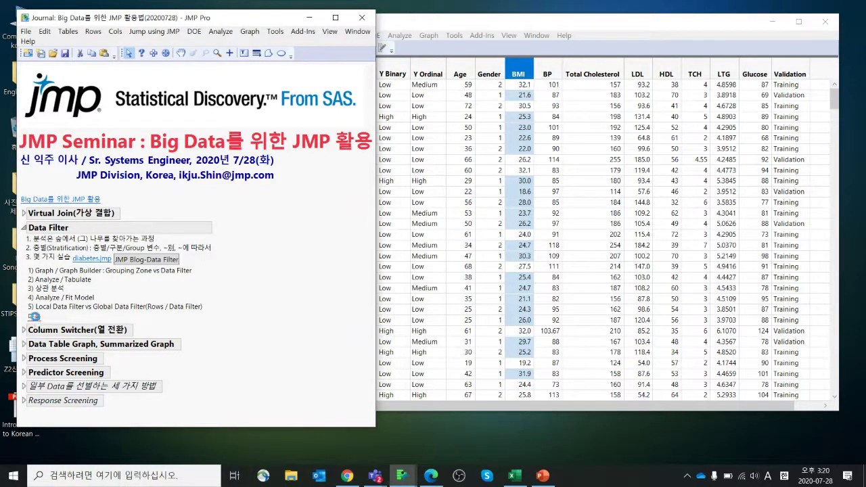
Advance the journal to the Column Switcher section and widen the journal window.
left_click(33, 318)
scroll(127, 288, "down", 1)
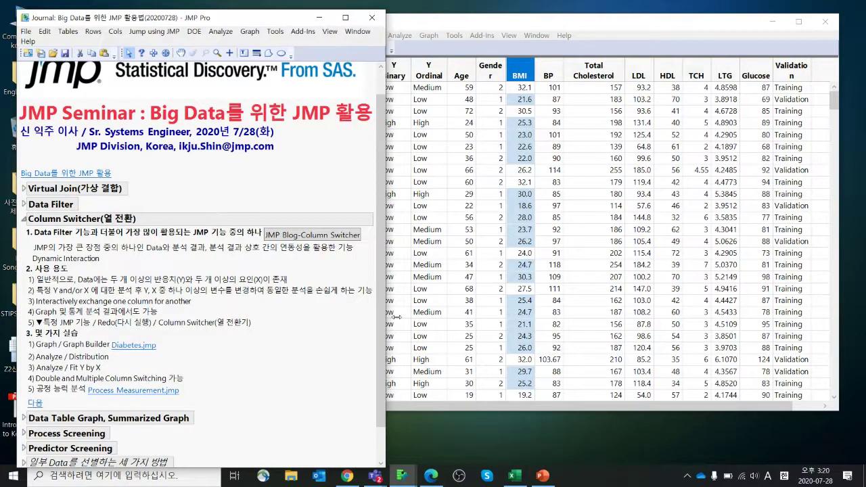
left_click_drag(385, 315, 452, 316)
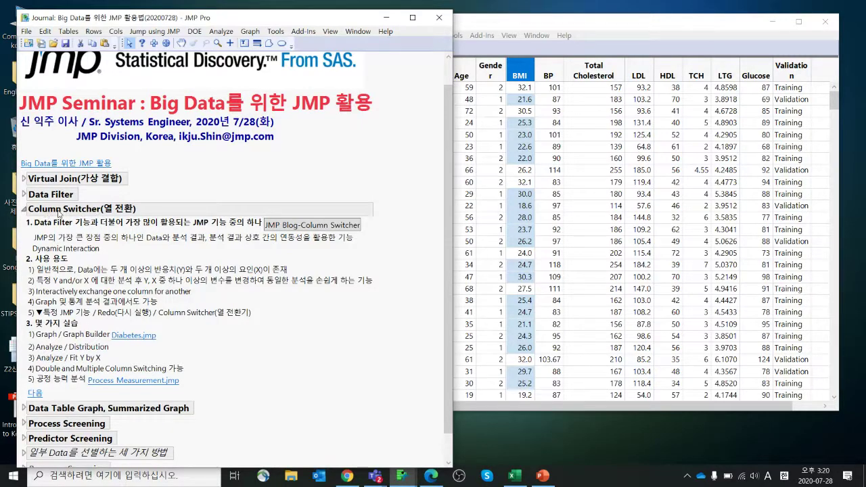
Highlight the BP, Total Cholesterol and LDL columns one after another in the Diabetes table.
left_click(548, 74)
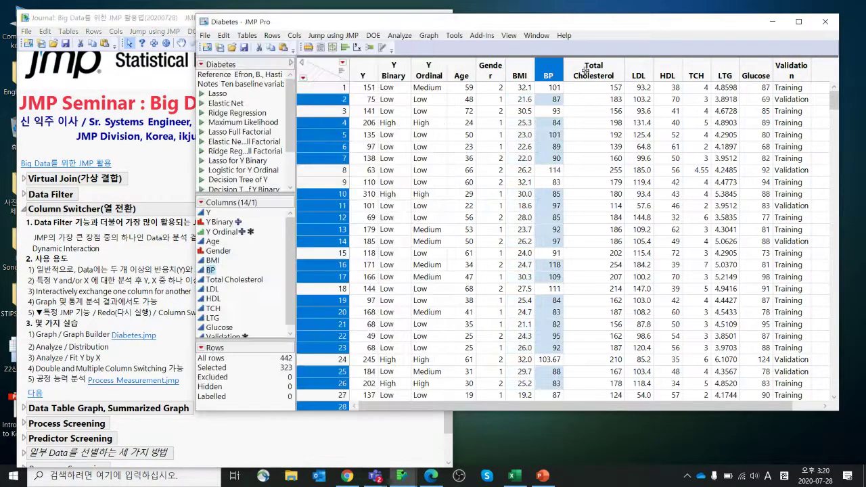
left_click(601, 71)
left_click(636, 70)
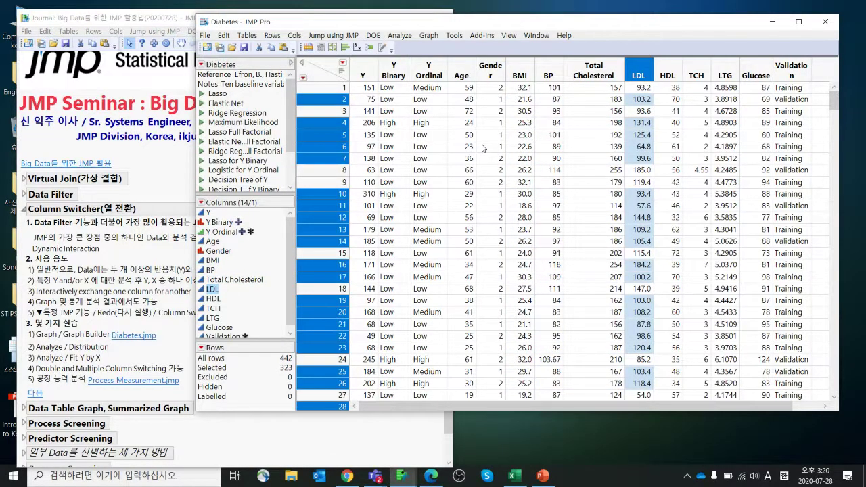
Return to the journal and review the Column Switcher's usage notes and list of practice exercises.
left_click(138, 198)
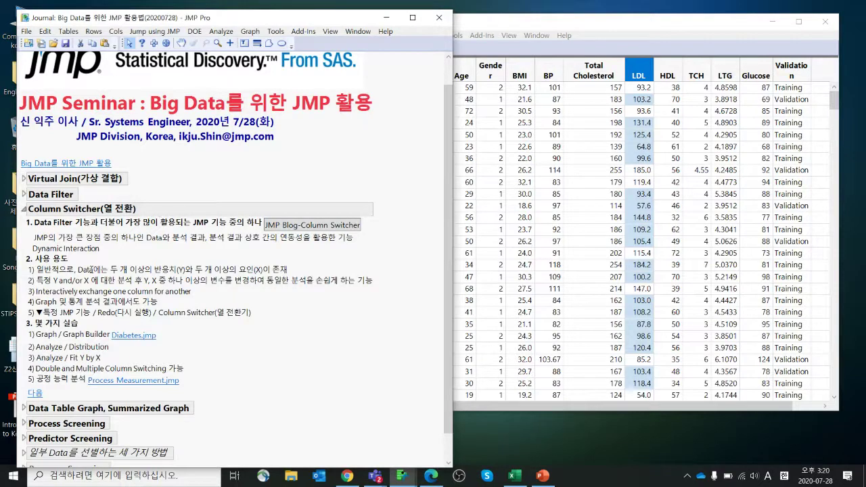
left_click(93, 269)
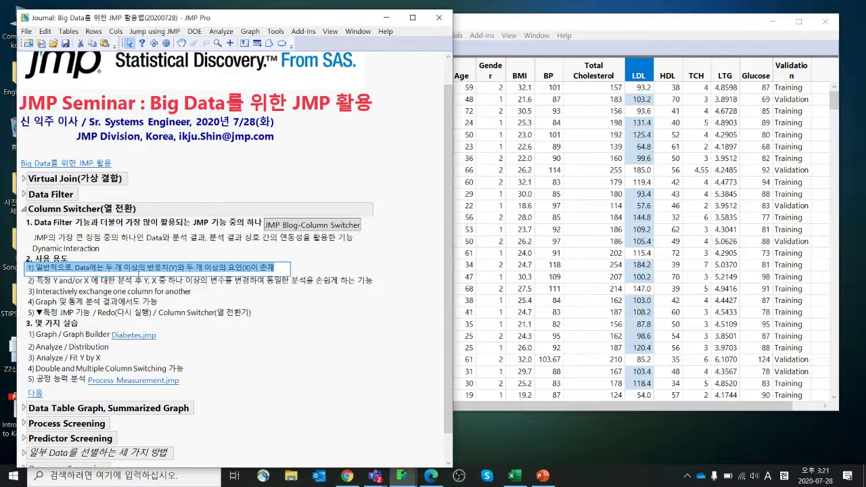
left_click(142, 261)
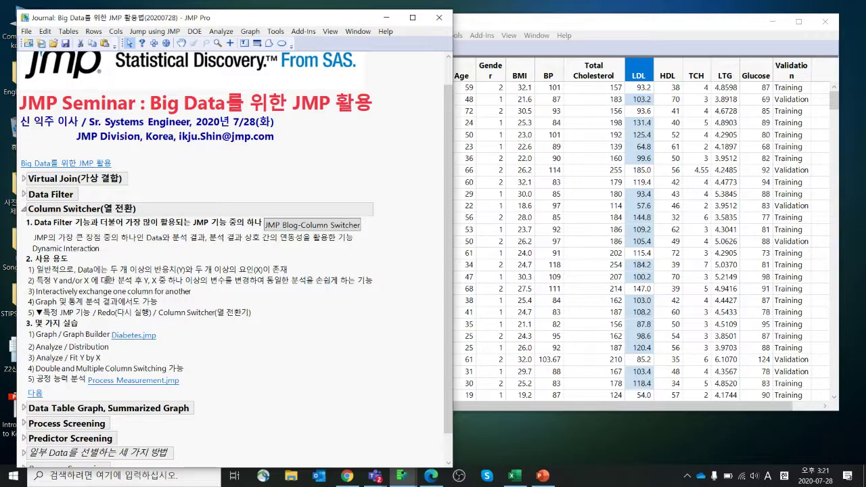
left_click(222, 283)
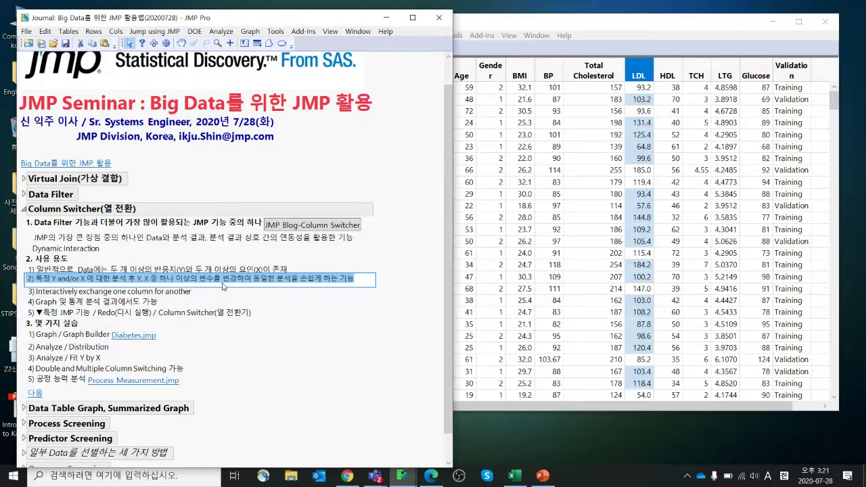
left_click(319, 313)
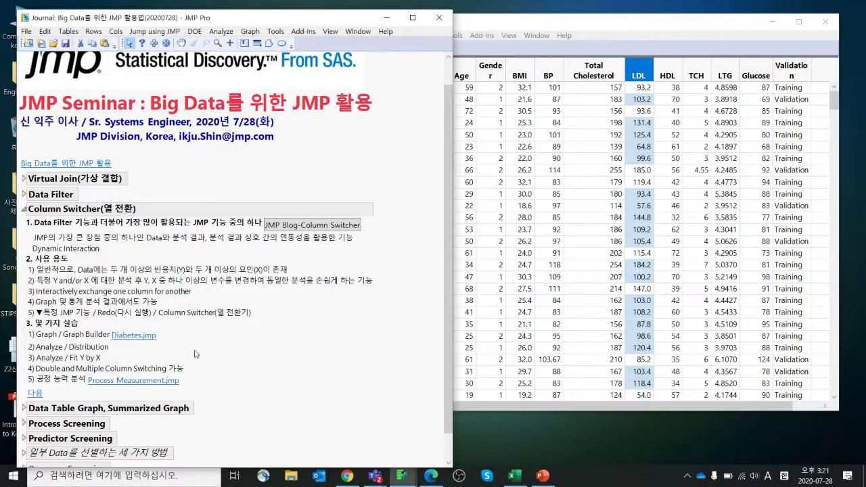
scroll(73, 345, "down", 1)
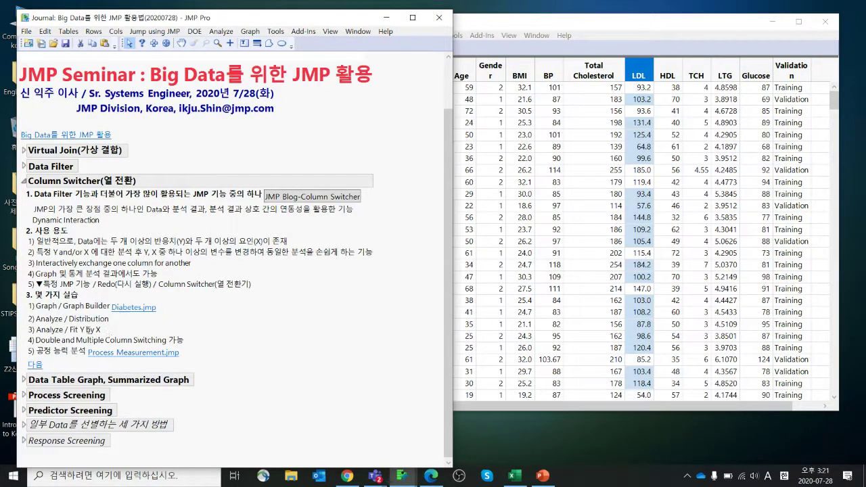
left_click(88, 329)
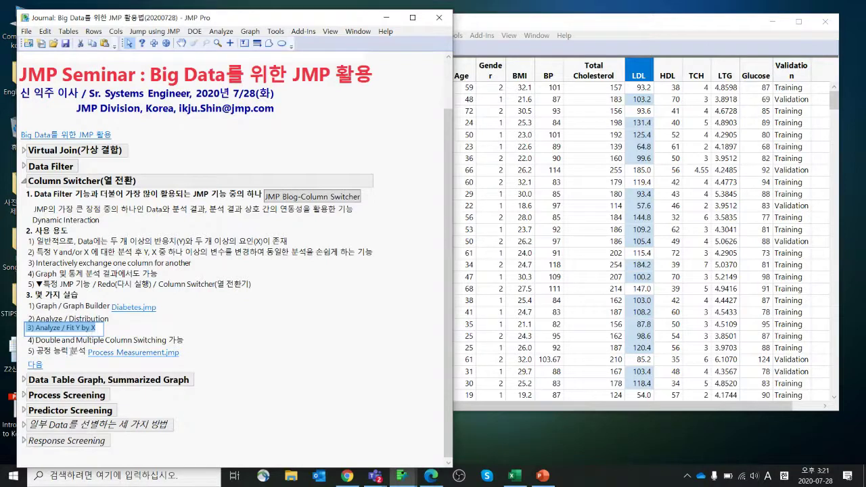
left_click(56, 349)
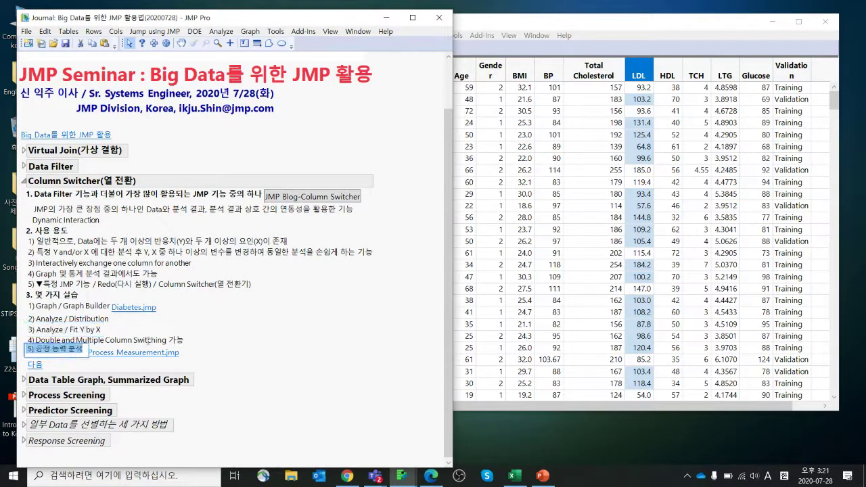
left_click(261, 331)
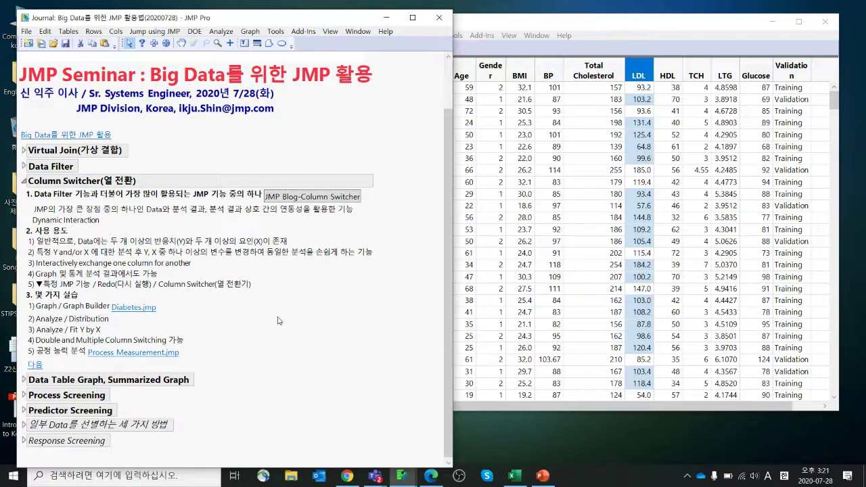
Clear the row and column selections in the Diabetes table, highlight Y, and select the columns from Age through LTG.
left_click(607, 28)
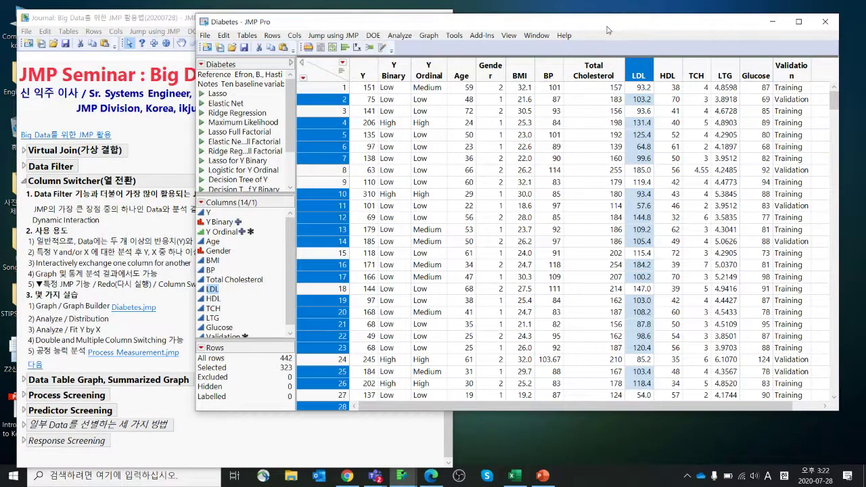
left_click(330, 71)
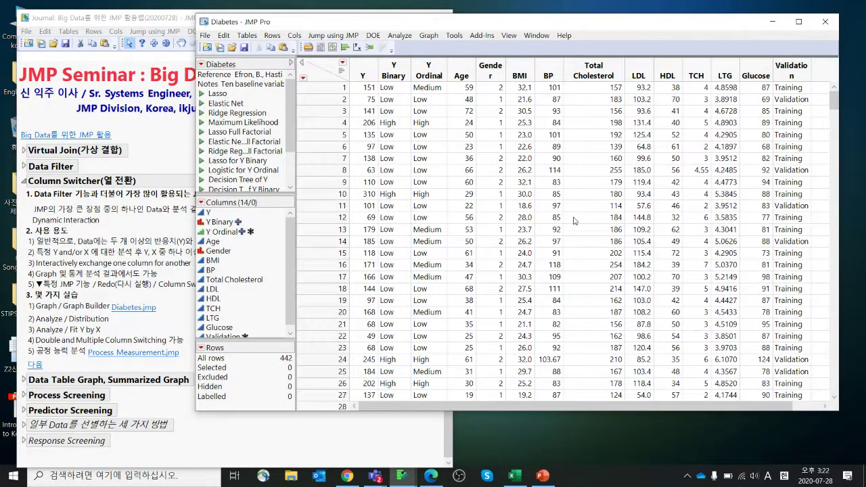
left_click(363, 71)
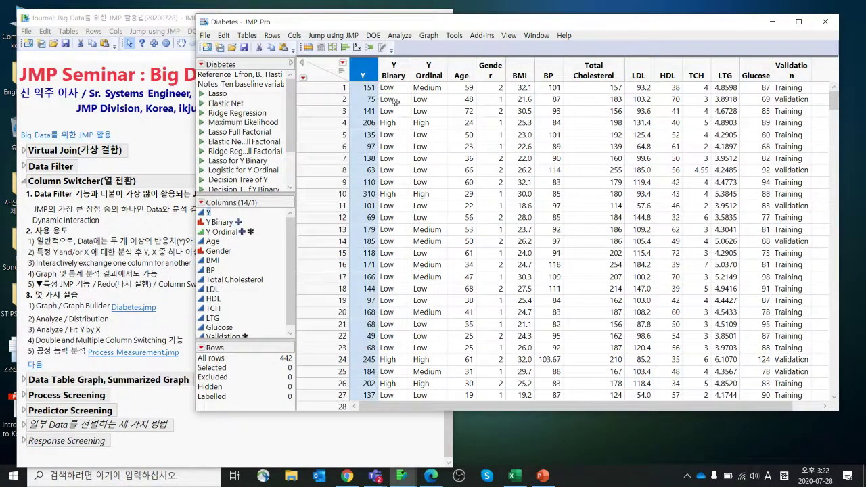
left_click_drag(463, 72, 725, 74)
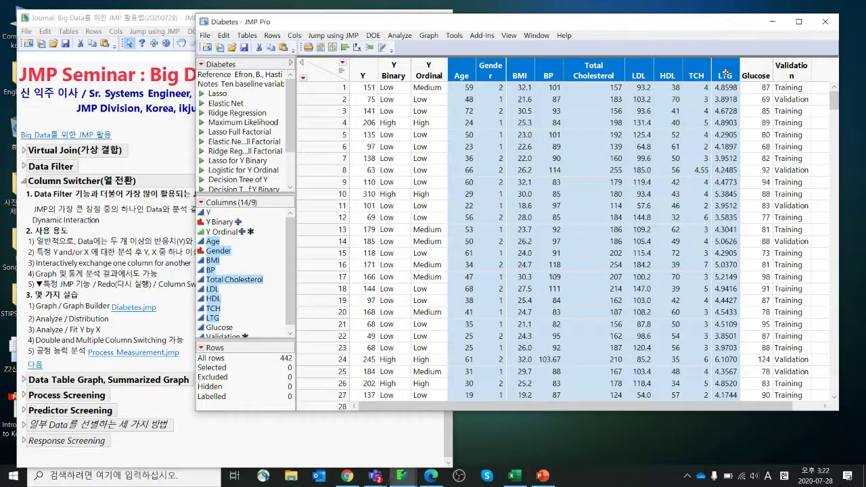
Run Fit Y by X with Y as the response and BMI as the factor.
left_click(399, 36)
left_click(411, 62)
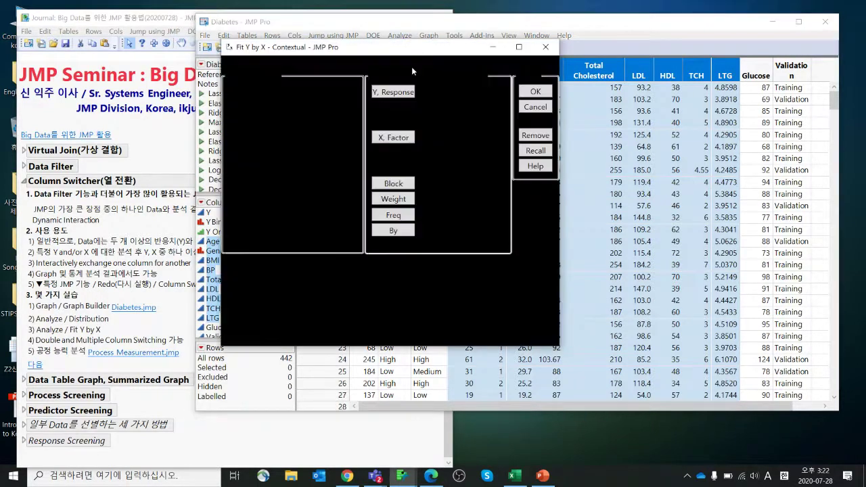
left_click(294, 101)
left_click(392, 92)
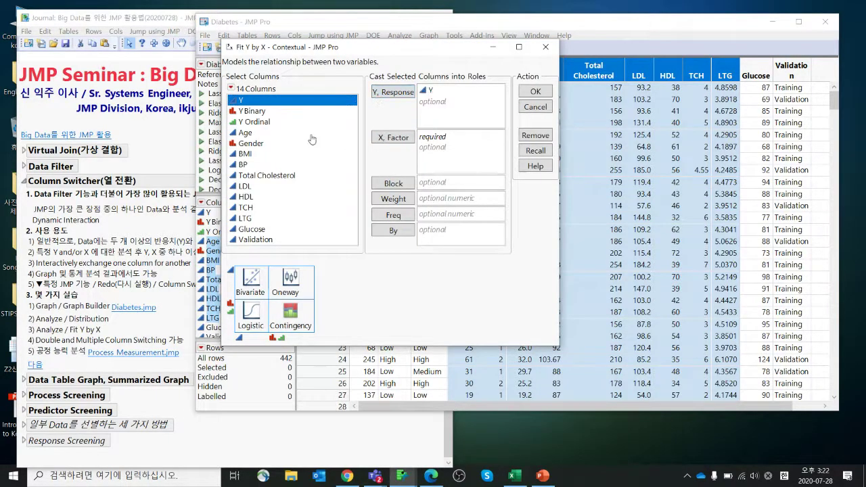
left_click(302, 157)
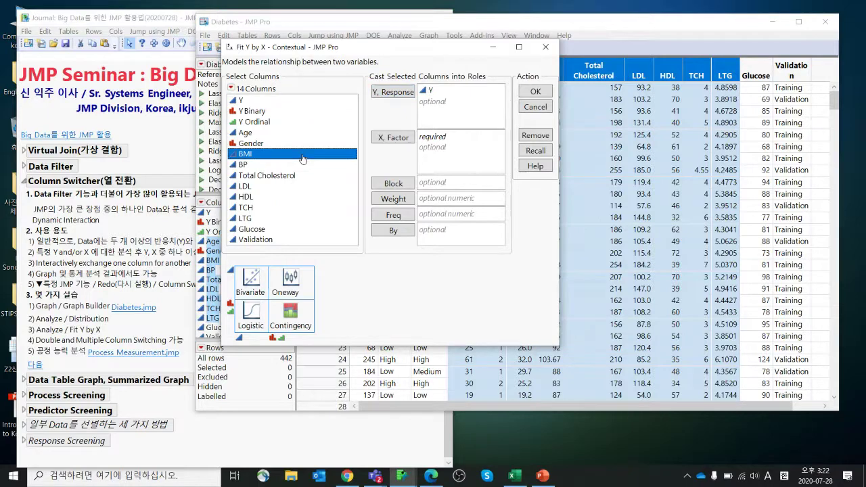
left_click(383, 141)
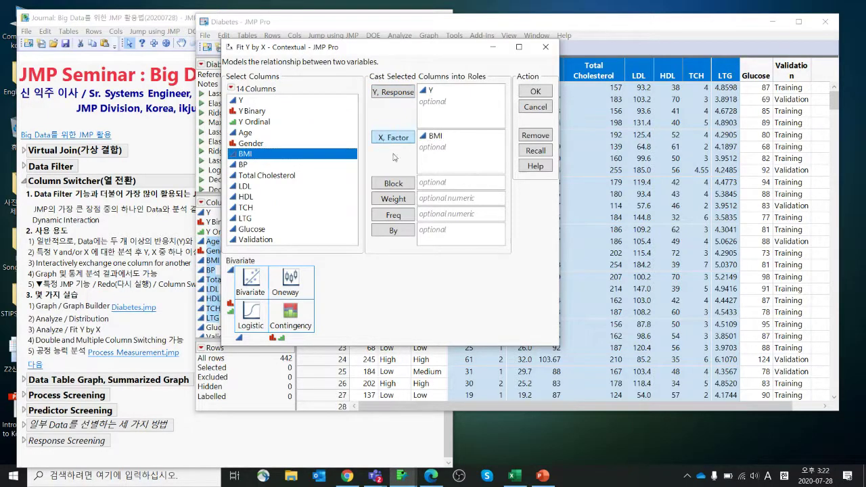
left_click(531, 92)
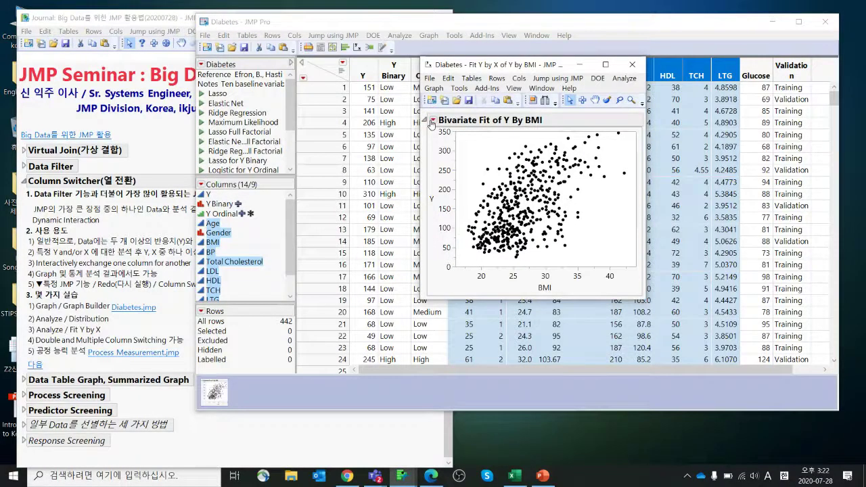
Fit a straight line to the bivariate plot of Y by BMI.
left_click(431, 121)
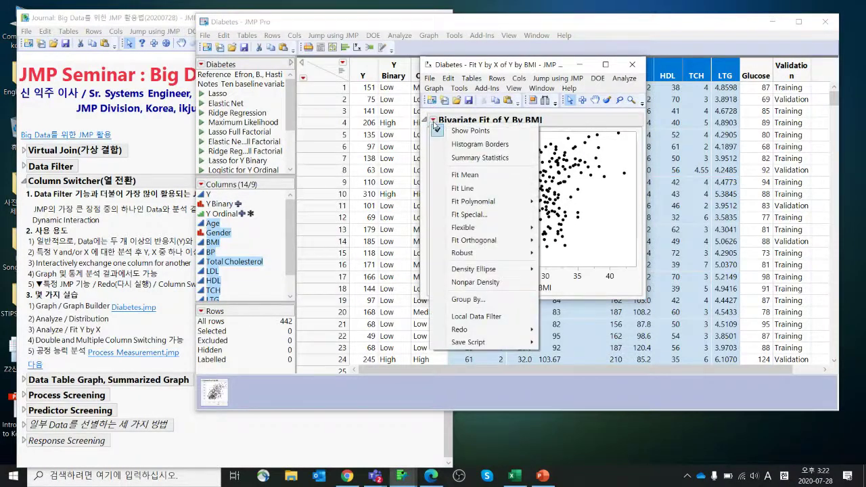
left_click(465, 195)
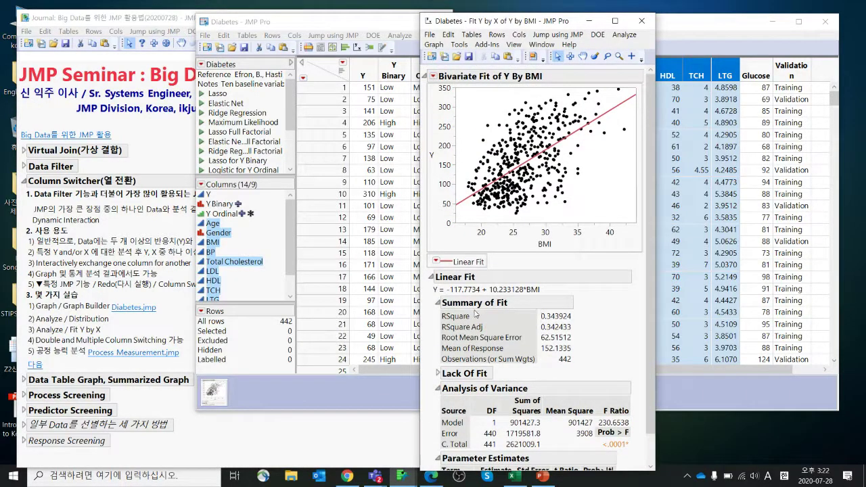
mouse_move(615, 331)
left_mouse_down()
mouse_move(471, 380)
mouse_move(641, 340)
left_mouse_up()
key("Escape")
mouse_move(555, 259)
left_mouse_down()
mouse_move(511, 255)
mouse_move(567, 256)
left_mouse_up()
mouse_move(579, 264)
left_mouse_down()
mouse_move(519, 244)
mouse_move(572, 260)
left_mouse_up()
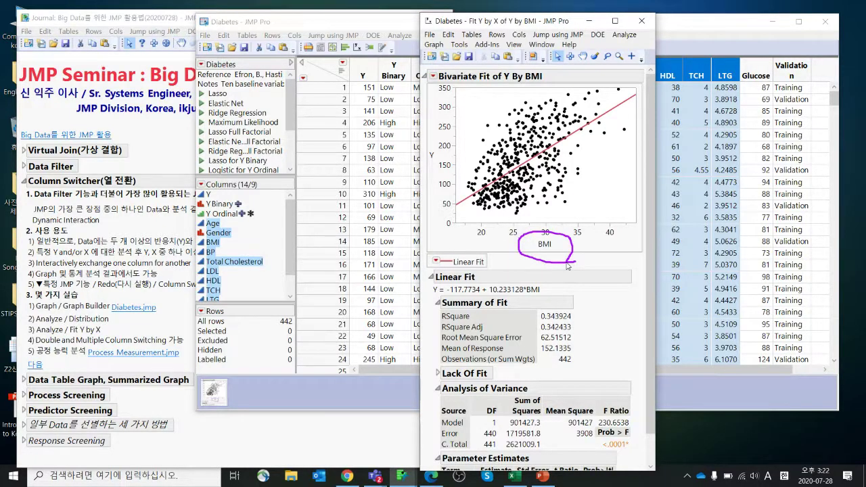
key("Escape")
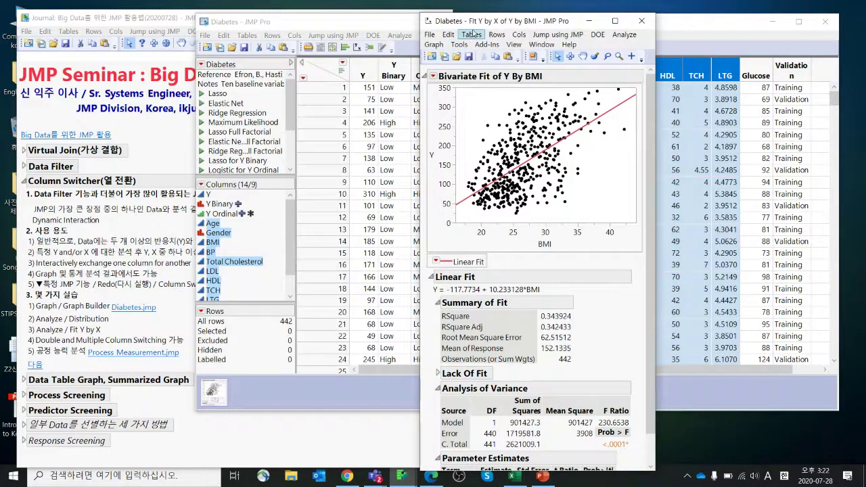
Move the Y by BMI report window slightly upward.
left_click_drag(476, 21, 476, 14)
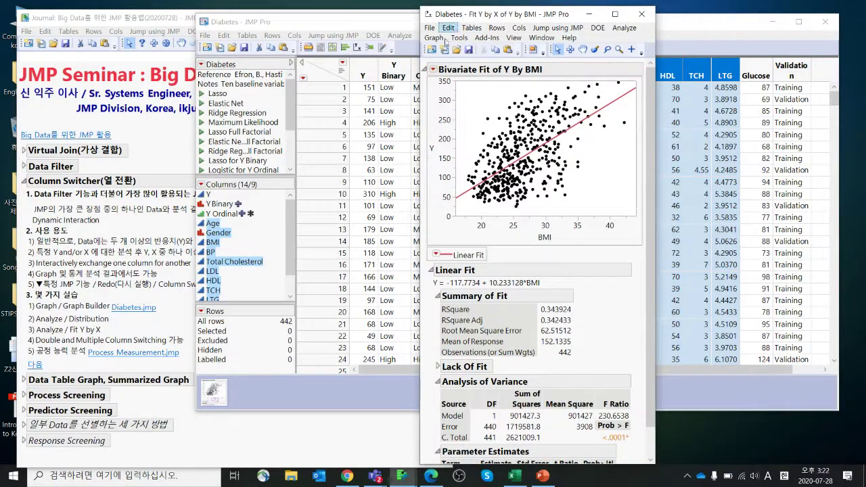
Add a Column Switcher to the Y by BMI report that switches BMI among BMI, BP, Total Cholesterol and LDL.
left_click(432, 70)
mouse_move(455, 218)
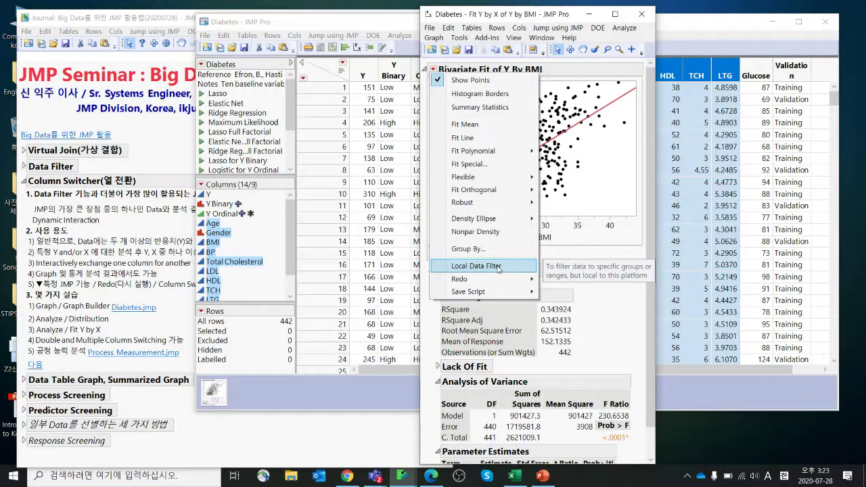
mouse_move(499, 280)
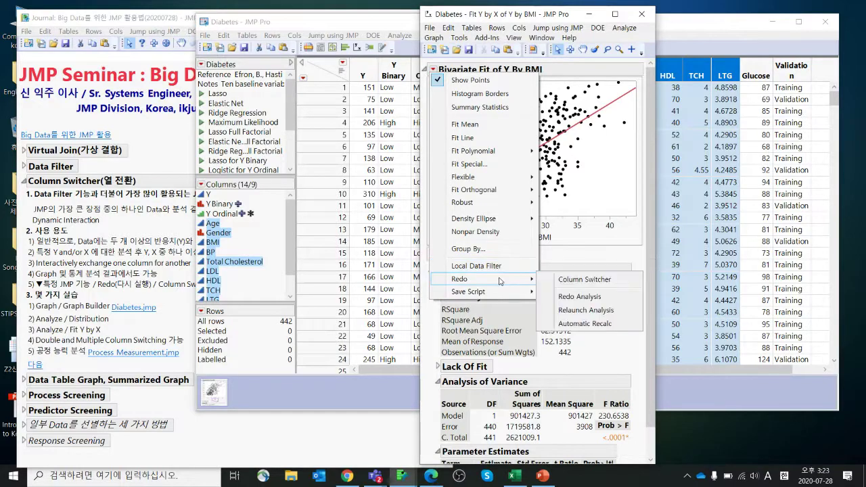
left_click(576, 279)
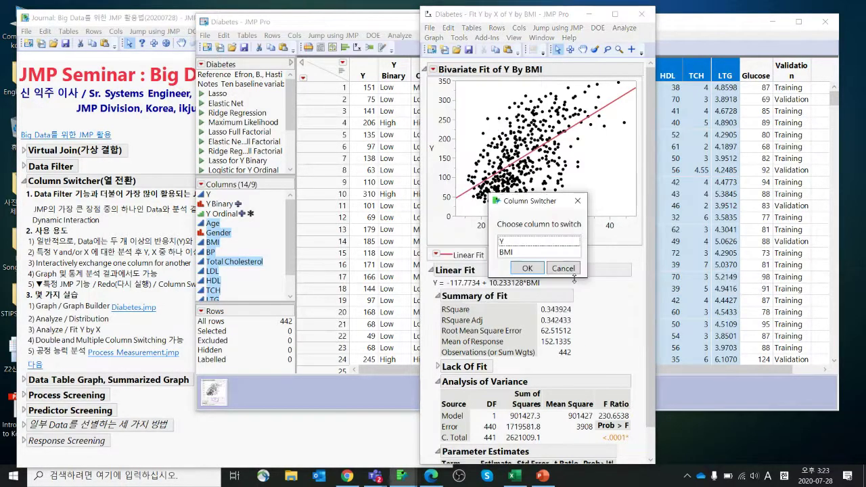
left_click(538, 253)
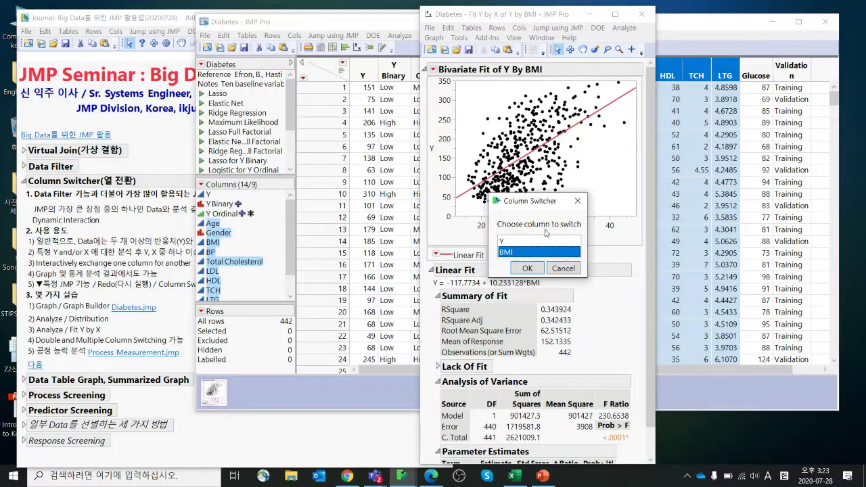
left_click(526, 268)
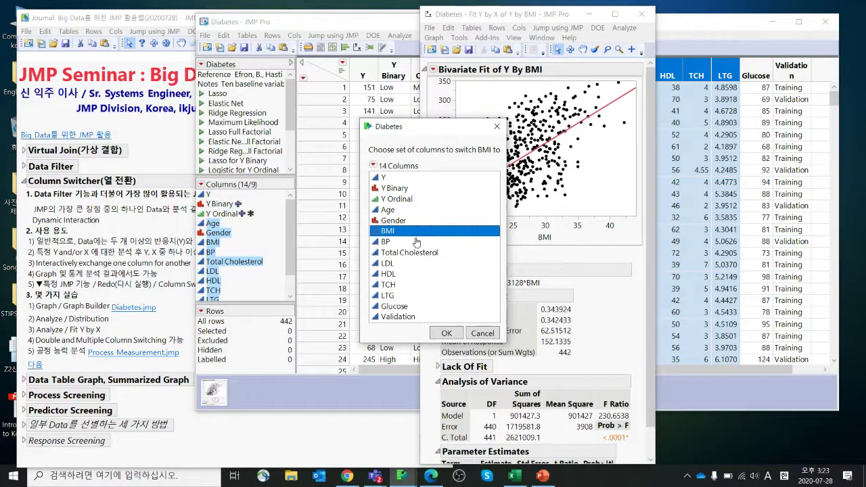
left_click(407, 265, "shift")
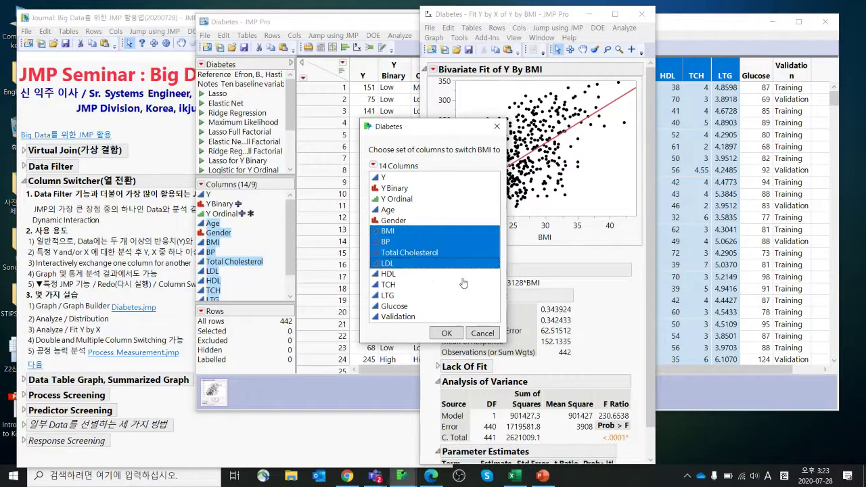
left_click(447, 333)
Animate the bivariate fit through the Column Switcher's four columns and adjust the animation speed.
left_click_drag(554, 14, 446, 32)
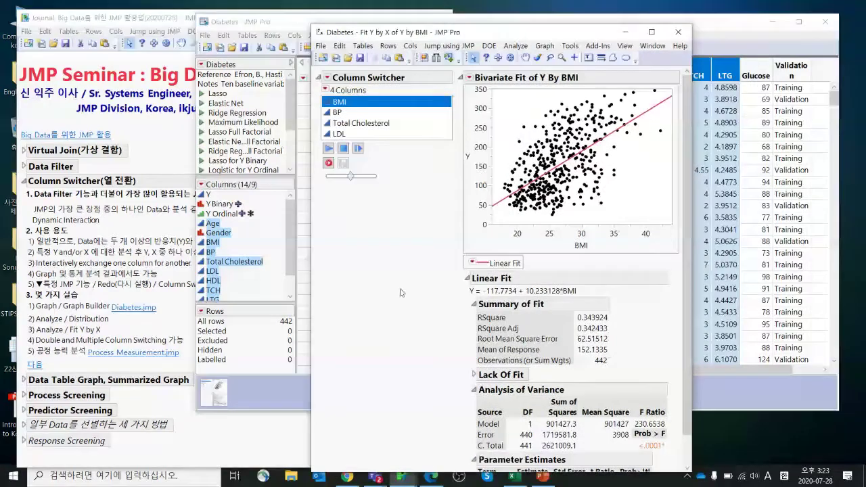
left_click(327, 148)
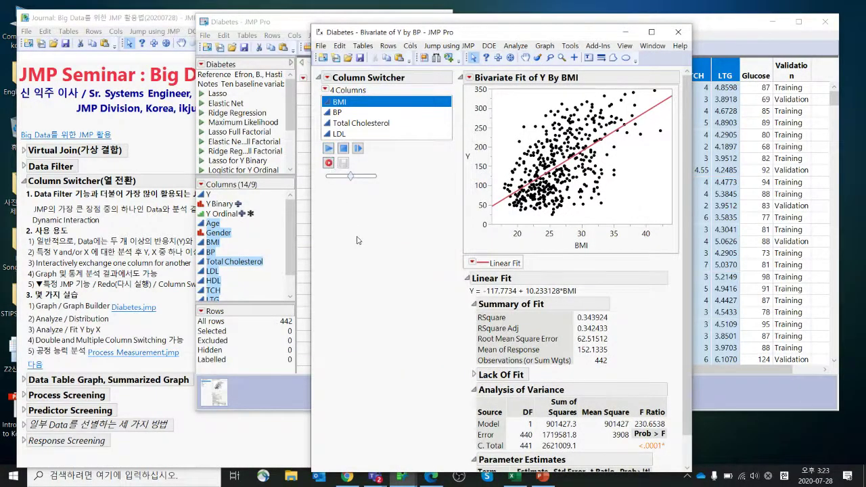
left_click_drag(351, 173, 341, 174)
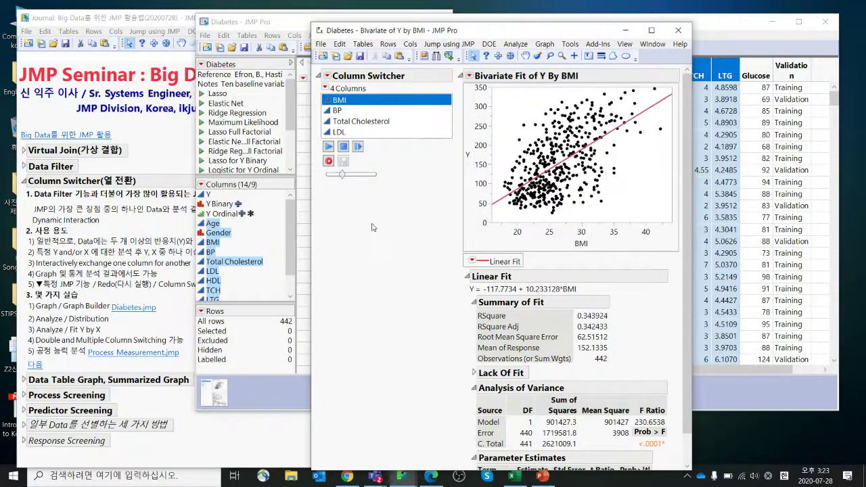
left_click_drag(343, 174, 337, 176)
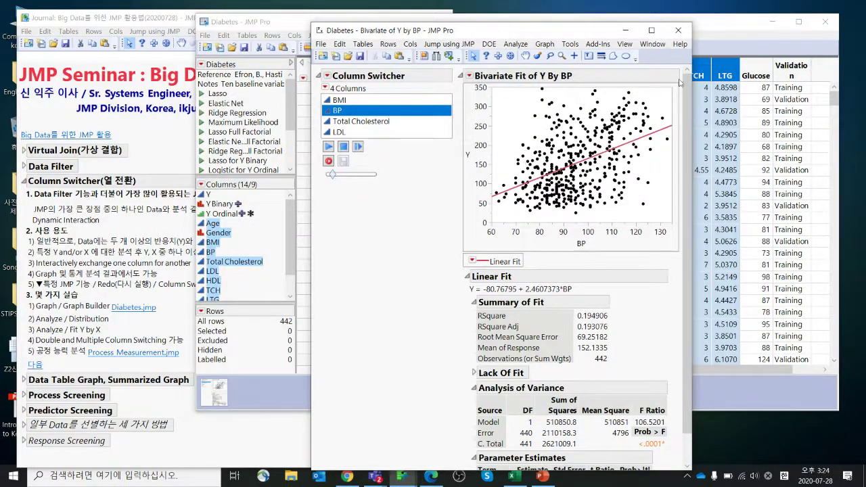
Close the bivariate report and the Diabetes data table without saving changes.
left_click(677, 31)
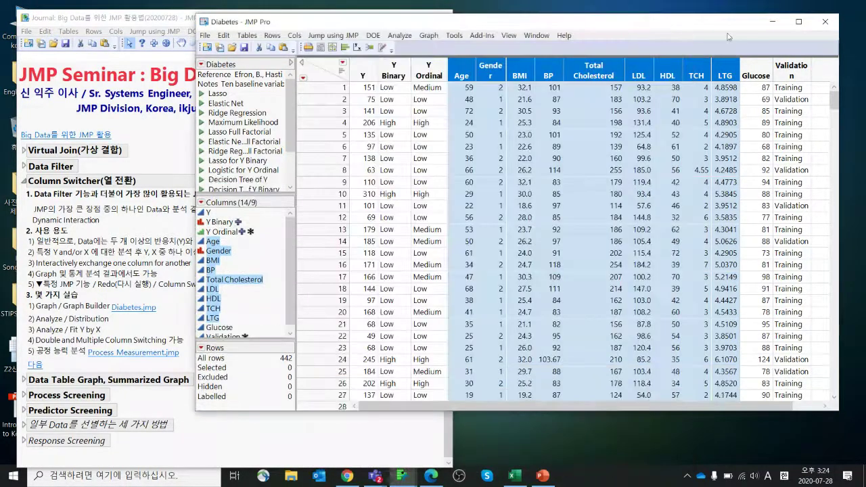
left_click(823, 23)
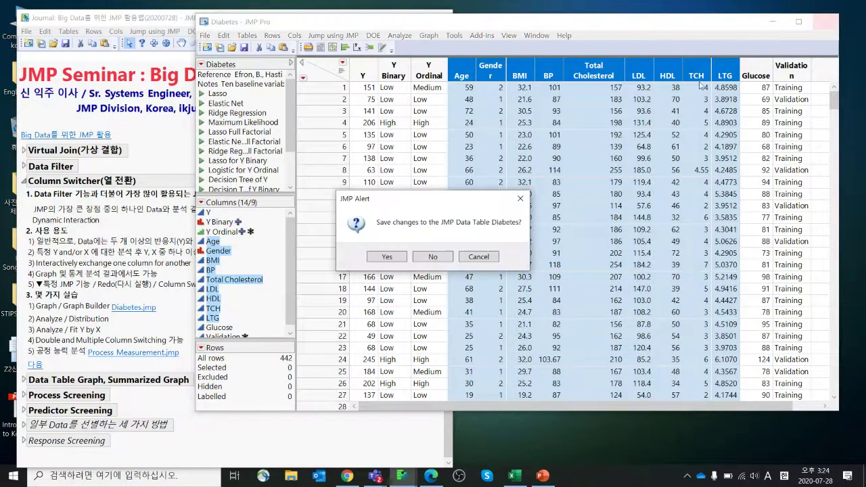
left_click(428, 261)
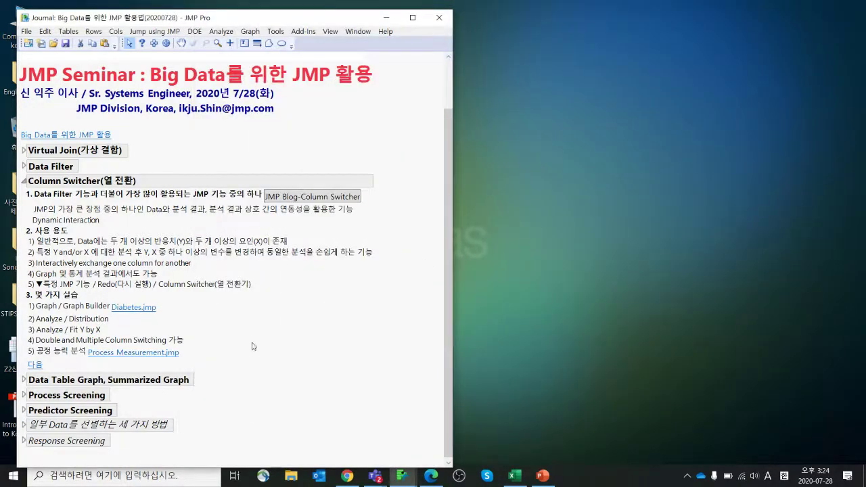
Open the Process Measurement.jmp table from the journal, then enlarge and reposition its window.
mouse_move(204, 370)
left_mouse_down()
mouse_move(75, 353)
mouse_move(205, 371)
left_mouse_up()
left_click(141, 357)
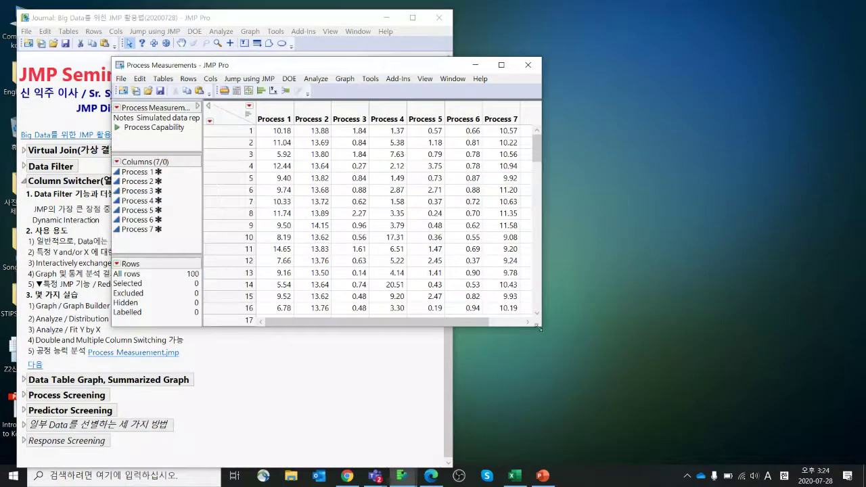
left_click_drag(537, 328, 727, 441)
left_click_drag(508, 70, 564, 37)
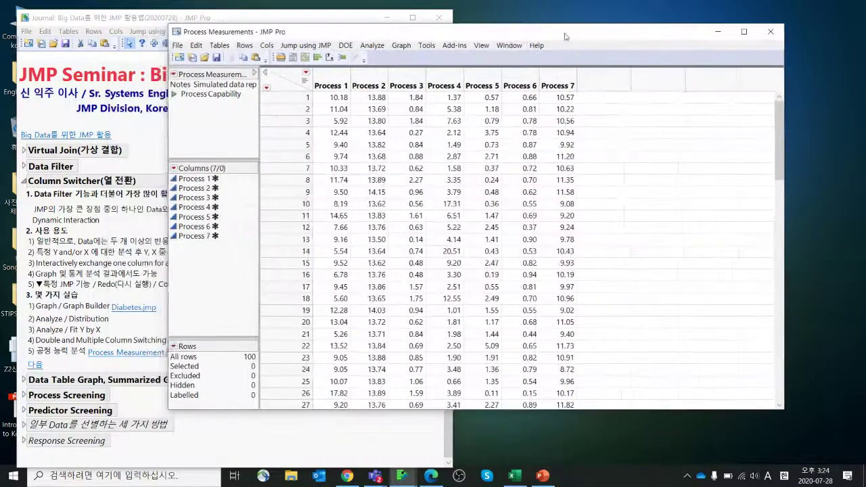
Examine the Spec Limits property of the Process 1 column, leaving it unmodified, and clear the column selection.
left_click_drag(328, 80, 553, 81)
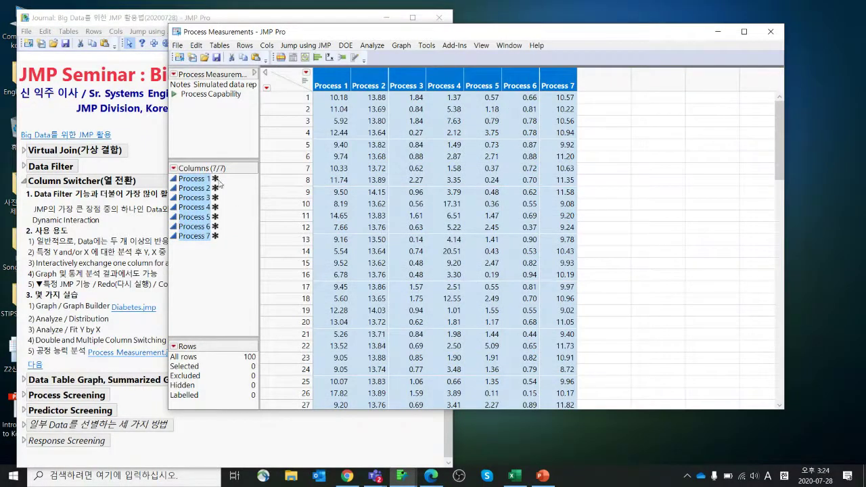
left_click(219, 181)
left_click(223, 187)
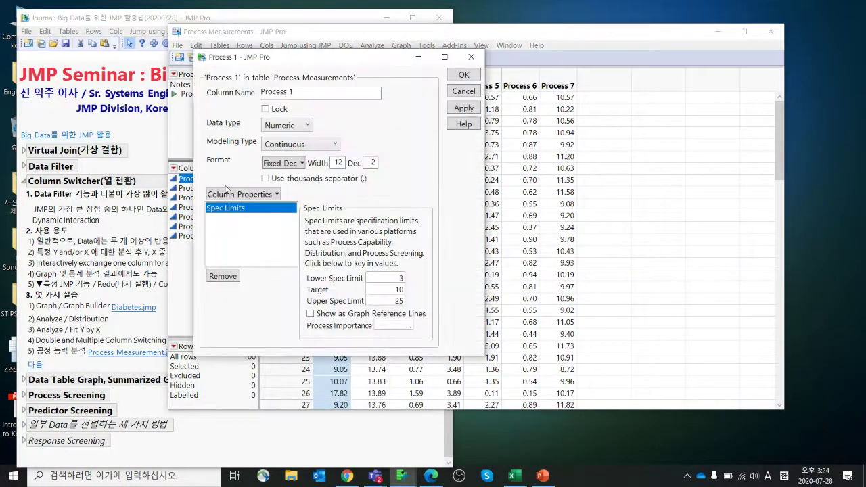
left_click(466, 93)
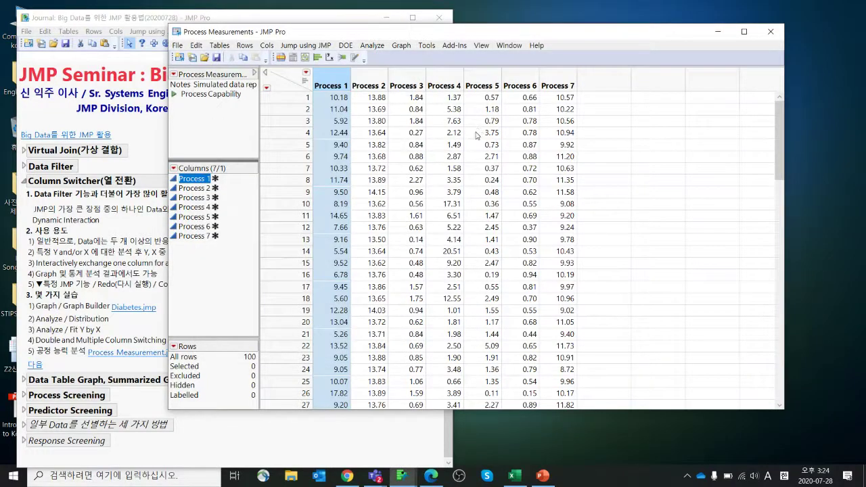
left_click(290, 88)
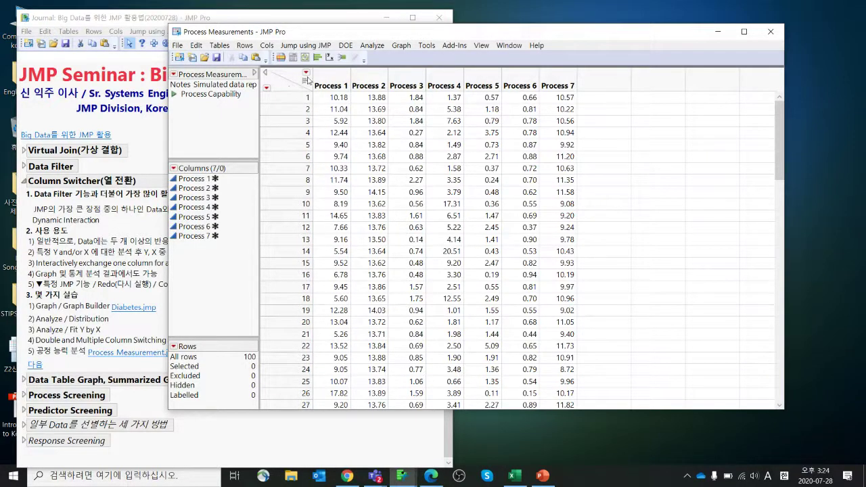
Run a Distribution analysis on Process 1 with process capability included.
left_click(371, 45)
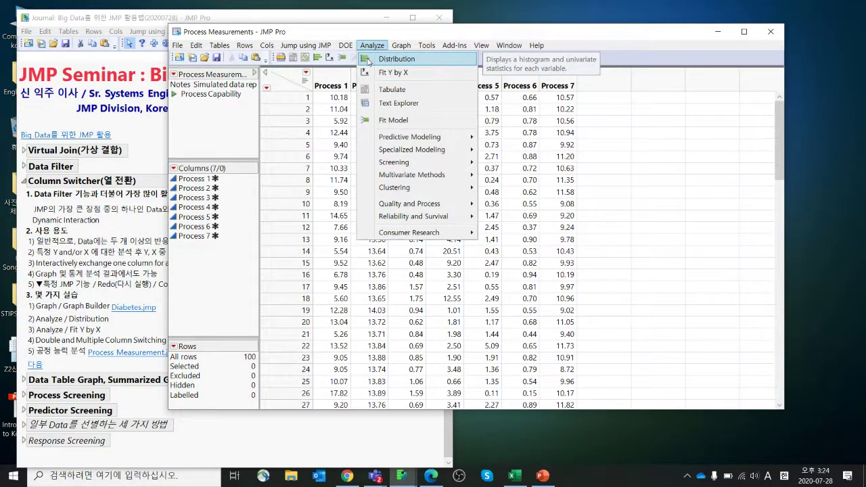
left_click(368, 60)
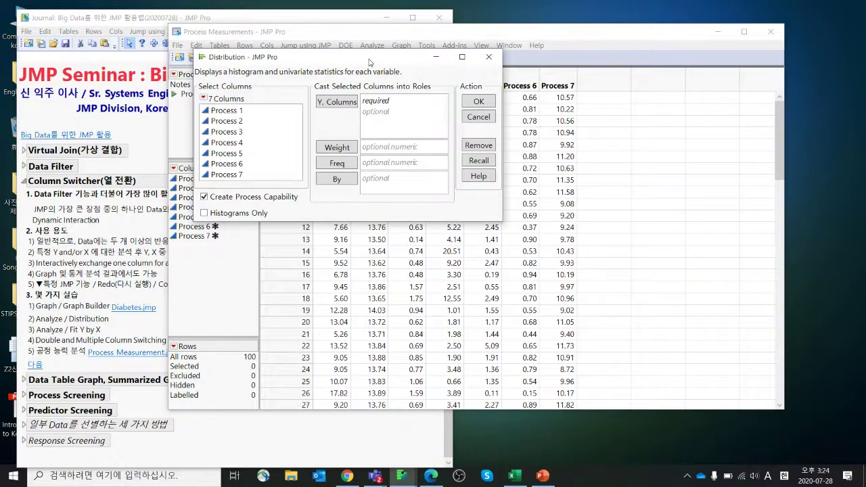
left_click(269, 111)
left_click(336, 102)
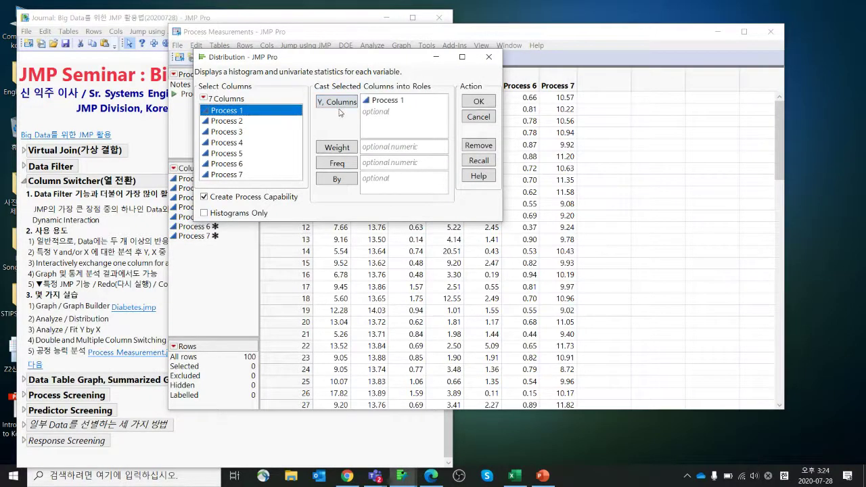
mouse_move(306, 212)
left_mouse_down()
mouse_move(281, 215)
mouse_move(235, 192)
mouse_move(308, 199)
mouse_move(304, 215)
left_mouse_up()
left_click(478, 101)
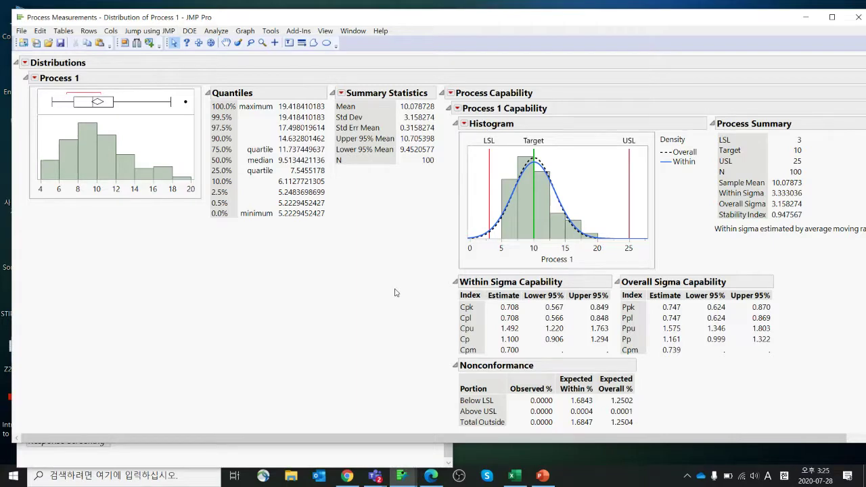
Add a Column Switcher to the Distribution report that switches Process 1 among Process 1 through Process 7.
left_click_drag(435, 21, 459, 51)
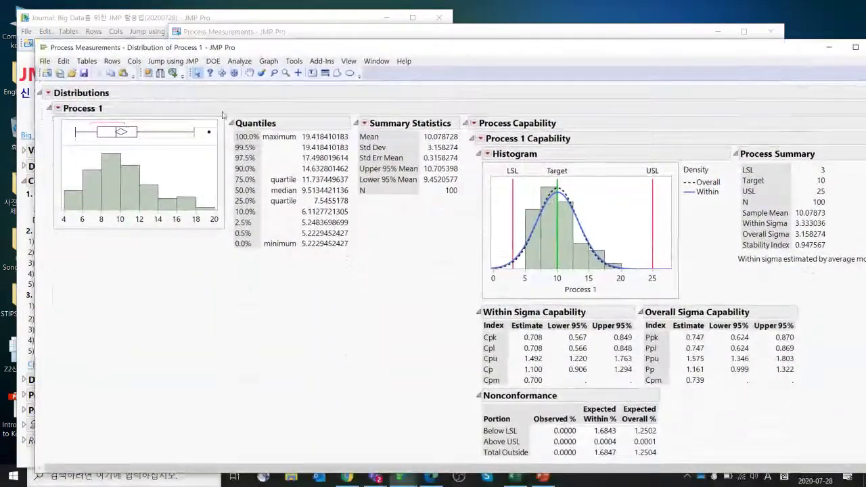
left_click(48, 93)
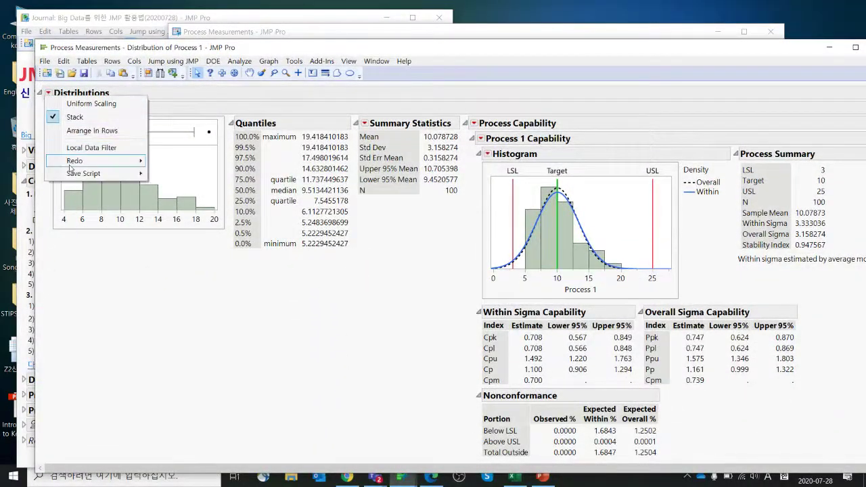
mouse_move(70, 167)
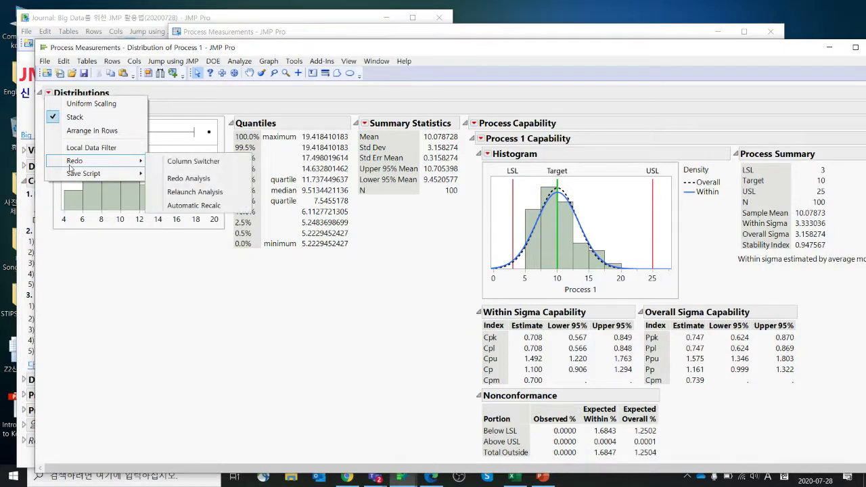
left_click(48, 95)
left_click(49, 96)
mouse_move(69, 165)
left_click(197, 164)
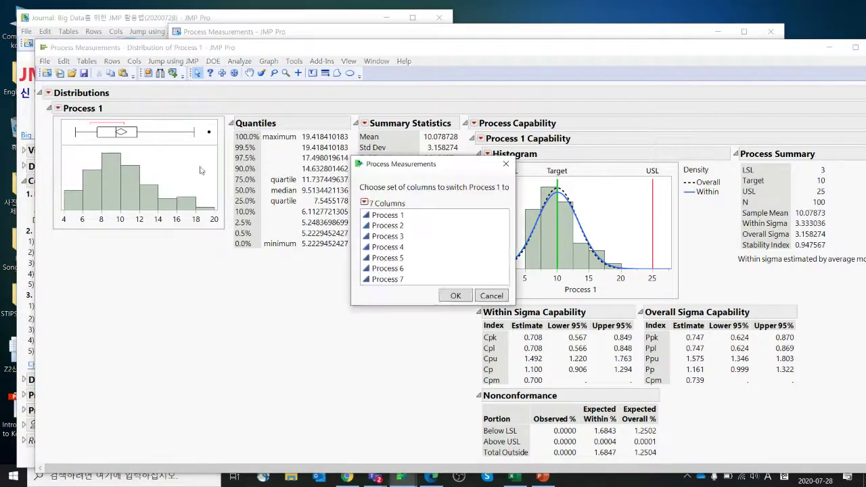
left_click_drag(415, 216, 427, 300)
left_click(456, 295)
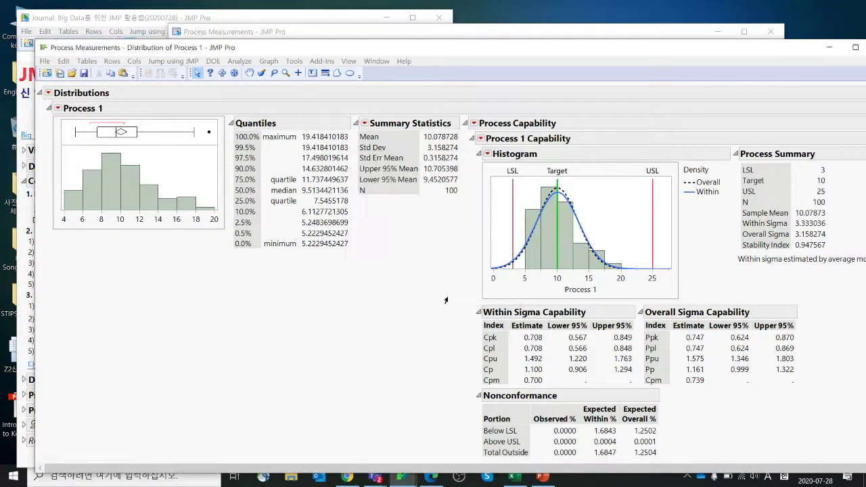
Animate the distribution and capability results through all seven process columns and adjust the animation speed.
left_click(53, 197)
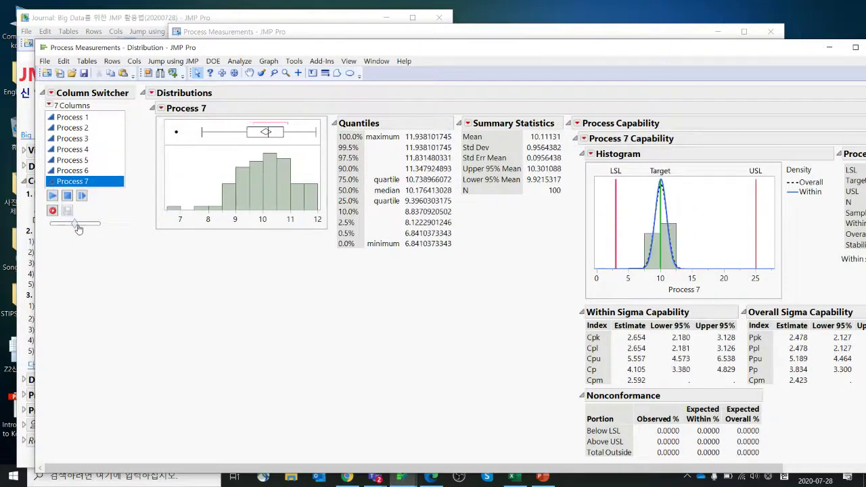
left_click_drag(76, 226, 61, 230)
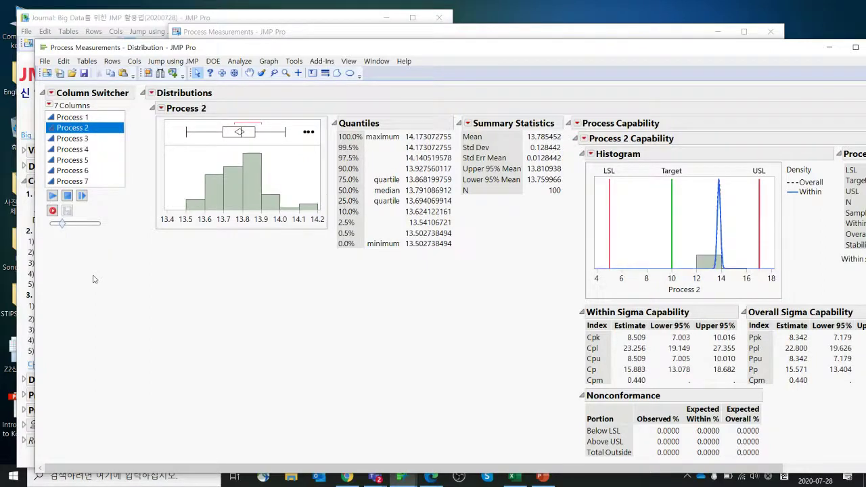
Close the Distribution report and the Process Measurements table without saving changes.
left_click_drag(682, 50, 583, 73)
left_click(781, 71)
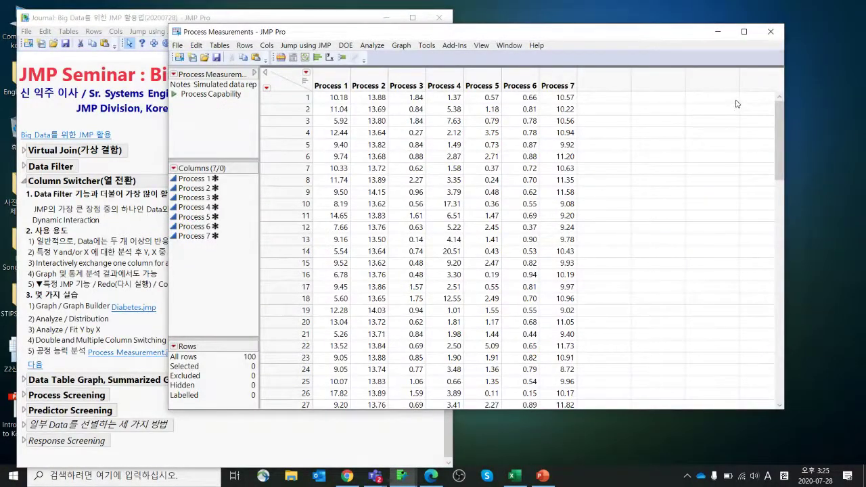
left_click(770, 31)
left_click(436, 263)
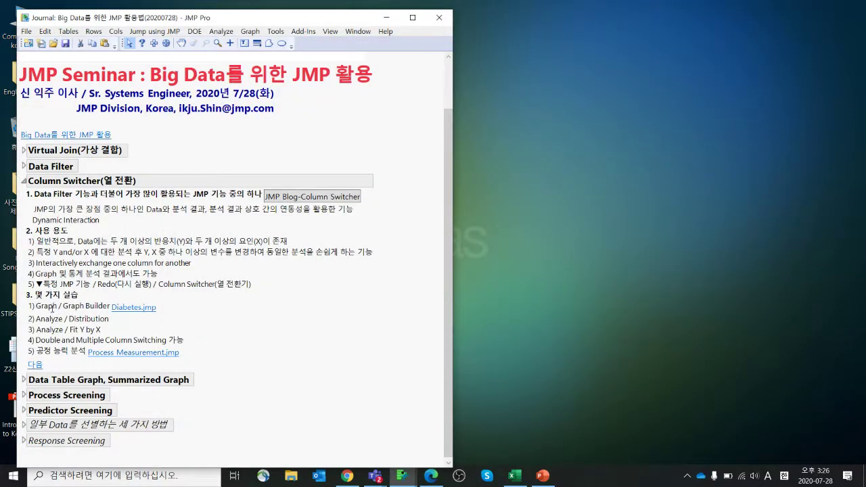
Advance the journal to Data Table Graph, Summarized Graph and open Heat Map.jmp in a repositioned, enlarged window.
left_click(37, 364)
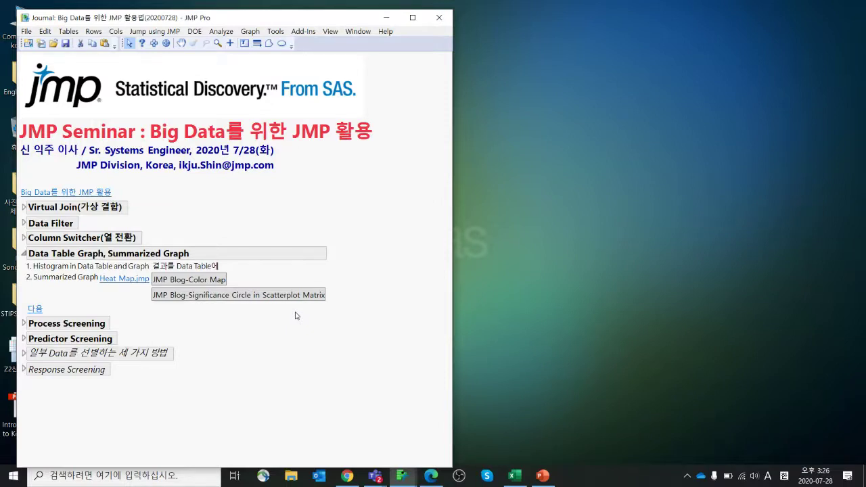
left_click(126, 285)
left_click_drag(367, 86, 473, 29)
left_click_drag(647, 313, 755, 448)
Select all columns from A through K in the Heat Map table.
left_click(333, 81)
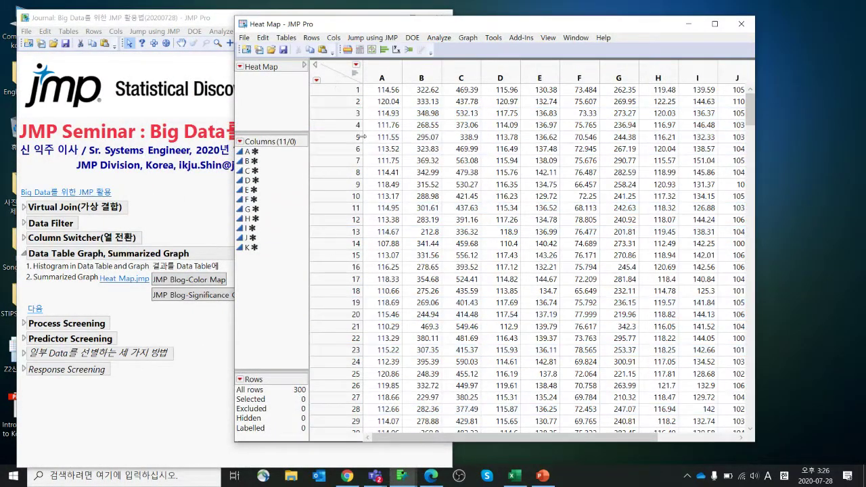
left_click_drag(284, 158, 296, 247)
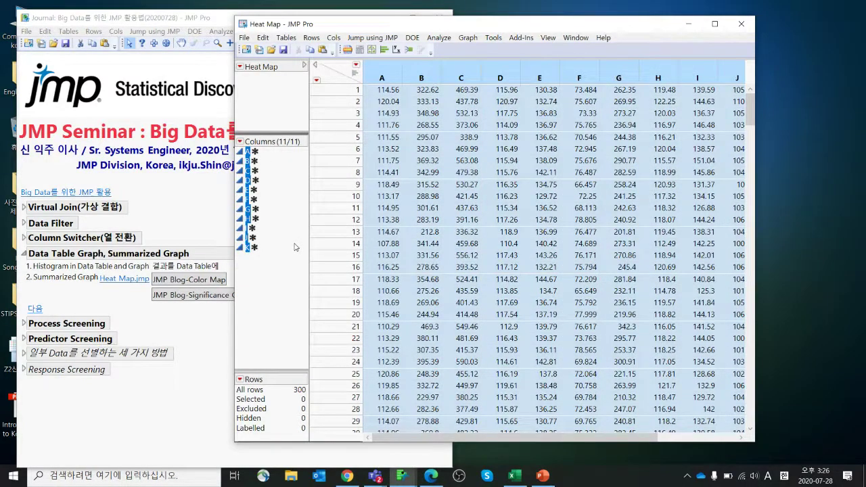
Show the header graphs above the Heat Map columns and enlarge the table window to include column K.
left_click(294, 246)
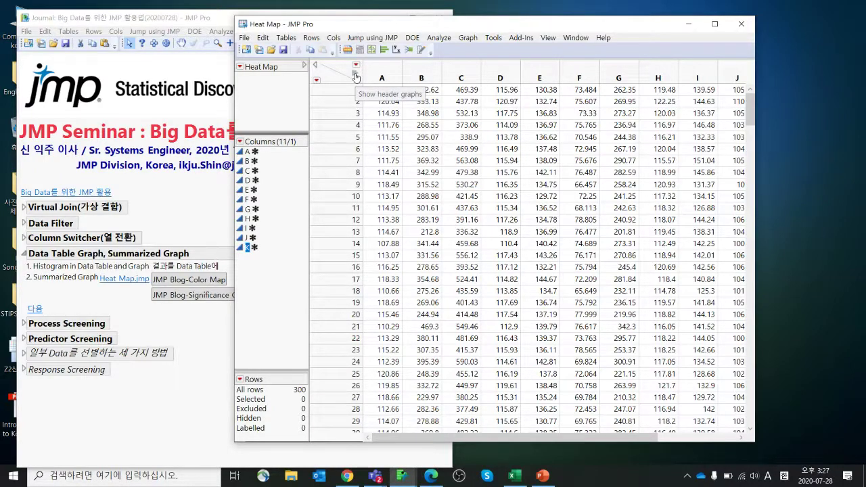
left_click(356, 76)
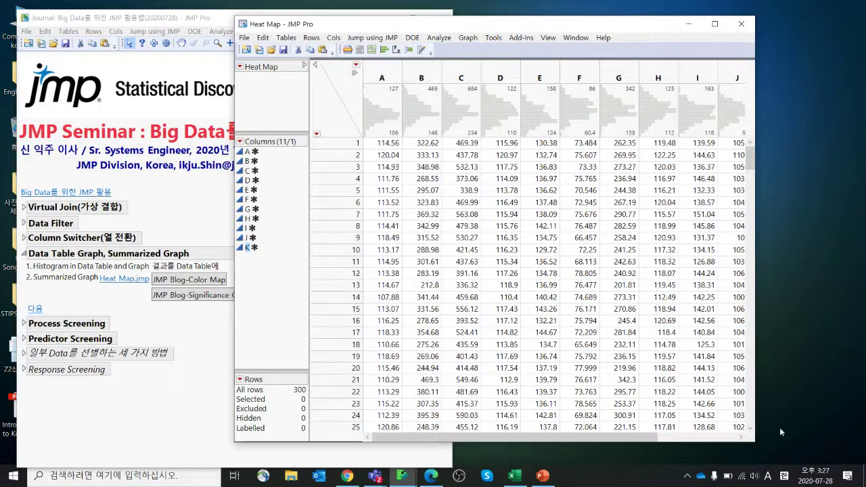
left_click_drag(757, 444, 807, 462)
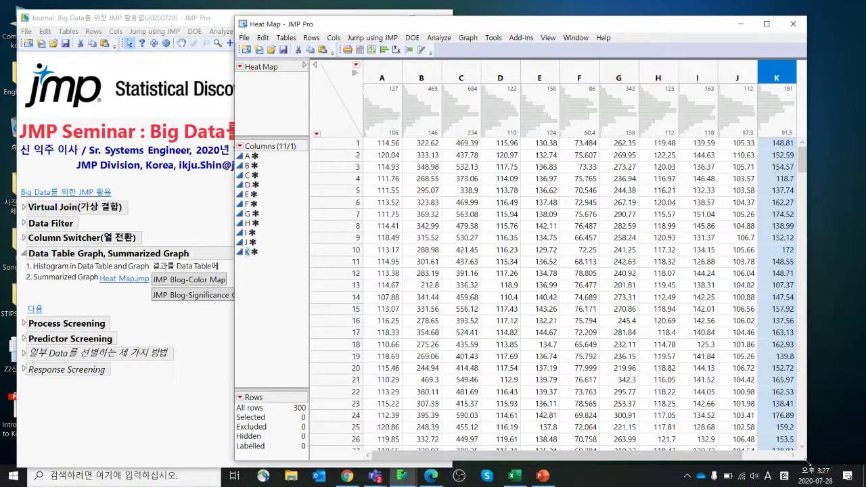
Highlight matching rows by selecting individual histogram bars for columns D and E, and clear the row and column selections.
left_click(487, 101)
left_click(489, 106)
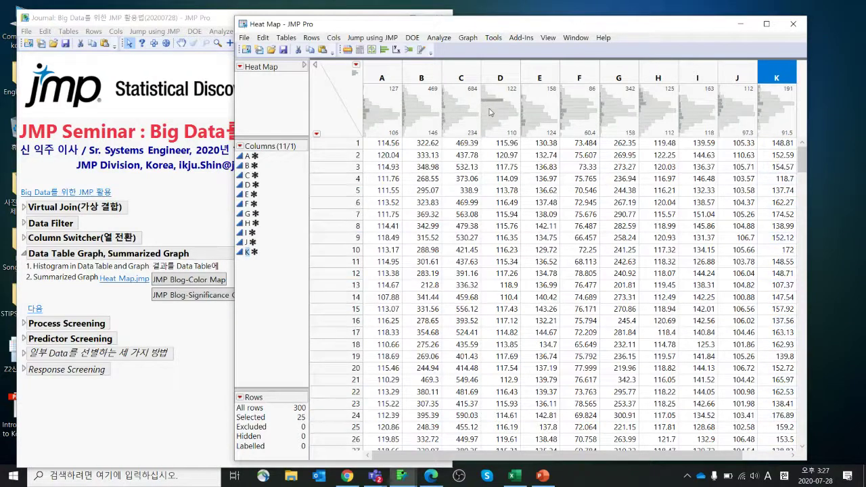
left_click(490, 112)
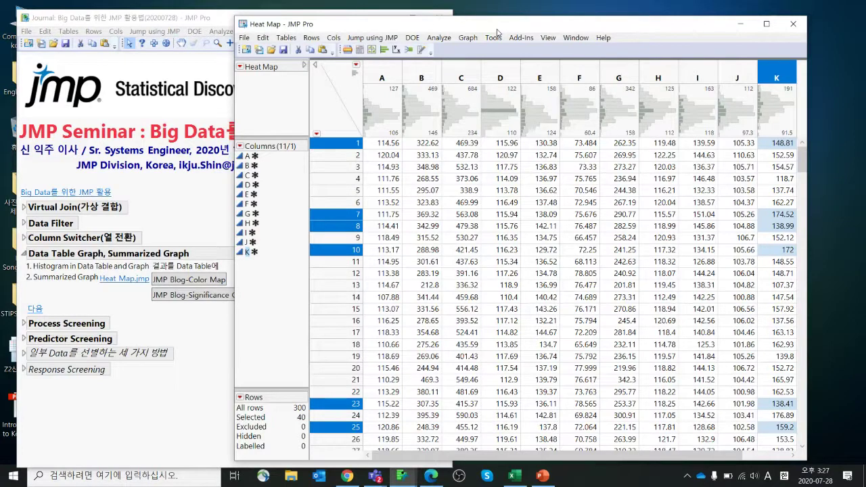
left_click(531, 121)
left_click(530, 127)
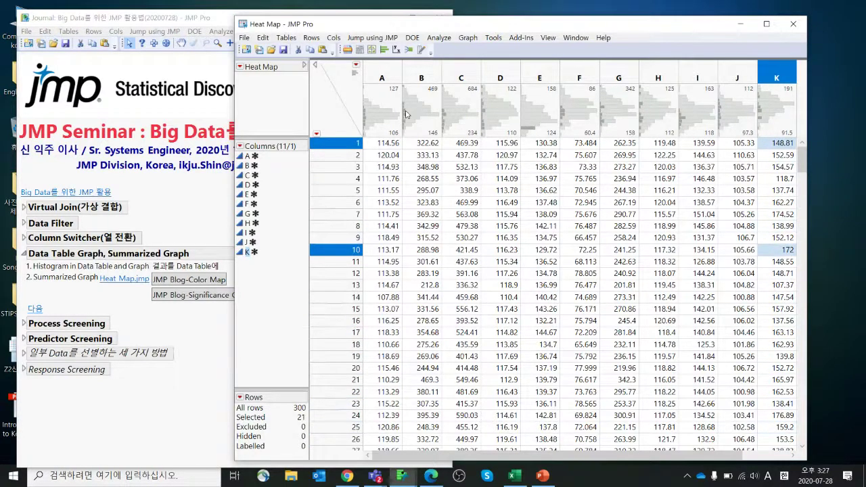
left_click(347, 117)
left_click(349, 115)
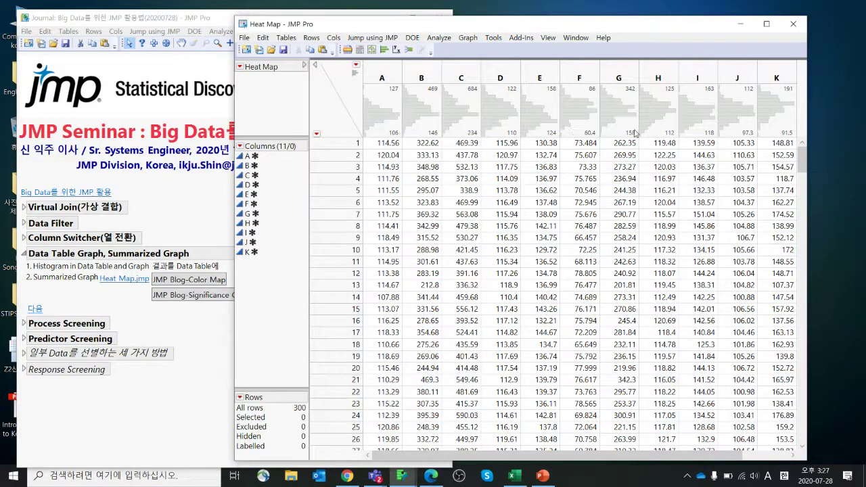
Select different histogram bars for column G to examine the linked rows and the other columns' distributions.
left_click(609, 113)
left_click(607, 103)
left_click(606, 99)
left_click(607, 118)
left_click(607, 103)
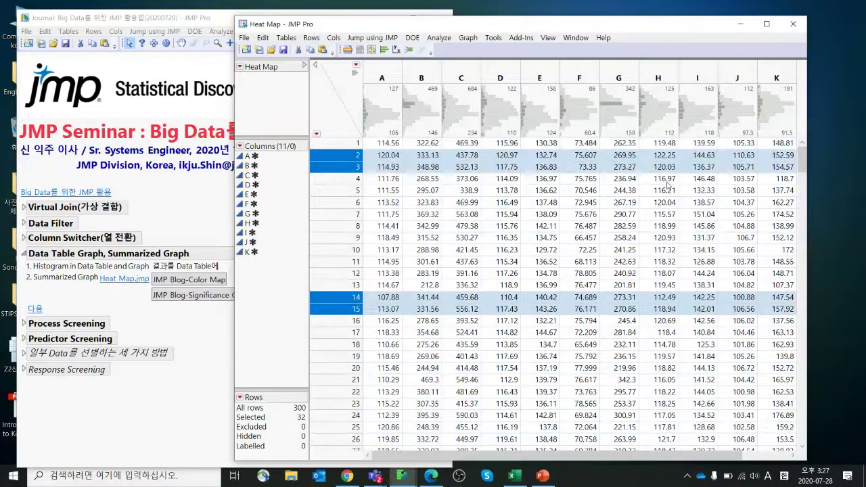
Hide the header graphs in the Heat Map table and clear the row selection.
left_click_drag(662, 458, 556, 460)
left_click(355, 76)
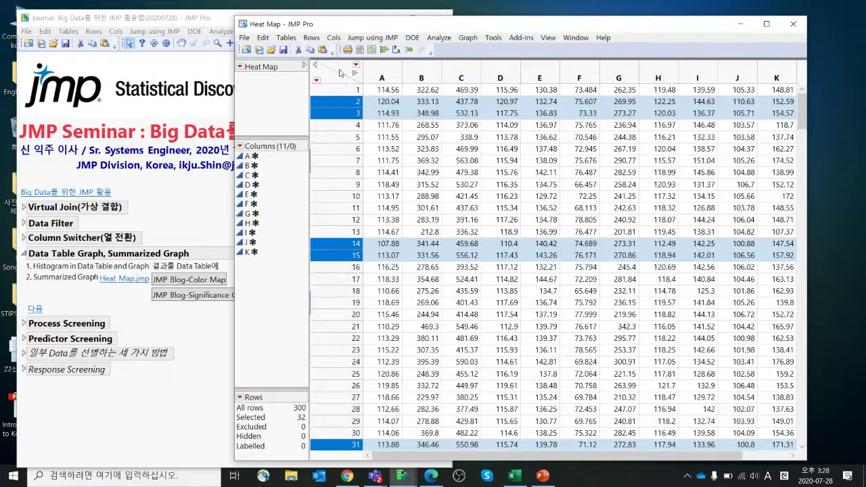
left_click(332, 79)
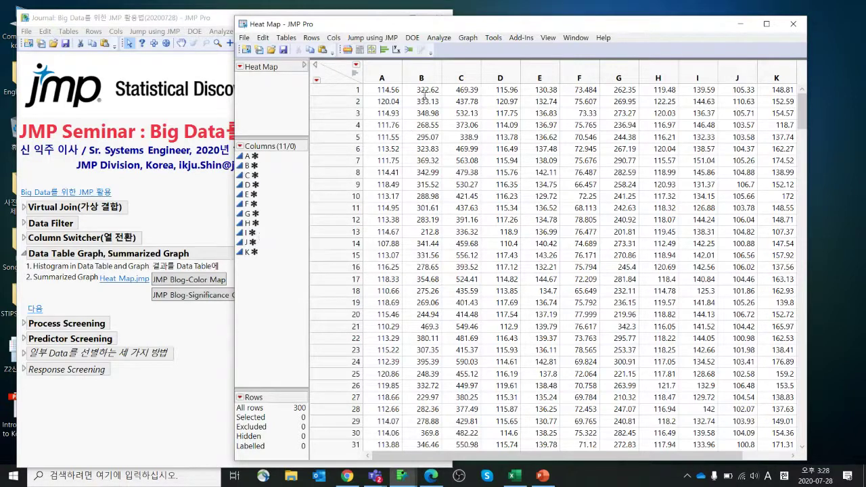
Create a lower triangular Scatterplot Matrix with columns A through K as Y variables from the repositioned Heat Map table.
left_click_drag(469, 26, 423, 24)
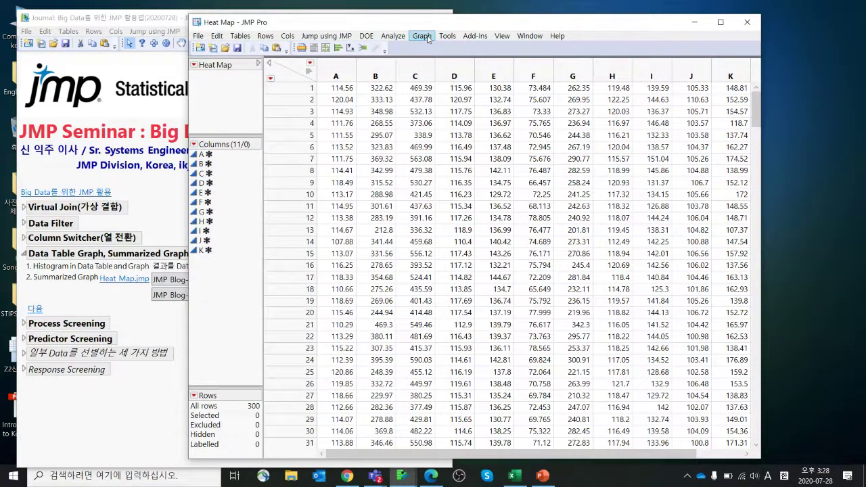
left_click(421, 35)
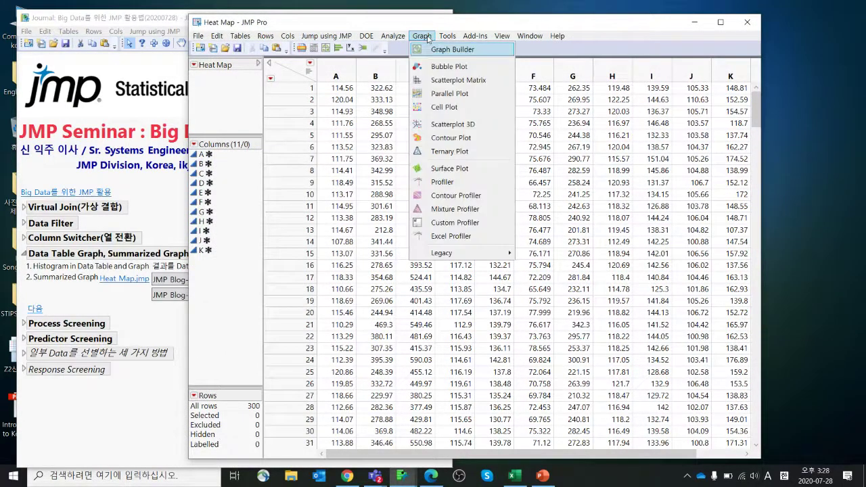
left_click(443, 81)
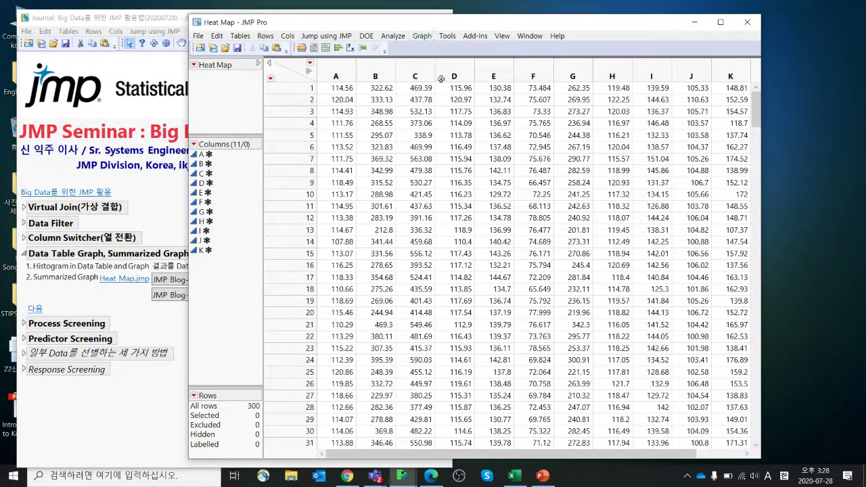
left_click_drag(278, 101, 279, 210)
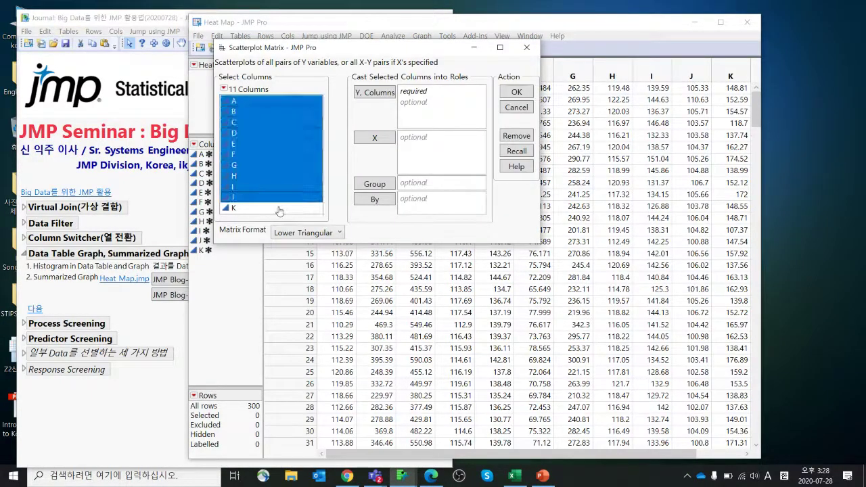
left_click(374, 93)
left_click(513, 93)
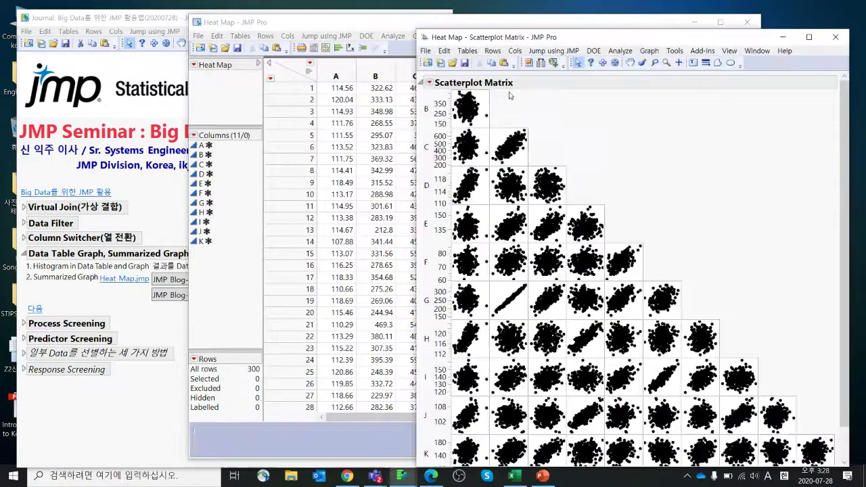
Reposition the Scatterplot Matrix report for viewing and close it.
left_click(428, 83)
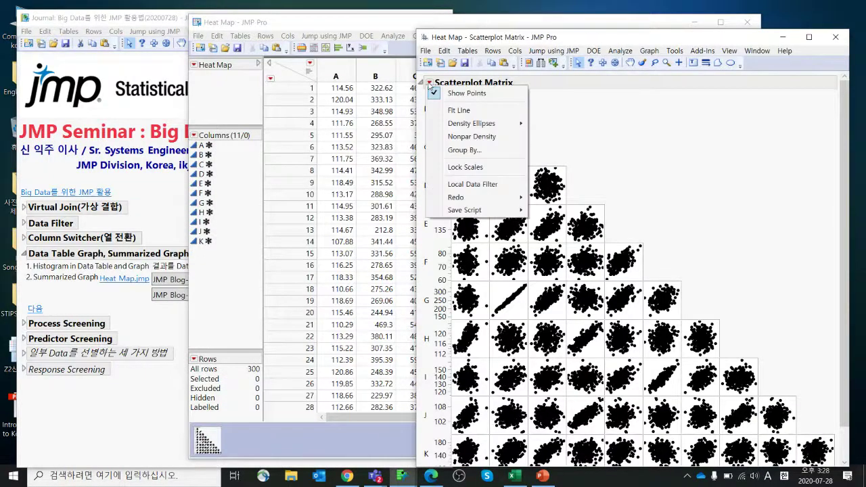
left_click(663, 139)
left_click_drag(641, 44, 560, 25)
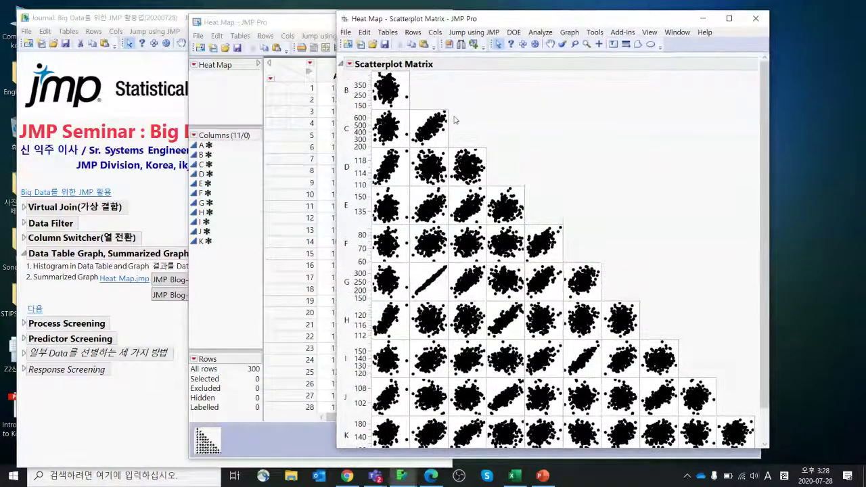
left_click(571, 33)
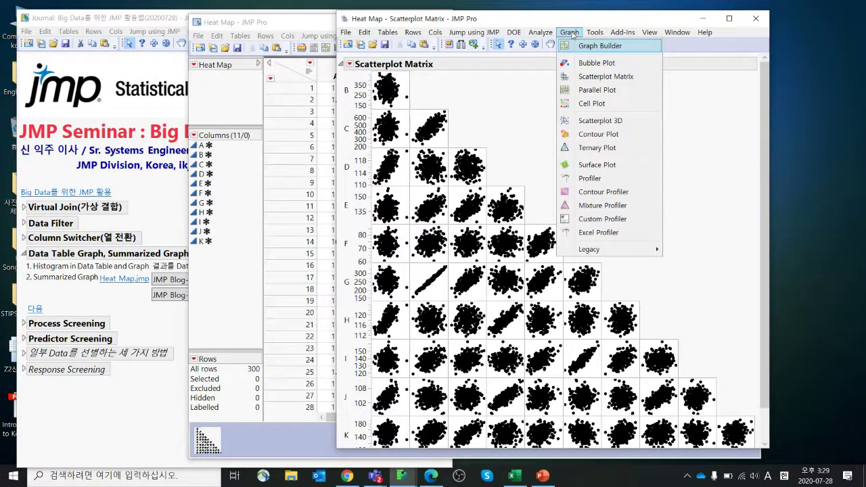
left_click(509, 116)
left_click(755, 18)
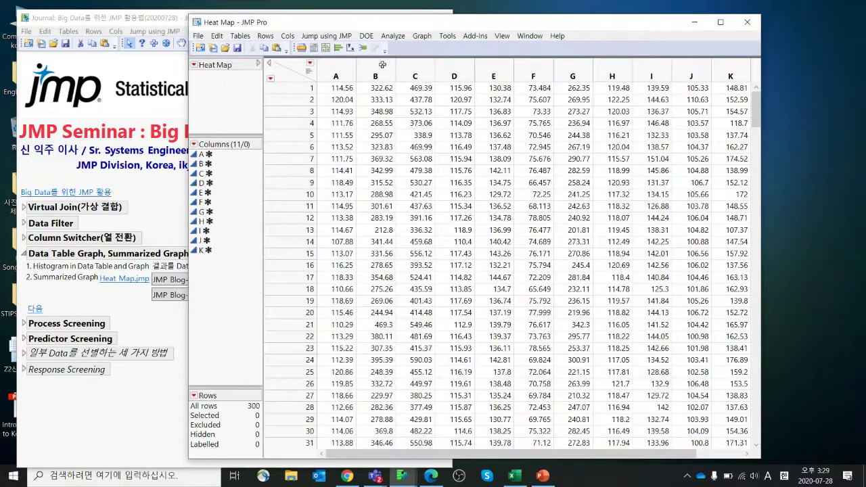
Run a Multivariate analysis with columns A through K as Y variables and reposition its report window.
left_click(393, 36)
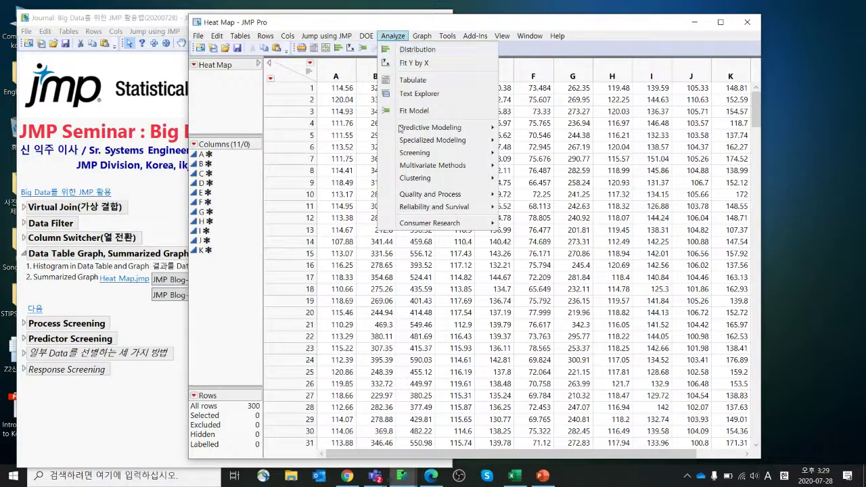
mouse_move(405, 169)
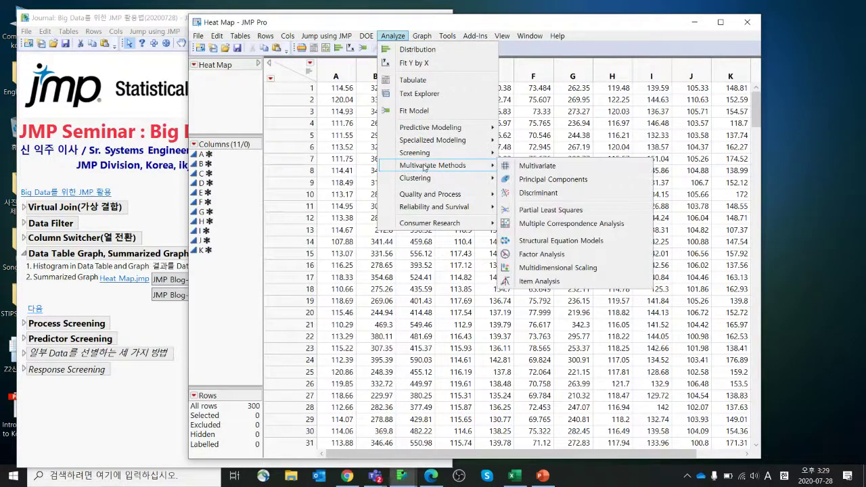
left_click(534, 167)
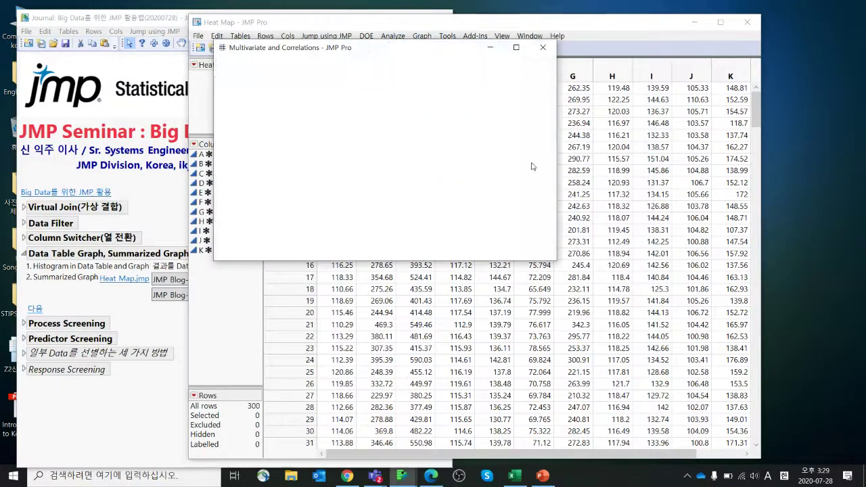
left_click_drag(280, 102, 280, 209)
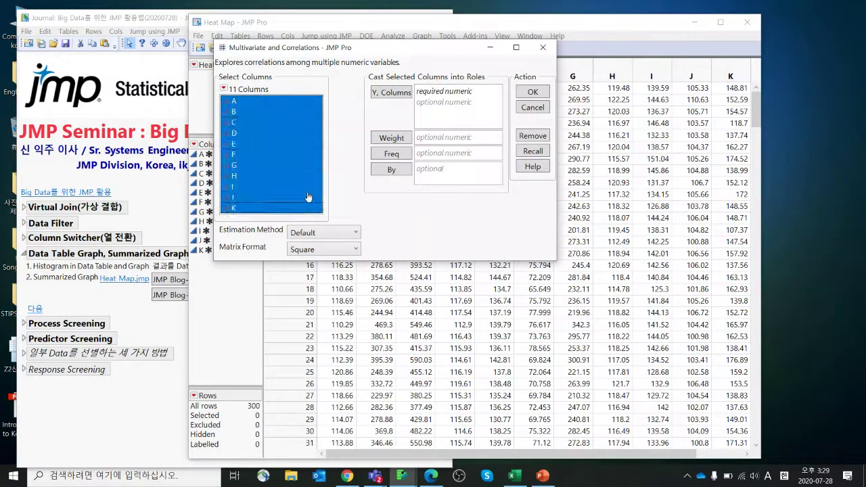
left_click(391, 93)
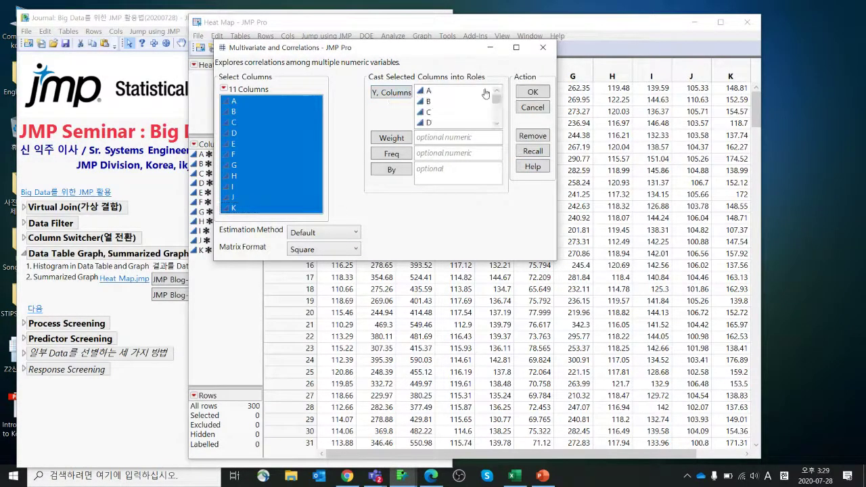
left_click(530, 93)
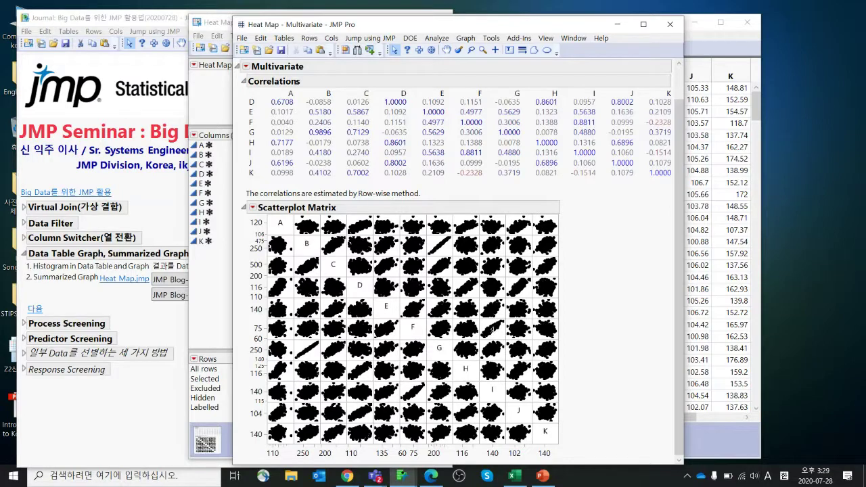
mouse_move(490, 327)
left_click_drag(479, 23, 522, 14)
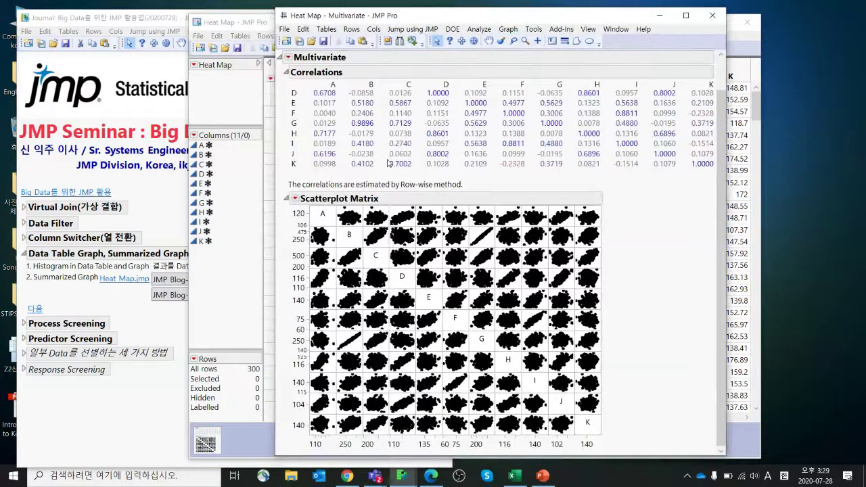
Add Color Map on Correlations to the Multivariate report and examine its correlation color scale.
left_click(289, 58)
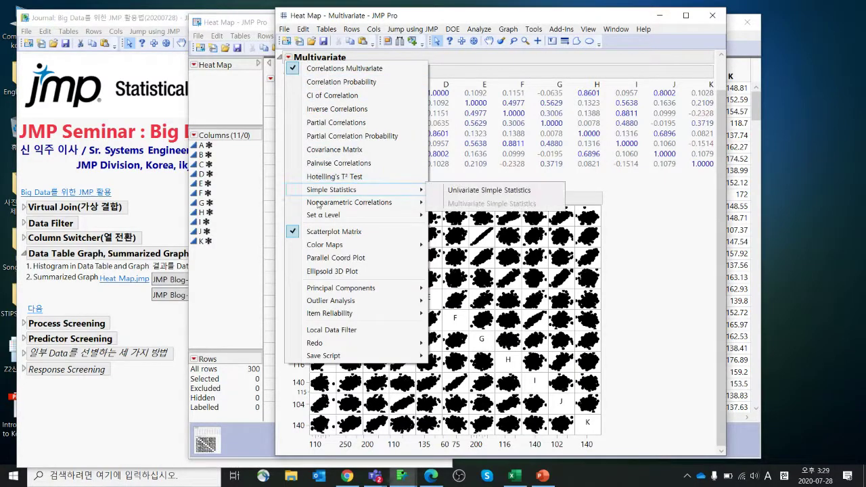
mouse_move(322, 245)
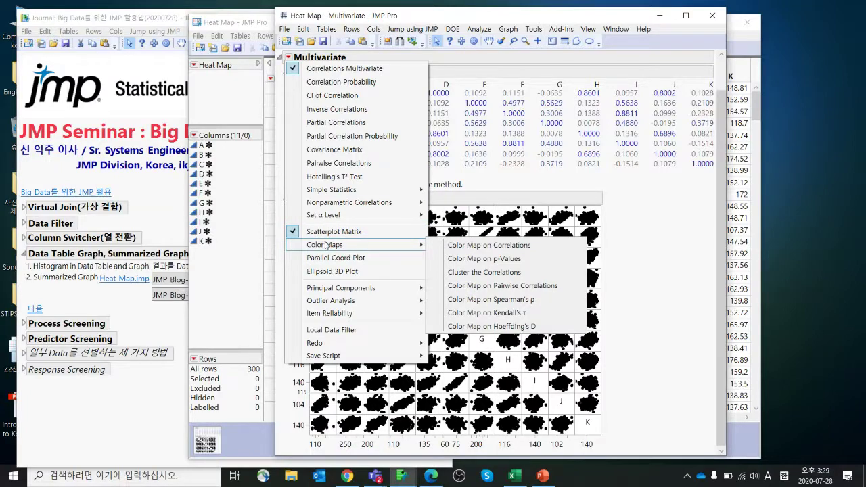
left_click(482, 247)
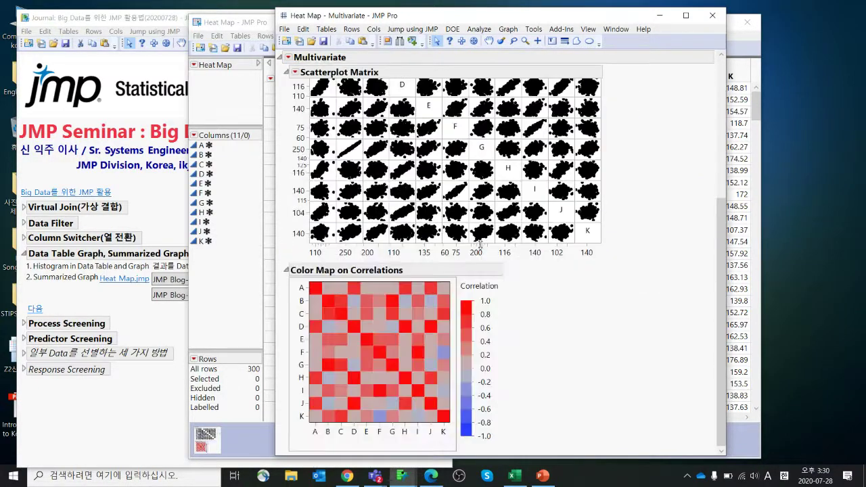
mouse_move(521, 438)
left_mouse_down()
mouse_move(460, 441)
mouse_move(416, 324)
mouse_move(601, 389)
mouse_move(599, 397)
left_mouse_up()
mouse_move(515, 300)
left_mouse_down()
mouse_move(502, 361)
mouse_move(518, 313)
left_mouse_up()
mouse_move(456, 240)
Add the Cluster the Correlations color map to the Multivariate report.
left_click(288, 58)
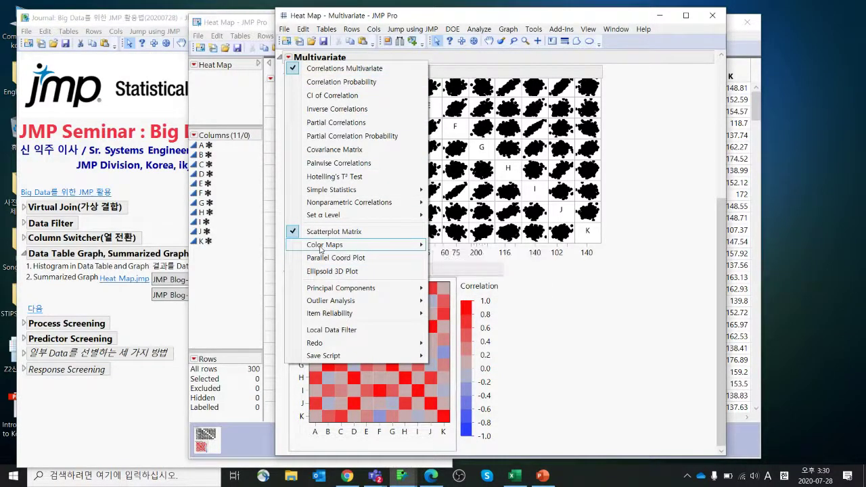
mouse_move(354, 247)
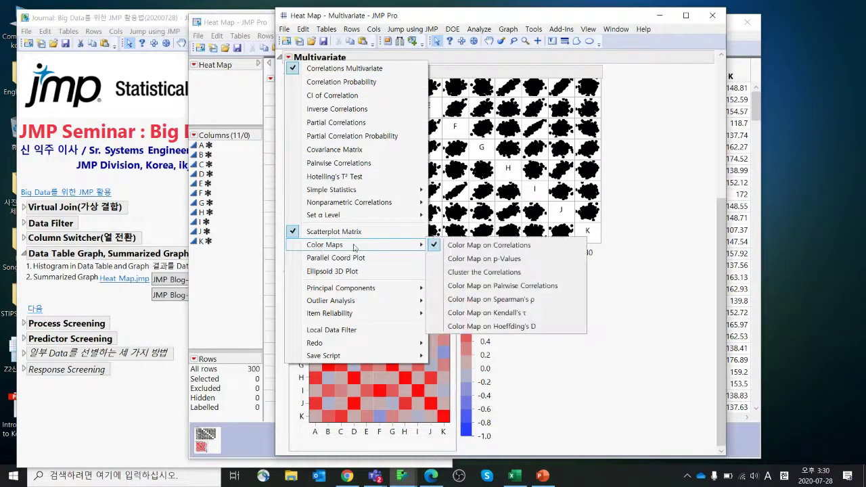
left_click(516, 271)
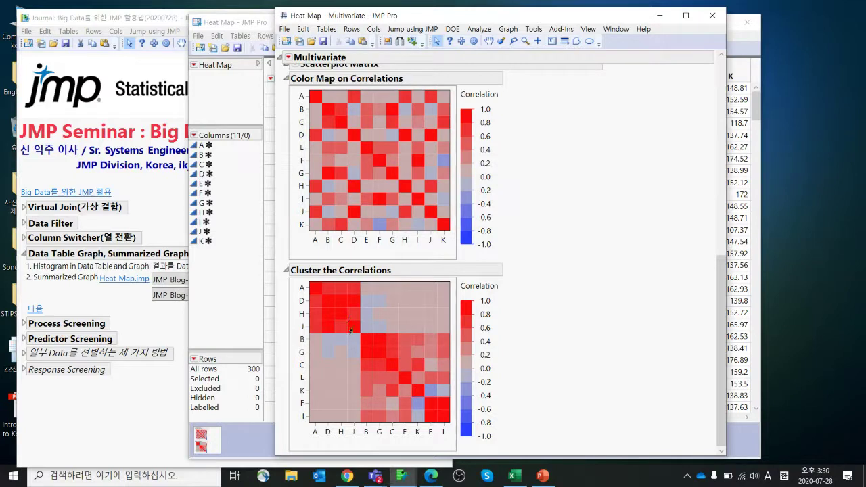
Examine the strong correlation range in the clustered map and compare it with the report's correlation table.
mouse_move(351, 329)
mouse_move(539, 334)
left_mouse_down()
mouse_move(497, 334)
mouse_move(443, 308)
mouse_move(496, 335)
left_mouse_up()
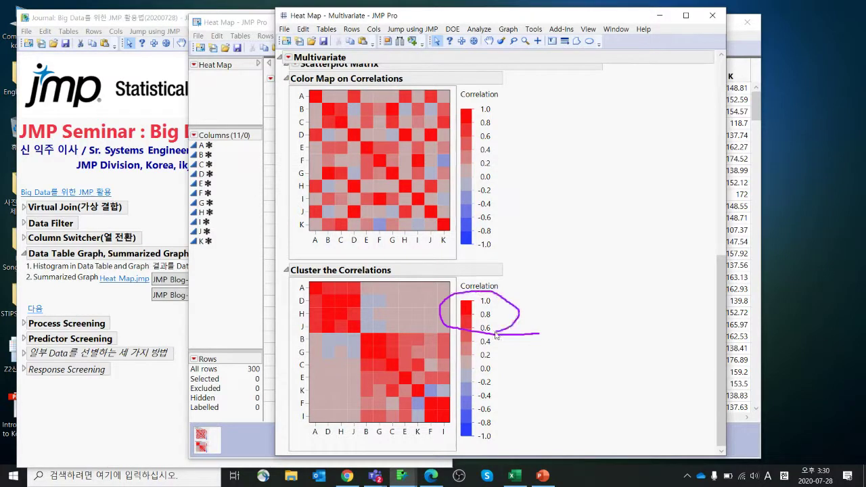
key("Escape")
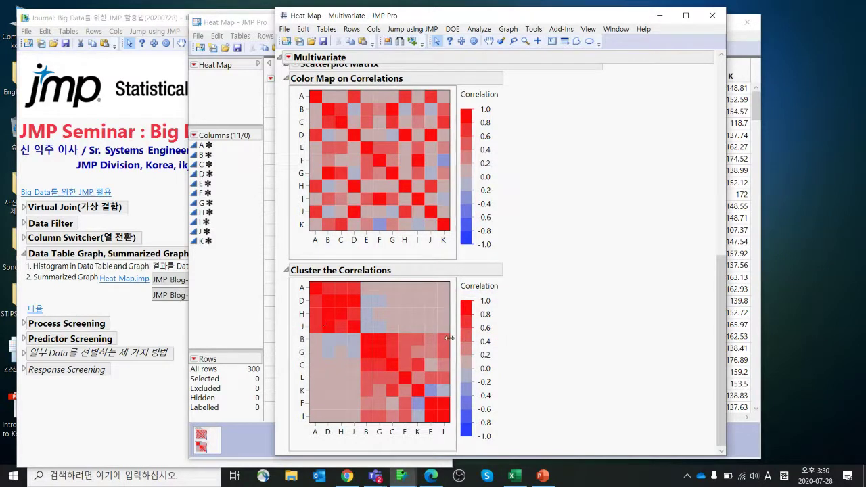
left_click_drag(721, 287, 715, 79)
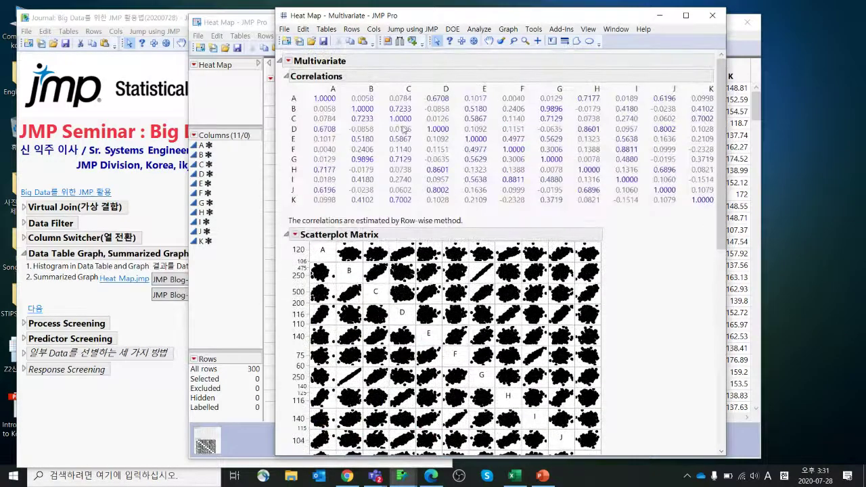
Compare the values in the Multivariate correlation table with the Color Map on Correlations and the clustered color map.
left_click_drag(298, 133, 341, 138)
left_click_drag(305, 174, 339, 173)
mouse_move(310, 198)
left_mouse_down()
mouse_move(344, 197)
mouse_move(315, 179)
mouse_move(338, 165)
left_mouse_up()
left_click_drag(721, 216, 714, 413)
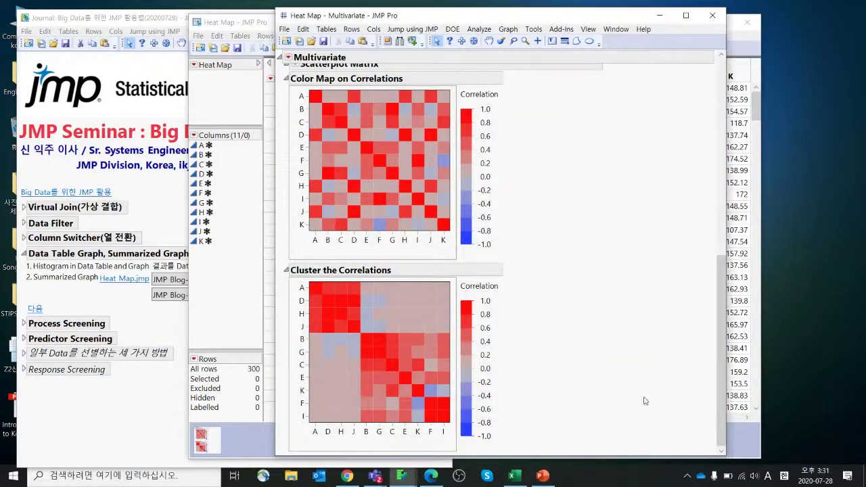
mouse_move(396, 297)
left_click_drag(508, 19, 512, 16)
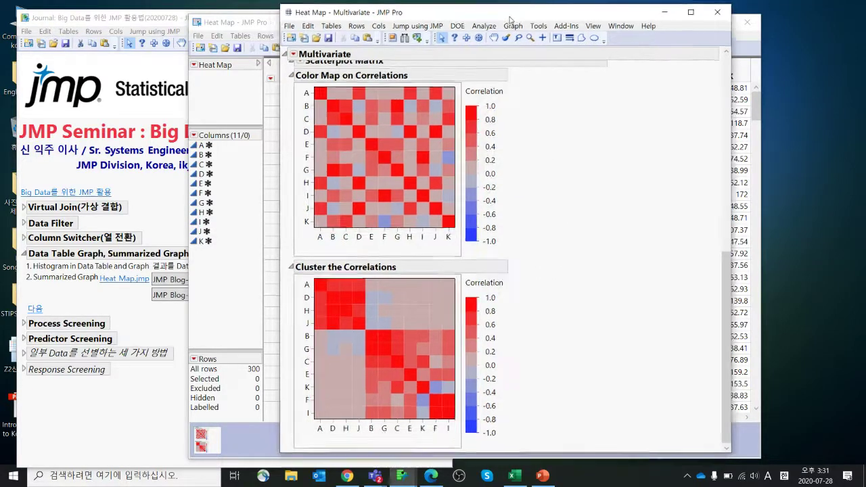
double_click(489, 326)
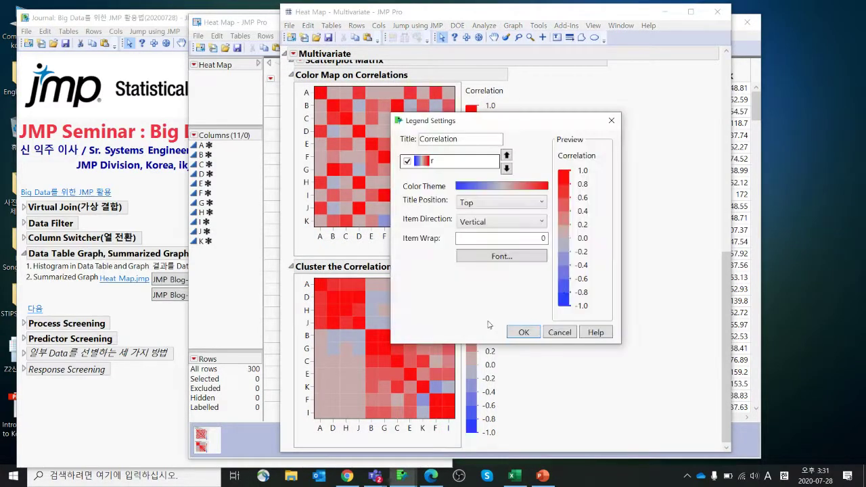
left_click(559, 332)
double_click(483, 311)
left_click(559, 332)
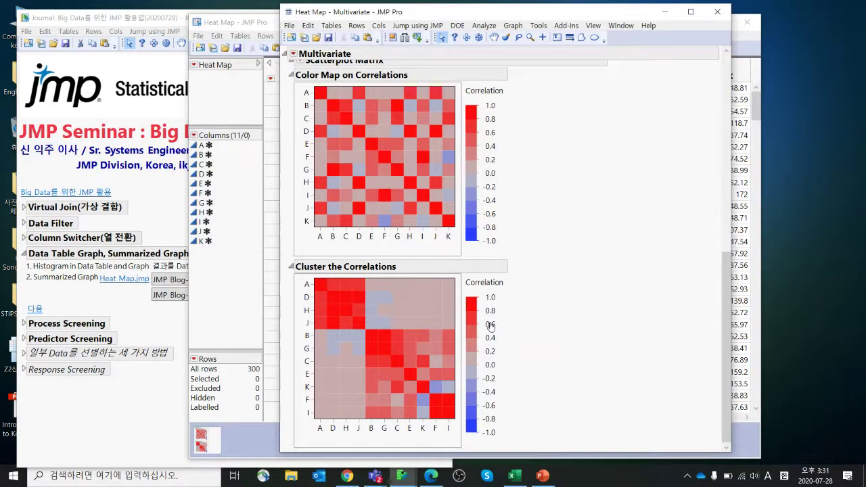
Apply the Jet chromatic color theme to the legend of the Cluster the Correlations map.
double_click(490, 325)
left_click(514, 226)
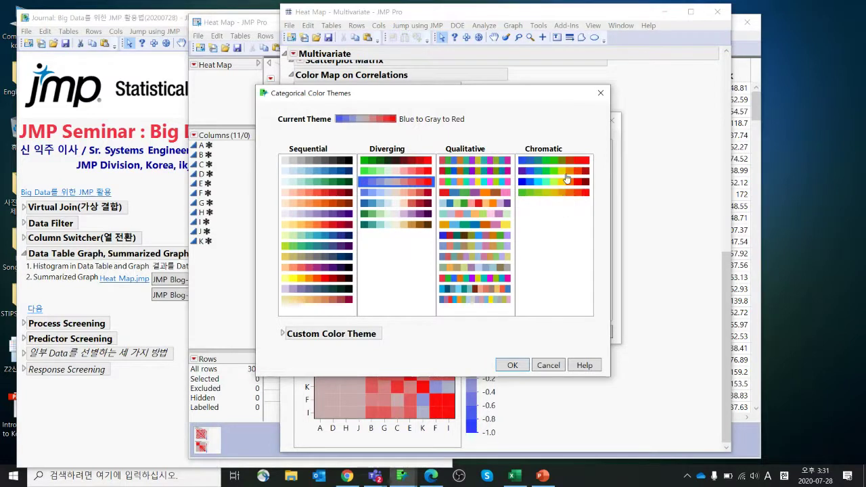
left_click(553, 182)
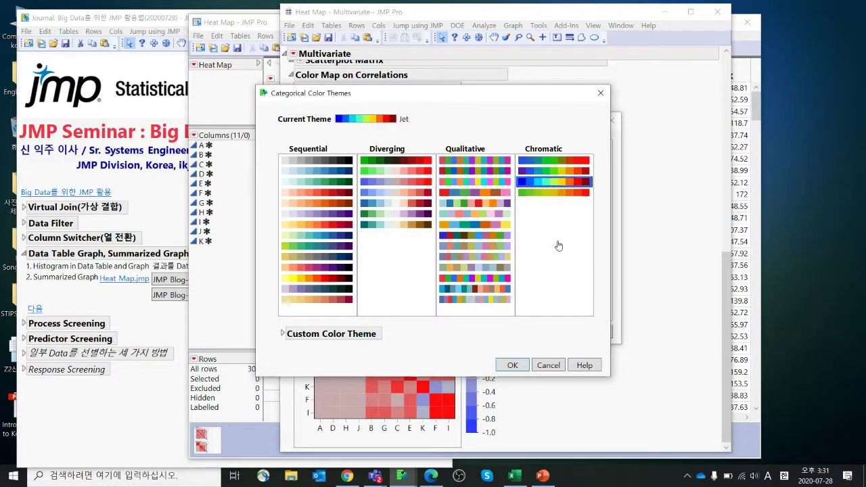
left_click(512, 365)
left_click(523, 333)
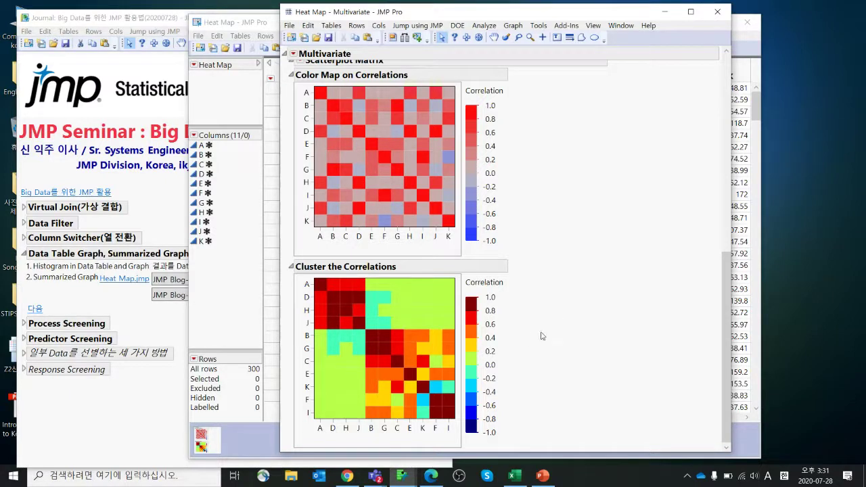
left_click_drag(570, 186, 636, 269)
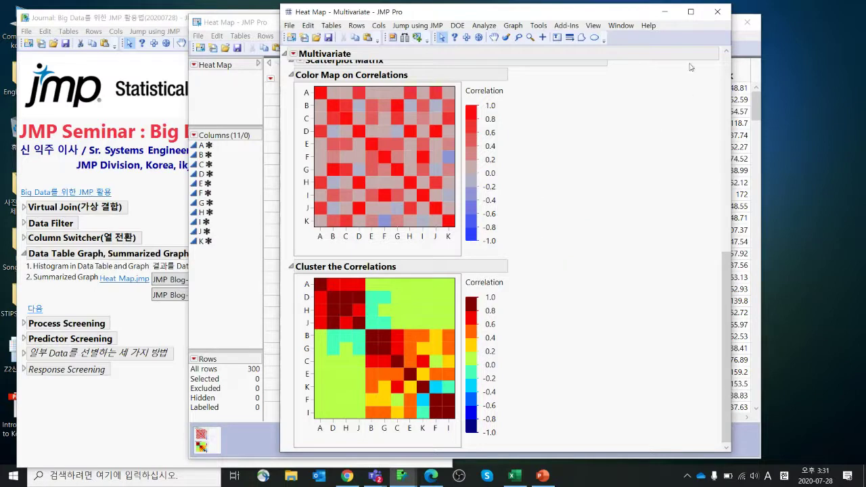
Close the Multivariate report and open the journal's JMP Blog-Significance Circle in Scatterplot Matrix article.
left_click(717, 12)
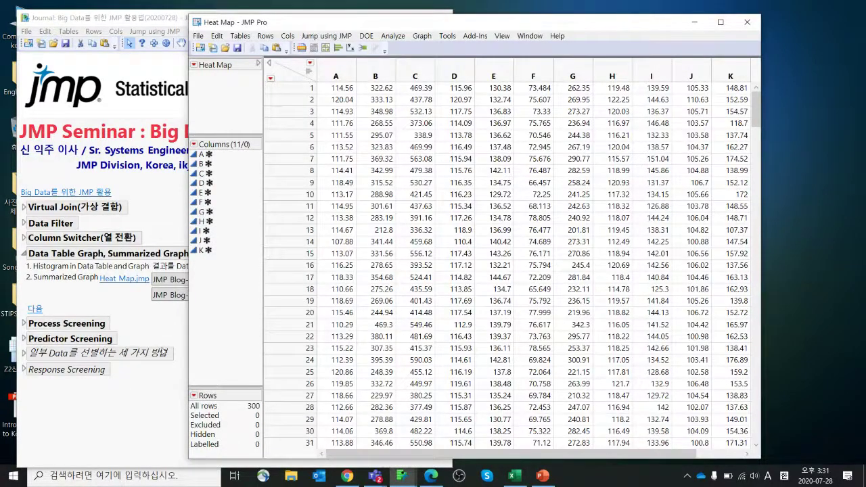
left_click(154, 327)
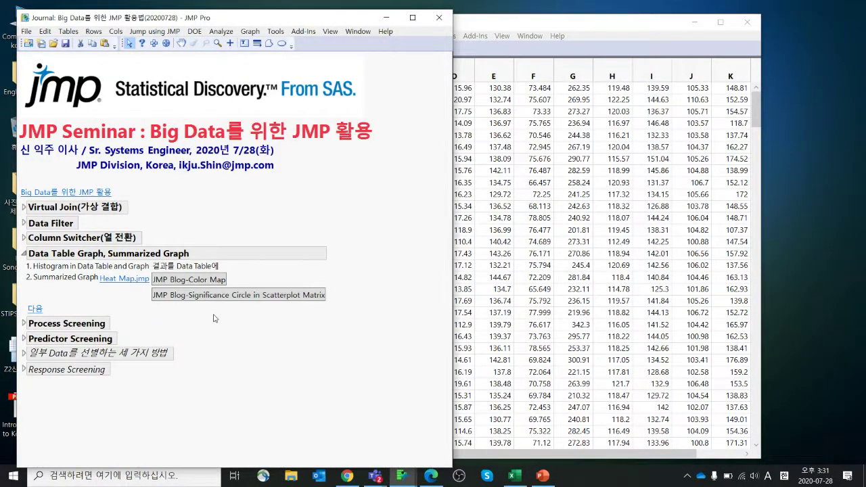
left_click(263, 301)
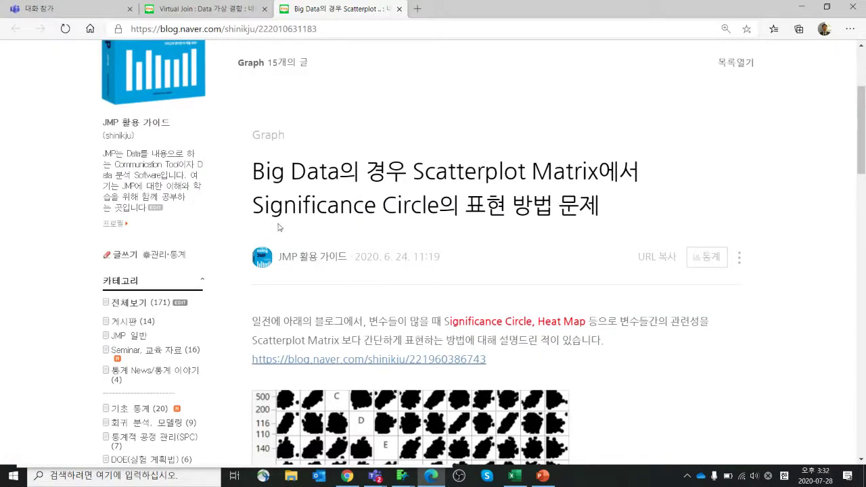
Review the blog article's Scatterplot Matrix examples and its explanation of Significance Circle size and Marker Drawing Mode.
scroll(484, 330, "down", 20)
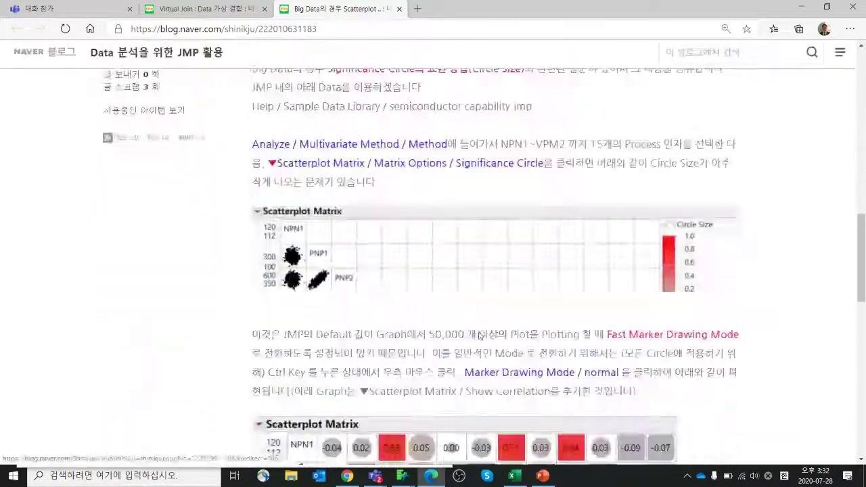
scroll(459, 354, "up", 10)
scroll(458, 355, "down", 2)
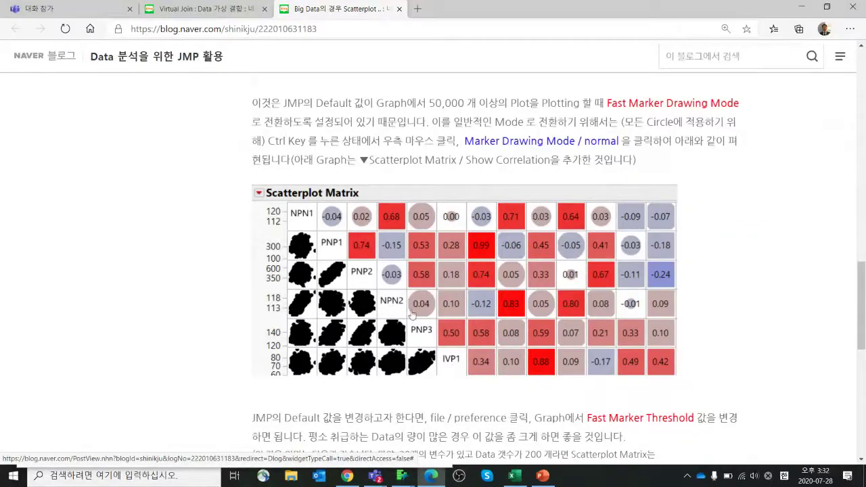
scroll(409, 303, "up", 4)
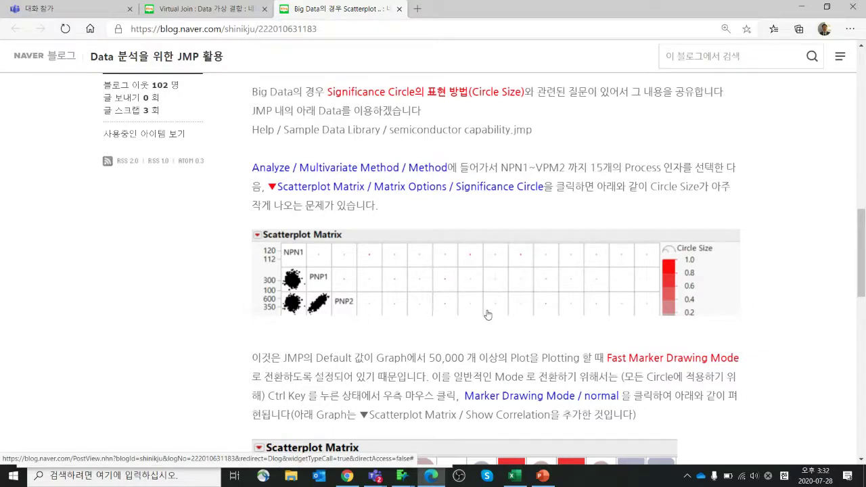
Close the Scatterplot blog post, minimise the browser, and advance the JMP journal to its Process Screening section.
scroll(487, 315, "down", 1)
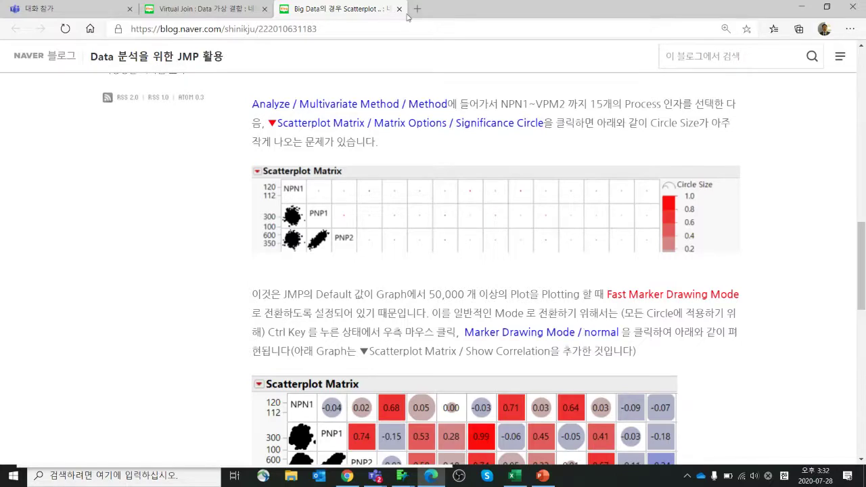
scroll(483, 271, "down", 3)
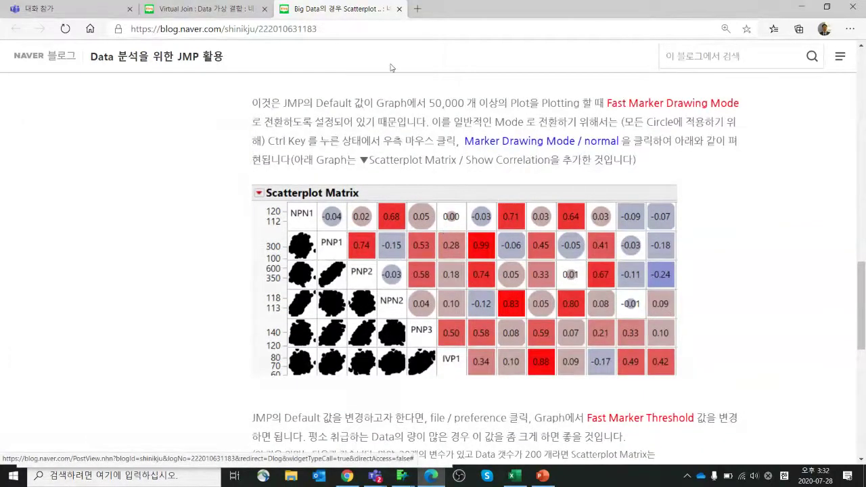
left_click(399, 9)
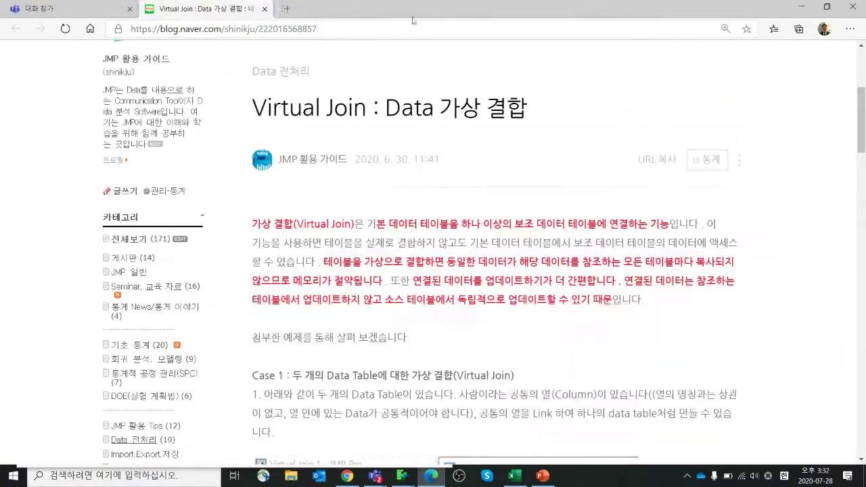
left_click(801, 8)
mouse_move(342, 313)
left_mouse_down()
mouse_move(268, 286)
mouse_move(336, 316)
left_mouse_up()
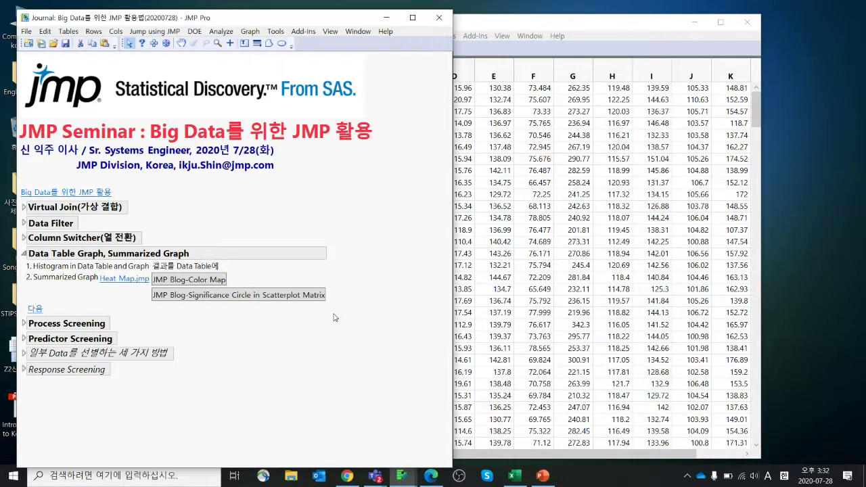
left_click(35, 309)
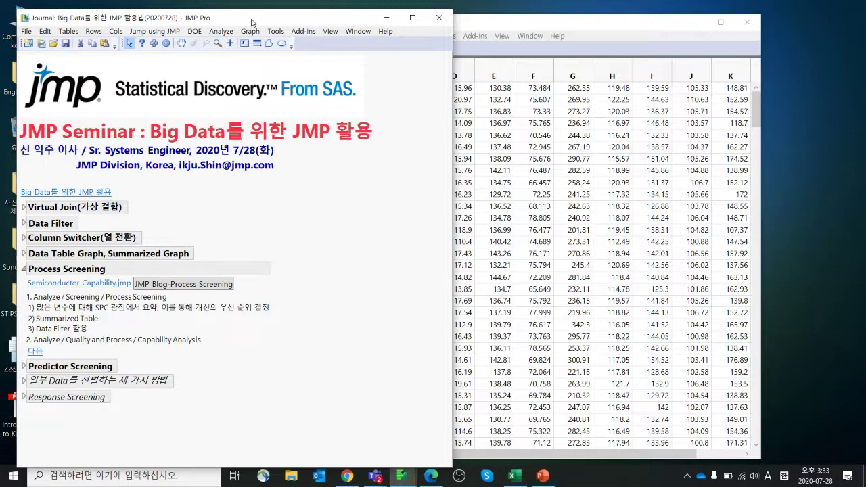
left_click(227, 33)
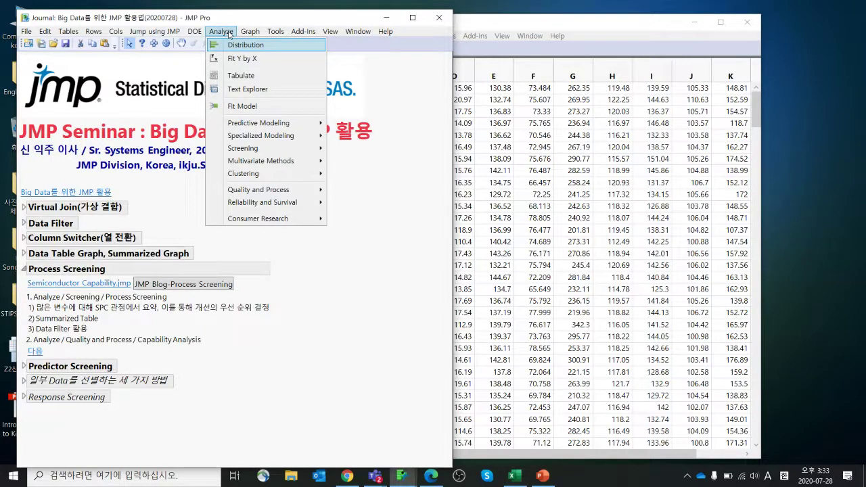
mouse_move(265, 150)
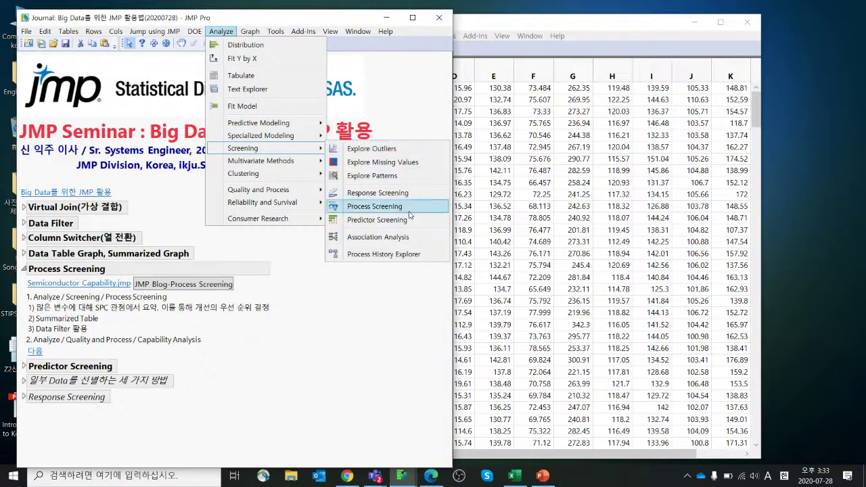
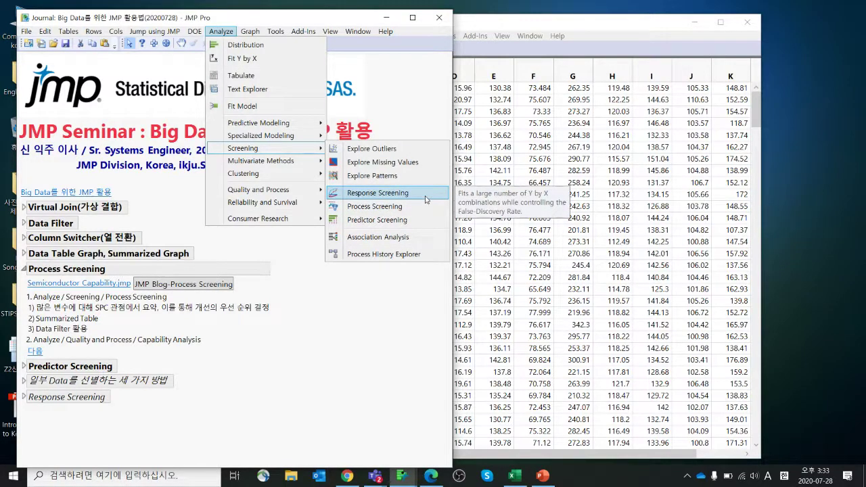
left_click(282, 339)
mouse_move(282, 360)
left_mouse_down()
mouse_move(129, 322)
mouse_move(305, 257)
mouse_move(268, 349)
left_mouse_up()
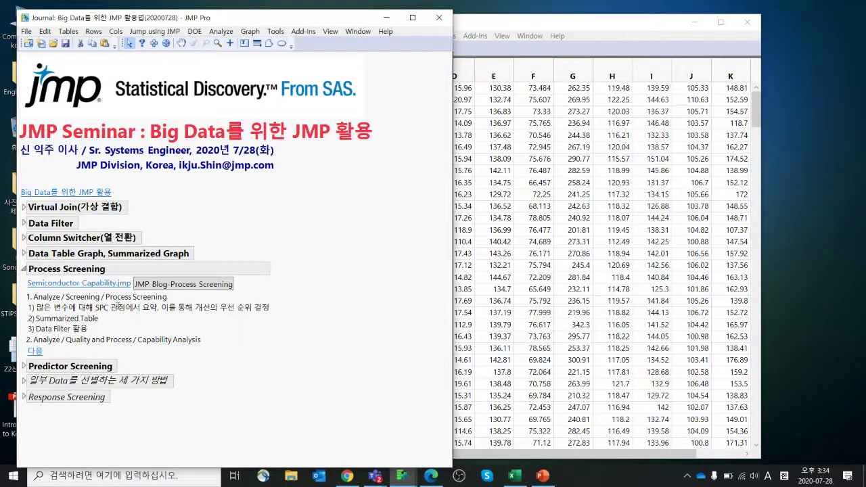
Close the Heat Map table without saving, and open Semiconductor Capability.jmp from the journal in an enlarged window.
left_click(747, 22)
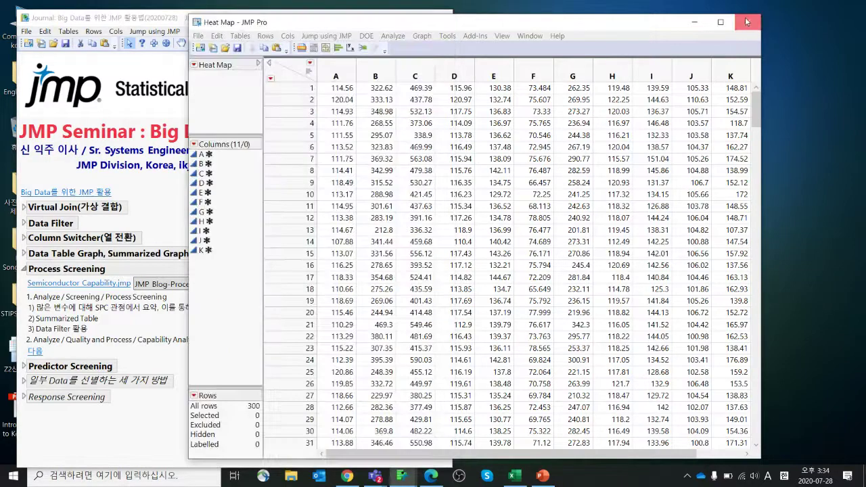
left_click(433, 256)
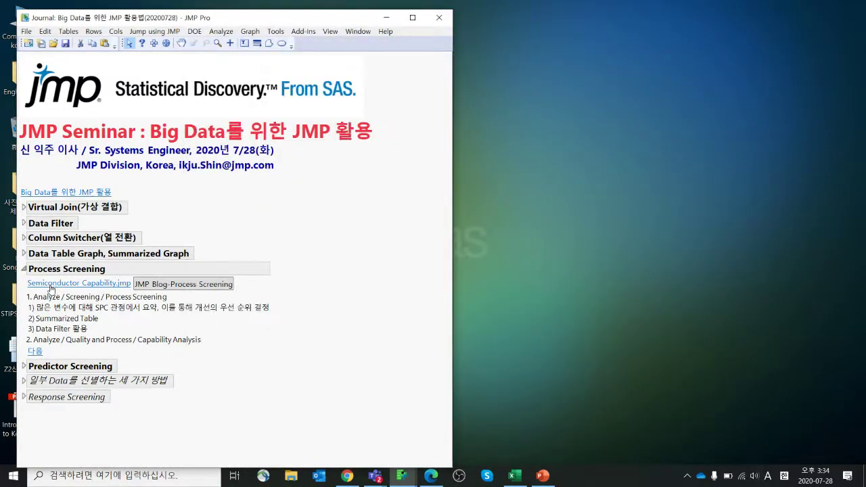
left_click(80, 284)
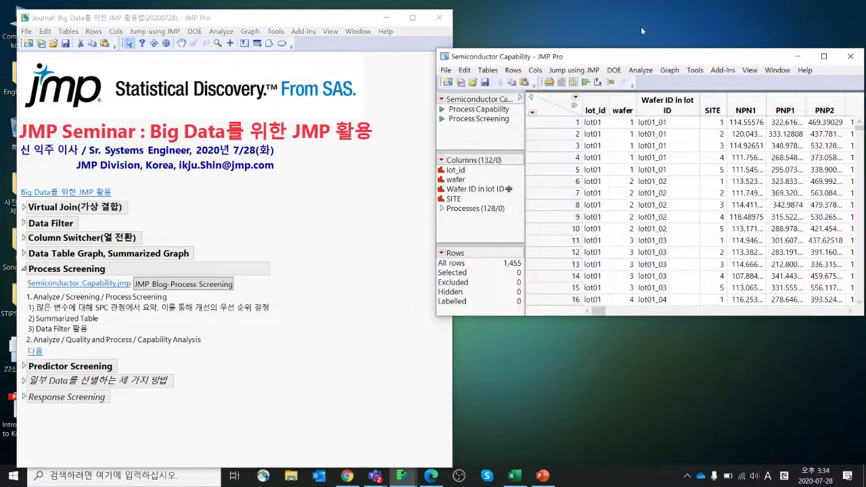
left_click_drag(659, 295, 811, 454)
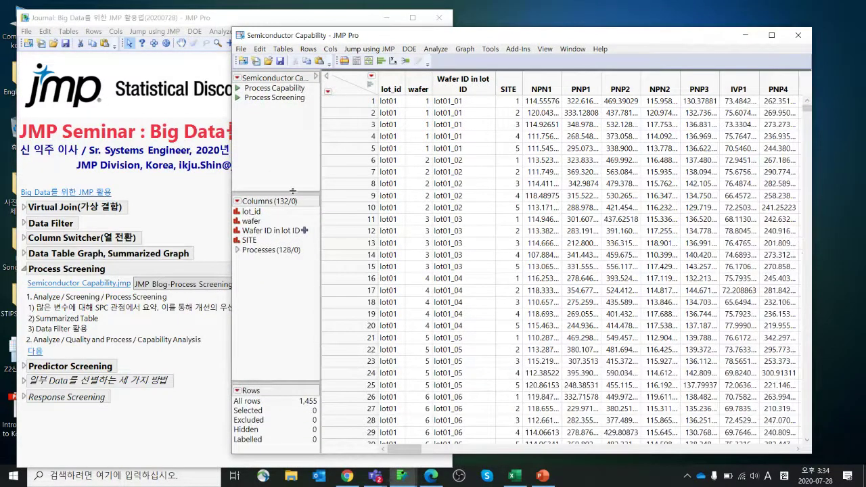
Expand the Processes column group in the Semiconductor Capability table and select all of its columns.
left_click_drag(292, 191, 292, 129)
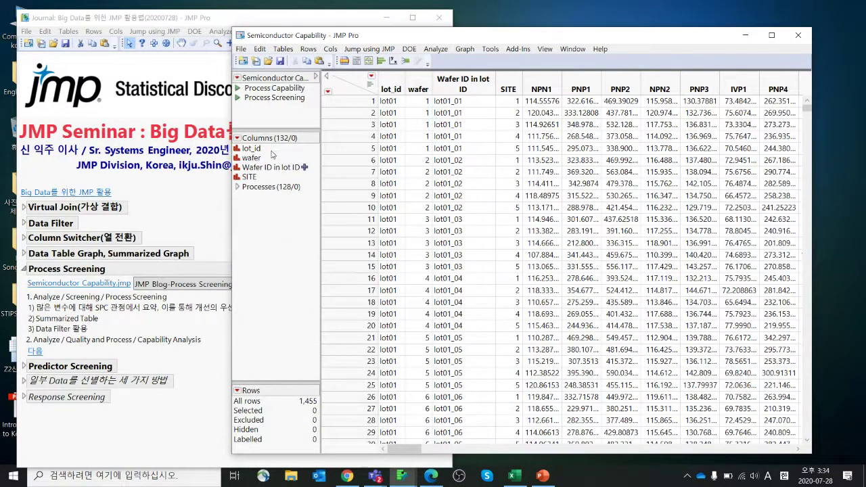
left_click(237, 189)
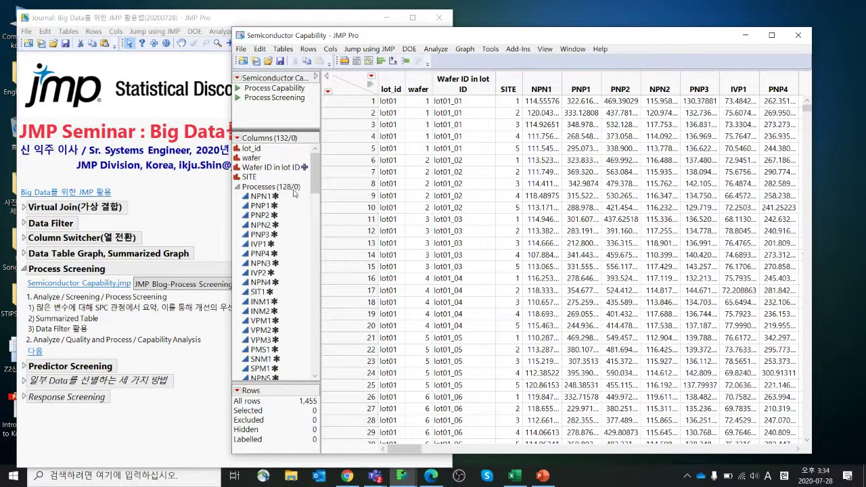
left_click(294, 190)
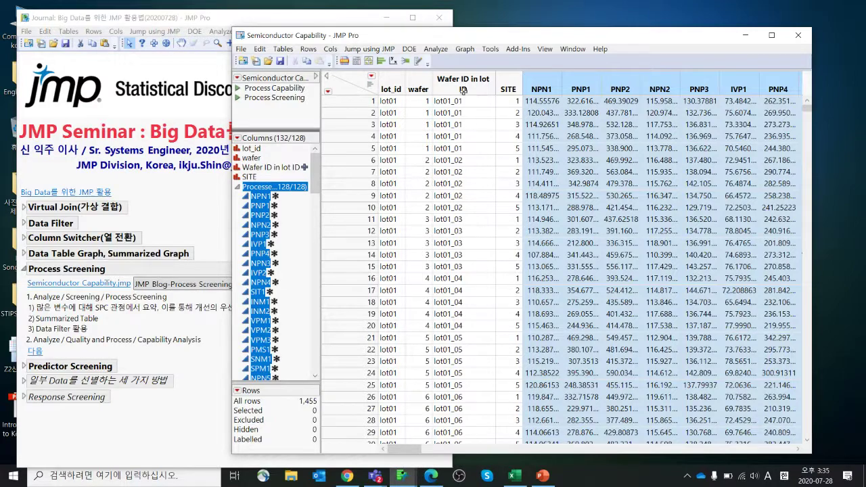
left_click_drag(439, 36, 528, 27)
left_click(182, 303)
mouse_move(282, 322)
left_mouse_down()
mouse_move(213, 324)
mouse_move(293, 326)
left_mouse_up()
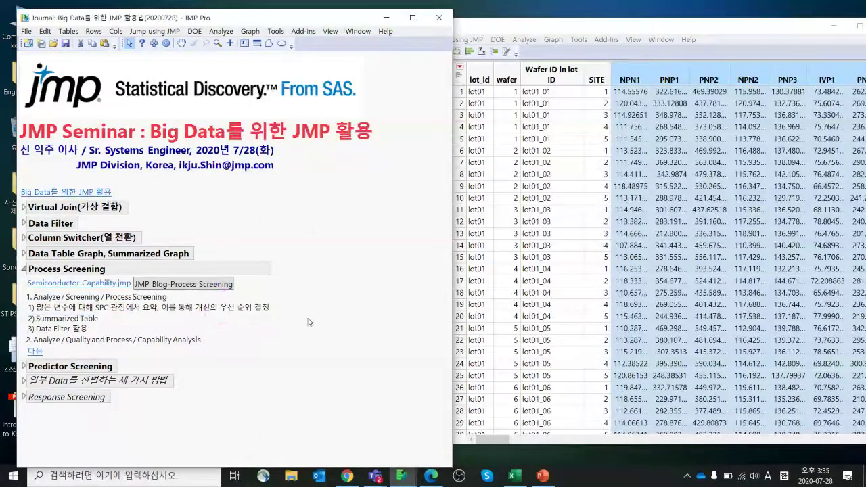
left_click_drag(541, 27, 431, 45)
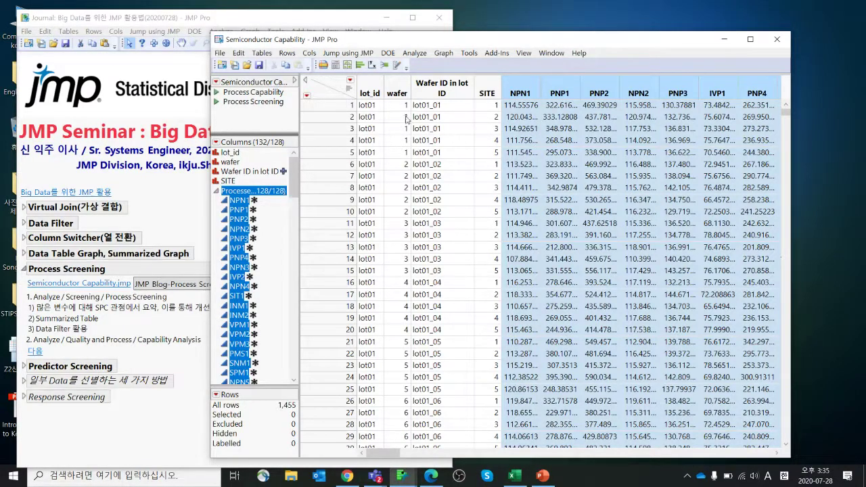
Run Process Screening on the Semiconductor Capability table with all columns of the Processes group as Process Variables.
left_click_drag(433, 44, 429, 33)
left_click(411, 42)
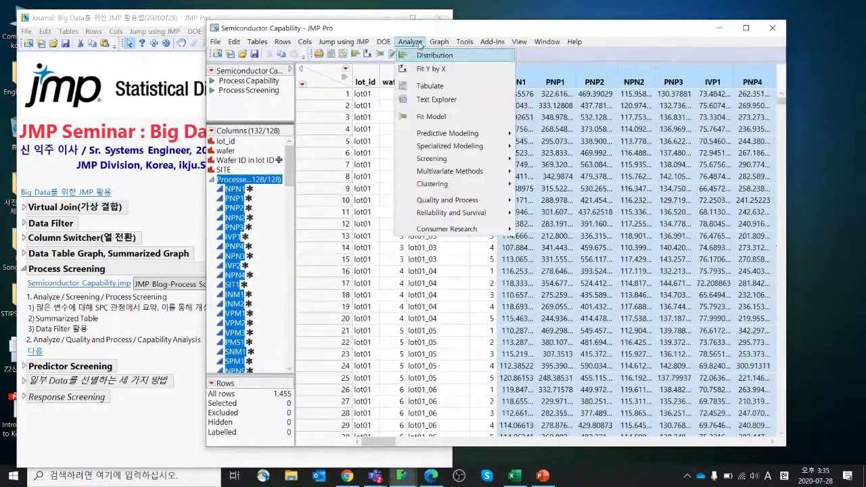
mouse_move(421, 161)
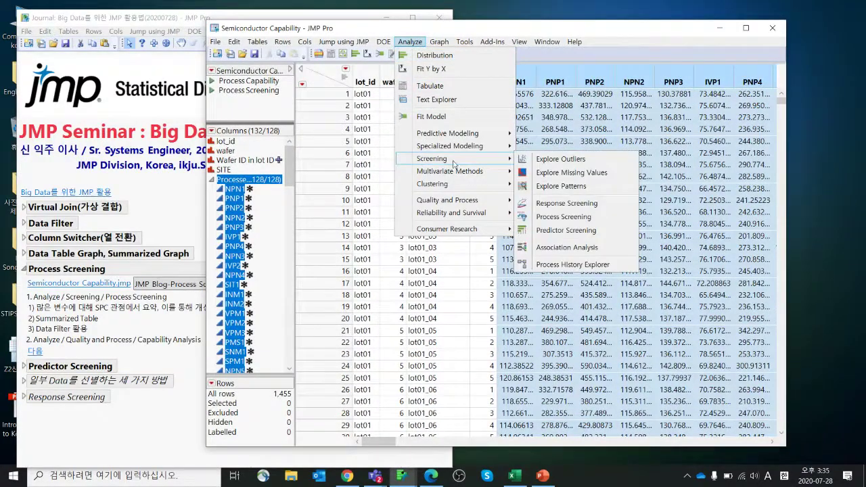
left_click(564, 216)
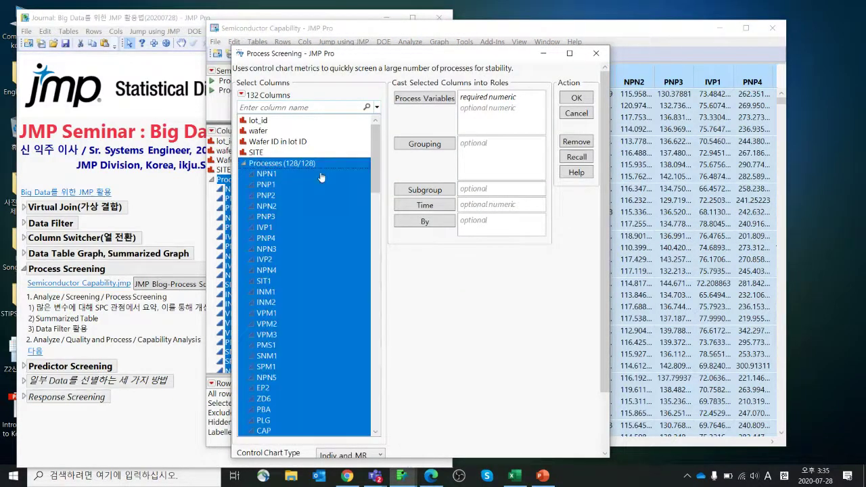
left_click(423, 100)
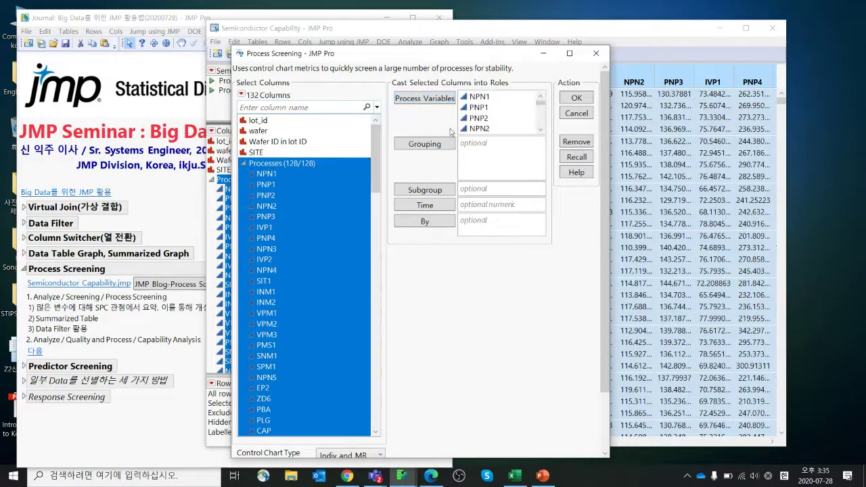
left_click(576, 98)
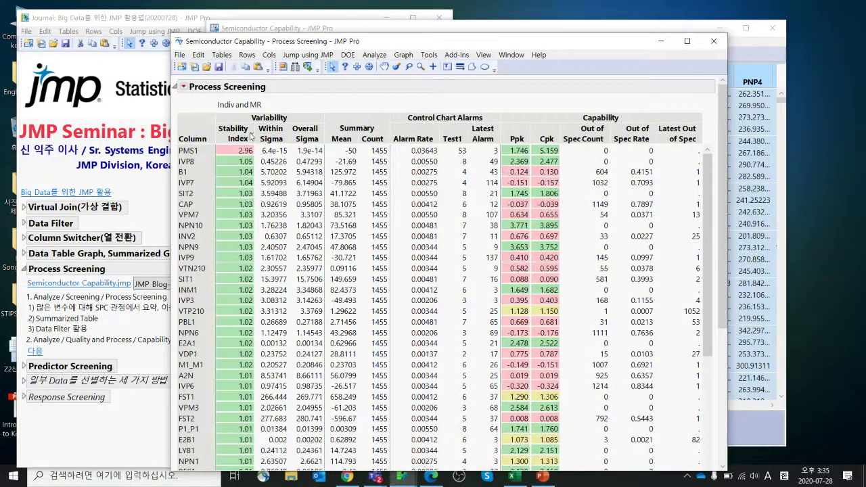
Examine the Variability, Summary, Control Chart Alarms and Capability columns of the Process Screening report.
mouse_move(314, 105)
left_mouse_down()
mouse_move(272, 102)
mouse_move(245, 130)
mouse_move(305, 133)
mouse_move(313, 106)
left_mouse_up()
mouse_move(426, 103)
left_mouse_down()
mouse_move(416, 127)
mouse_move(494, 116)
mouse_move(447, 108)
left_mouse_up()
mouse_move(560, 103)
left_mouse_down()
mouse_move(621, 125)
mouse_move(562, 105)
left_mouse_up()
mouse_move(306, 103)
left_mouse_down()
mouse_move(266, 114)
mouse_move(269, 146)
mouse_move(306, 150)
mouse_move(326, 139)
mouse_move(331, 115)
mouse_move(301, 106)
left_mouse_up()
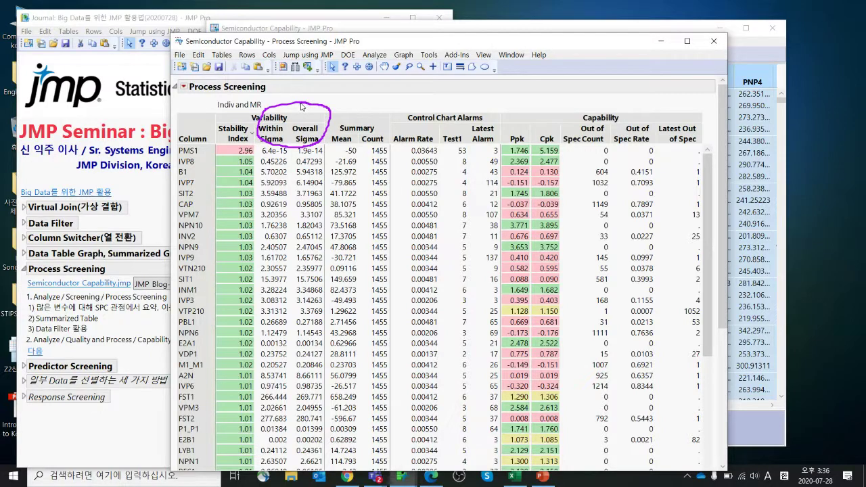
key("Escape")
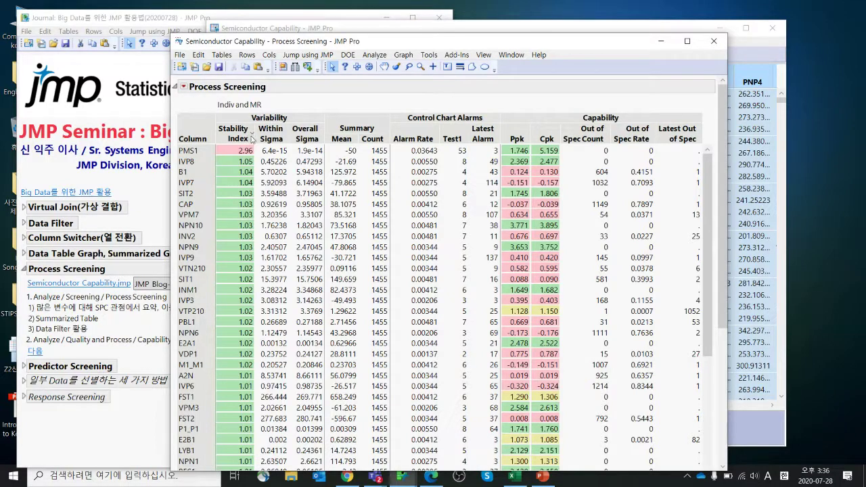
mouse_move(363, 103)
left_mouse_down()
mouse_move(329, 138)
mouse_move(366, 152)
mouse_move(391, 119)
left_mouse_up()
mouse_move(451, 104)
left_mouse_down()
mouse_move(390, 128)
mouse_move(499, 163)
mouse_move(467, 110)
mouse_move(437, 106)
left_mouse_up()
mouse_move(622, 96)
left_mouse_down()
mouse_move(541, 111)
mouse_move(683, 154)
mouse_move(639, 107)
mouse_move(617, 105)
left_mouse_up()
Sort the Process Screening table in turn by Cpk, Ppk, Latest Alarm, Alarm Rate and Count, ending with Overall Sigma in descending order.
left_click(546, 134)
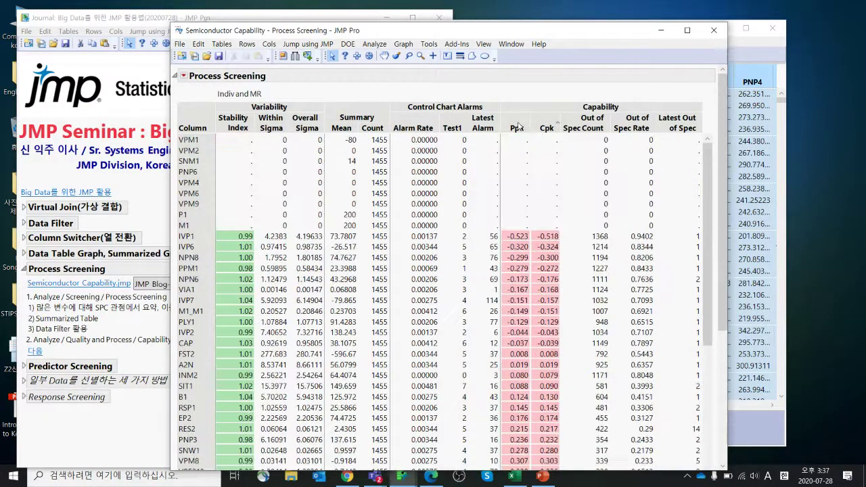
left_click(526, 130)
left_click(475, 128)
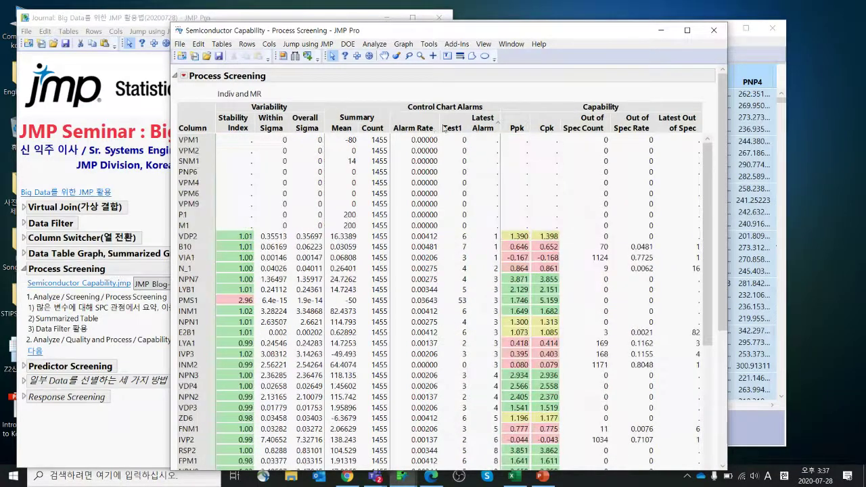
left_click(415, 129)
left_click(388, 128)
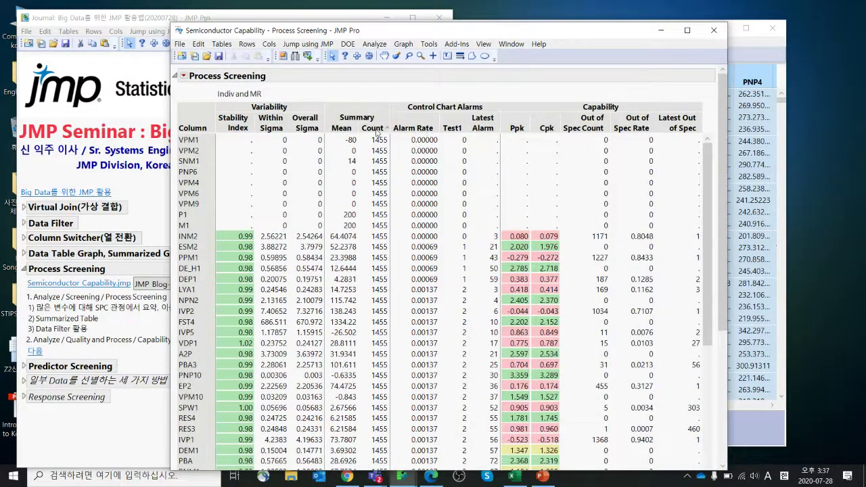
left_click(316, 129)
left_click(304, 128)
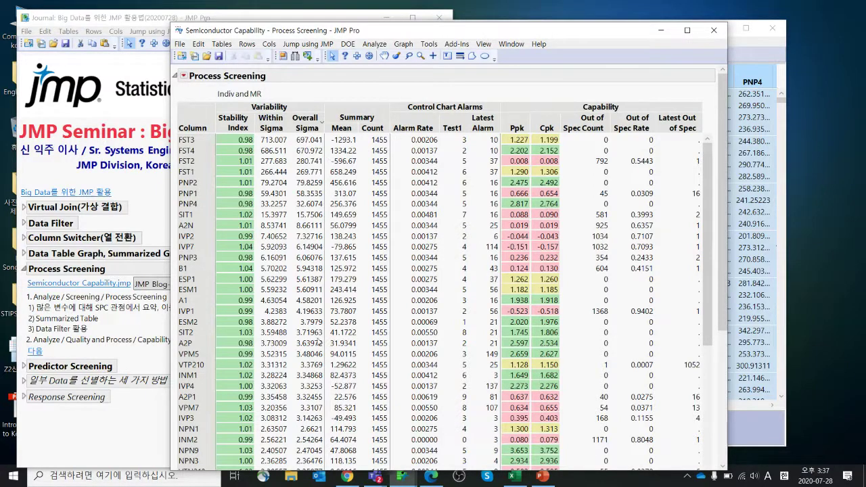
Make the Process Screening summary into a new data table and move its window over the report.
right_click(338, 210)
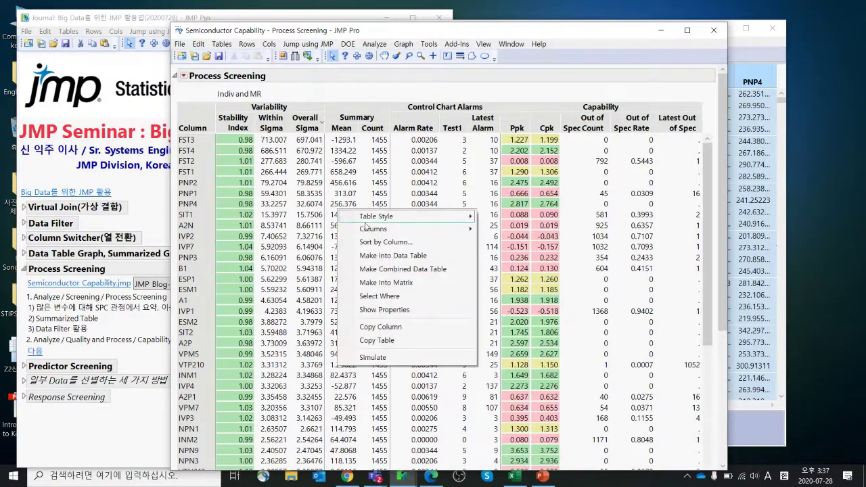
left_click(401, 255)
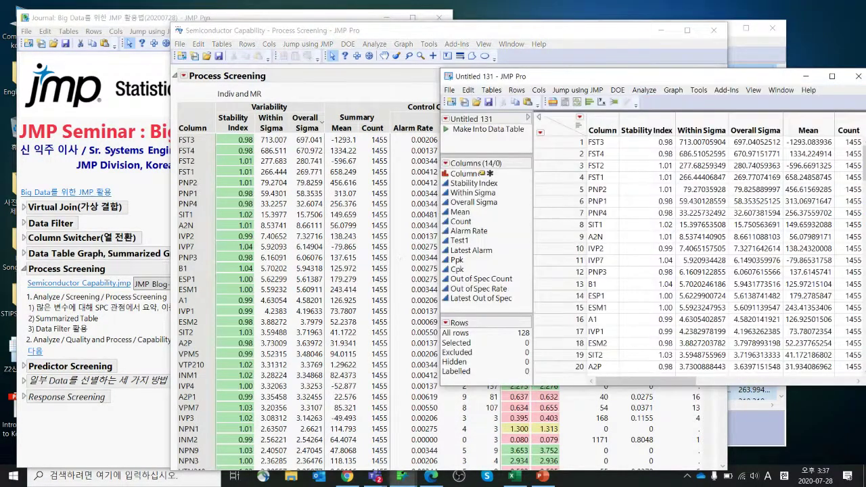
left_click_drag(641, 83, 370, 94)
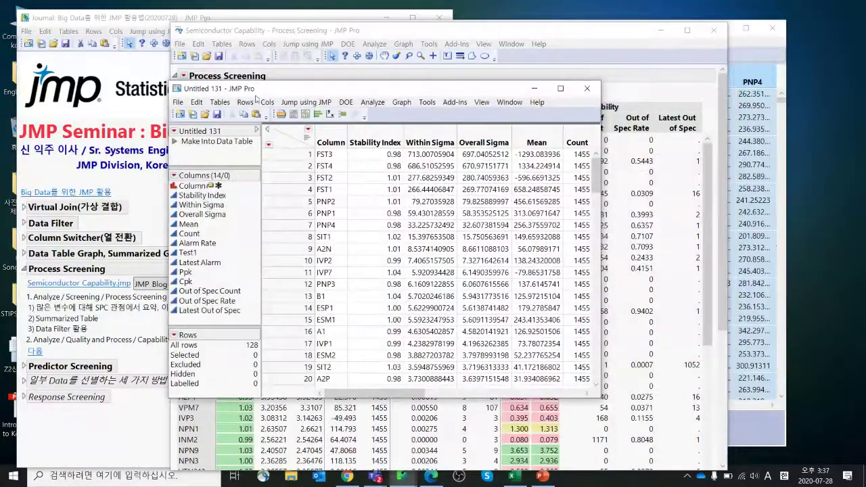
Close the new summary data table without saving it.
left_click(178, 102)
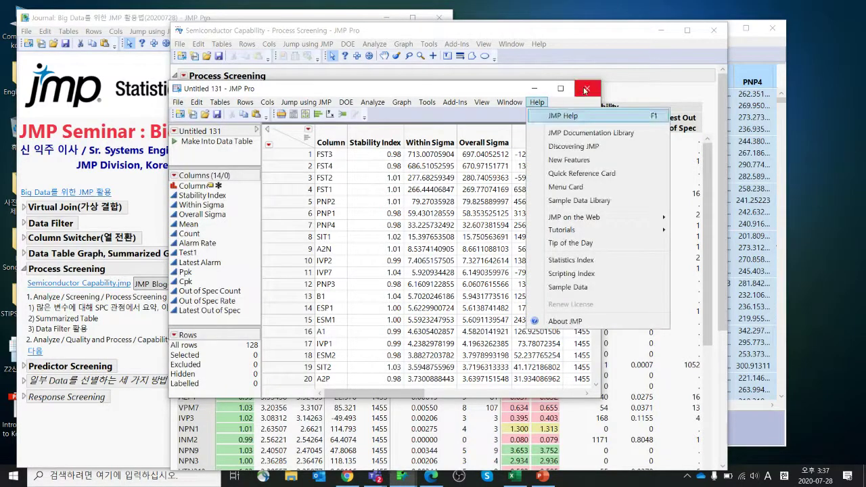
left_click(585, 90)
left_click(585, 89)
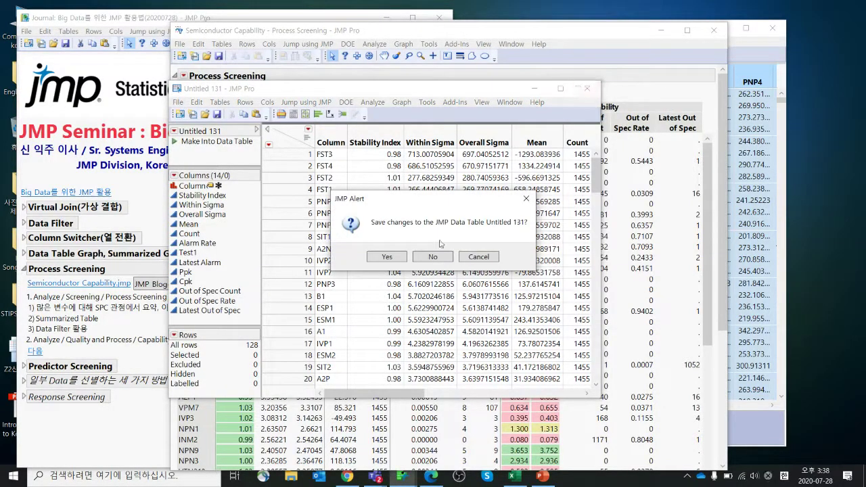
left_click(434, 258)
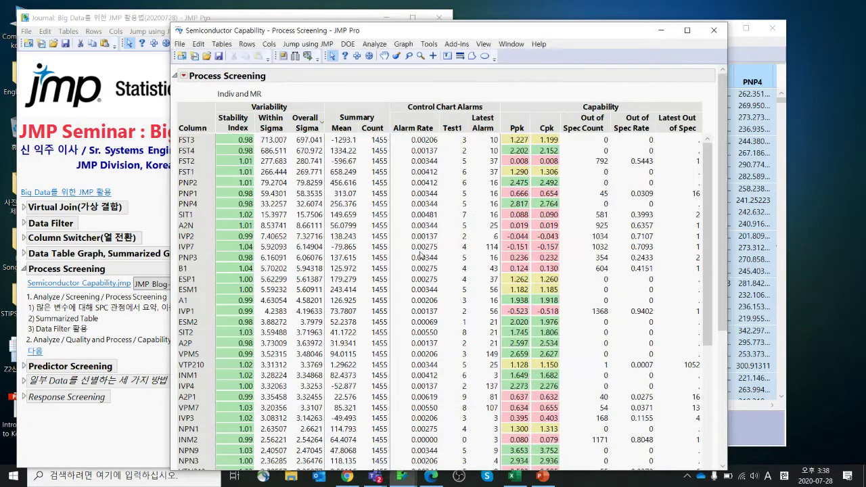
Save the Process Screening summary table with graphs as a new data table and enlarge its window over the report.
left_click(206, 163)
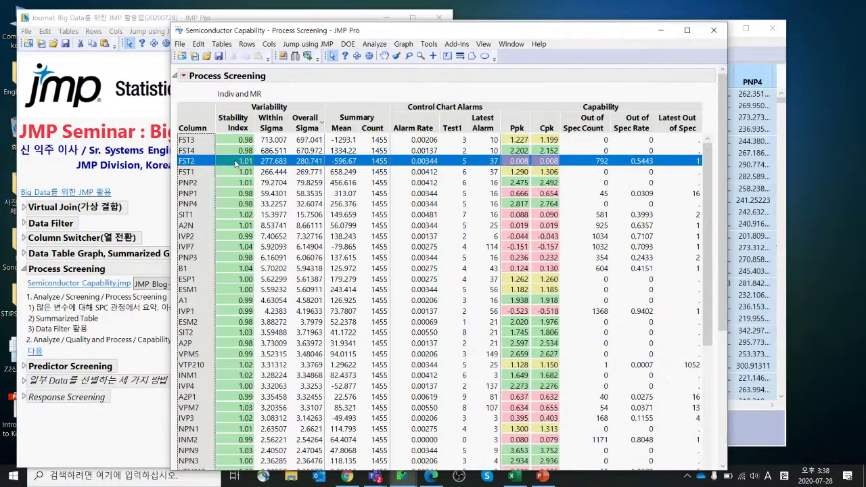
left_click(346, 152)
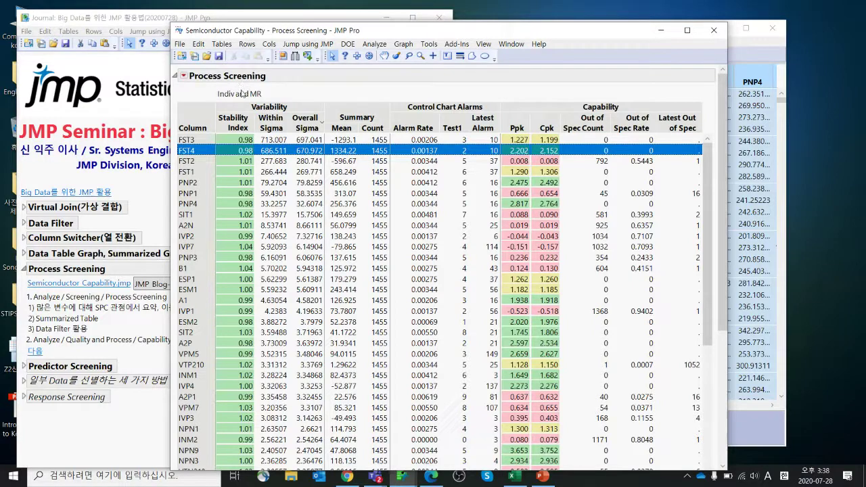
left_click(182, 78)
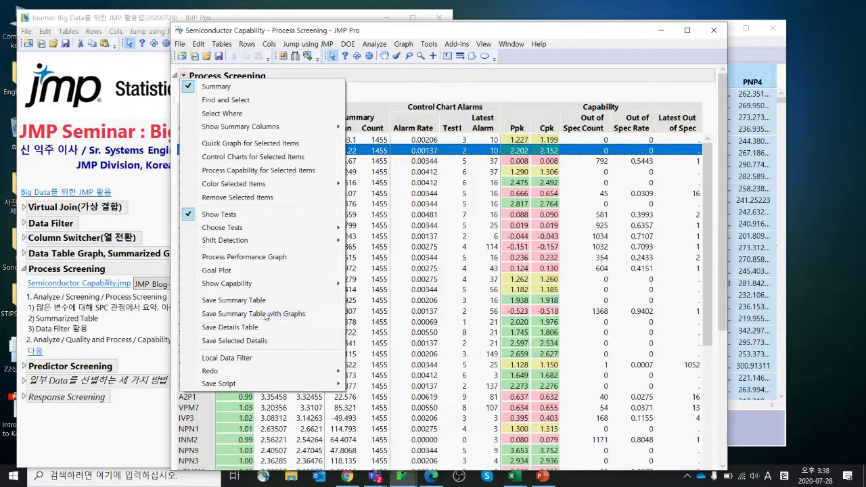
left_click(266, 314)
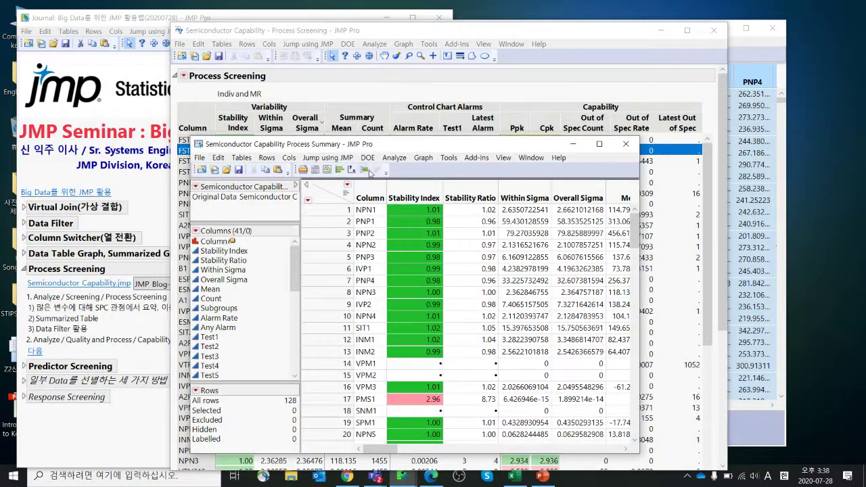
left_click_drag(374, 144, 276, 77)
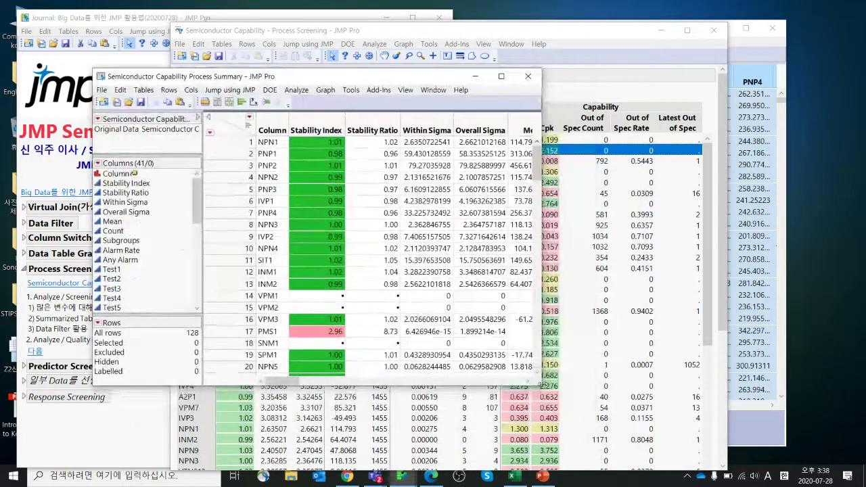
left_click_drag(541, 386, 710, 446)
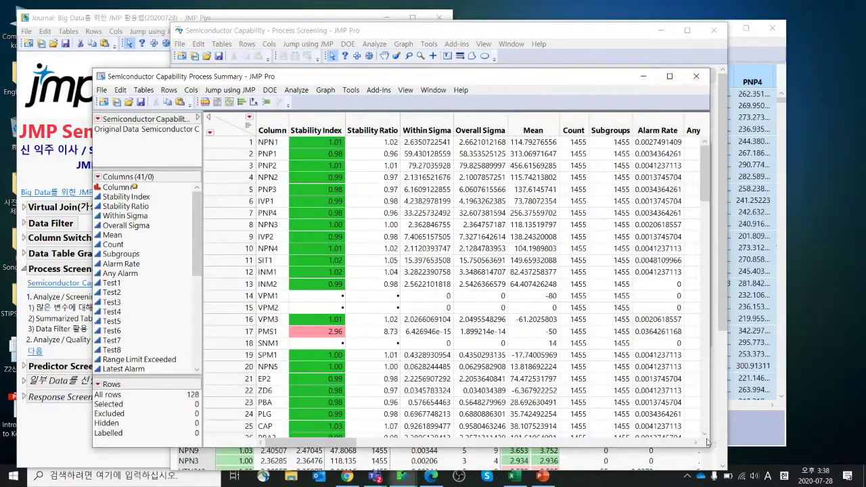
Select the columns from Stability Index to Alarm Rate and enlarge the rows to view the control charts in the Graph column.
left_click(277, 128)
left_click_drag(318, 128, 641, 128)
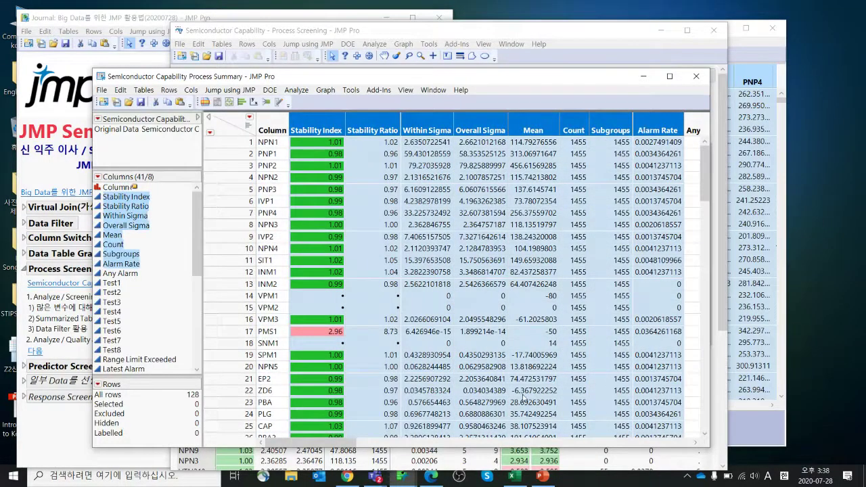
left_click(554, 441)
left_click_drag(553, 441, 701, 440)
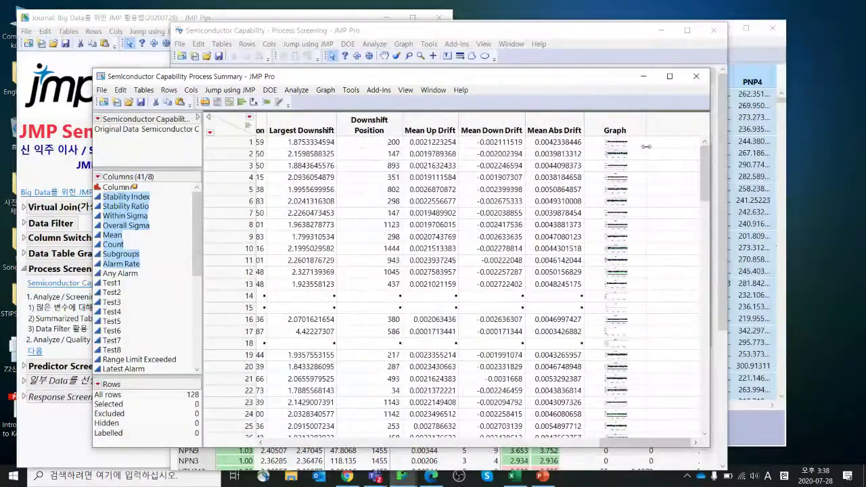
left_click_drag(638, 147, 642, 215)
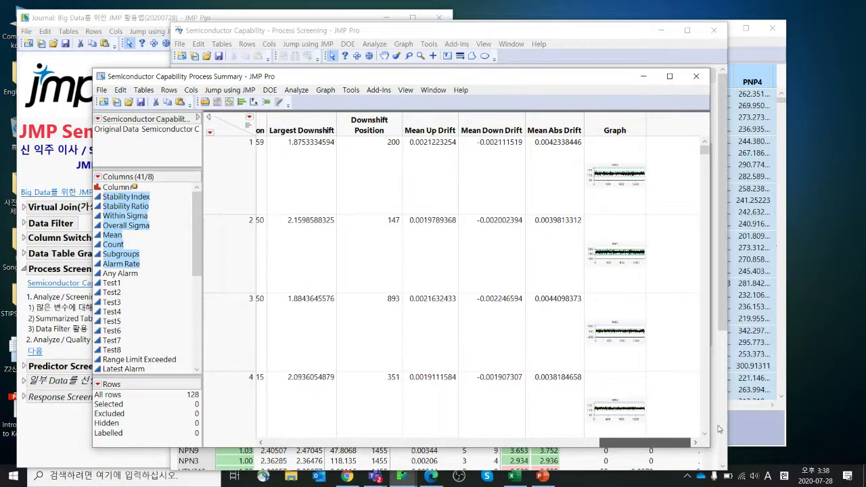
Review the summary table's columns back to Stability Index and close the table without saving it.
scroll(688, 427, "left", 5)
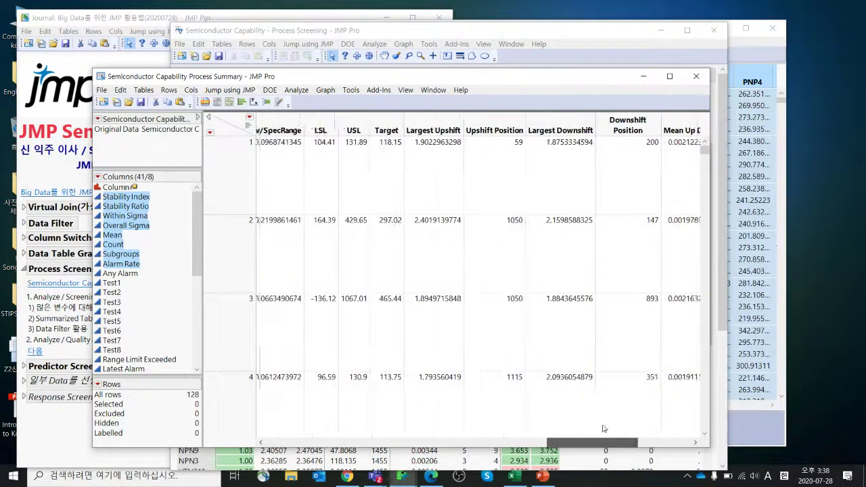
scroll(603, 428, "left", 10)
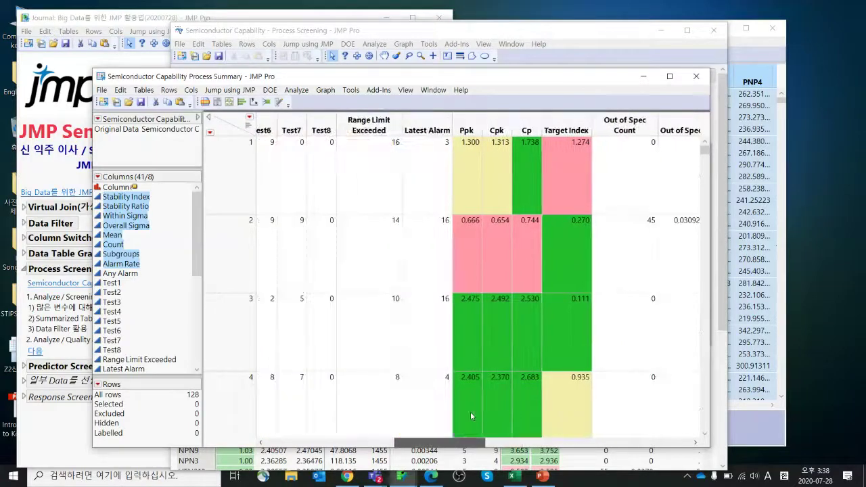
scroll(477, 412, "left", 8)
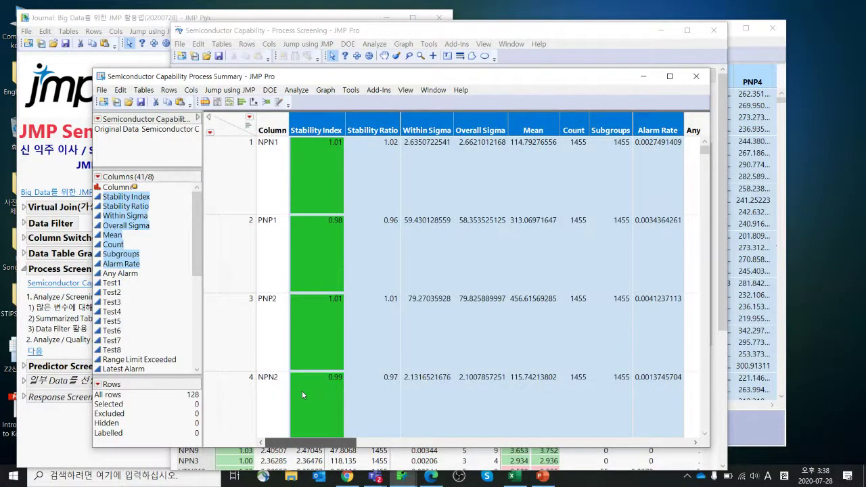
left_click(695, 76)
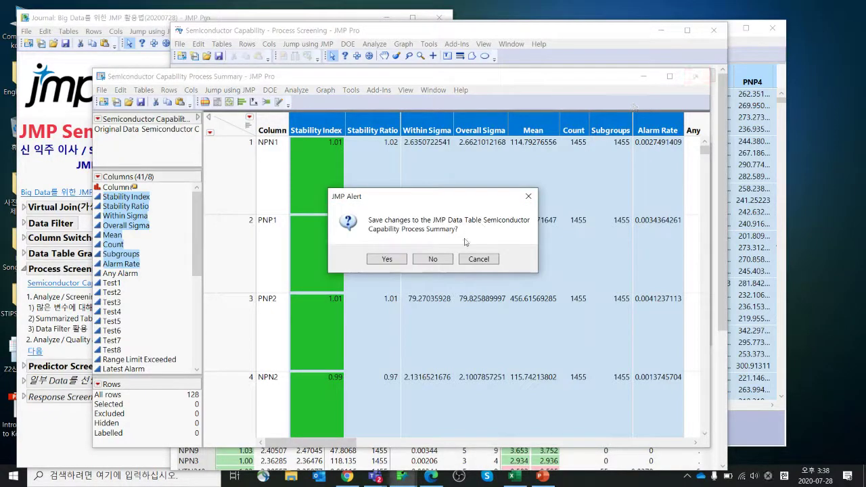
left_click(444, 260)
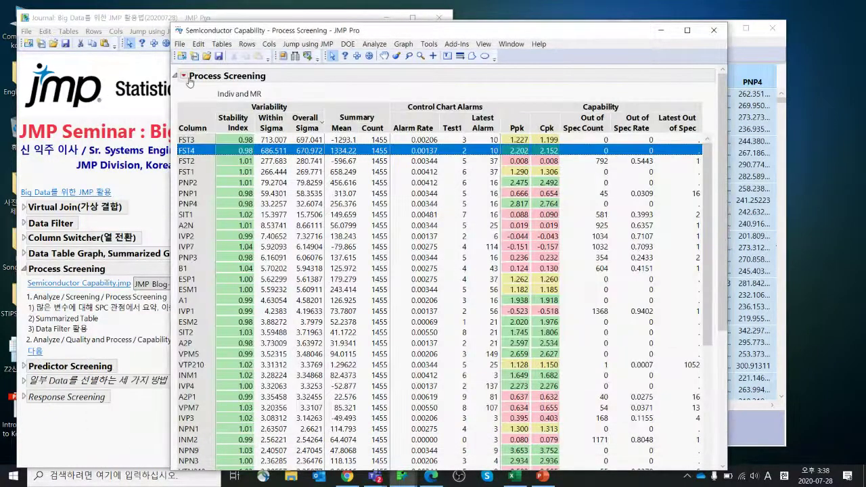
Create a quick graph for the FST3 process and enlarge it below the summary table.
left_click(212, 163)
left_click(204, 140)
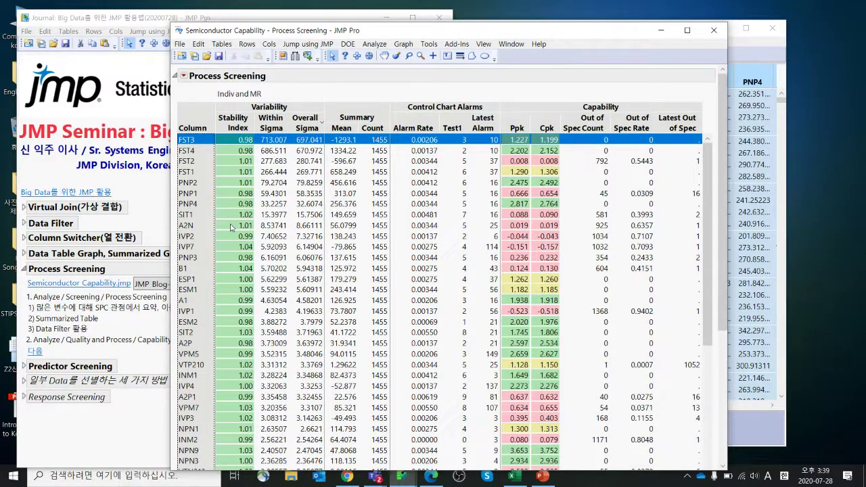
left_click(183, 76)
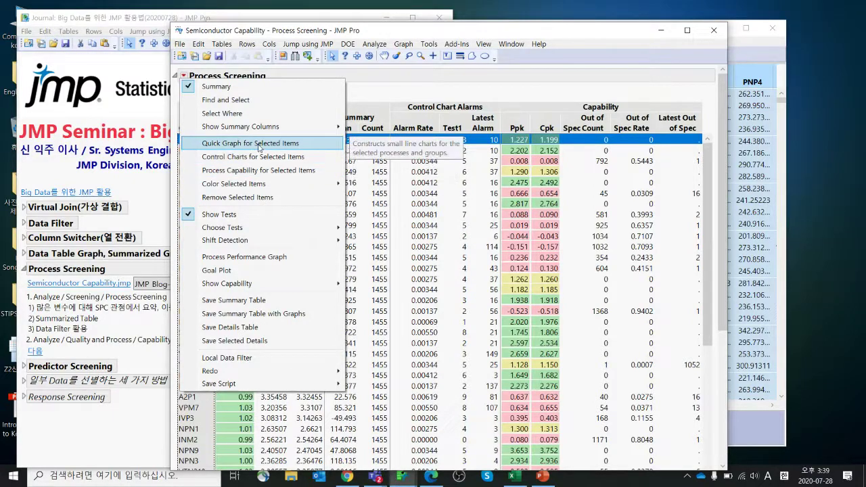
left_click(305, 145)
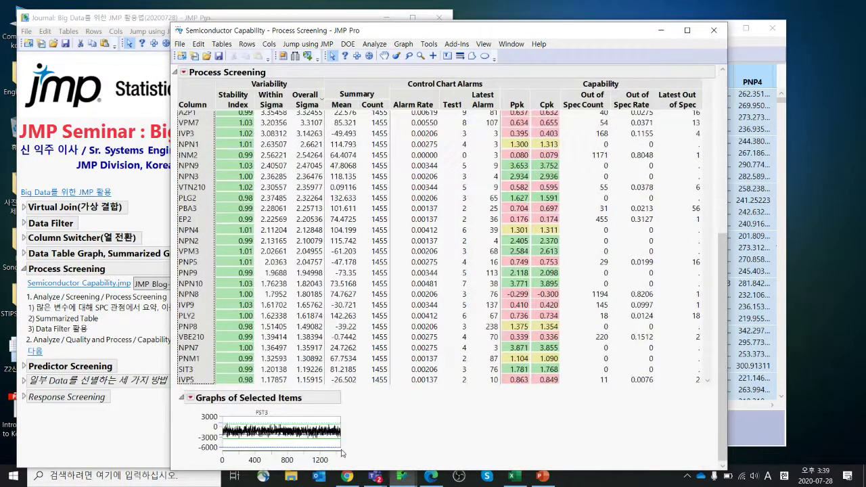
left_click_drag(341, 449, 370, 461)
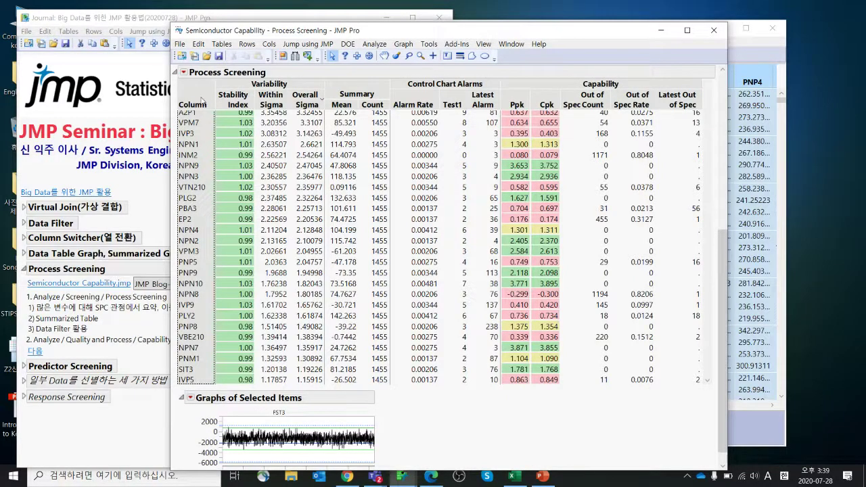
Generate the control chart for the selected FST3 process.
left_click(183, 72)
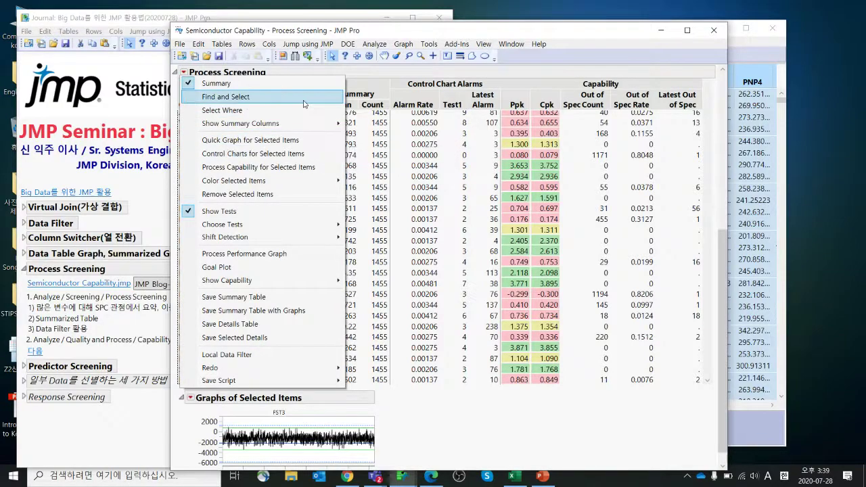
left_click_drag(720, 264, 649, 102)
left_click(183, 76)
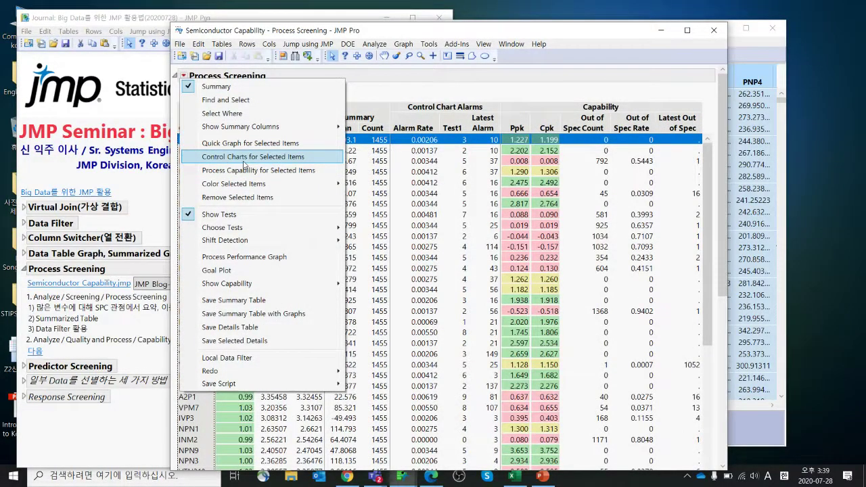
left_click(244, 160)
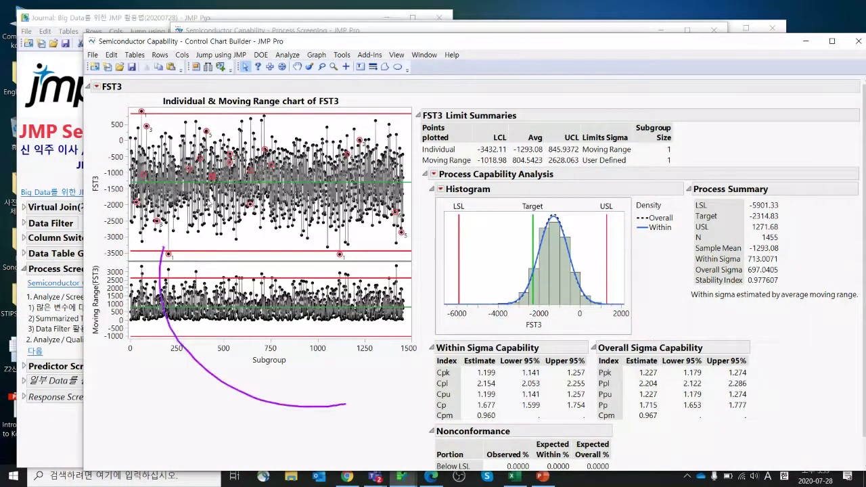
Examine the FST3 control chart and process capability analysis beside the Process Screening report, and close that chart window.
mouse_move(783, 436)
left_mouse_down()
mouse_move(522, 150)
mouse_move(758, 409)
left_mouse_up()
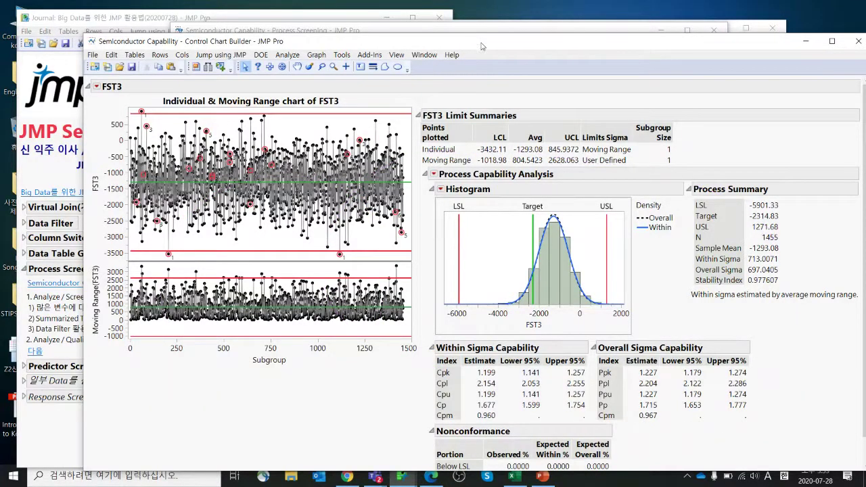
left_click_drag(266, 42, 236, 202)
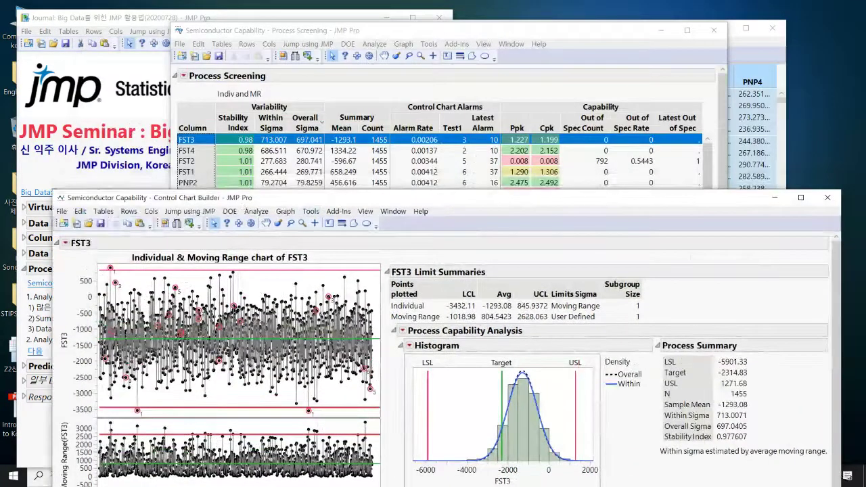
left_click_drag(443, 203, 432, 107)
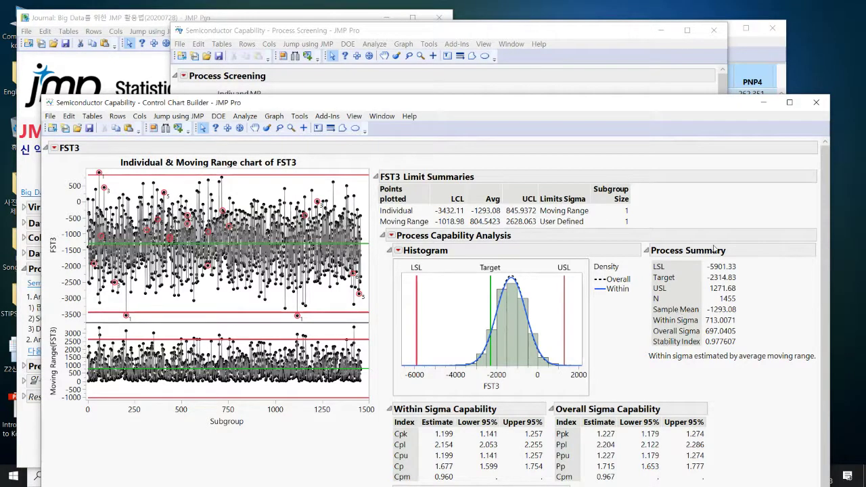
left_click(815, 103)
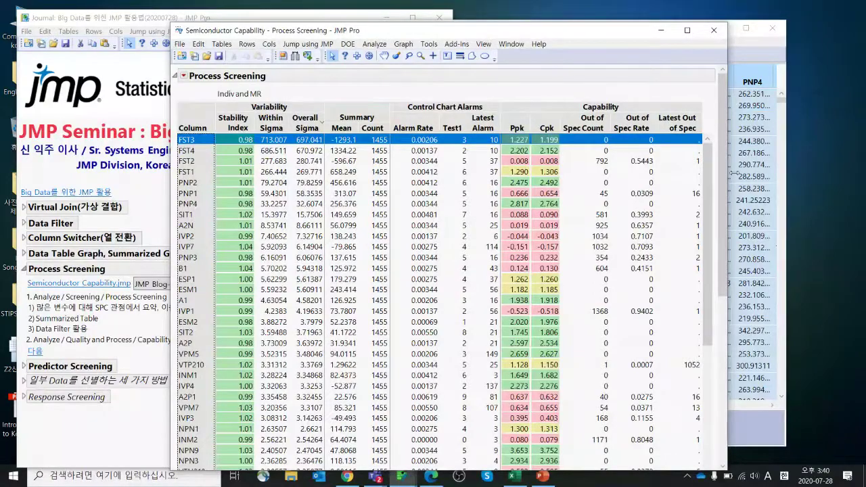
Bring the Semiconductor Capability data table forward, widen its columns list, select wafer, and display enlarged header graphs showing every lot_id.
left_click_drag(575, 31, 562, 214)
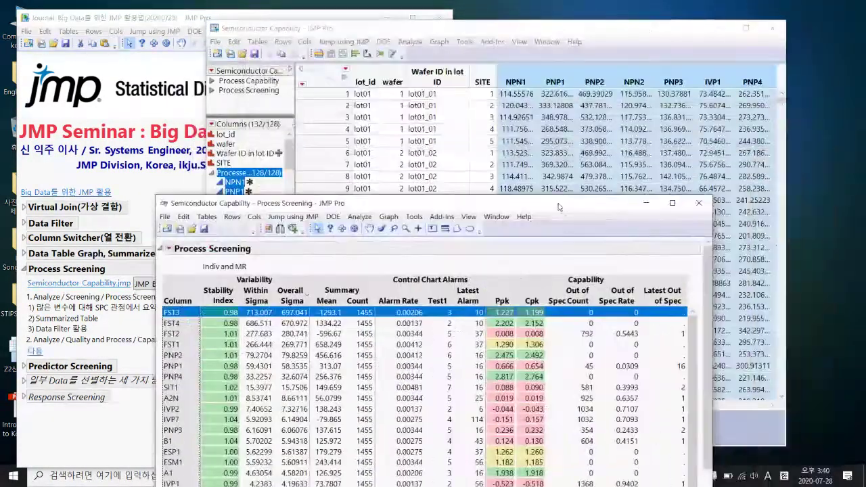
left_click(484, 35)
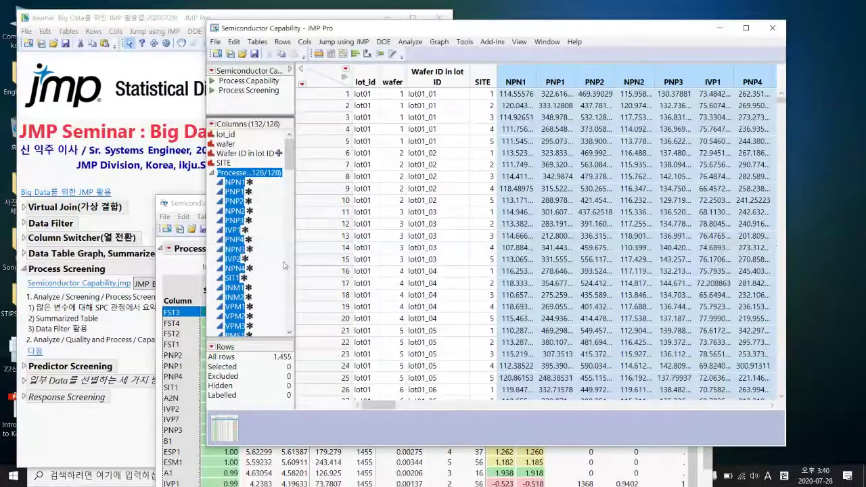
left_click_drag(296, 313, 347, 211)
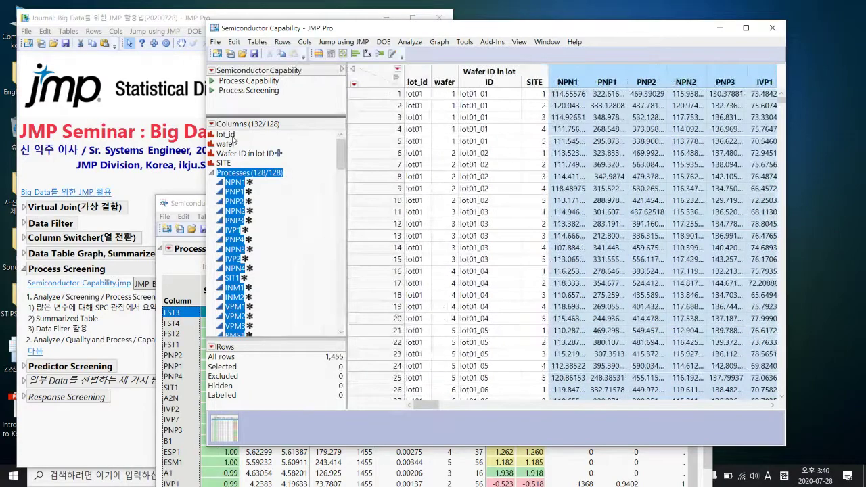
left_click(225, 143)
left_click(399, 81)
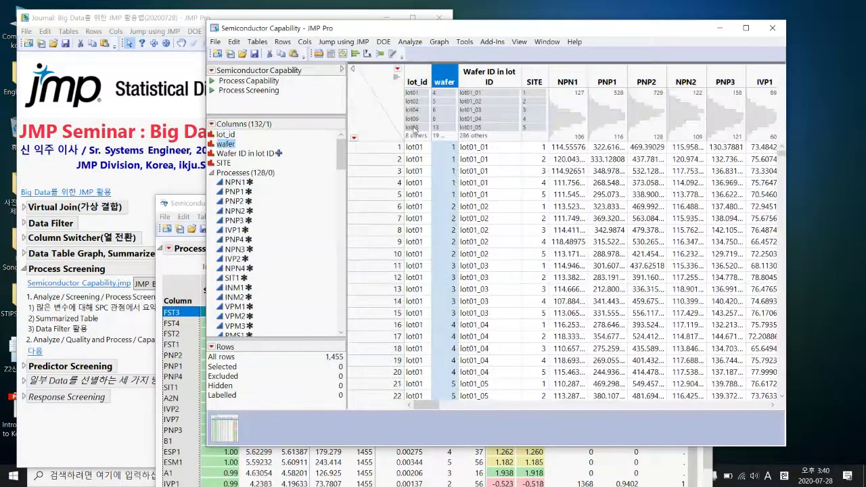
left_click_drag(423, 139, 426, 234)
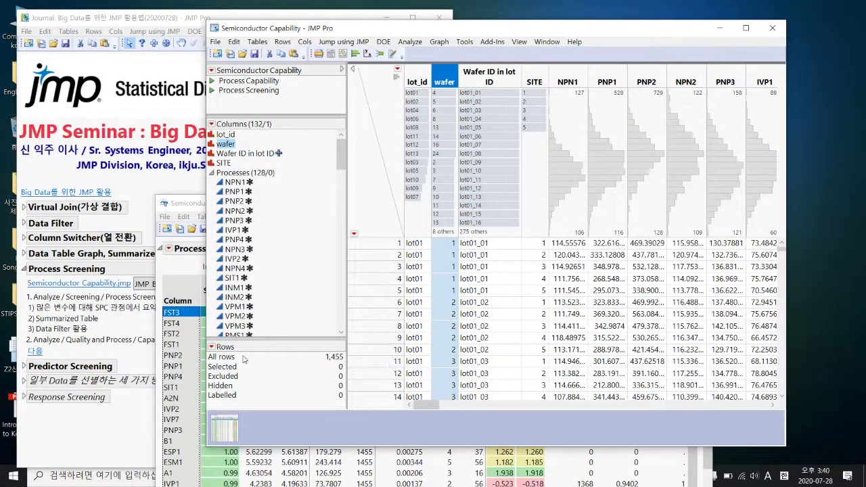
Return to the Process Screening report and add a Local Data Filter on lot_id.
left_click(191, 356)
left_click_drag(290, 200, 386, 60)
left_click(259, 109)
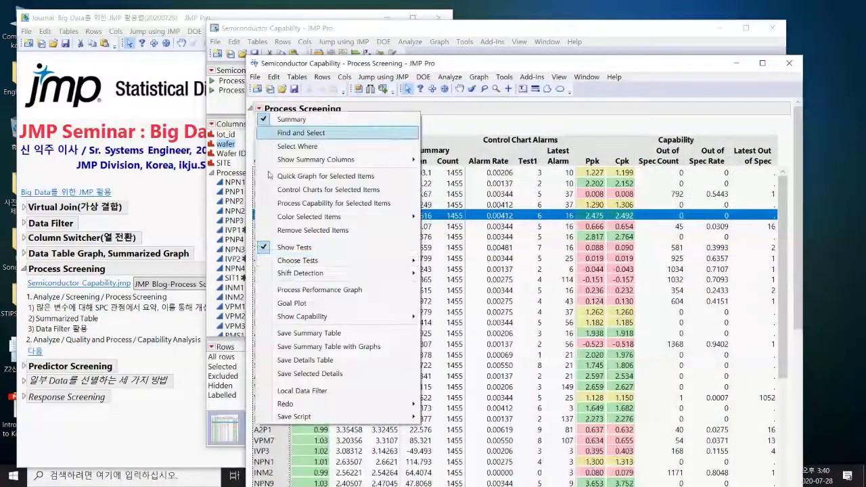
left_click(281, 391)
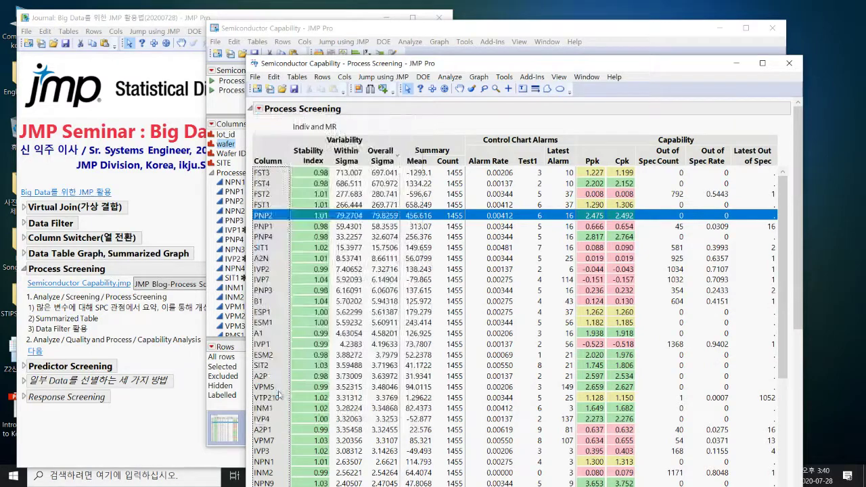
left_click(263, 192)
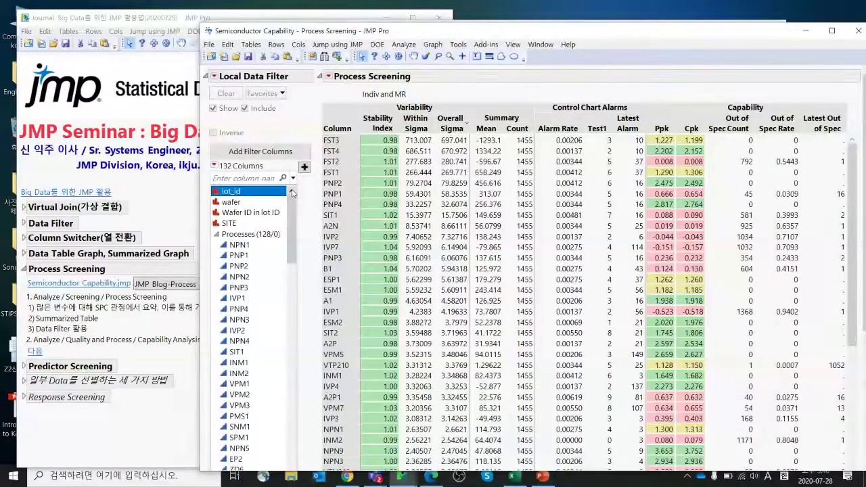
left_click(304, 167)
Filter the Process Screening report by individual lots, stepping between lot01 and lot05, and leave the filter on lot04.
left_click(291, 160)
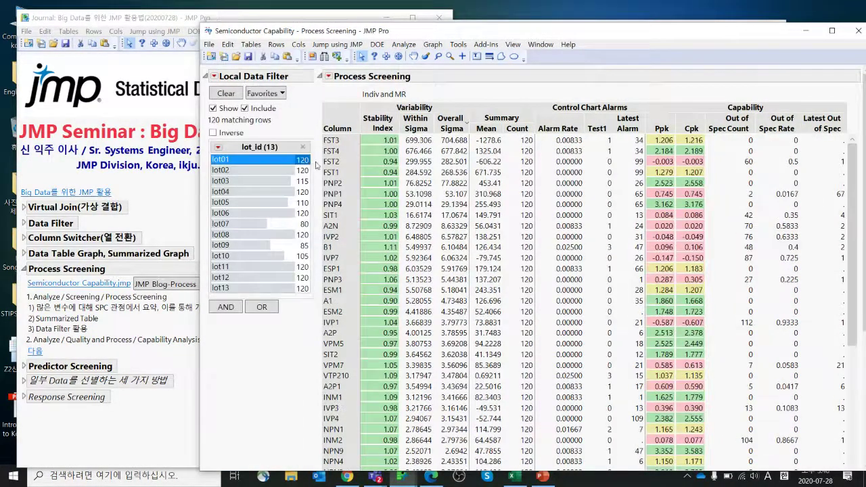
key("Down")
key("Down")
key("Down")
key("Down")
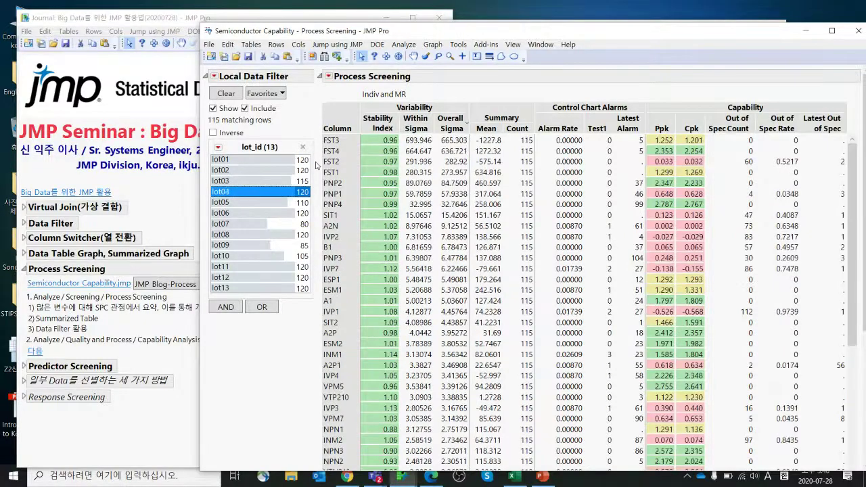
key("Down")
key("Up")
key("Up")
key("Up")
key("Up")
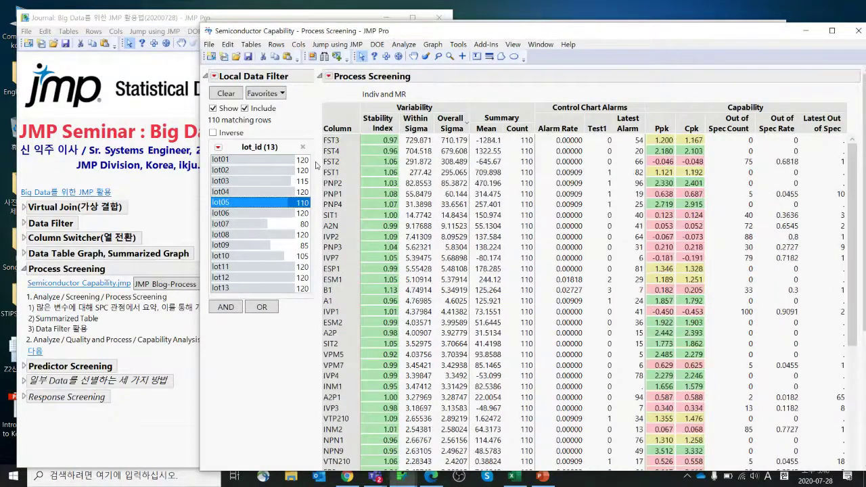
key("Down")
key("Down")
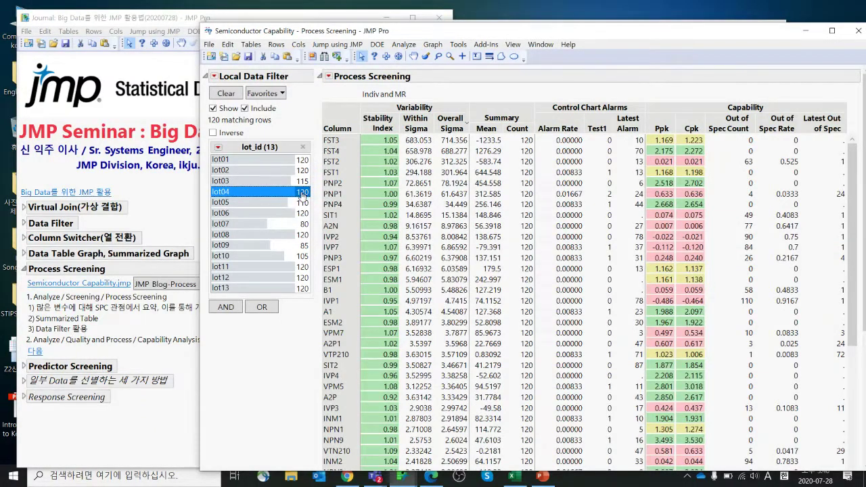
key("Down")
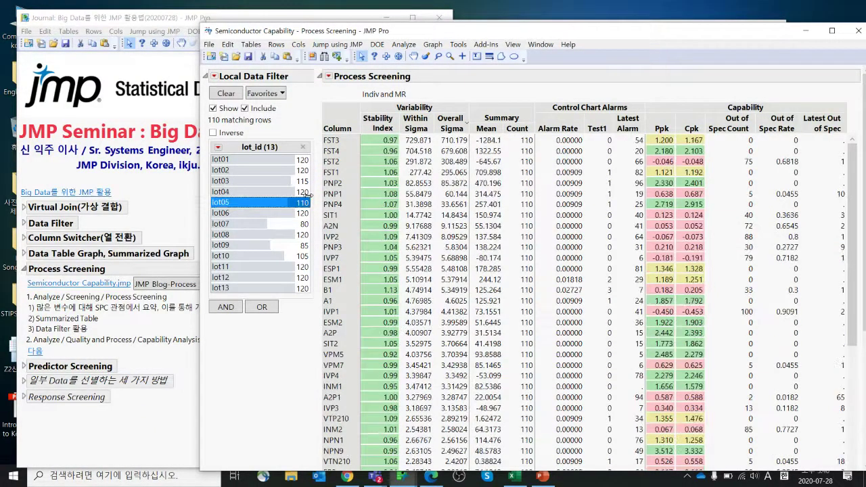
left_click(282, 192)
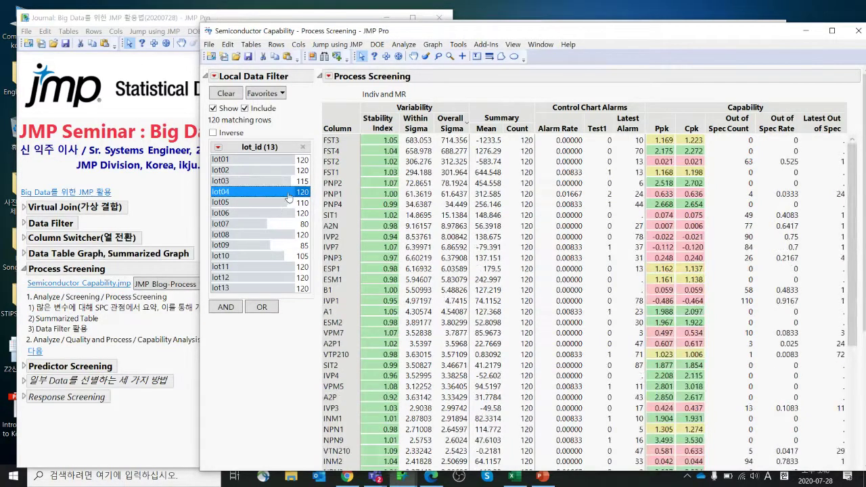
Generate the process capability report for the PNP2 process from the lot04-filtered Process Screening table.
left_click(333, 183)
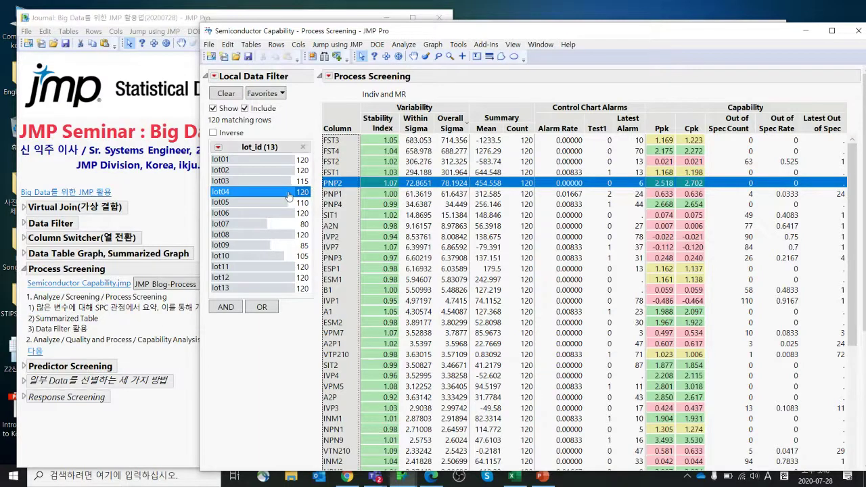
right_click(343, 187)
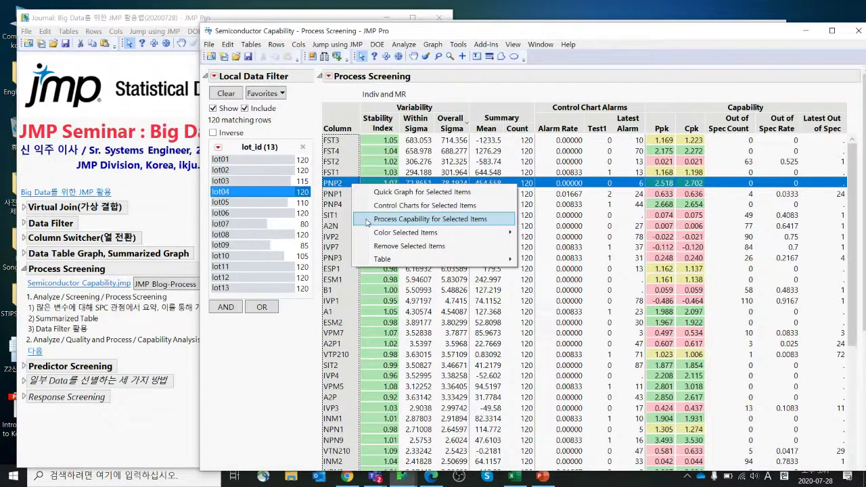
left_click(366, 223)
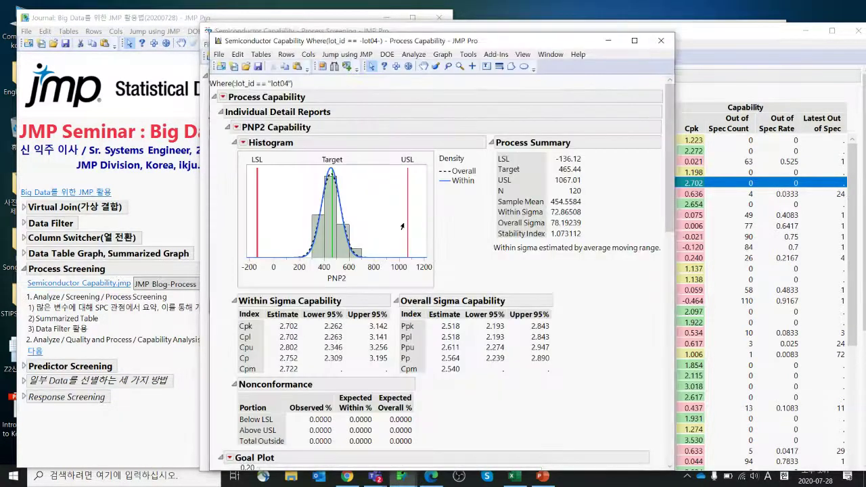
Examine the PNP2 capability report from its histogram to the goal plot, and close both it and the Process Screening report.
scroll(382, 307, "down", 3)
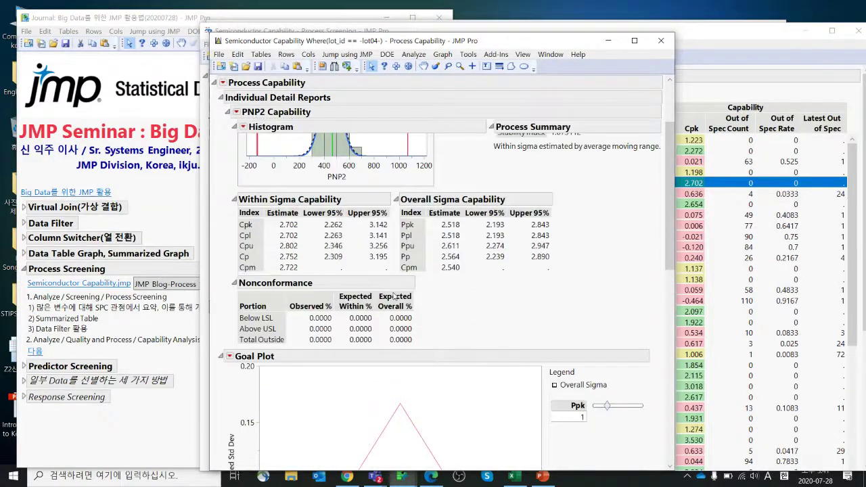
scroll(394, 296, "up", 3)
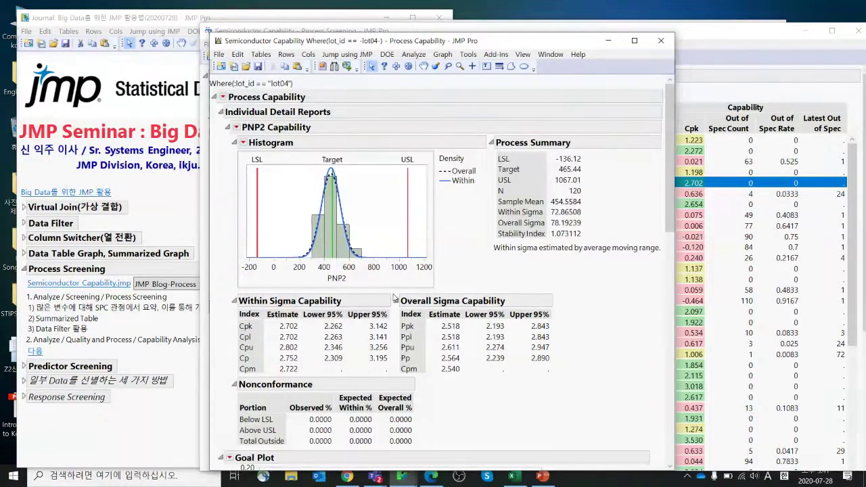
left_click(661, 40)
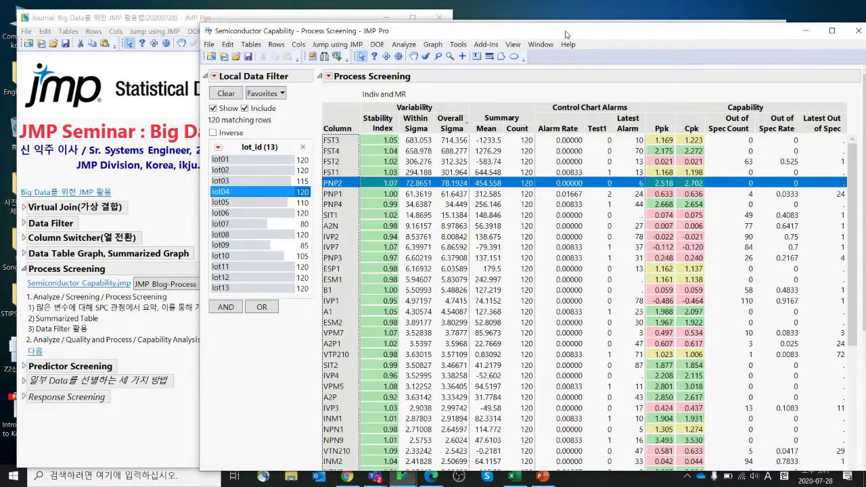
left_click_drag(672, 33, 575, 32)
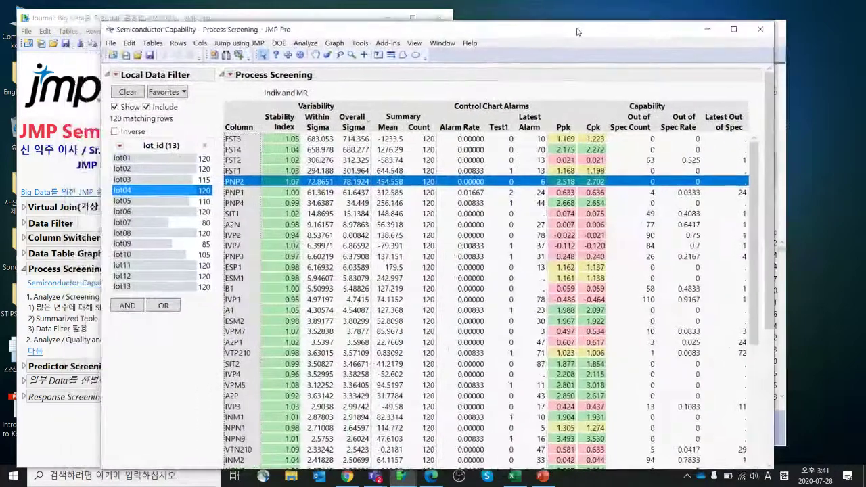
left_click(757, 29)
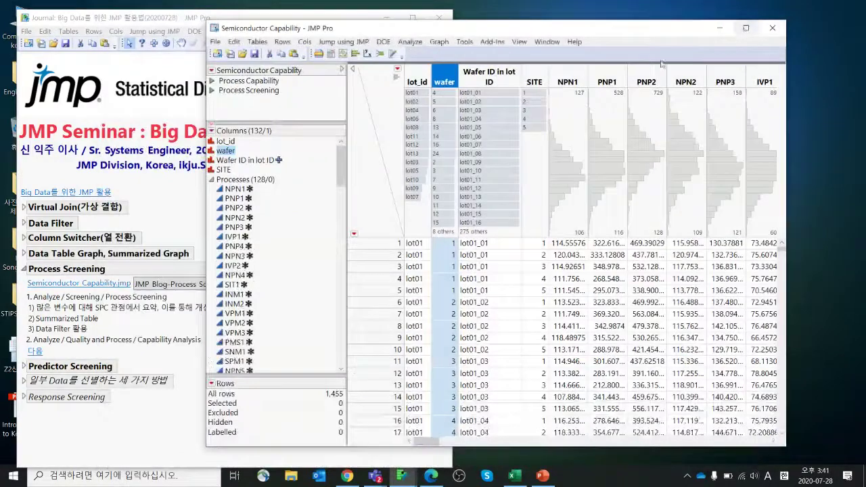
Bring the seminar journal forward and point out its Quality and Process / Capability Analysis item under Process Screening.
left_click(410, 42)
mouse_move(474, 158)
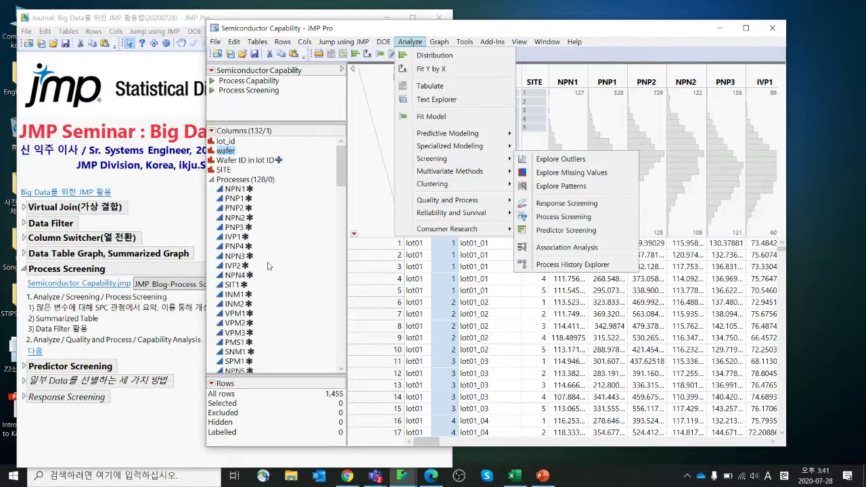
left_click(134, 341)
mouse_move(234, 351)
left_mouse_down()
mouse_move(120, 358)
mouse_move(213, 334)
mouse_move(208, 358)
left_mouse_up()
key("Escape")
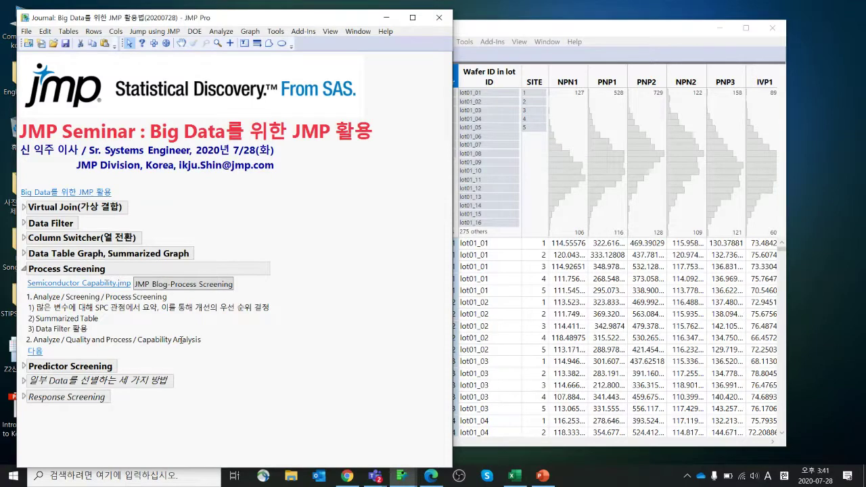
mouse_move(215, 348)
left_mouse_down()
mouse_move(161, 329)
mouse_move(219, 349)
left_mouse_up()
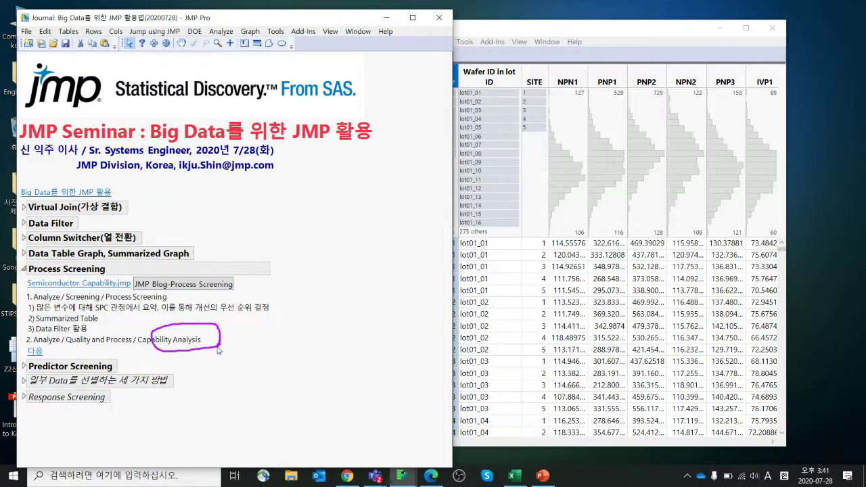
key("Escape")
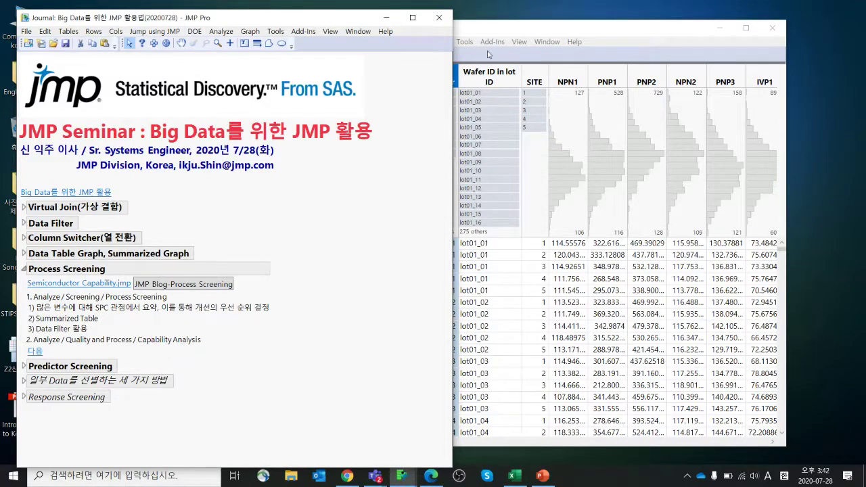
Run Process Capability on the Semiconductor Capability data table with the whole Processes column group as Y, Process.
left_click_drag(501, 34, 480, 25)
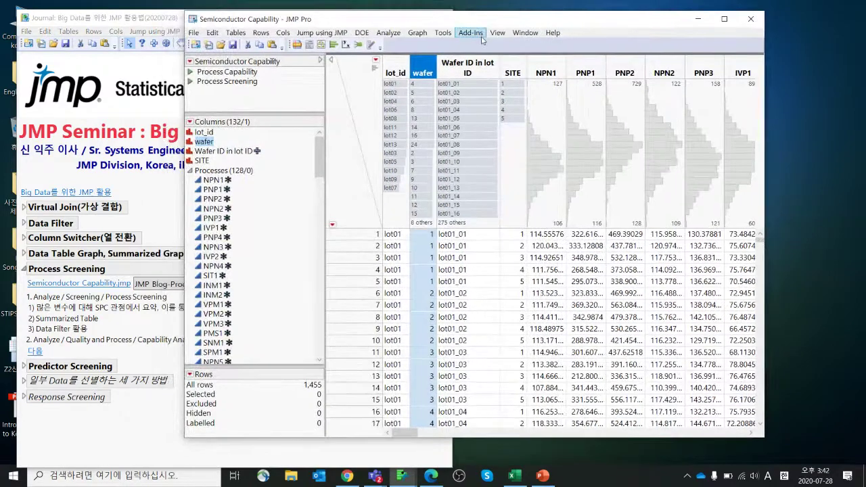
left_click(388, 32)
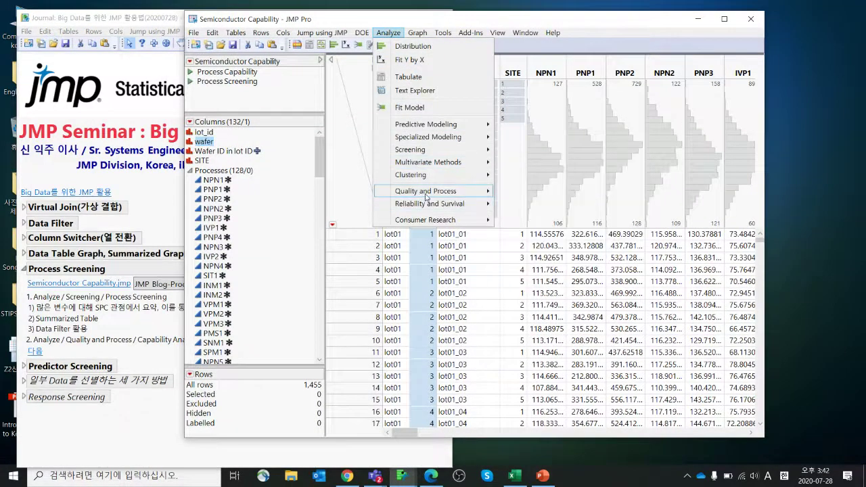
mouse_move(426, 195)
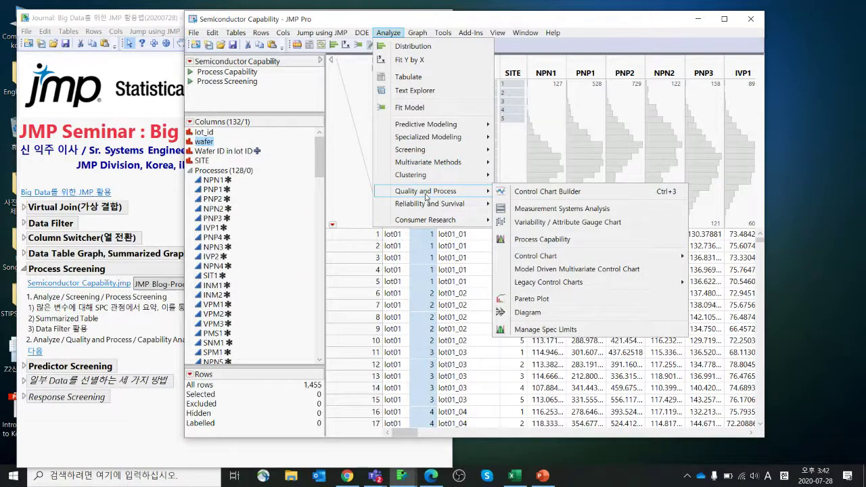
left_click(553, 240)
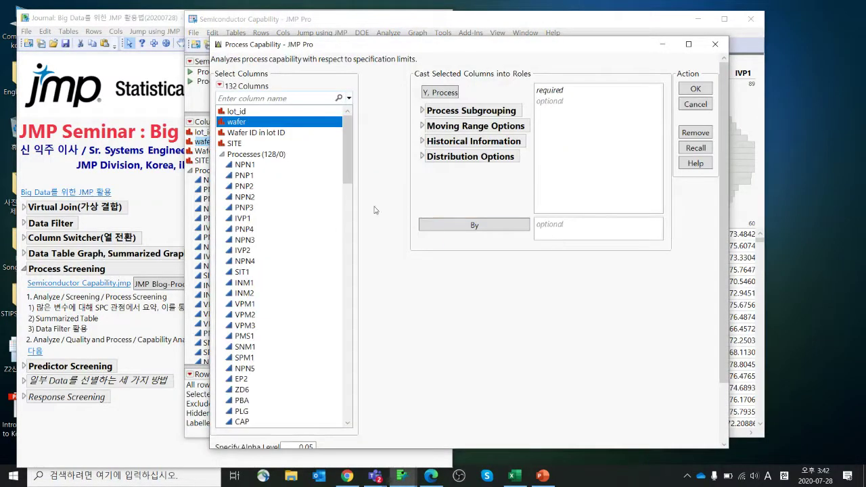
left_click(295, 155)
left_click(448, 93)
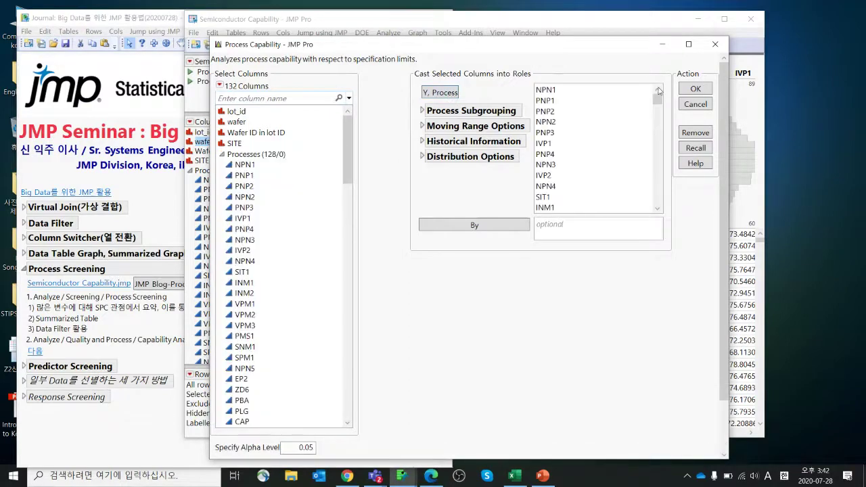
left_click(694, 88)
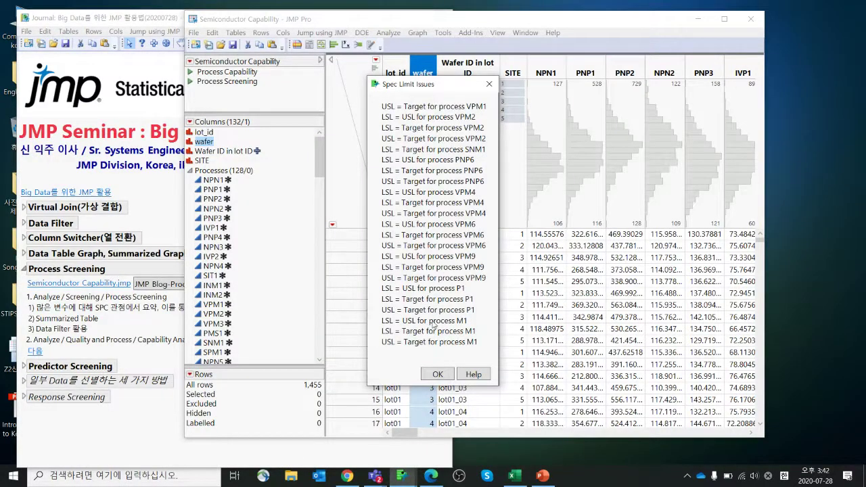
Review the spec limits, select Show Limits for all processes, and continue the analysis without correcting the spec limit issues.
left_click(438, 375)
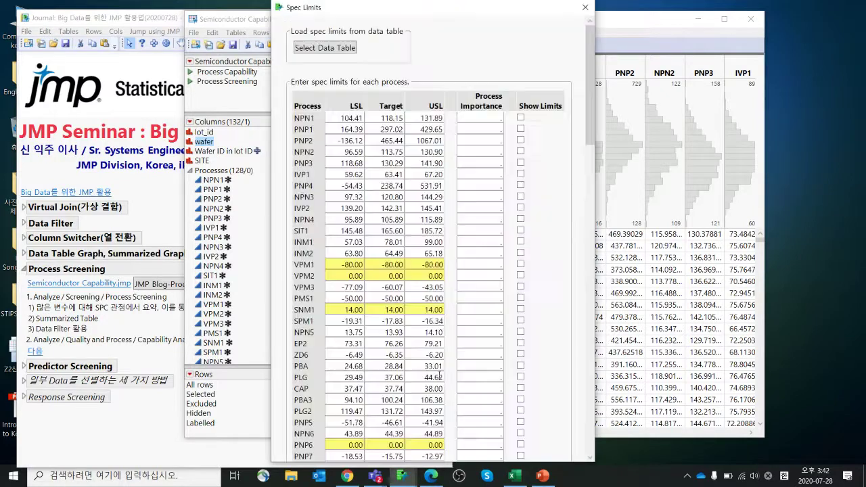
scroll(473, 243, "down", 1)
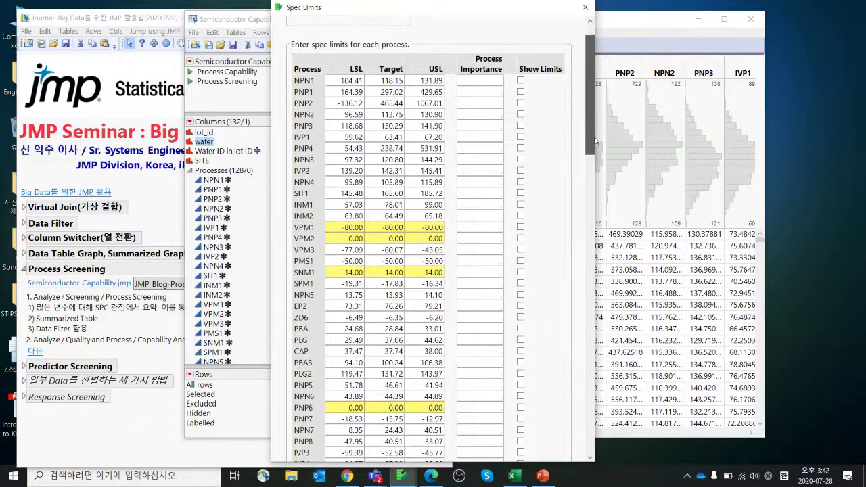
left_click_drag(591, 140, 608, 460)
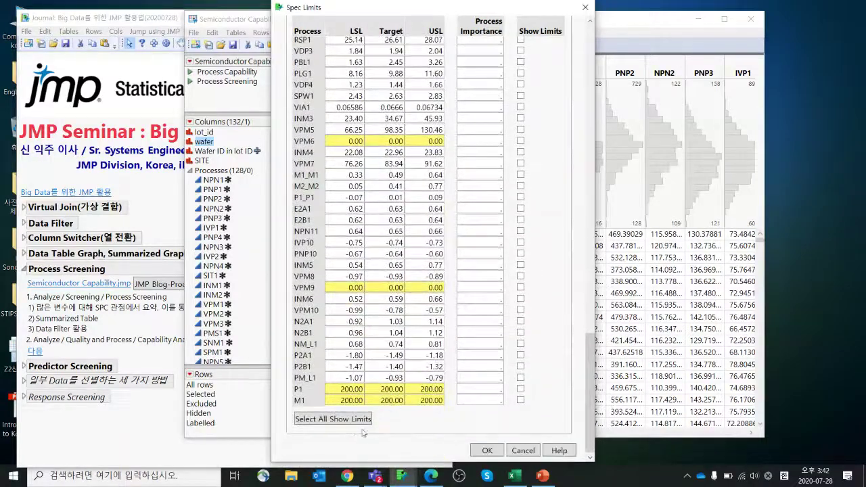
left_click(354, 419)
left_click(480, 450)
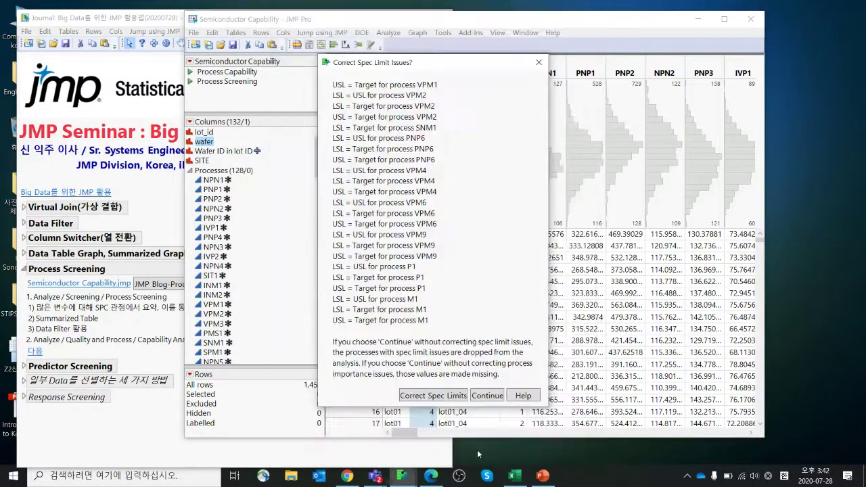
left_click(482, 397)
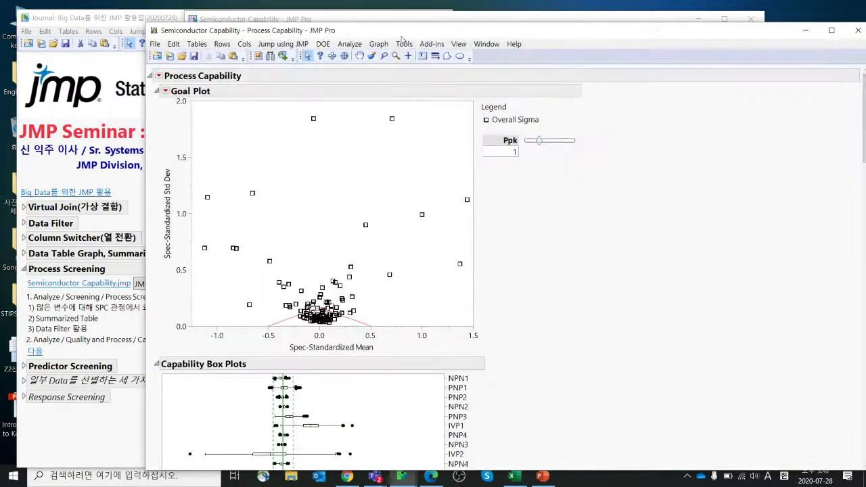
Reposition the Process Capability report window, shrink the Goal Plot, and look over the Capability Box Plots.
left_click_drag(402, 39, 543, 29)
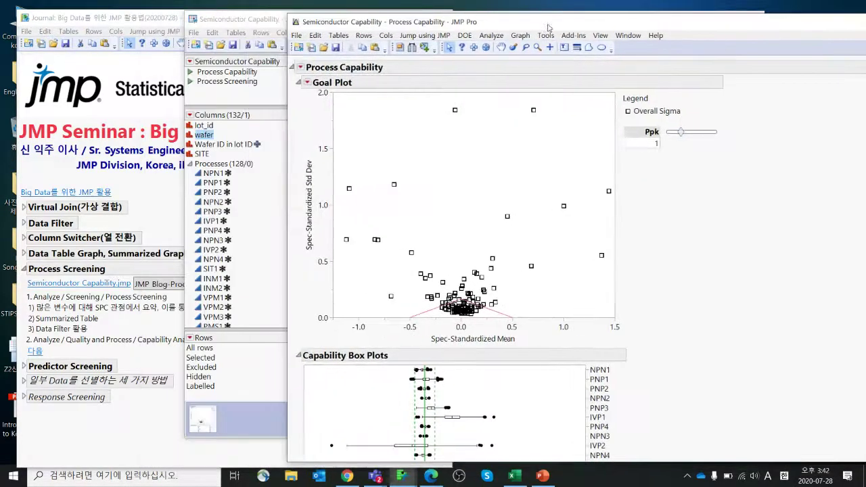
left_click_drag(614, 317, 527, 209)
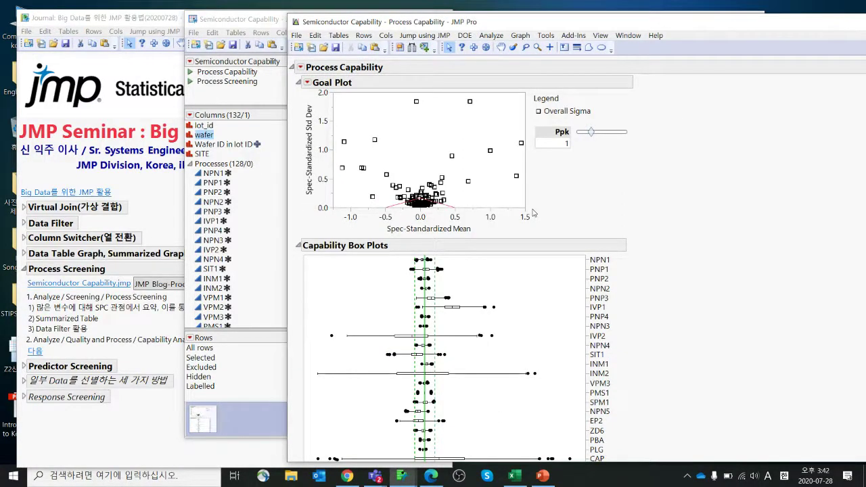
scroll(558, 248, "down", 6)
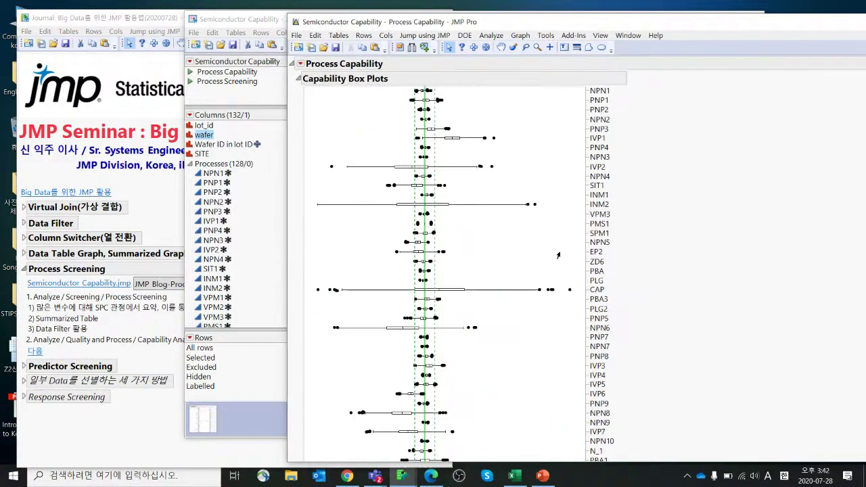
scroll(556, 255, "up", 3)
scroll(556, 255, "up", 3)
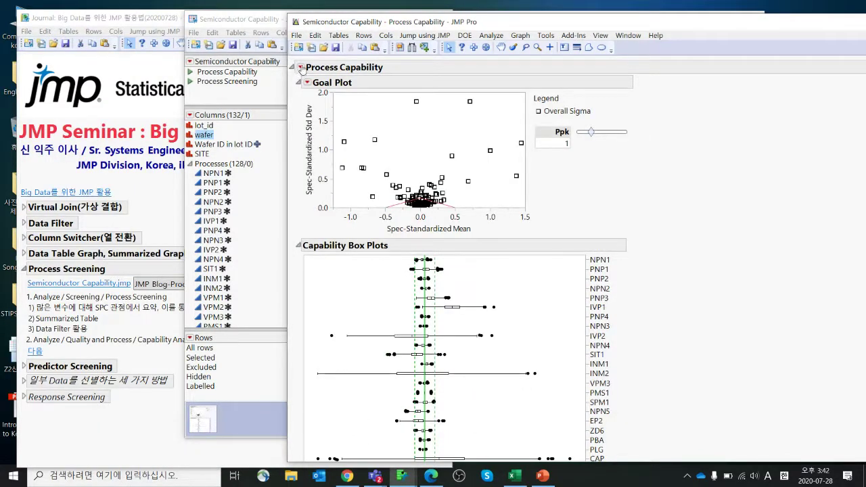
Add the Overall Sigma Summary Report to the Process Capability report and reposition the report window to show it in full.
left_click(301, 68)
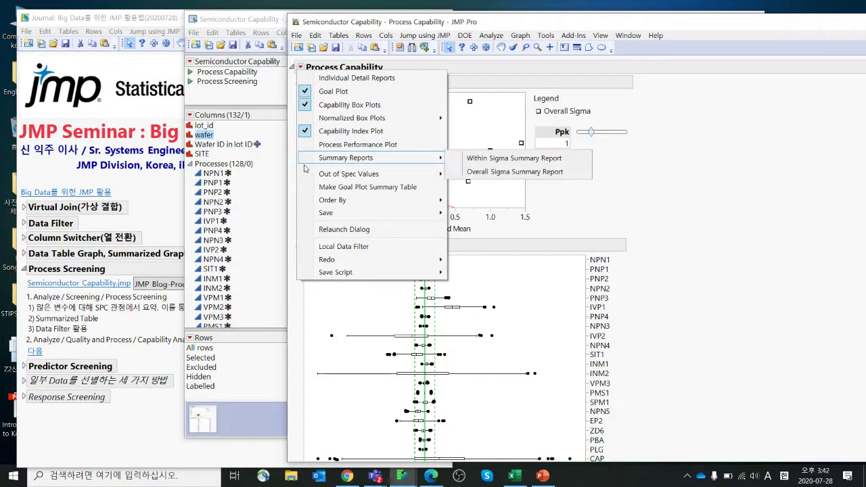
mouse_move(312, 163)
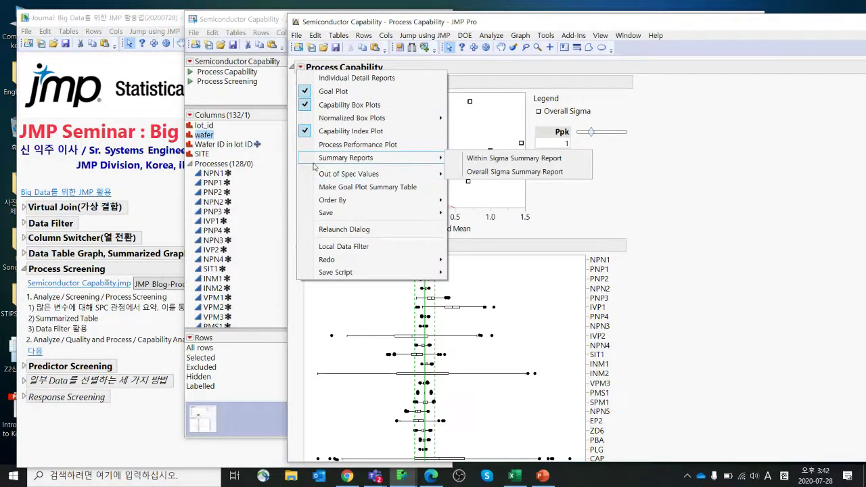
left_click(473, 173)
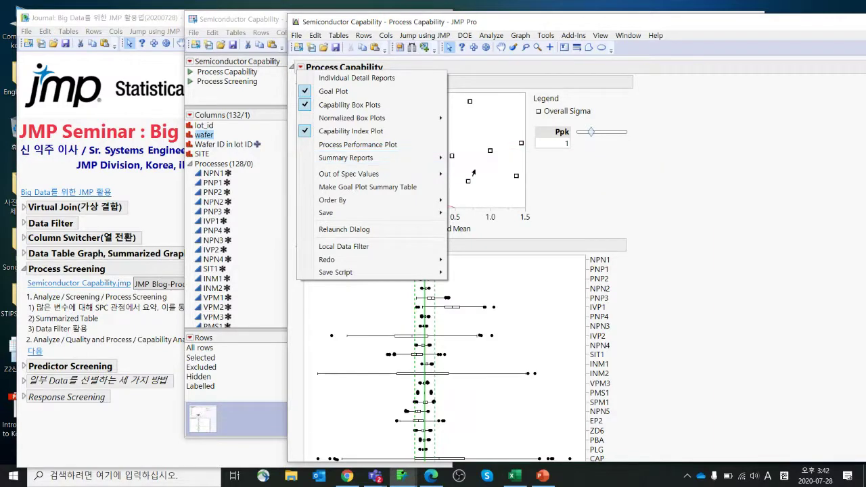
left_click(599, 36)
left_click(362, 30)
left_click_drag(517, 29, 309, 28)
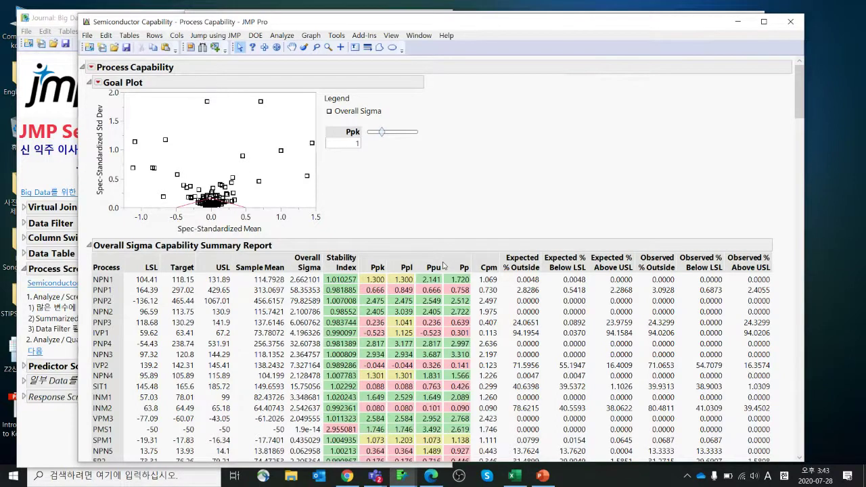
Review the columns available for the Overall Sigma Capability Summary Report without changing them, and shift the report window aside.
right_click(443, 266)
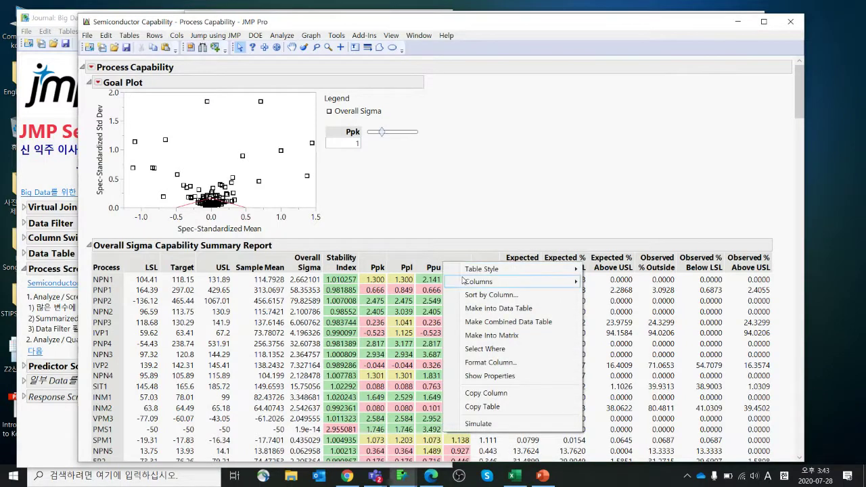
mouse_move(463, 280)
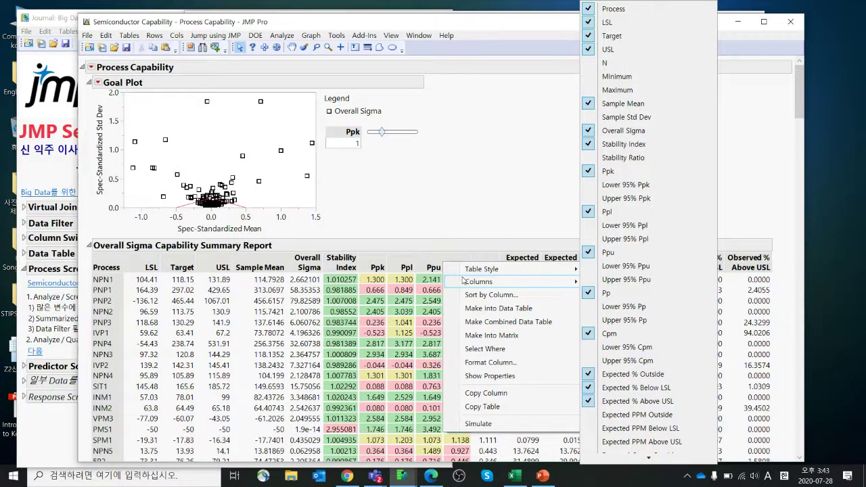
left_click(446, 220)
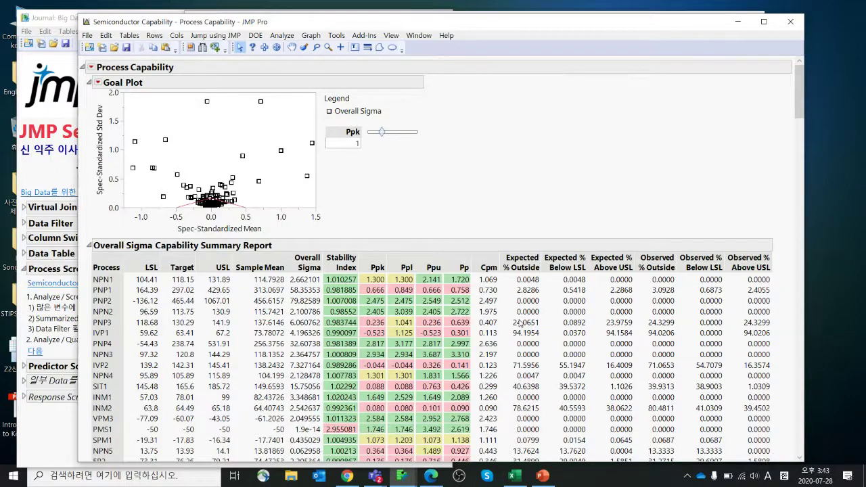
left_click_drag(490, 25, 541, 18)
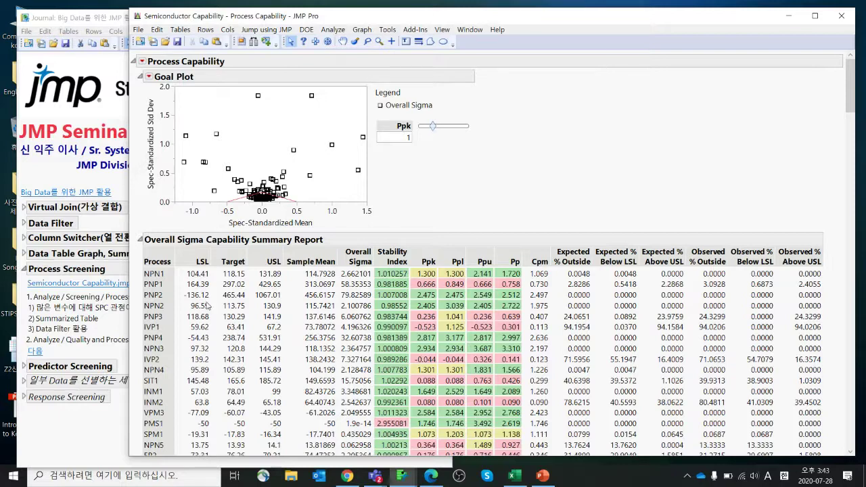
Make the Overall Sigma Capability Summary Report into a data table, widen its window, and select the Ppk through Pp columns.
right_click(424, 260)
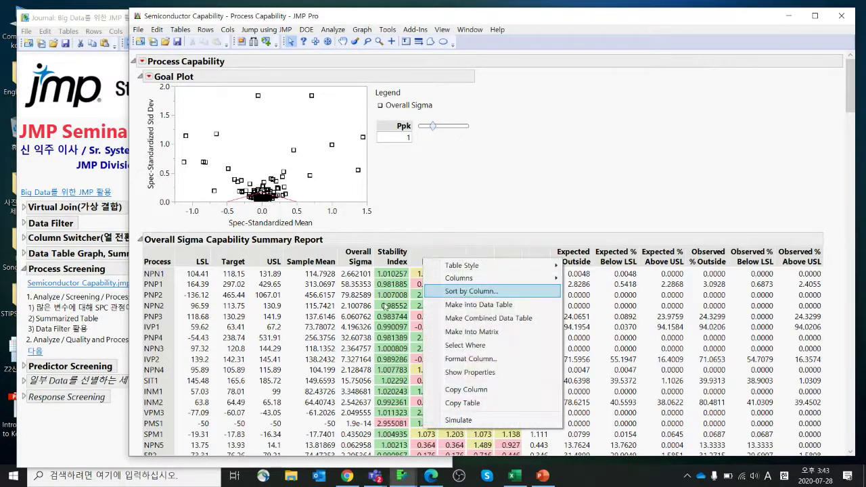
left_click(454, 306)
left_click_drag(468, 332, 788, 330)
left_click(530, 76)
left_click_drag(503, 77, 589, 76)
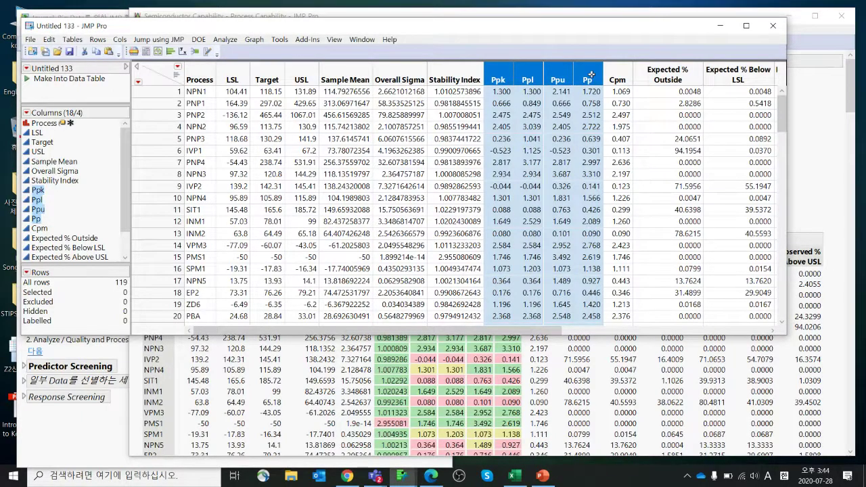
Close the new summary table, the Process Capability report and the Semiconductor Capability data table without saving changes.
left_click(772, 26)
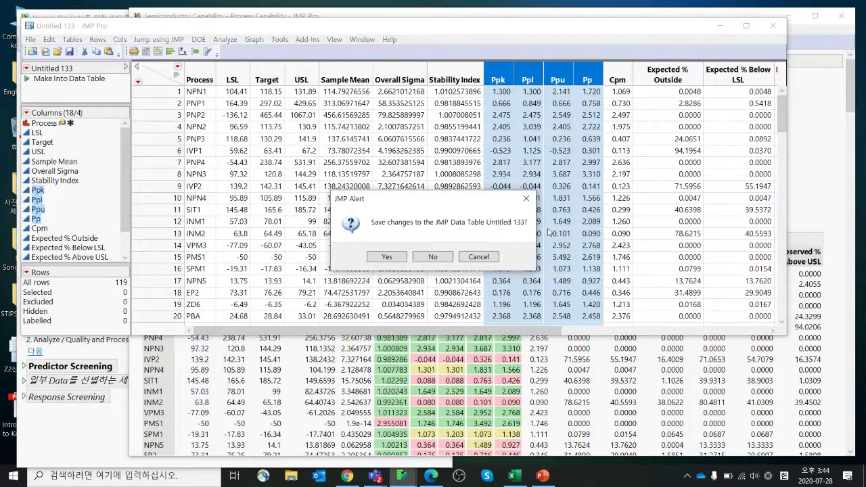
left_click(442, 258)
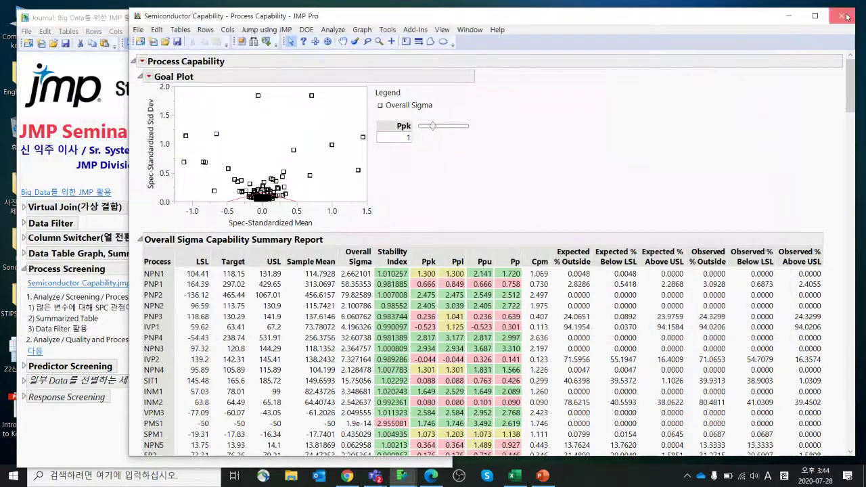
left_click(841, 15)
left_click(750, 18)
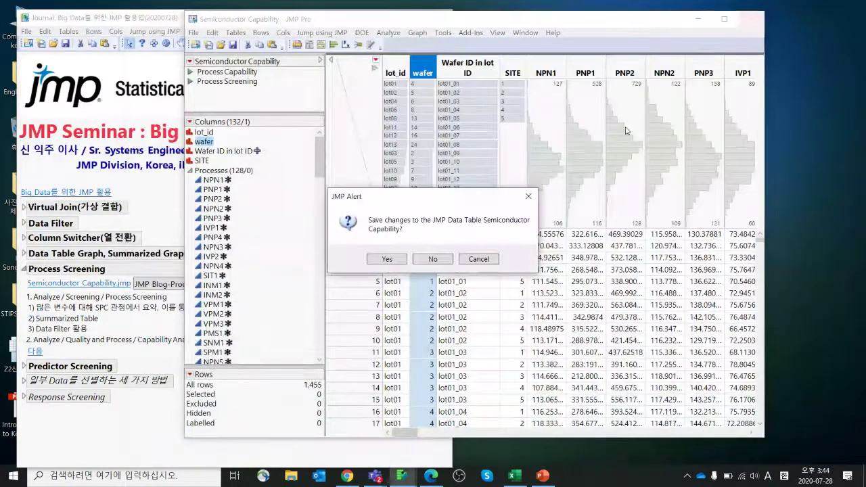
left_click(442, 259)
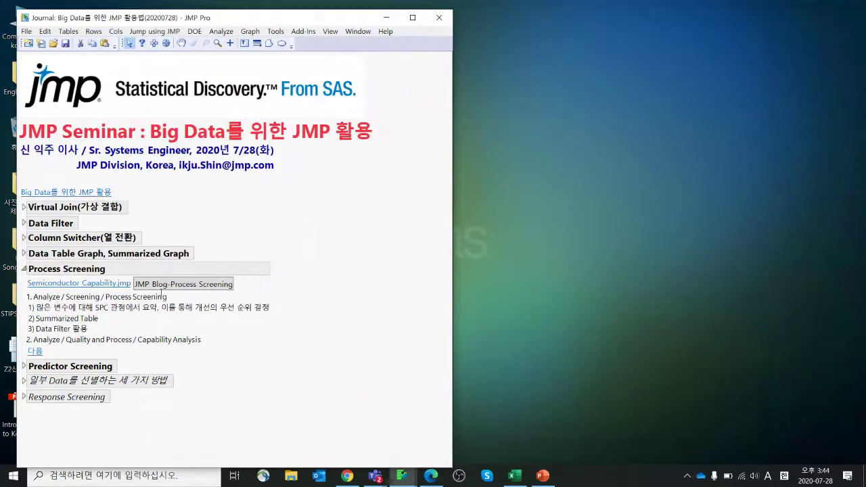
Collapse the Process Screening section of the seminar journal and expand the Predictor Screening section.
left_click(24, 269)
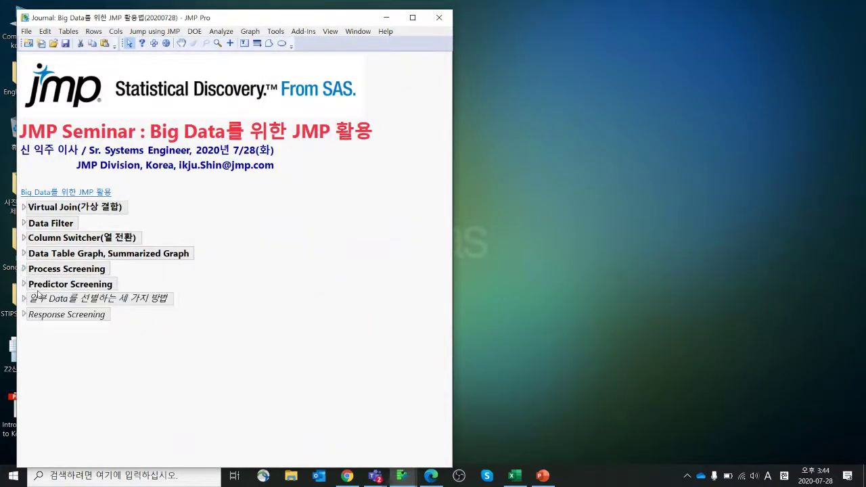
left_click(24, 284)
mouse_move(231, 269)
left_mouse_down()
mouse_move(166, 330)
mouse_move(233, 262)
left_mouse_up()
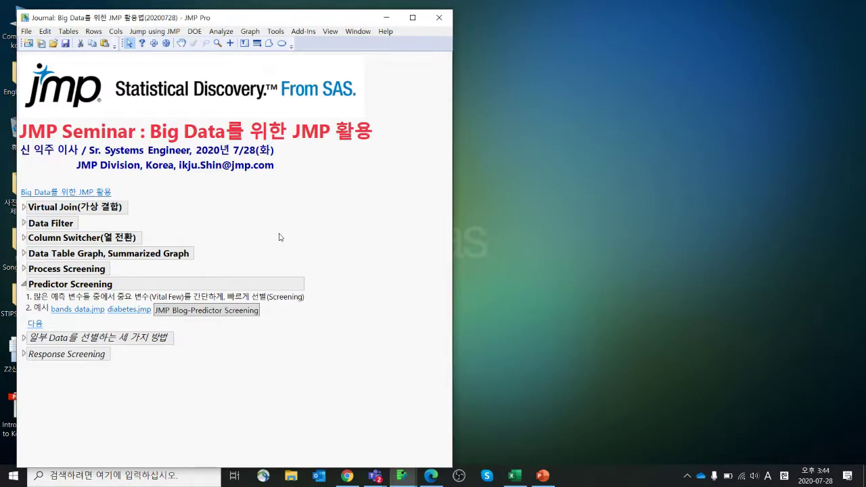
Look over the Predictive Modeling and Screening analyses and point out Predictor Screening without launching it.
left_click(221, 32)
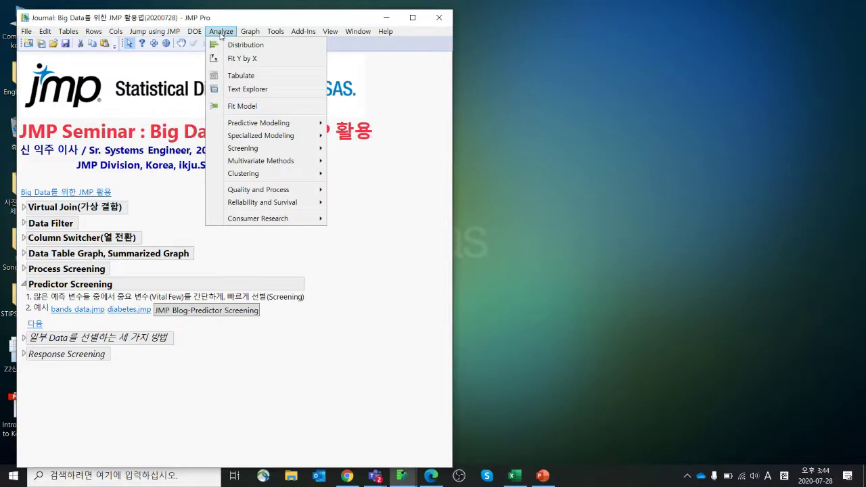
mouse_move(267, 127)
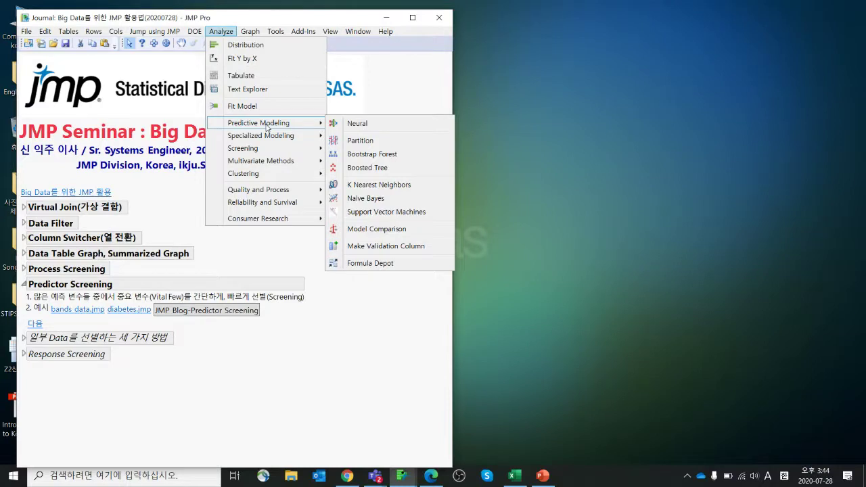
mouse_move(269, 149)
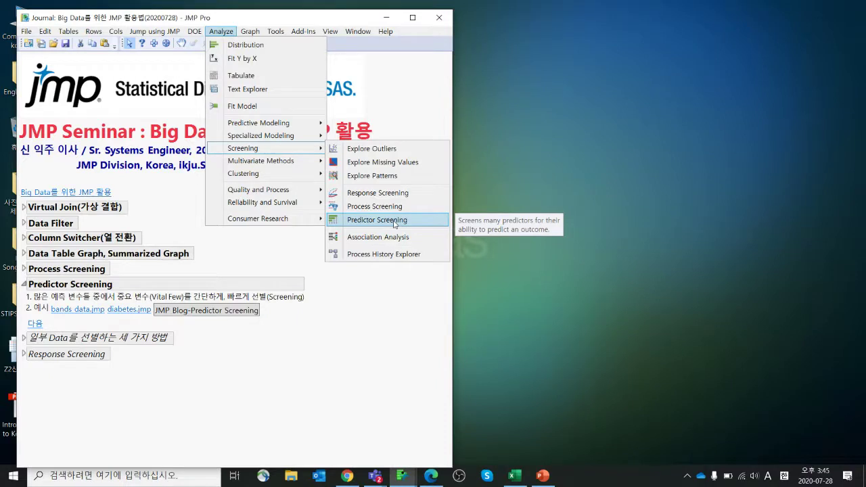
left_click(268, 390)
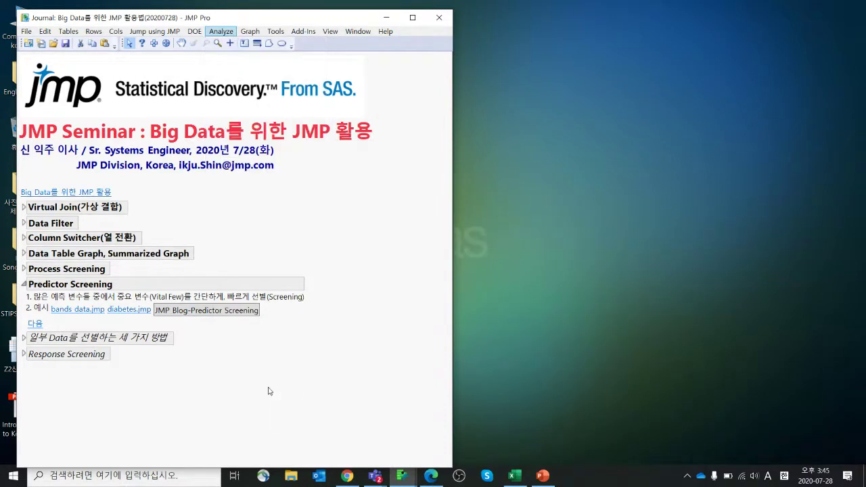
Open bands data.jmp from the journal, move and enlarge its window, and clear the row selection.
left_click(81, 312)
left_click_drag(557, 120, 392, 16)
left_click_drag(723, 340, 775, 455)
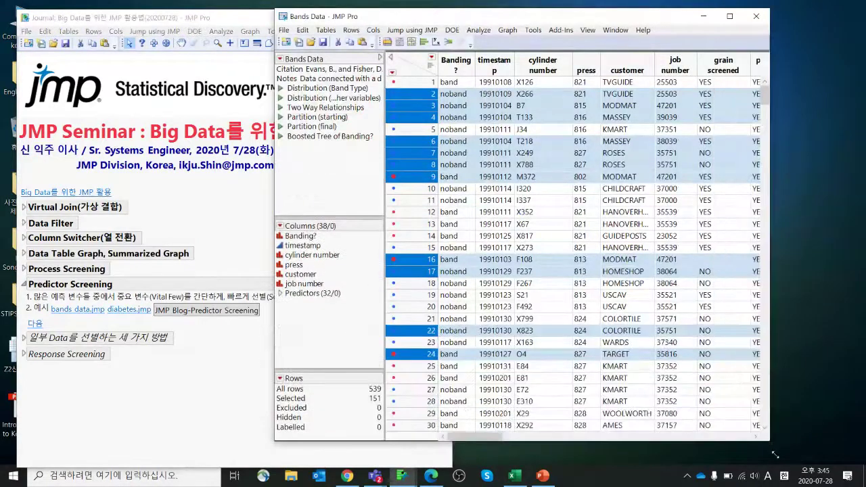
left_click(407, 70)
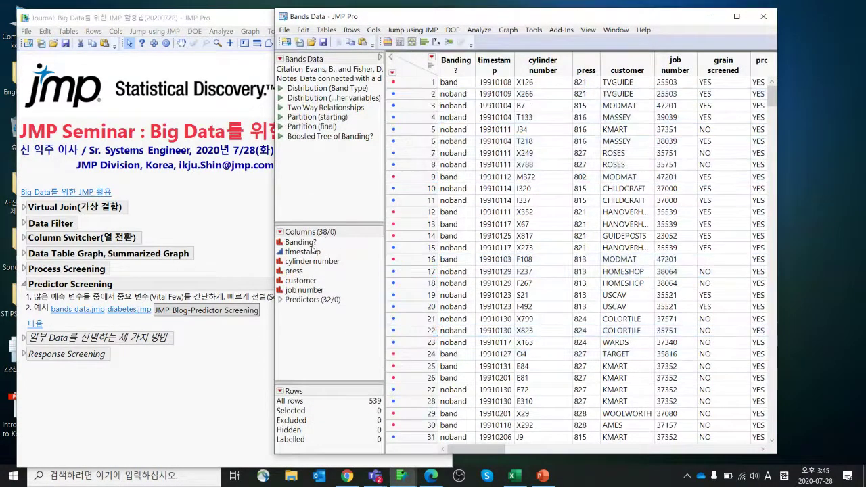
Point out the Banding? column, expand the Predictors group in an enlarged column list, and select the whole group to review its columns.
left_click(463, 60)
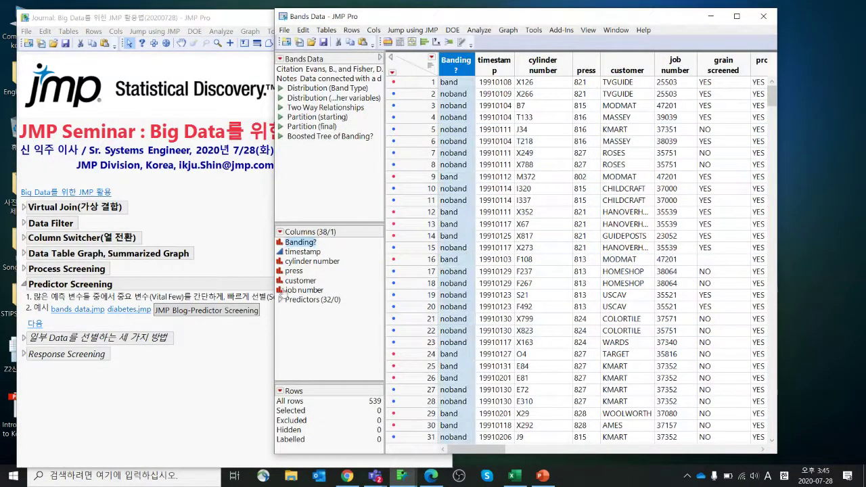
left_click(280, 299)
left_click_drag(354, 222, 354, 145)
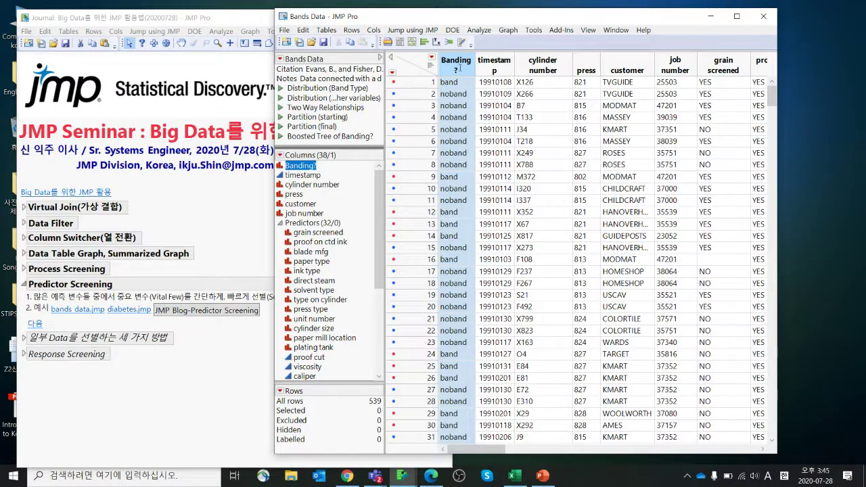
left_click(341, 224)
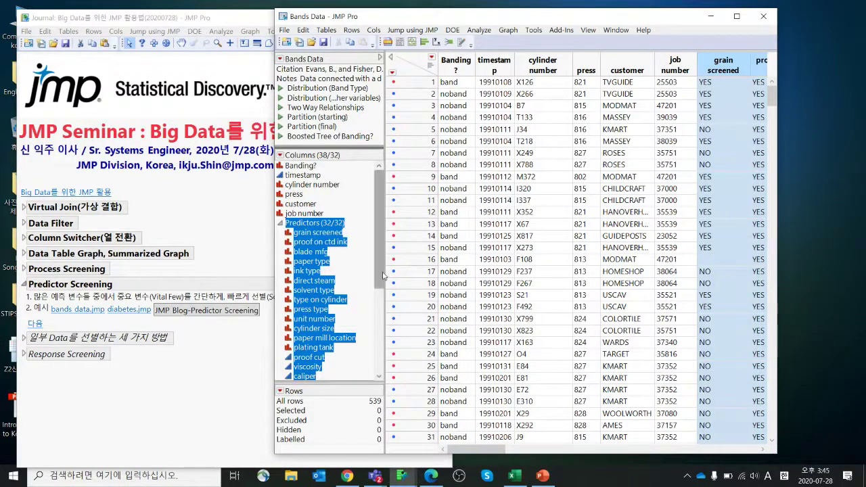
scroll(380, 287, "down", 4)
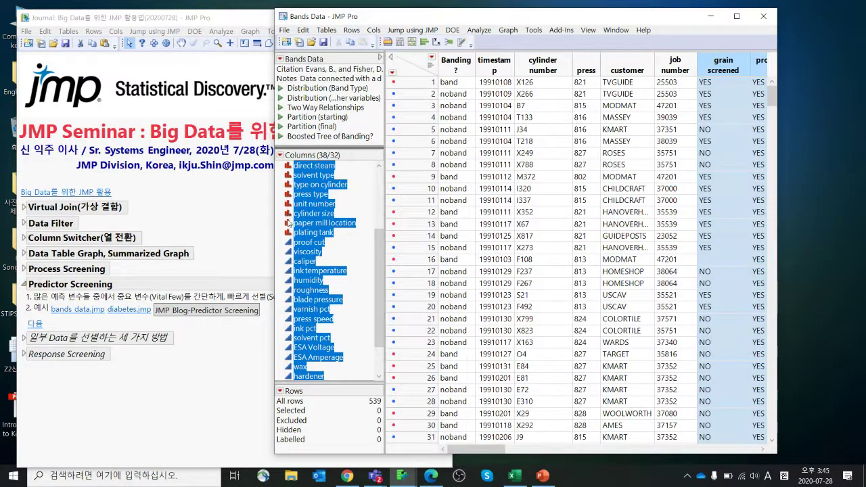
scroll(304, 284, "down", 2)
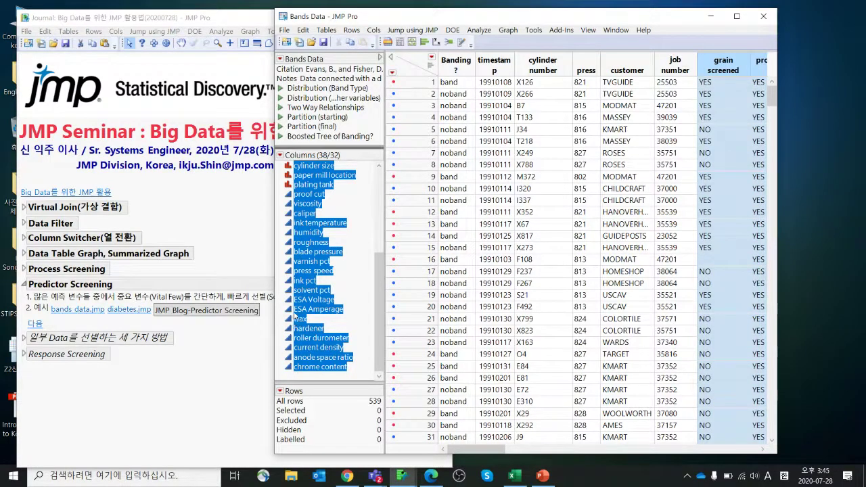
scroll(294, 323, "up", 3)
scroll(298, 308, "up", 3)
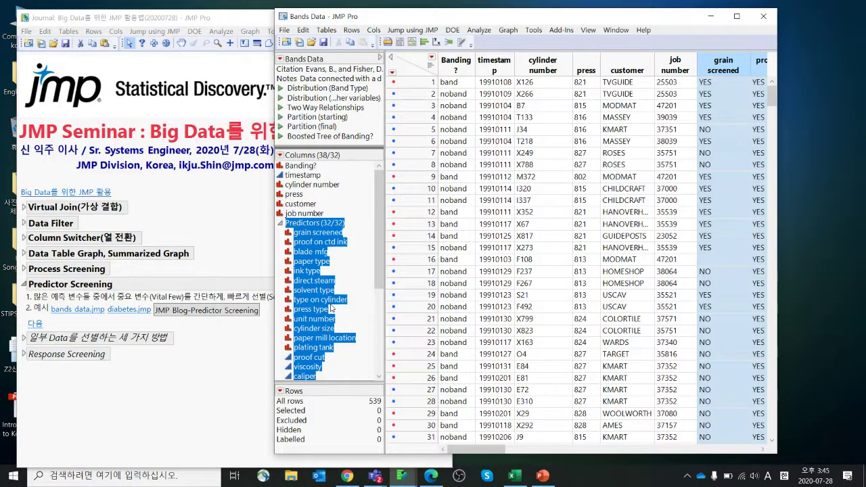
Run Predictor Screening on Bands Data with Banding? as Y, Response and the whole Predictors column group as X.
left_click(477, 31)
mouse_move(551, 148)
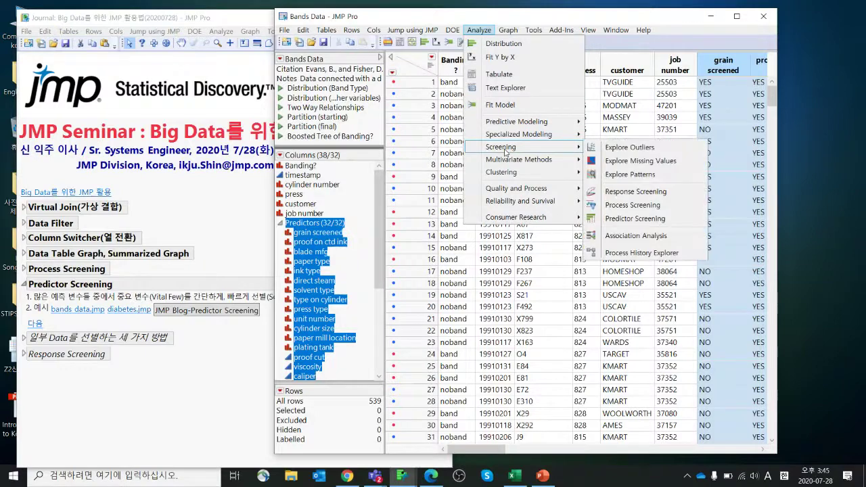
left_click(651, 220)
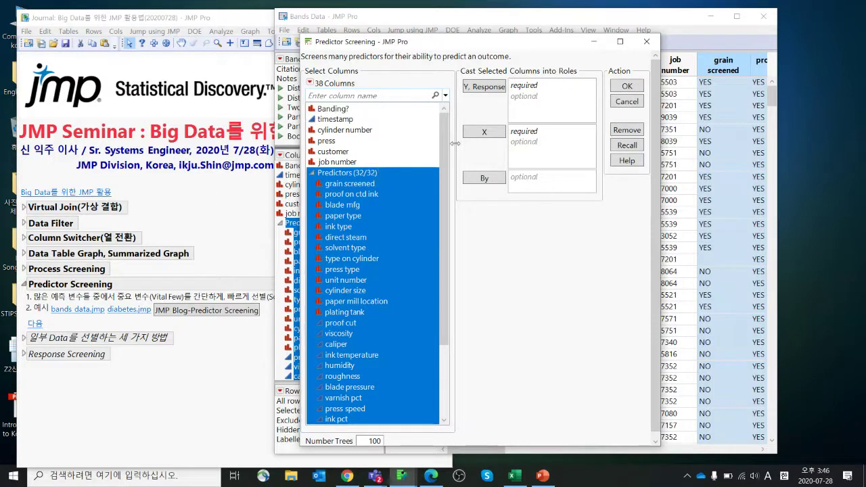
left_click(483, 131)
left_click(372, 110)
left_click(483, 87)
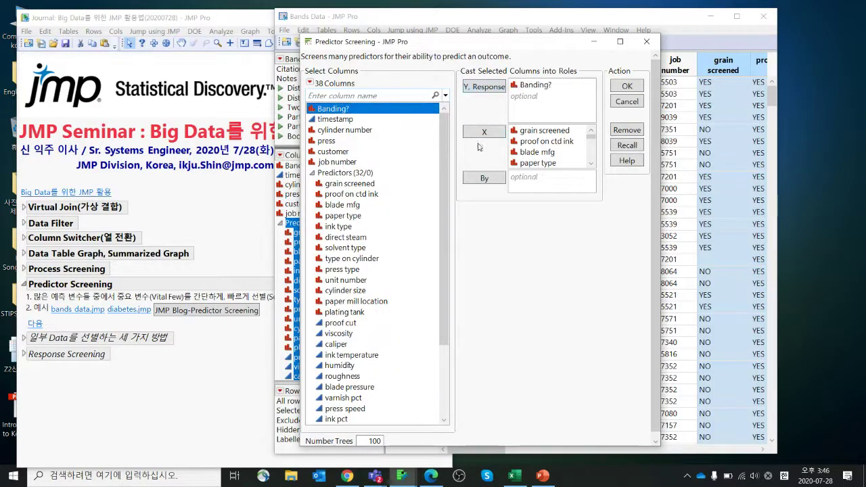
left_click(623, 86)
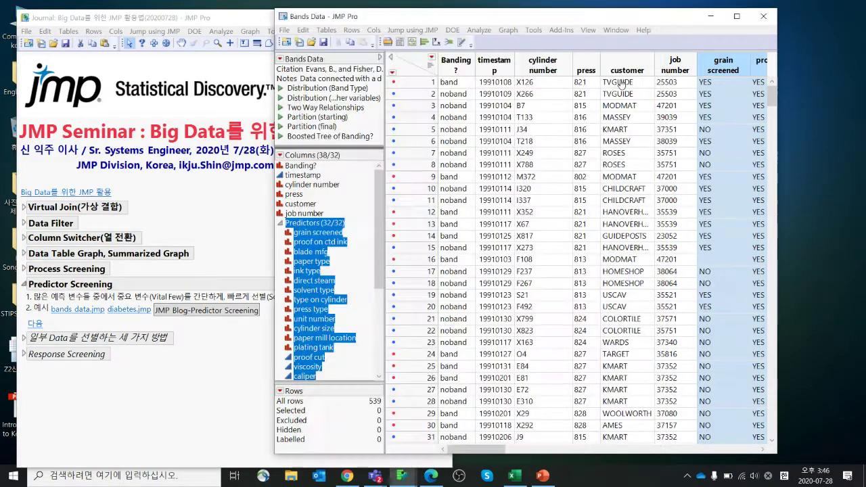
Select the five top-ranked predictors, solvent pct through press type, in the Predictor Screening report and close the report.
left_click_drag(229, 38, 459, 43)
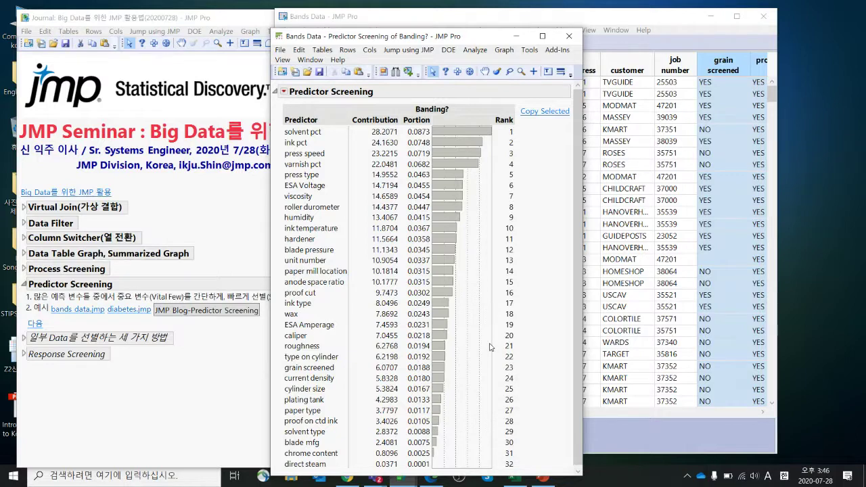
left_click_drag(340, 132, 337, 175)
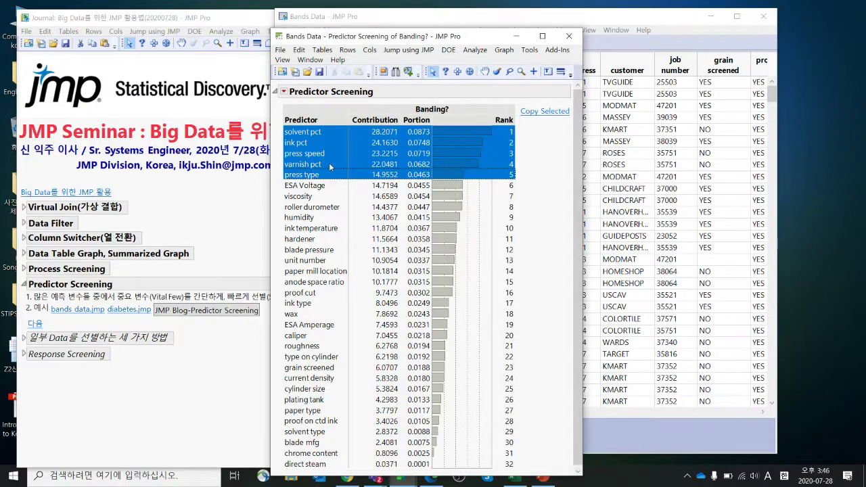
left_click(569, 36)
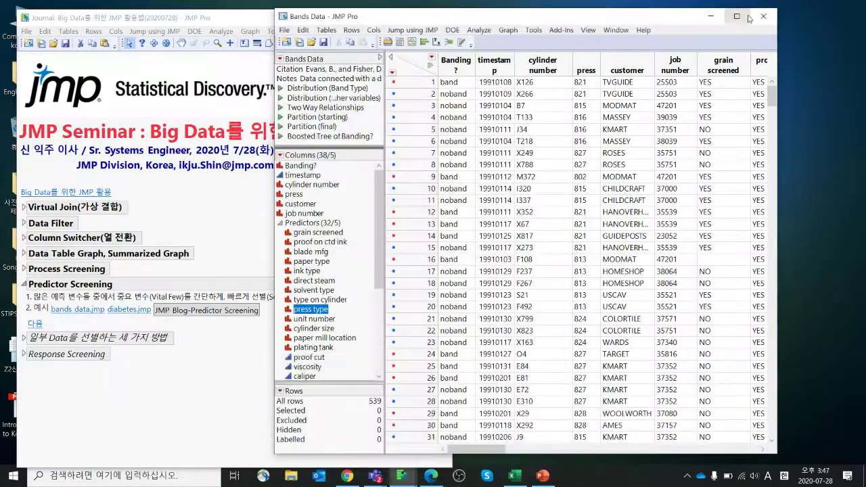
Close Bands Data without saving, open diabetes.jmp from the journal, and reposition and enlarge its window and column list.
left_click(762, 15)
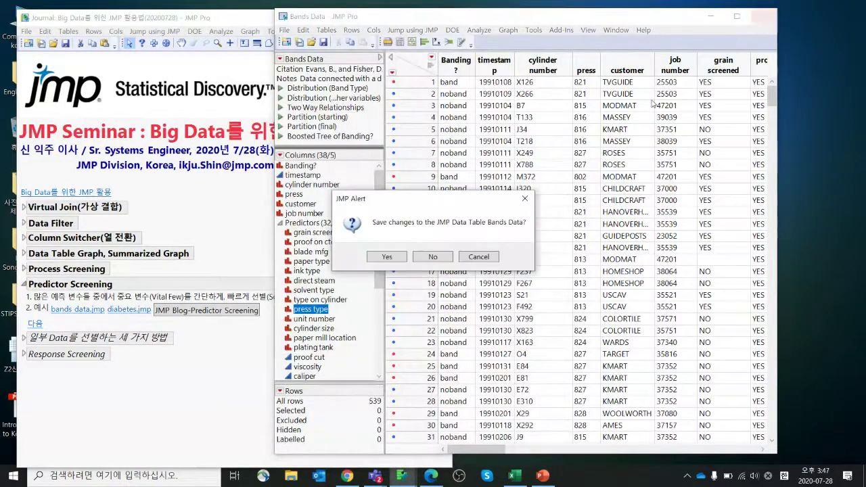
left_click(432, 257)
left_click(131, 310)
left_click_drag(590, 148, 359, 42)
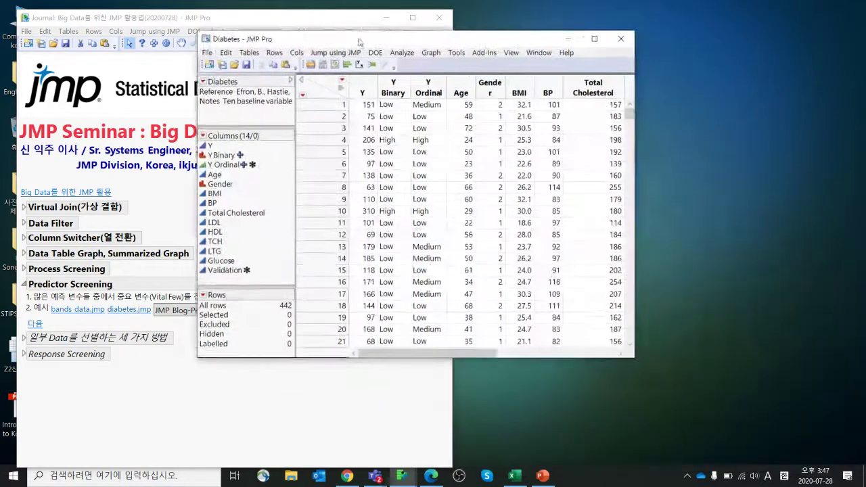
left_click_drag(633, 356, 795, 450)
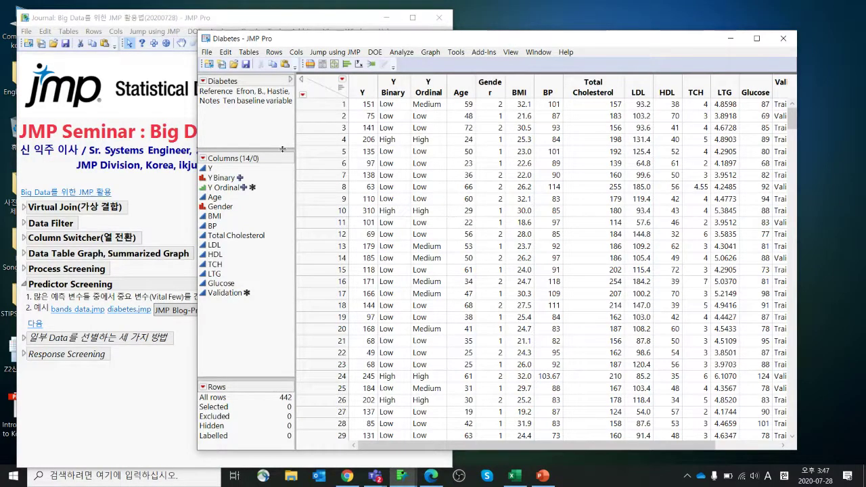
left_click_drag(283, 149, 281, 134)
left_click_drag(368, 42, 362, 28)
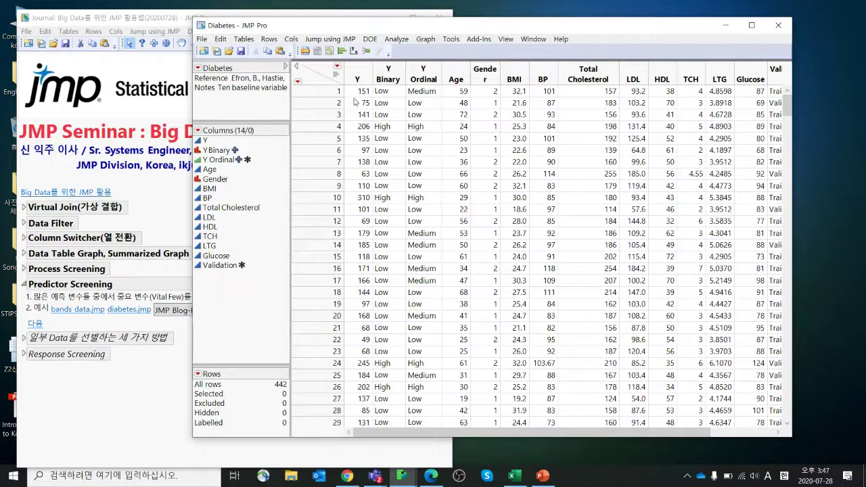
Review the Y, Y Binary and Y Ordinal response columns and the Age through Glucose predictor columns by selecting them in the Diabetes table.
left_click(357, 73)
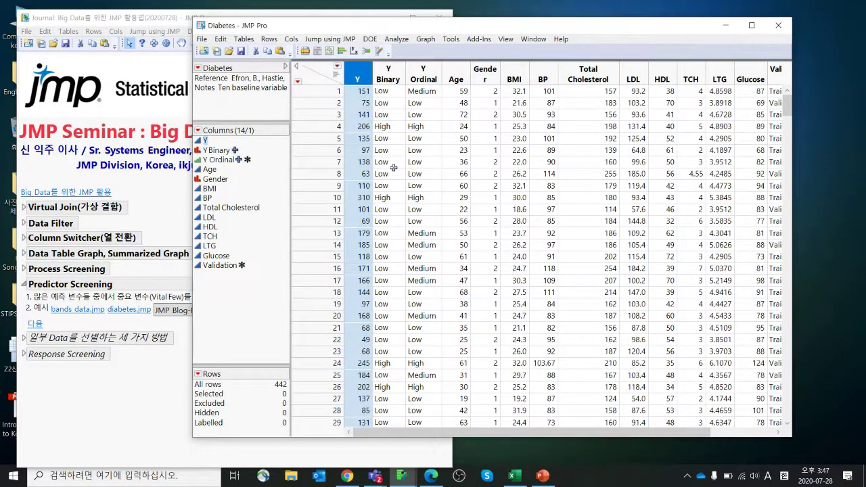
left_click_drag(458, 76, 740, 71)
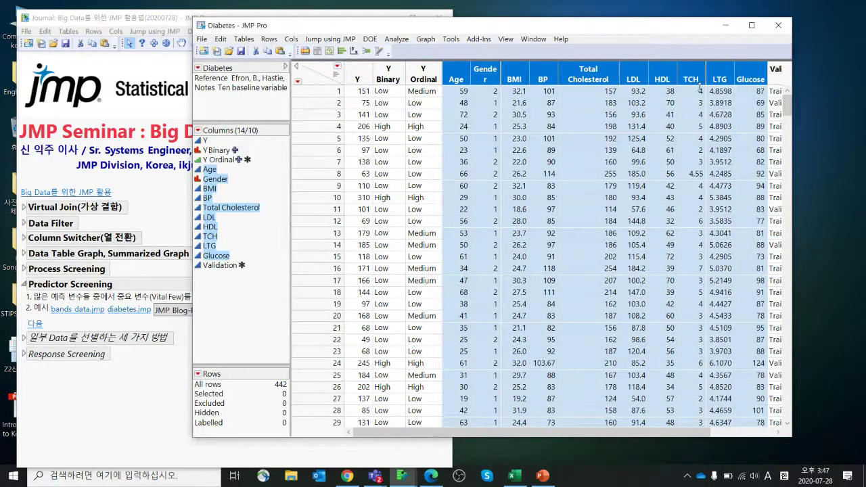
left_click(363, 77)
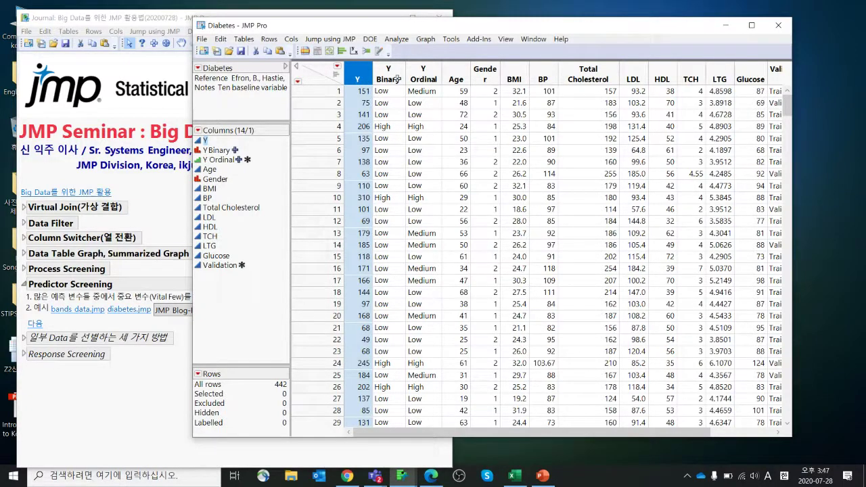
left_click_drag(397, 79, 423, 79)
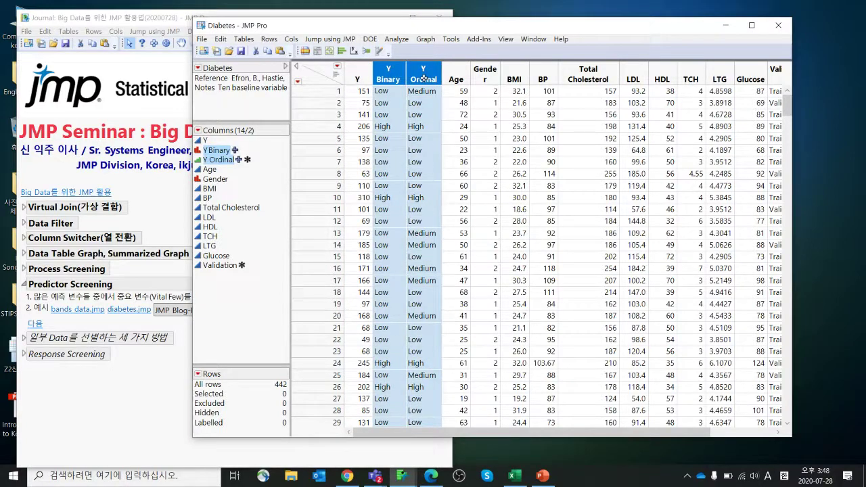
left_click(360, 77)
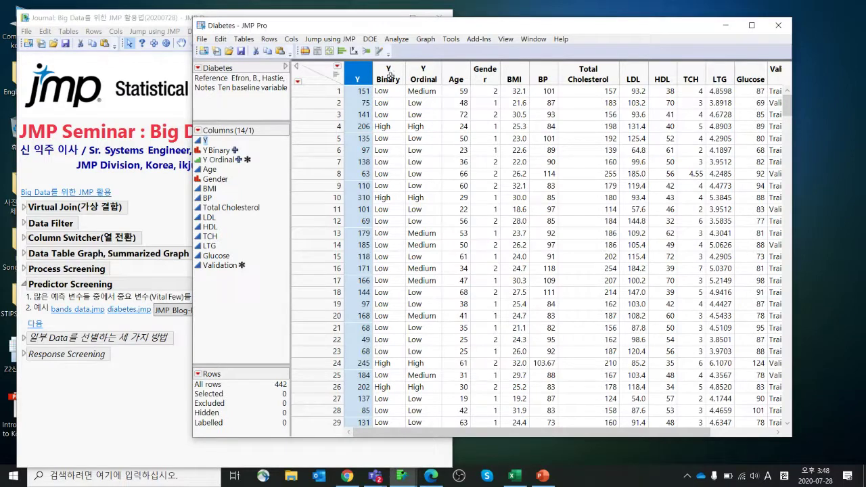
left_click(389, 75)
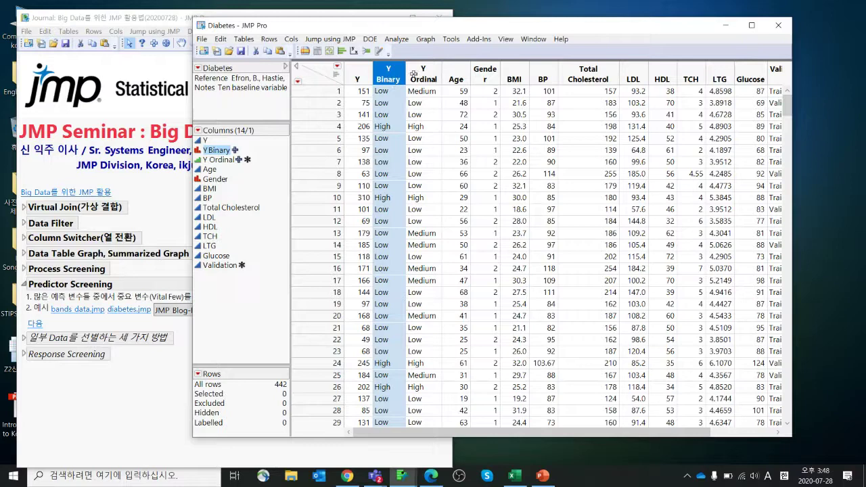
left_click(414, 74)
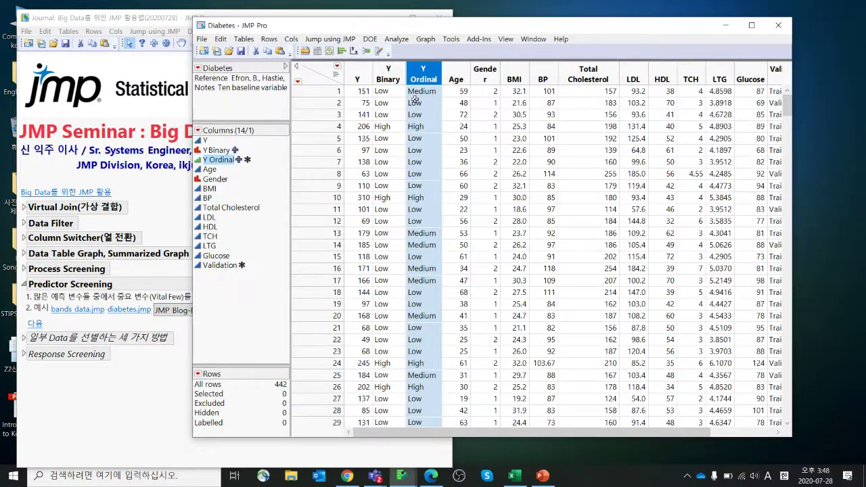
left_click_drag(358, 76, 424, 79)
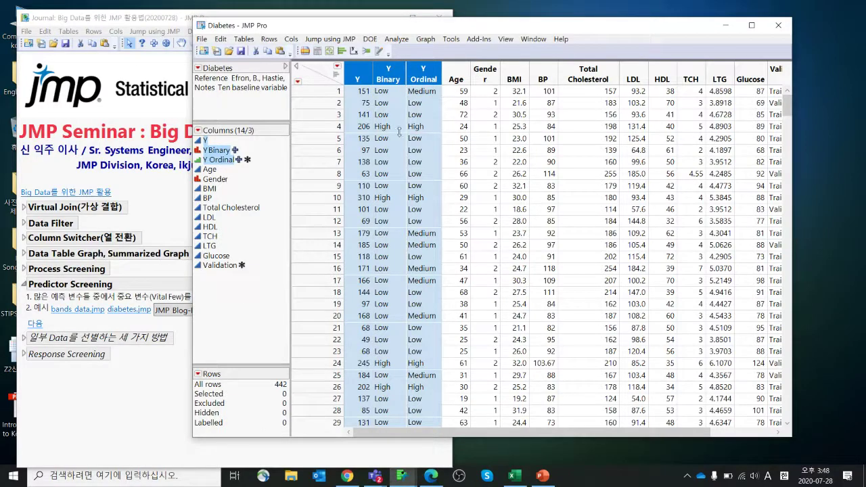
Run Predictor Screening with Y, Y Binary and Y Ordinal as Y, Response and Age through Glucose as X.
left_click_drag(457, 76, 741, 74)
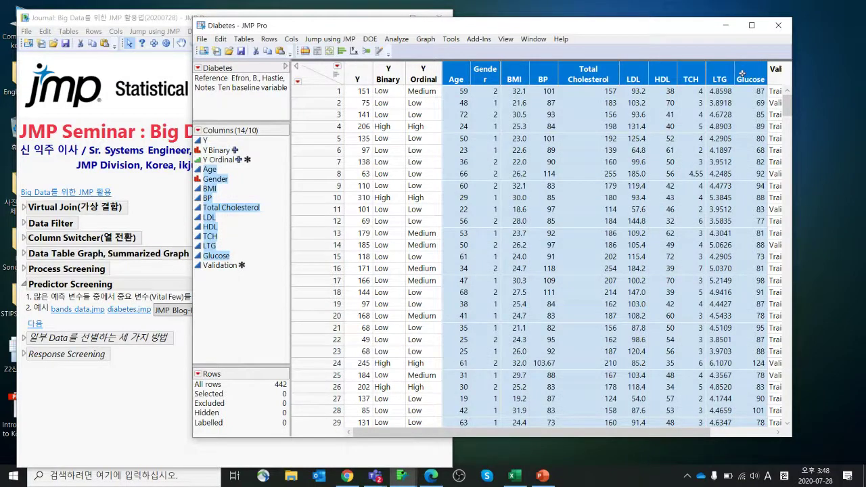
left_click(398, 39)
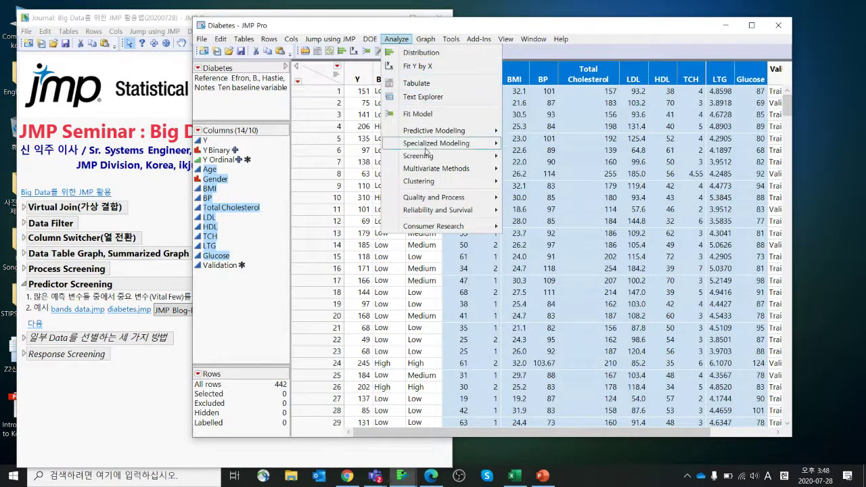
mouse_move(433, 158)
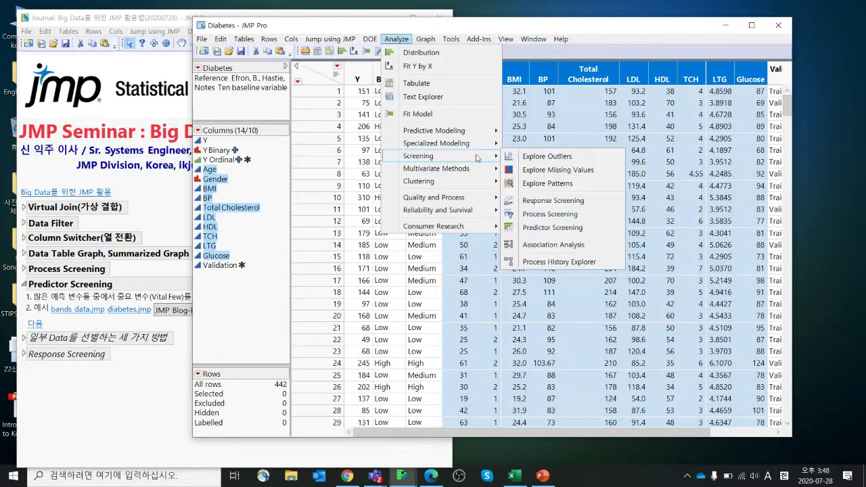
left_click(570, 228)
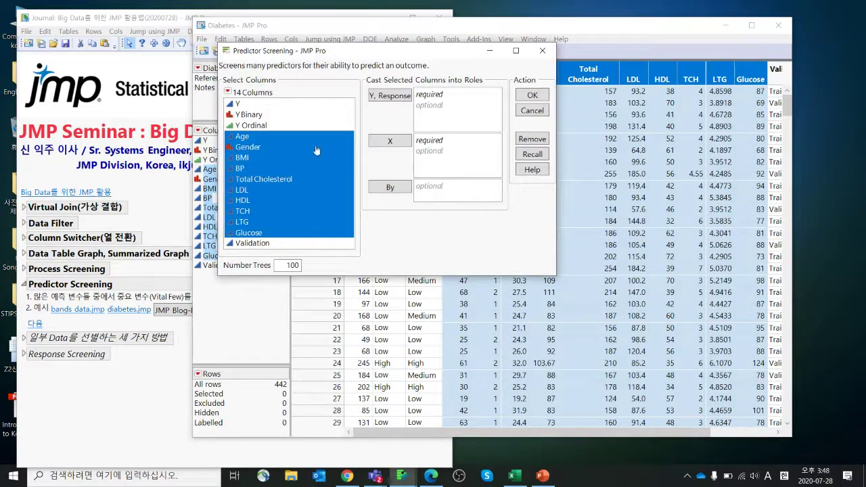
left_click(380, 143)
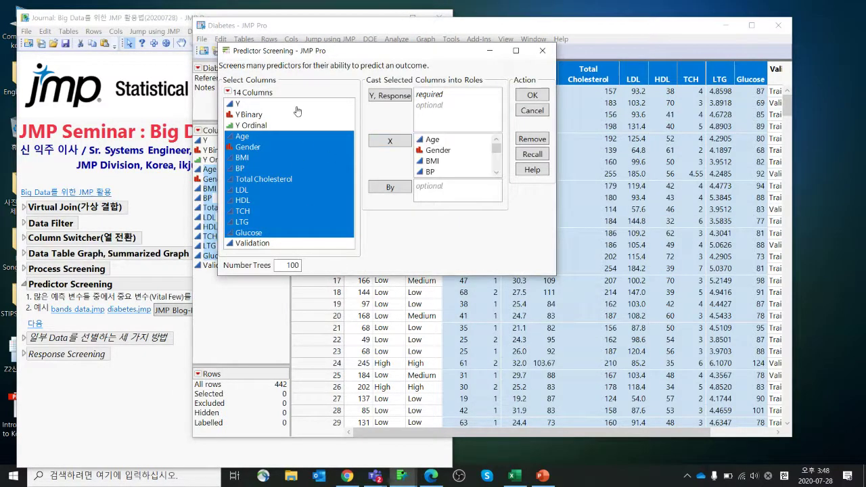
left_click_drag(296, 104, 299, 125)
left_click(390, 96)
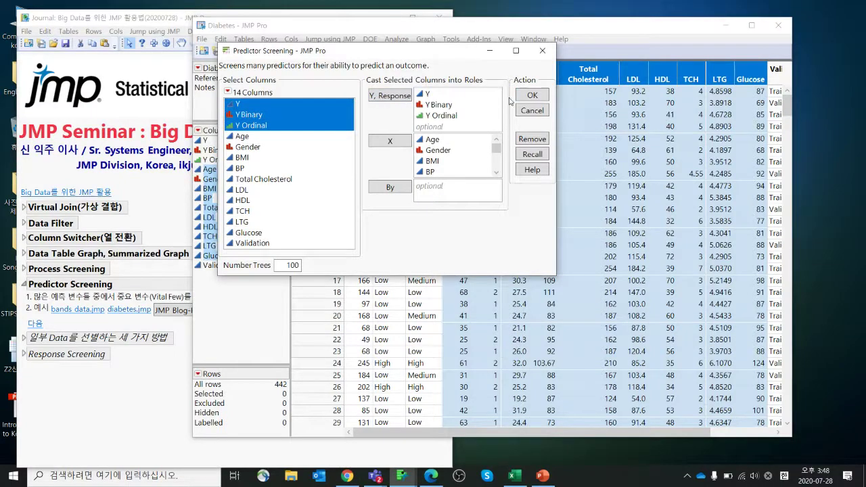
left_click(531, 96)
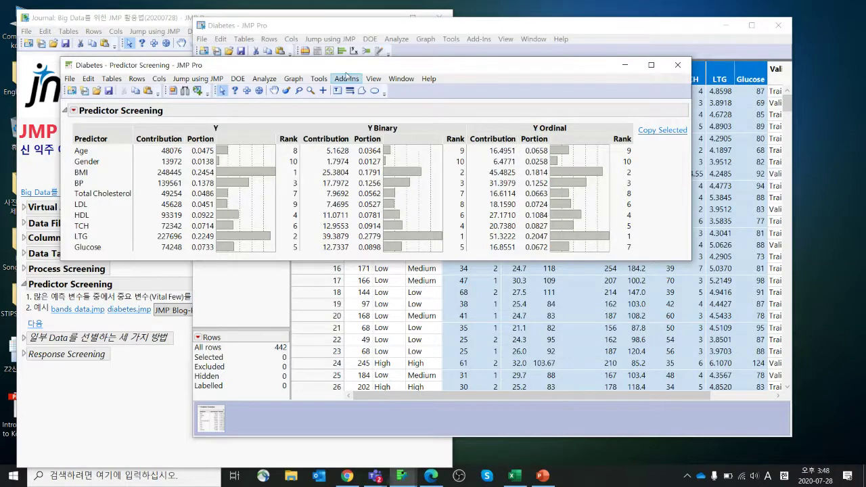
Reposition the Predictor Screening report and sort its table by the Rank column for Y in ascending order.
left_click_drag(357, 67, 490, 58)
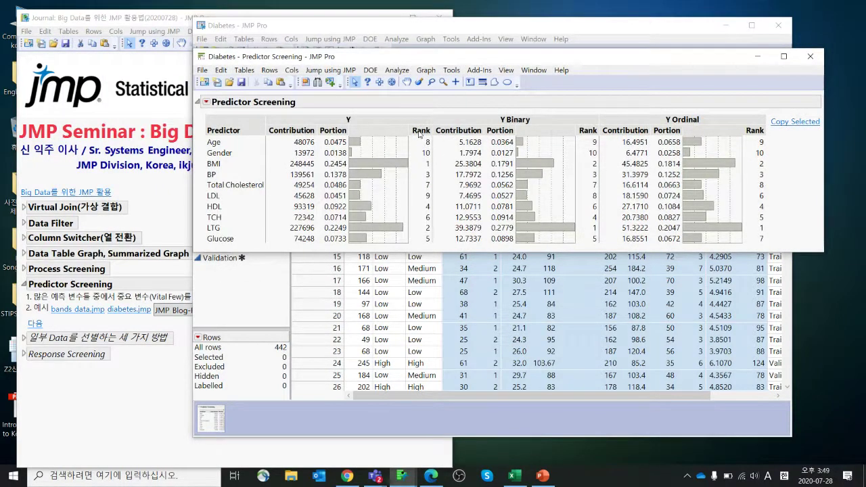
right_click(418, 133)
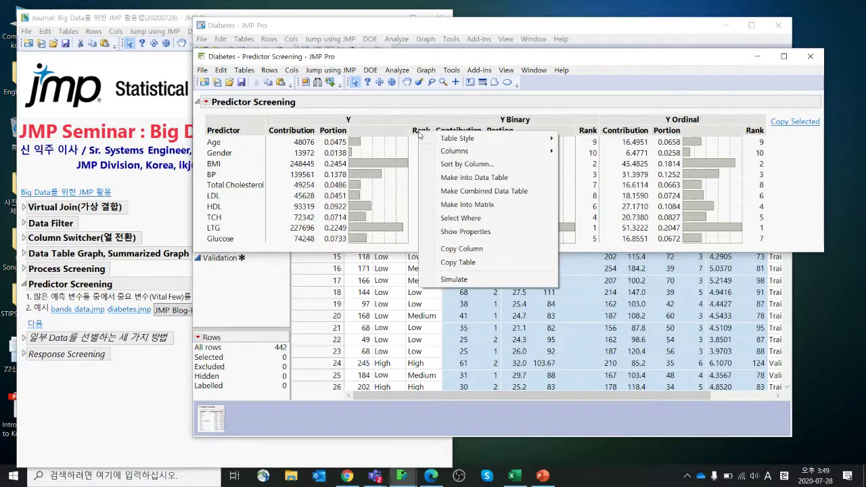
left_click(448, 166)
left_click(397, 283)
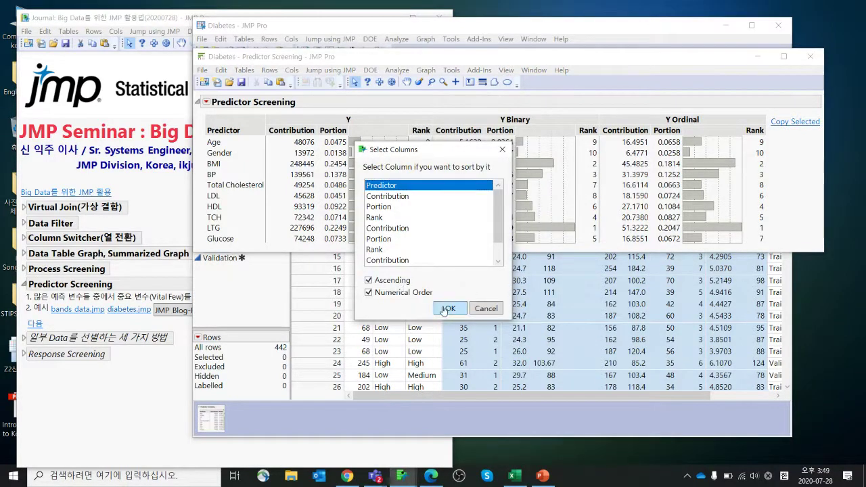
left_click(396, 217)
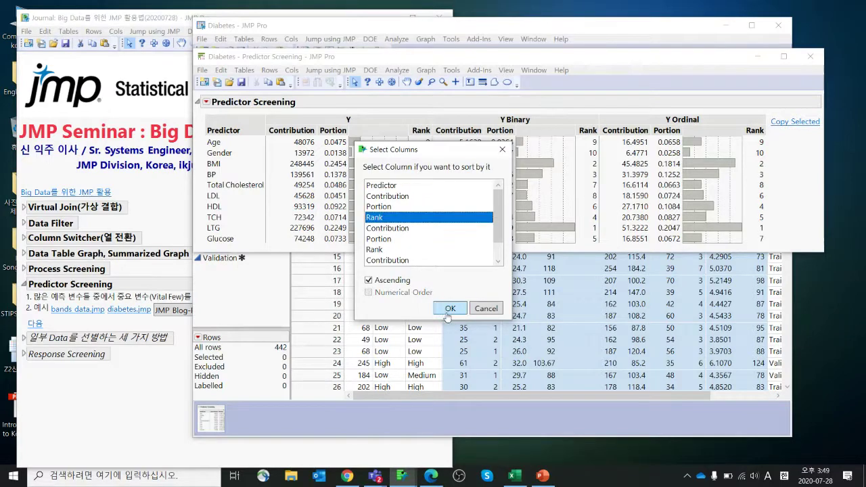
left_click(443, 310)
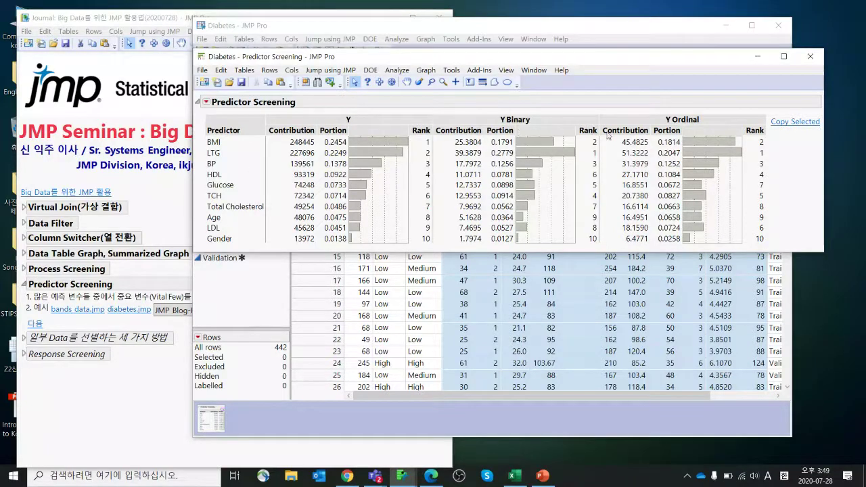
Enlarge the Predictor Screening report, compare predictor contributions and ranks across Y, Y Binary and Y Ordinal, and close the report.
mouse_move(787, 157)
left_mouse_down()
mouse_move(764, 138)
mouse_move(539, 107)
mouse_move(468, 151)
mouse_move(747, 189)
left_mouse_up()
key("Escape")
left_click_drag(768, 251, 791, 434)
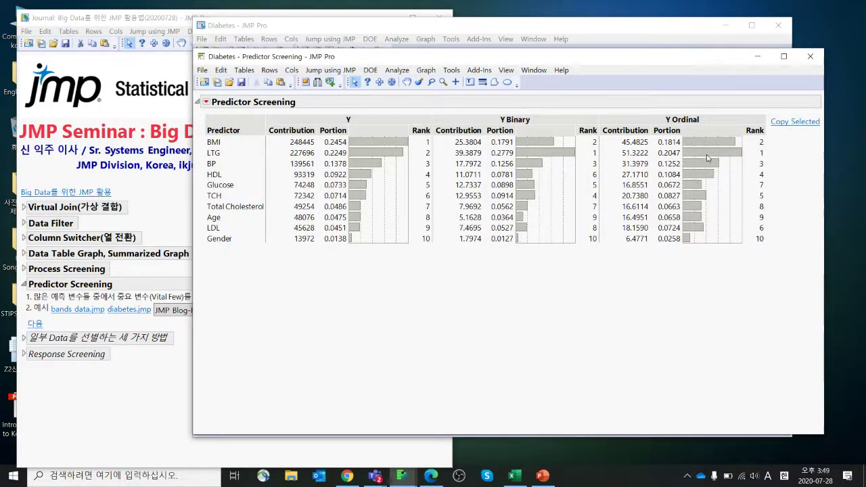
mouse_move(782, 175)
left_mouse_down()
mouse_move(250, 184)
mouse_move(264, 133)
left_mouse_up()
mouse_move(333, 128)
left_mouse_down()
mouse_move(676, 119)
mouse_move(792, 180)
left_mouse_up()
key("Escape")
left_click_drag(598, 286, 455, 283)
mouse_move(332, 243)
left_mouse_down()
mouse_move(767, 182)
mouse_move(656, 291)
left_mouse_up()
key("Escape")
left_click(809, 57)
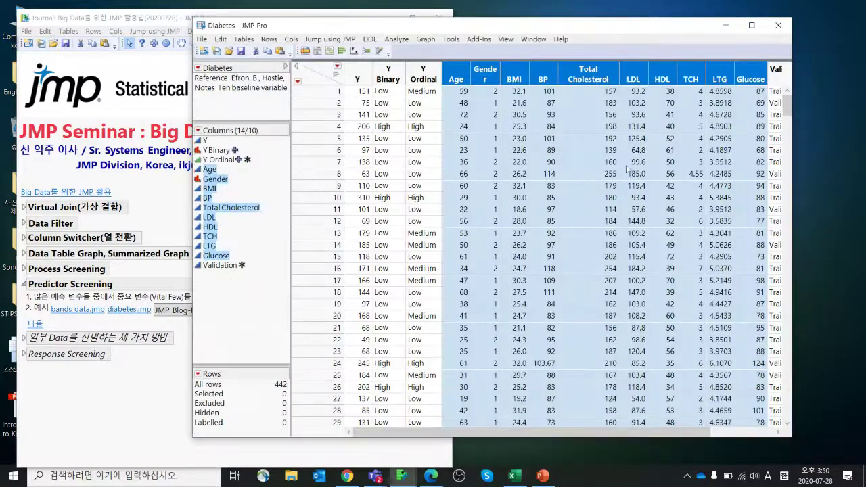
Close the Diabetes table without saving and expand the 일부 Data를 선별하는 세 가지 방법 section in the repositioned journal.
left_click(785, 32)
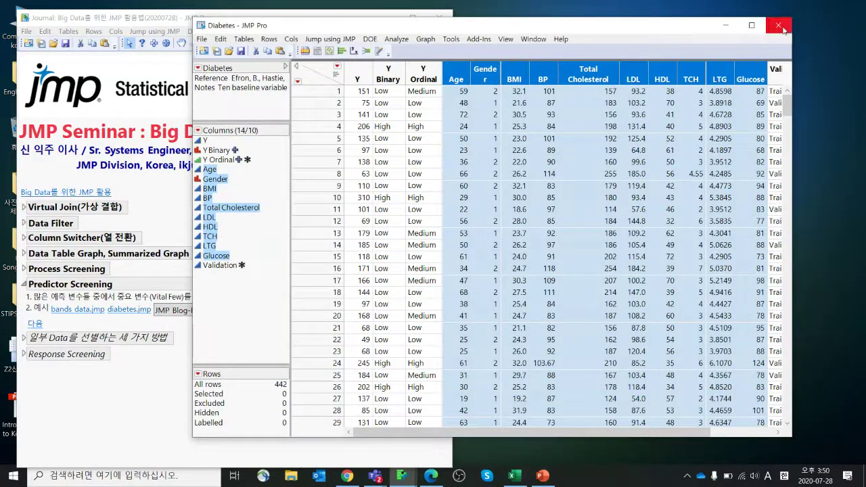
left_click(422, 263)
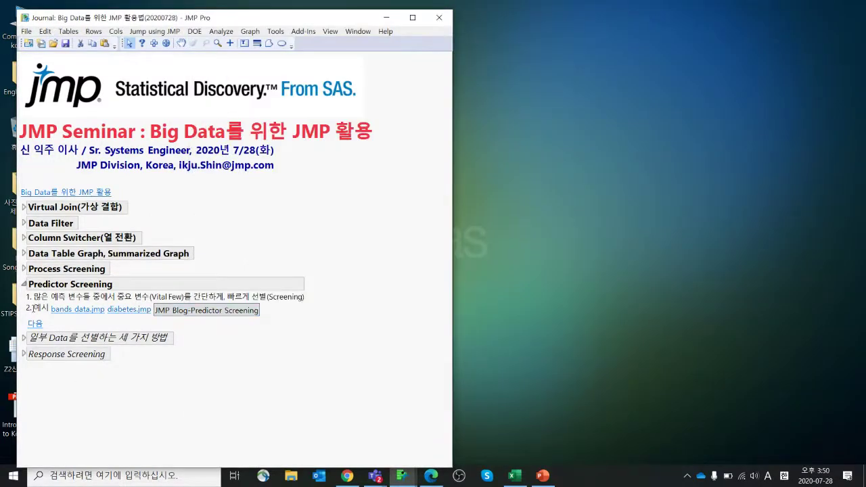
left_click(35, 335)
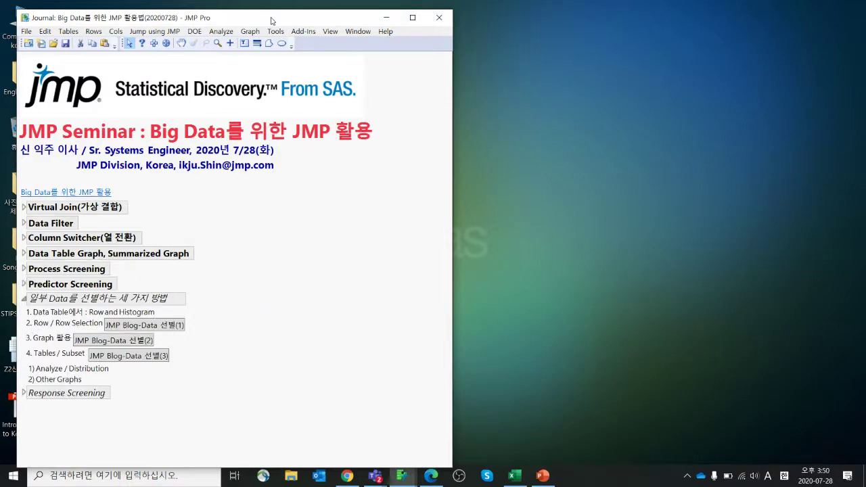
left_click_drag(268, 15, 306, 7)
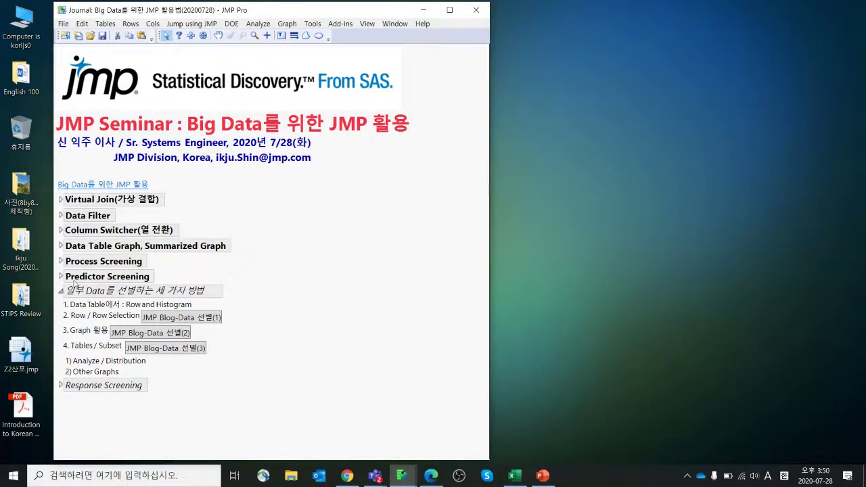
Reopen diabetes.jmp from the journal's Predictor Screening section, collapse that section, enlarge the table window, and return to the journal.
left_click(61, 276)
left_click(156, 301)
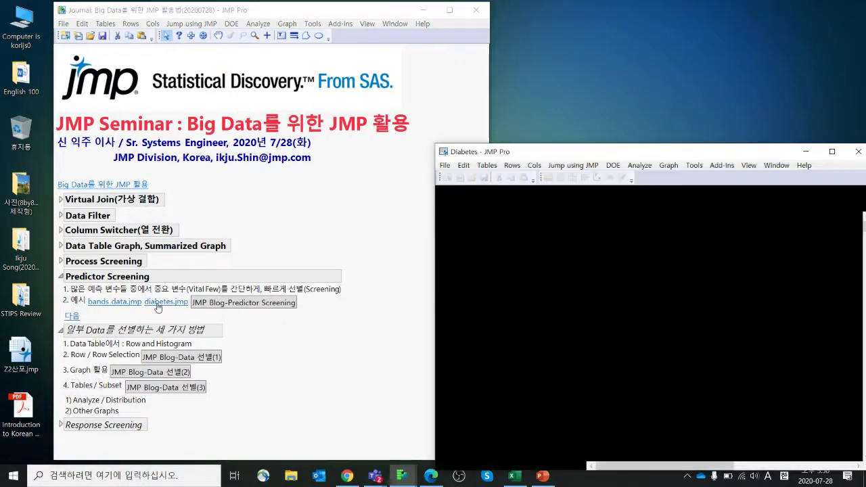
left_click_drag(504, 157, 439, 17)
left_click(61, 278)
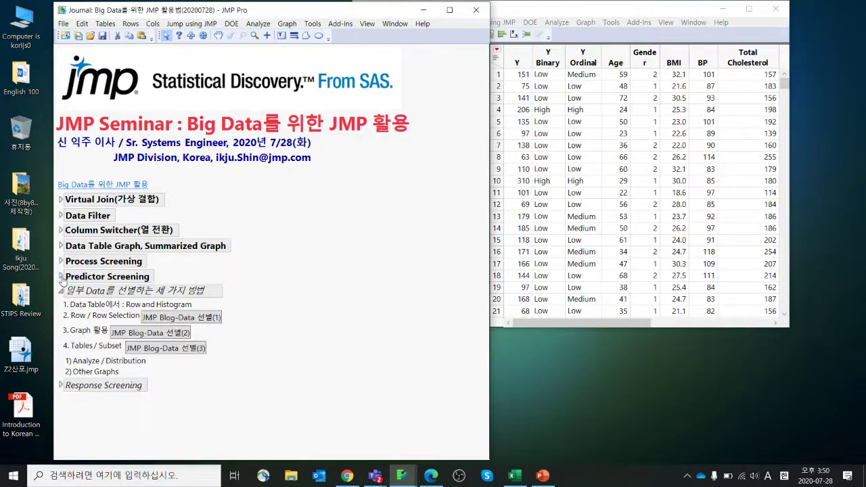
left_click(590, 27)
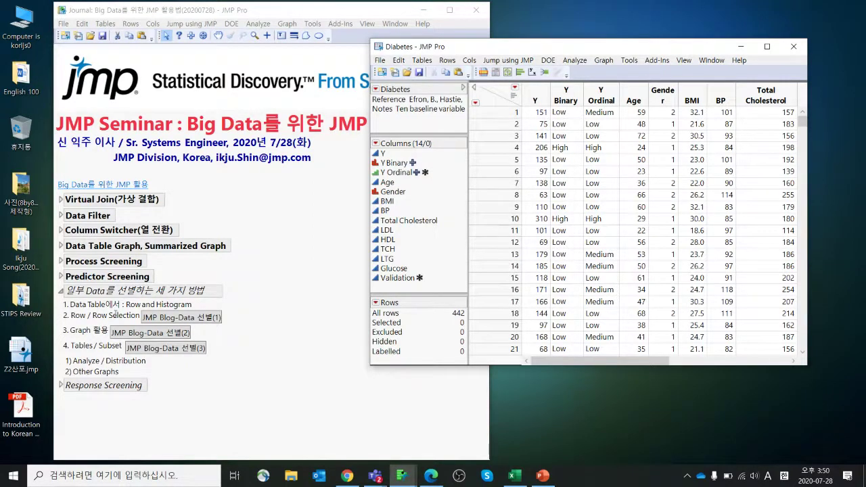
left_click_drag(520, 365, 520, 442)
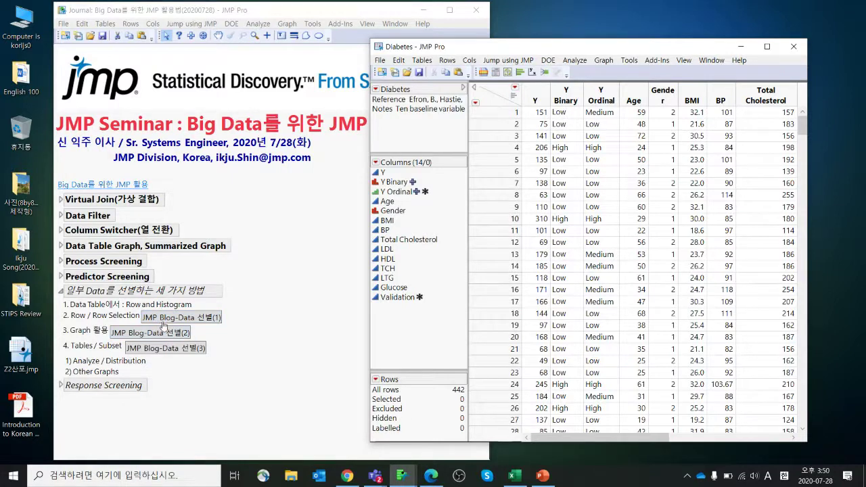
left_click(127, 302)
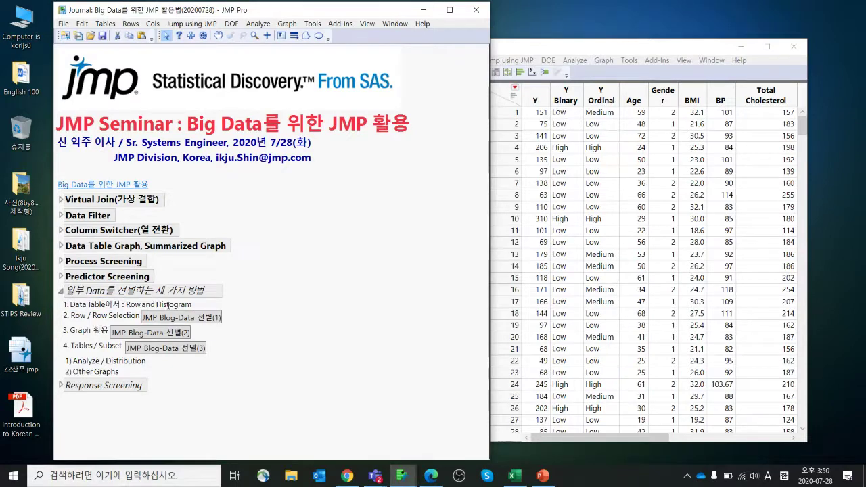
Highlight journal item 1, Data Table에서 : Row and Histogram, and bring the Diabetes table forward in a slightly larger window.
left_click(169, 305)
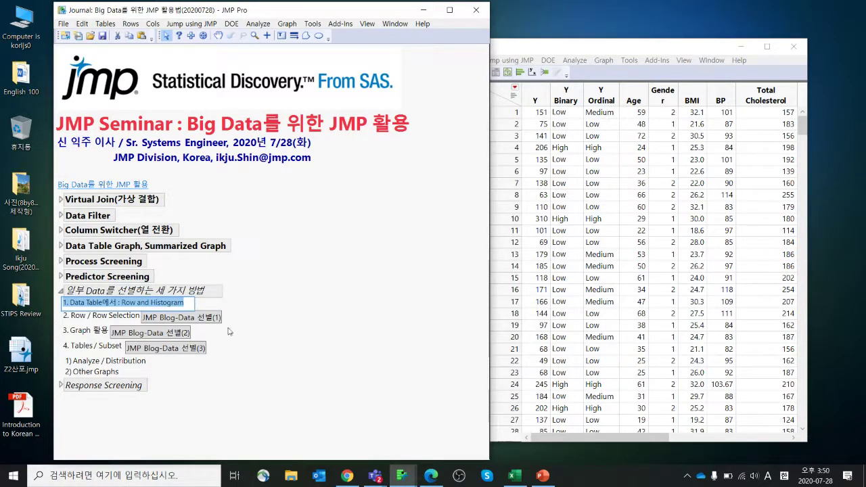
left_click_drag(555, 48, 509, 37)
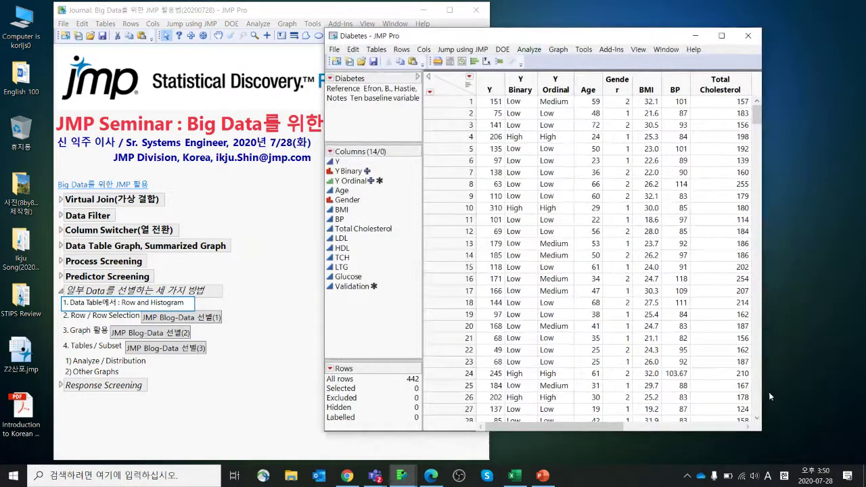
left_click_drag(763, 430, 790, 447)
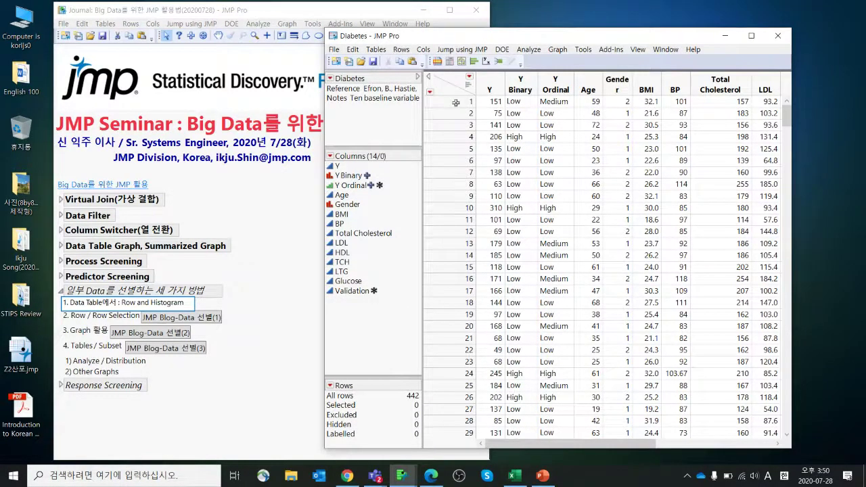
View rows 1 to 10 of the Diabetes table as a linked subset, close the subset and clear the row selection.
left_click_drag(456, 102, 462, 204)
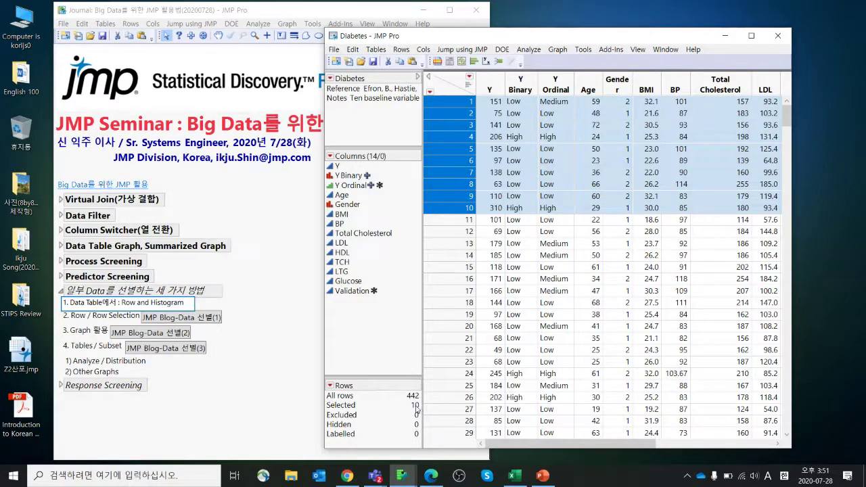
right_click(336, 406)
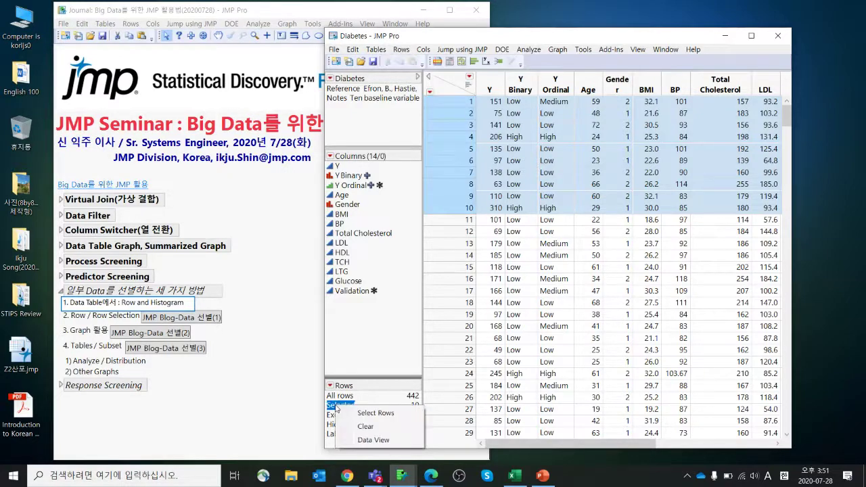
left_click(361, 443)
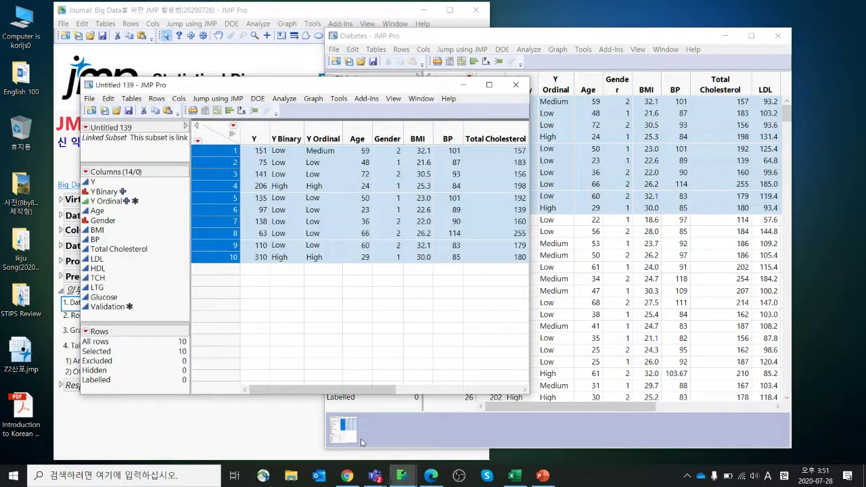
left_click(524, 90)
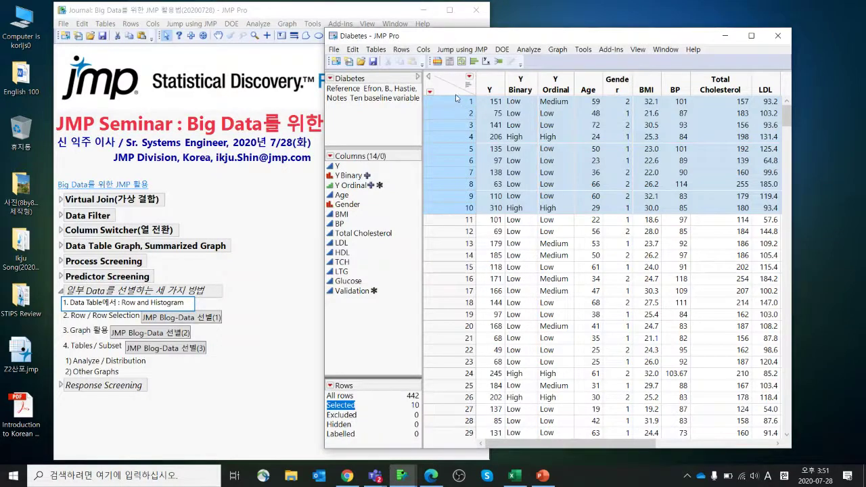
left_click(453, 94)
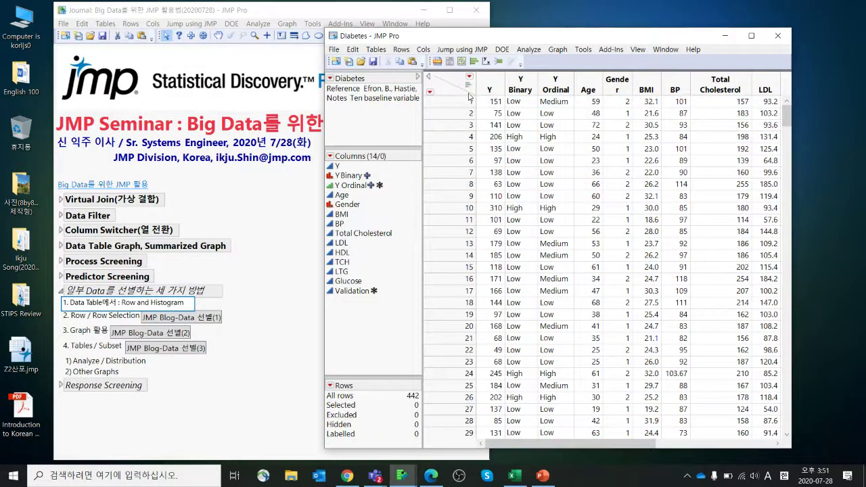
Display enlarged header histograms in the Diabetes table and select three adjacent bars near the middle of the Age histogram.
left_click(468, 86)
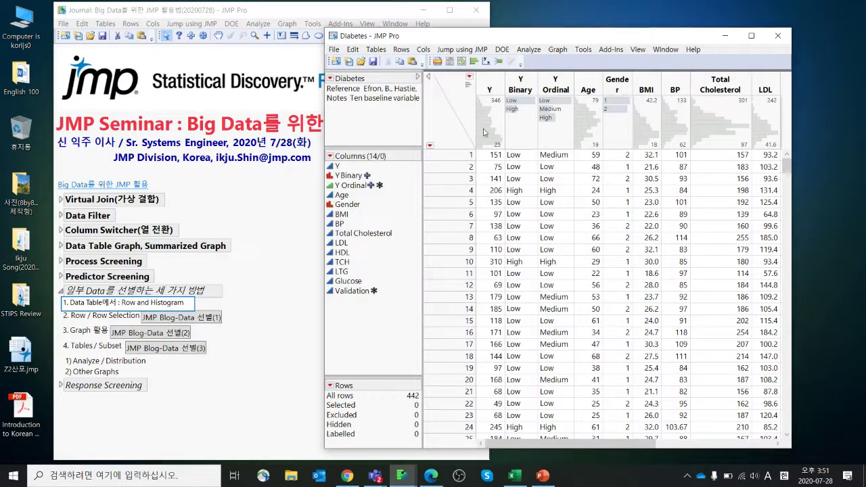
left_click_drag(506, 148, 506, 168)
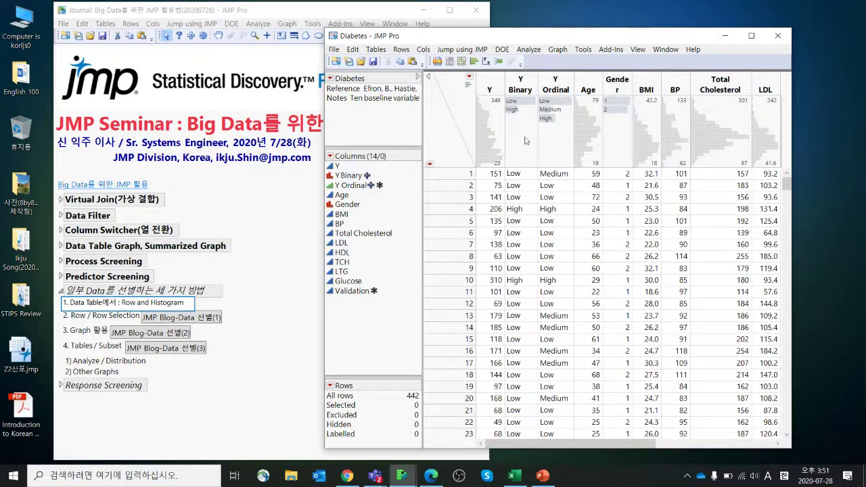
left_click(586, 129)
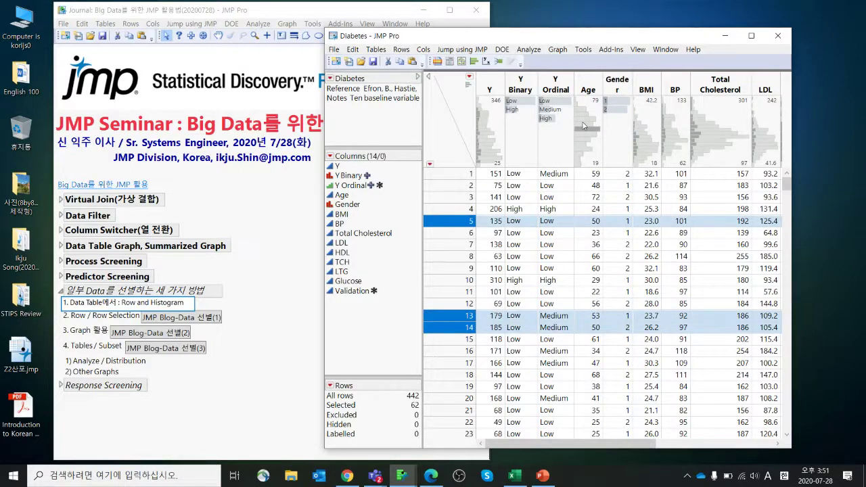
left_click(580, 124)
left_click(588, 124)
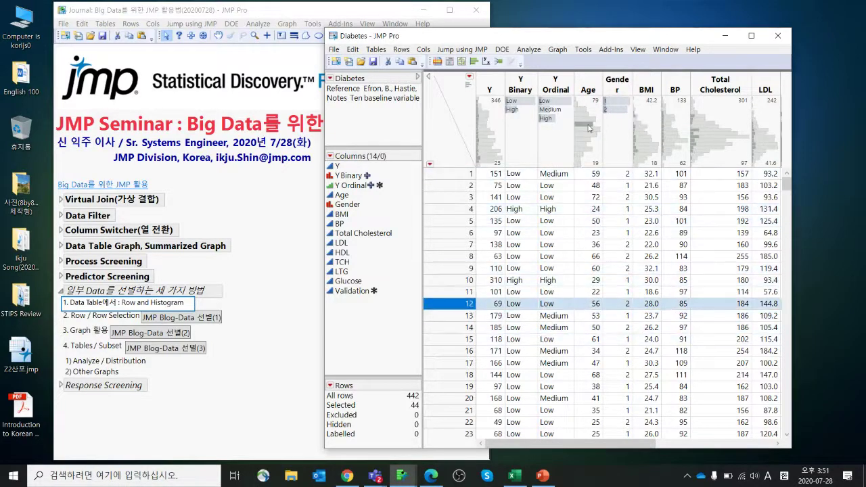
left_click(586, 130, "shift")
left_click(584, 134, "shift")
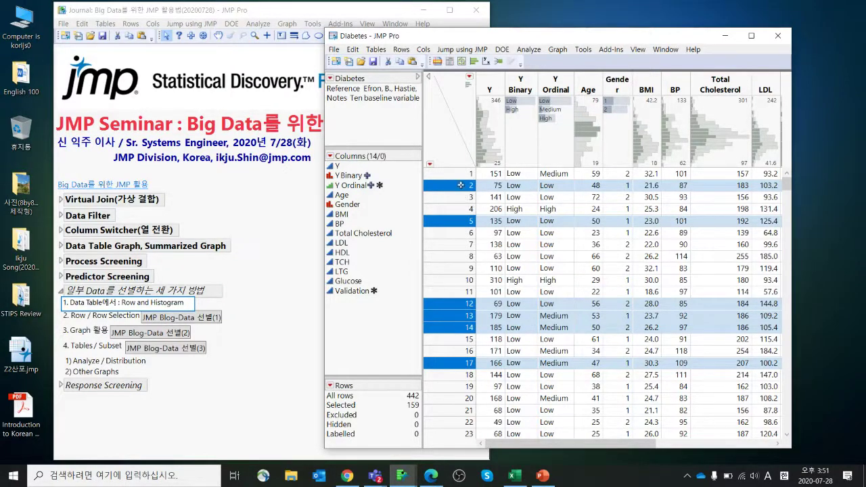
View the selected Age-group rows as a linked subset, close it, and clear the row selection in the repositioned Diabetes table.
right_click(350, 410)
left_click(396, 441)
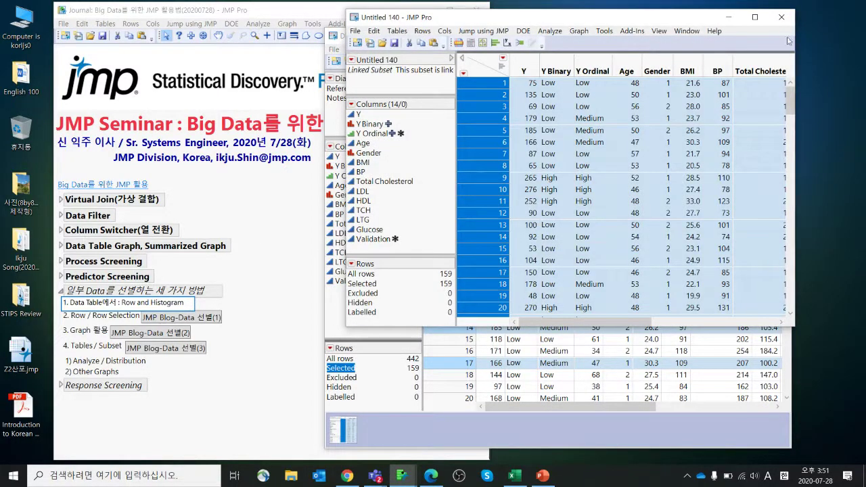
left_click(781, 17)
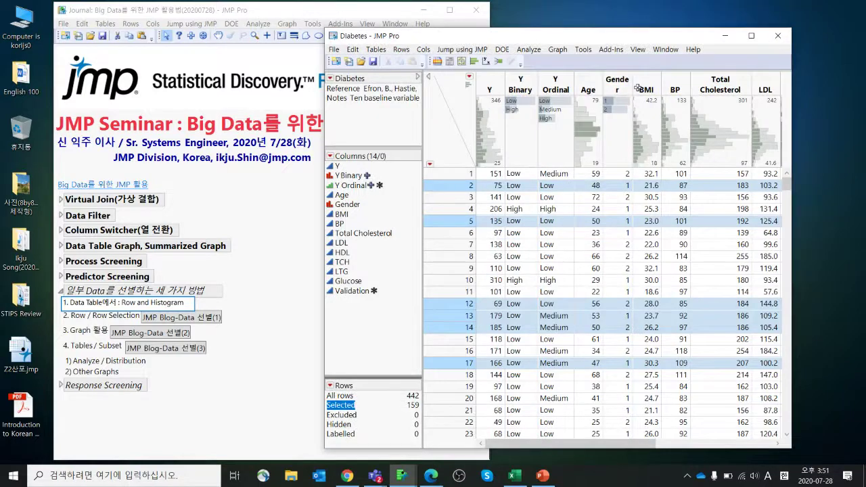
left_click_drag(612, 36, 574, 17)
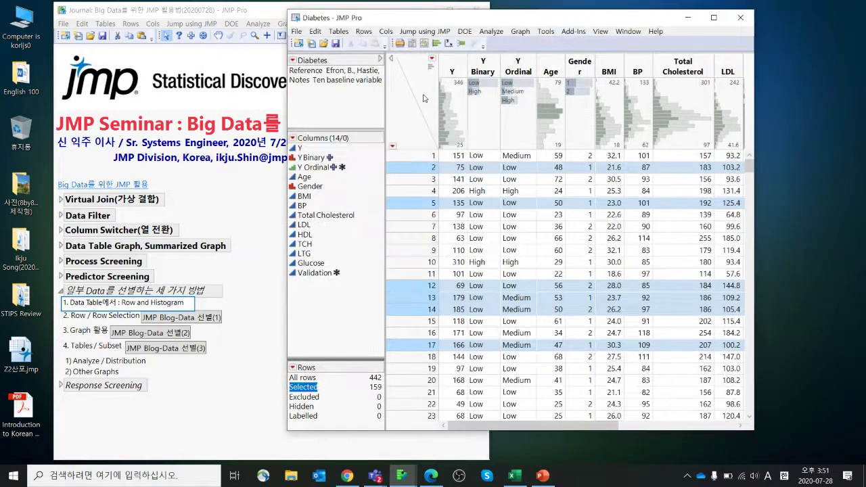
left_click(418, 142)
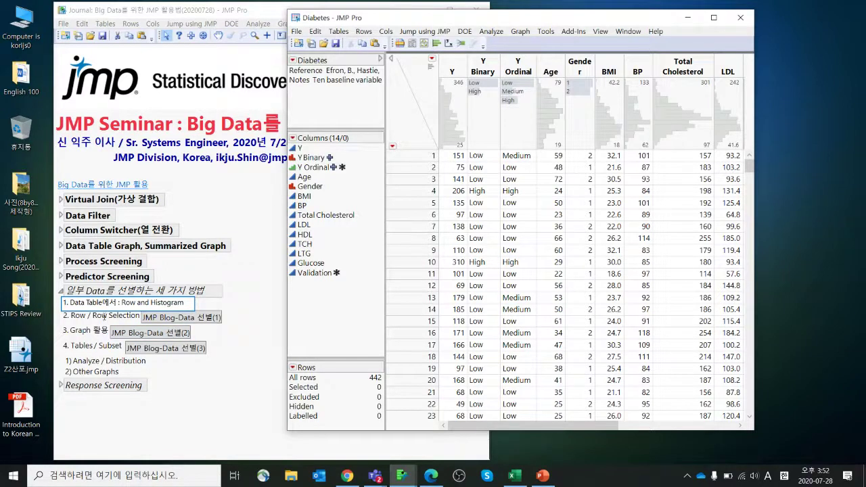
Highlight journal item 2, Row / Row Selection, and hide the header histograms in the Diabetes table.
left_click(101, 314)
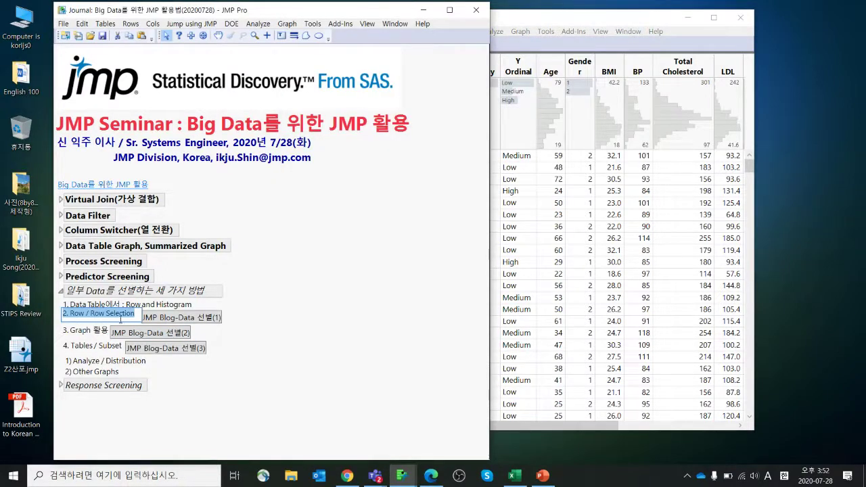
left_click(558, 23)
left_click(430, 72)
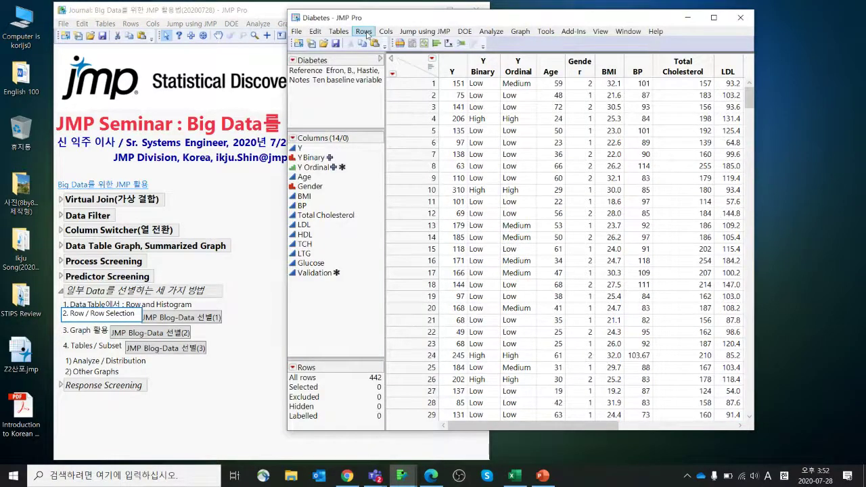
Start a Select Where row selection on the Diabetes table and add the condition Age is greater than 50.
left_click(364, 32)
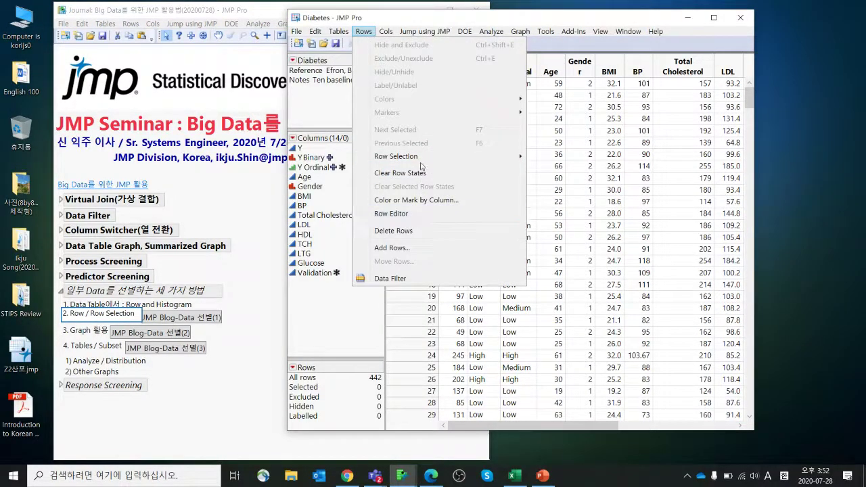
mouse_move(426, 159)
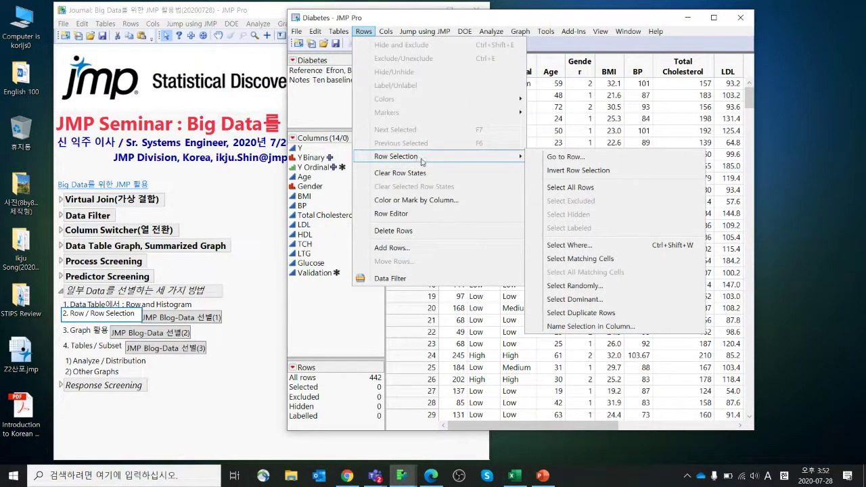
left_click(577, 246)
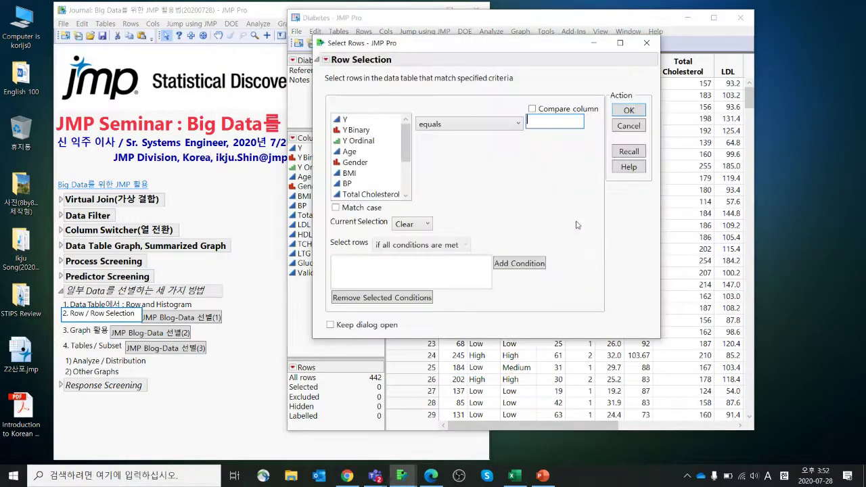
left_click_drag(551, 48, 326, 77)
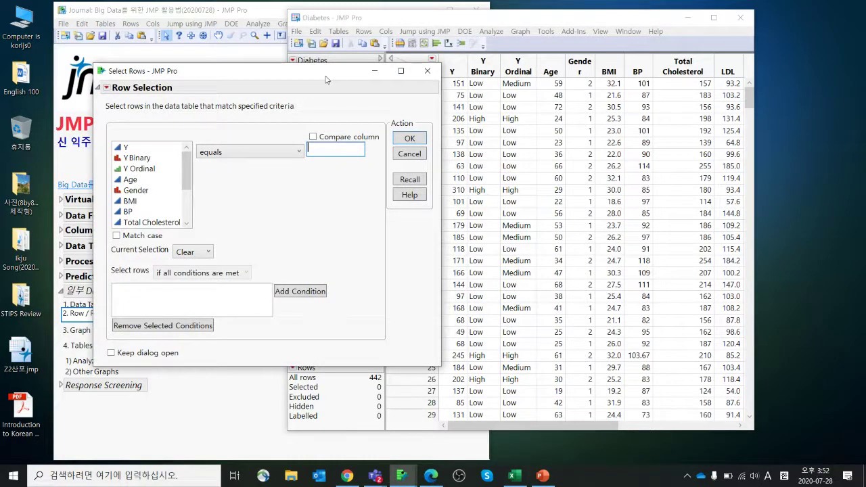
left_click(166, 182)
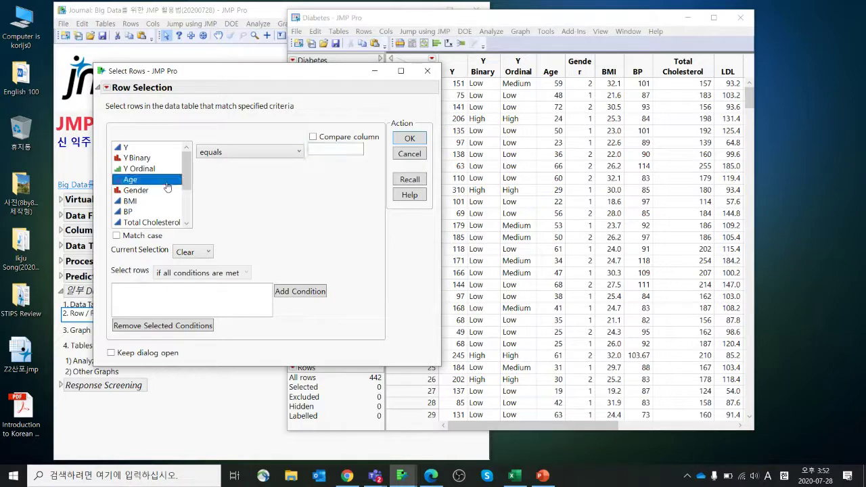
left_click(333, 148)
type("50")
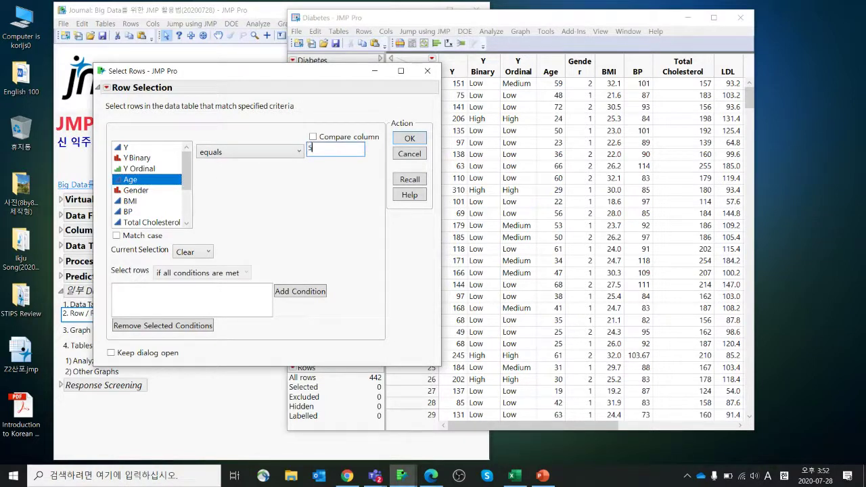
left_click(283, 154)
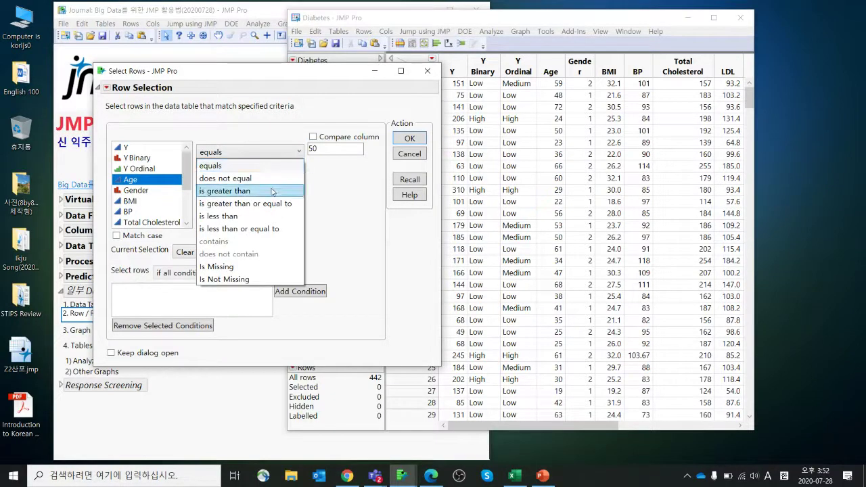
left_click(273, 192)
left_click(287, 293)
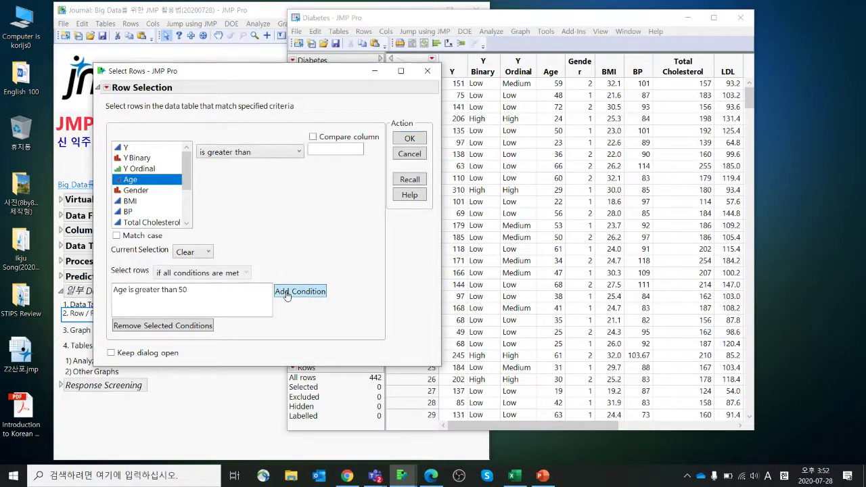
Add a second row selection condition, BMI is less than 25.
left_click(160, 201)
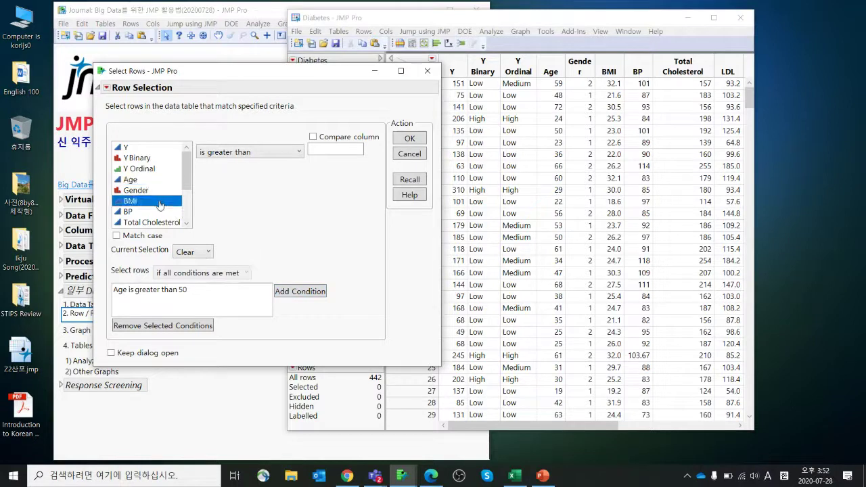
left_click(331, 152)
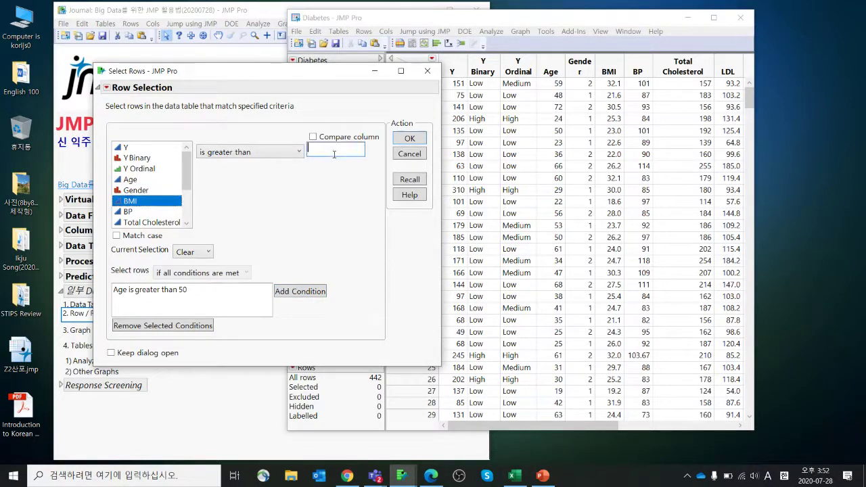
type("25")
left_click(298, 151)
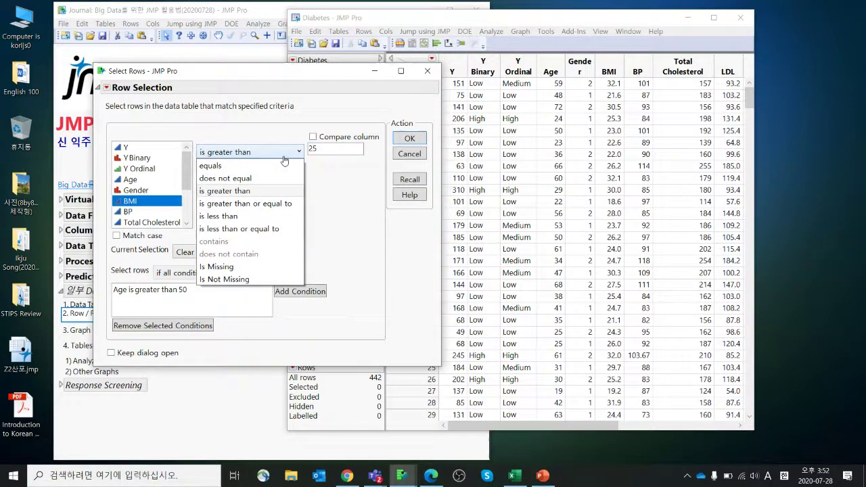
left_click(262, 216)
left_click(287, 291)
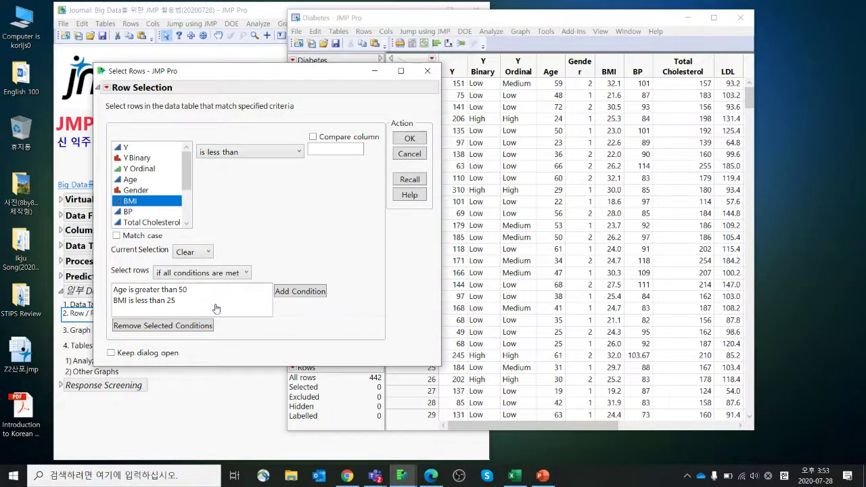
Select the Diabetes rows with the option "if all conditions are met" and open the selected rows as a linked subset.
left_click(241, 277)
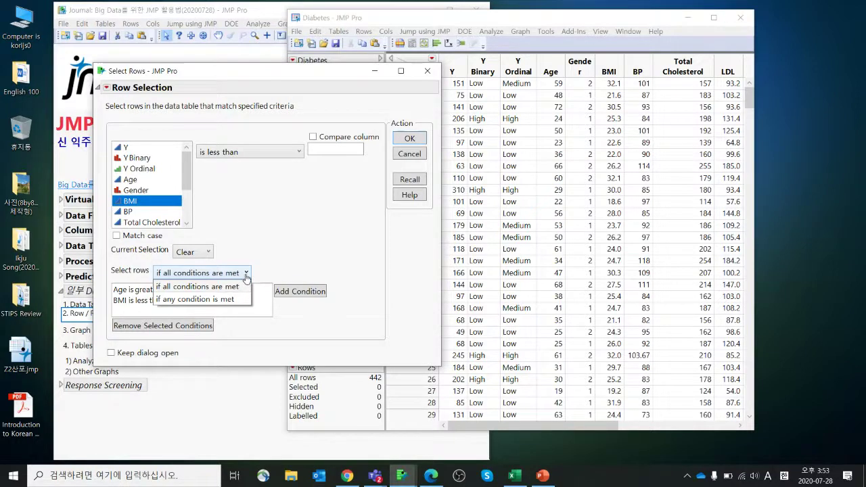
left_click(235, 287)
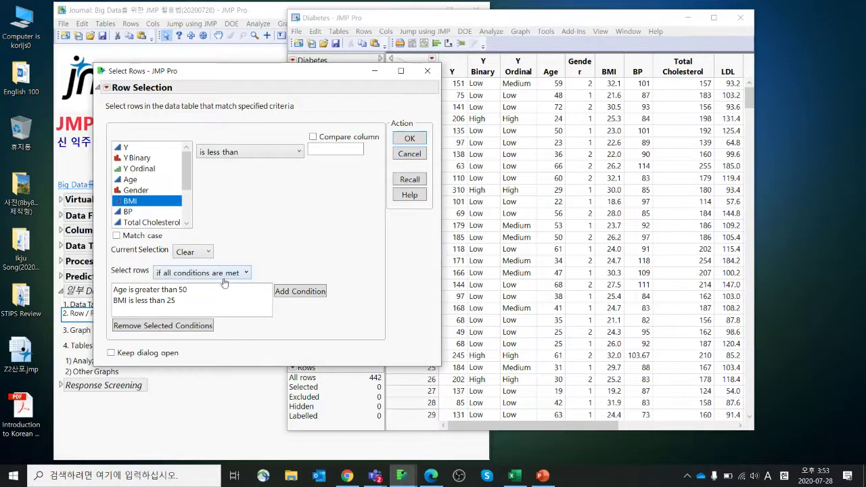
left_click(410, 142)
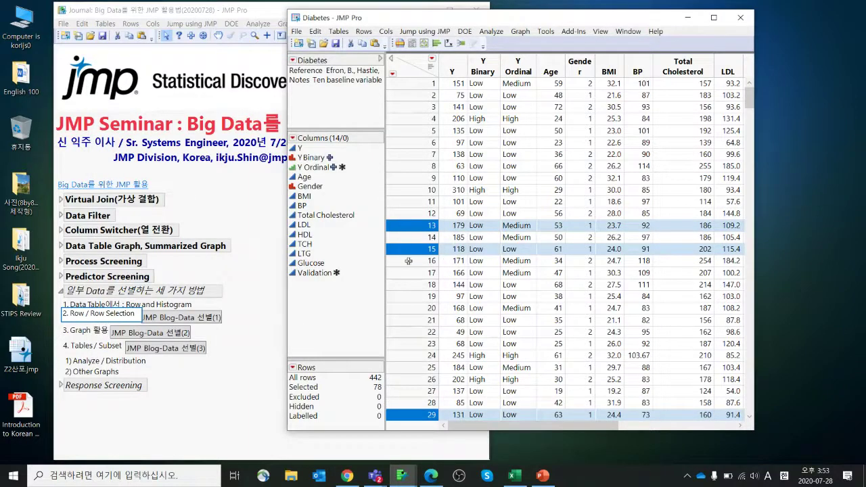
right_click(311, 389)
left_click(338, 426)
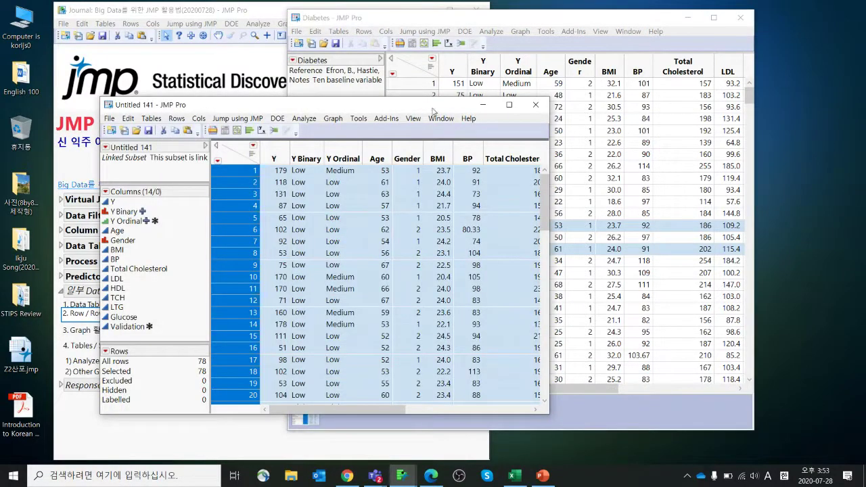
Close the linked subset table without keeping it and clear the row selection in the Diabetes table.
left_click_drag(434, 108, 424, 84)
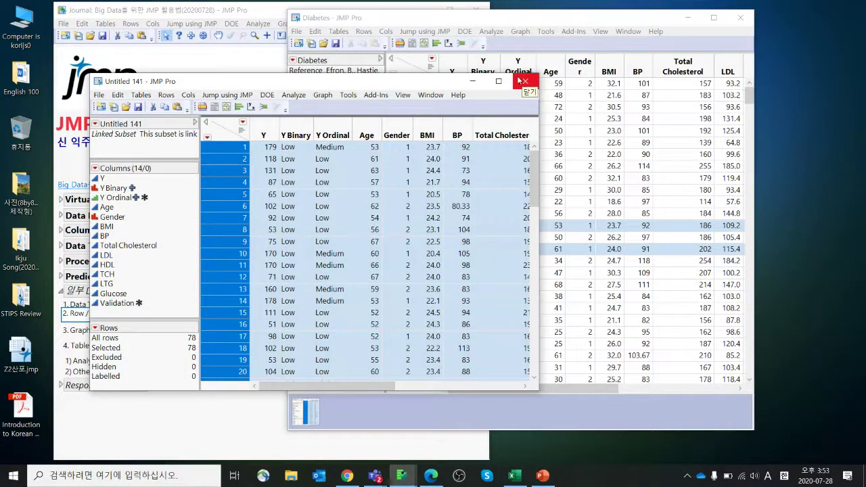
left_click(524, 80)
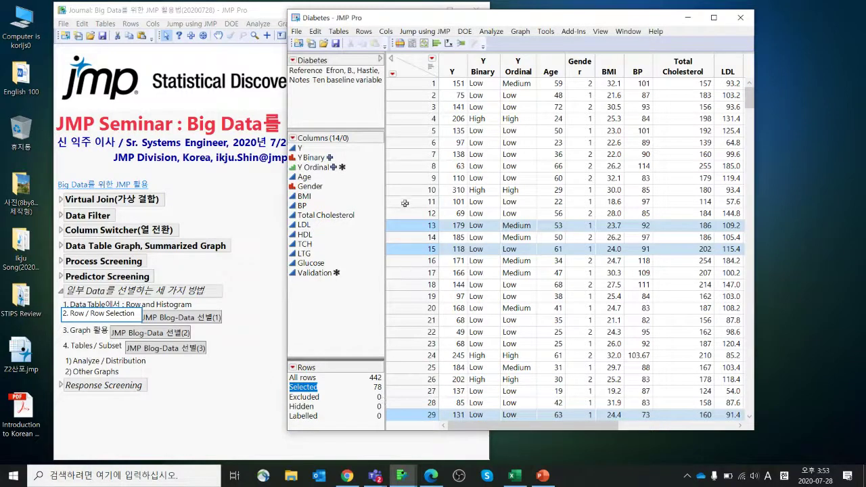
left_click(409, 66)
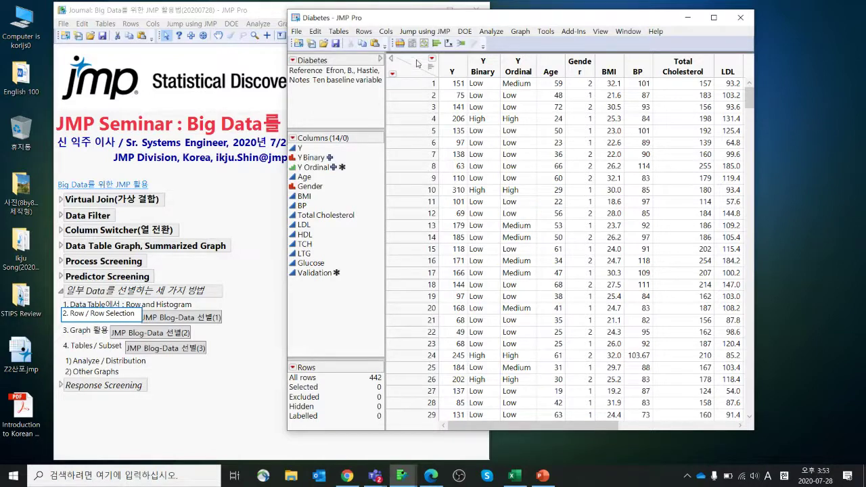
Build a Graph Builder scatterplot of Y versus Total Cholesterol from the Diabetes table.
left_click(520, 32)
left_click(529, 41)
left_click(385, 149)
left_click_drag(416, 138, 514, 197)
left_click_drag(375, 213, 640, 373)
left_click_drag(717, 34, 466, 42)
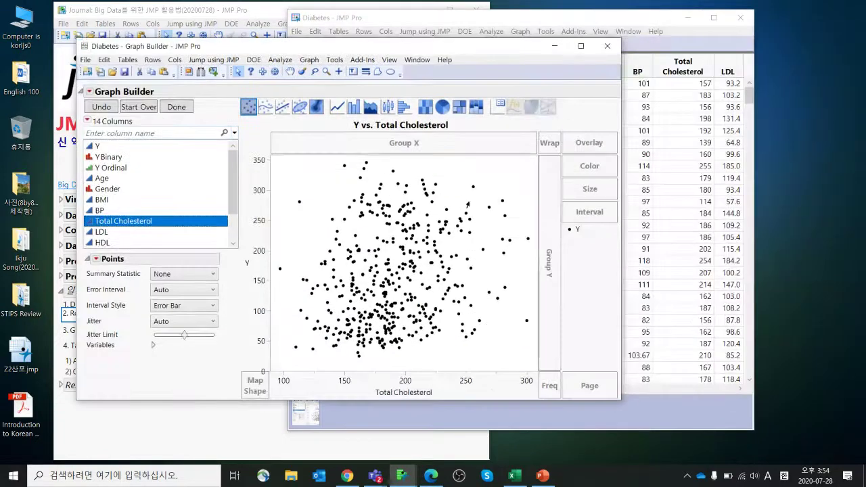
Select the scatterplot points with Y above about 300 and open the selected Diabetes rows in a Data View subset.
left_click_drag(331, 160, 444, 195)
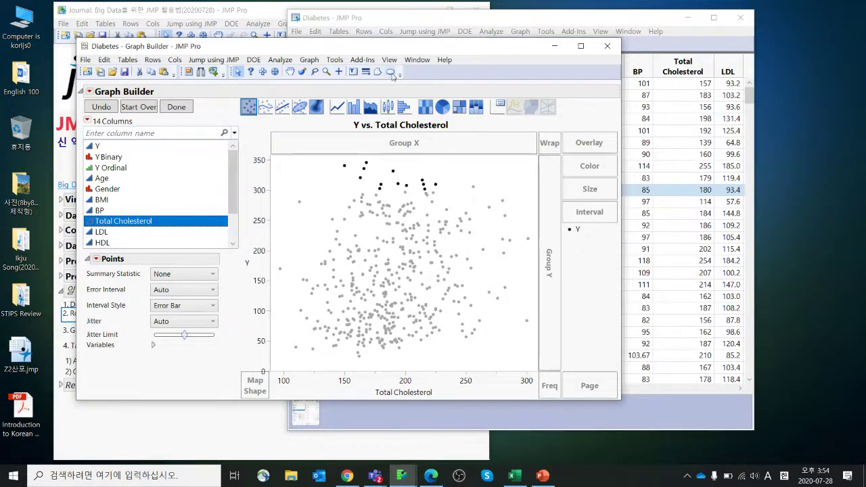
left_click_drag(334, 50, 783, 84)
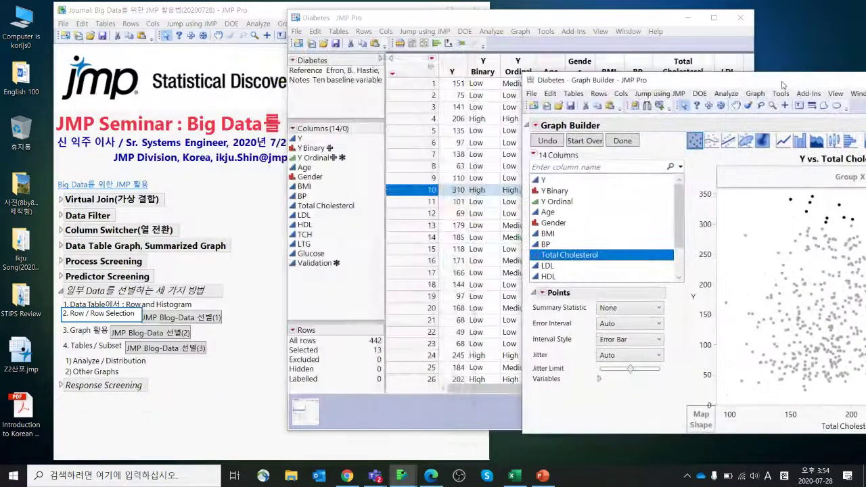
right_click(308, 352)
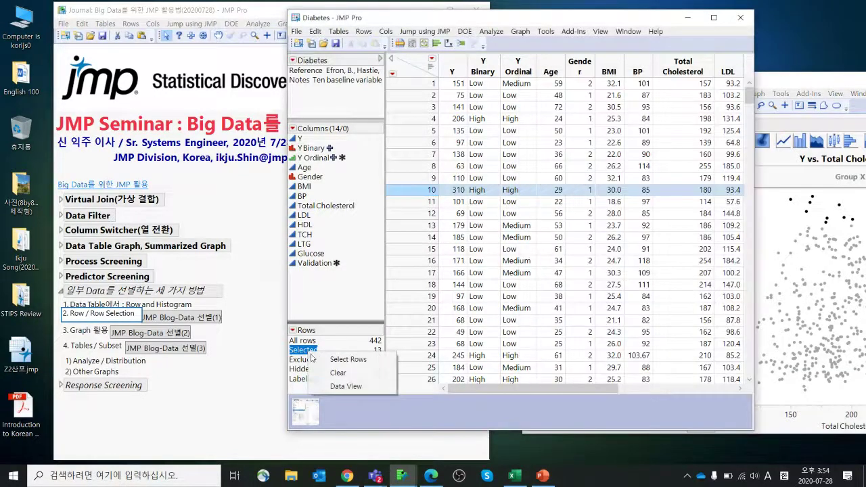
left_click(335, 388)
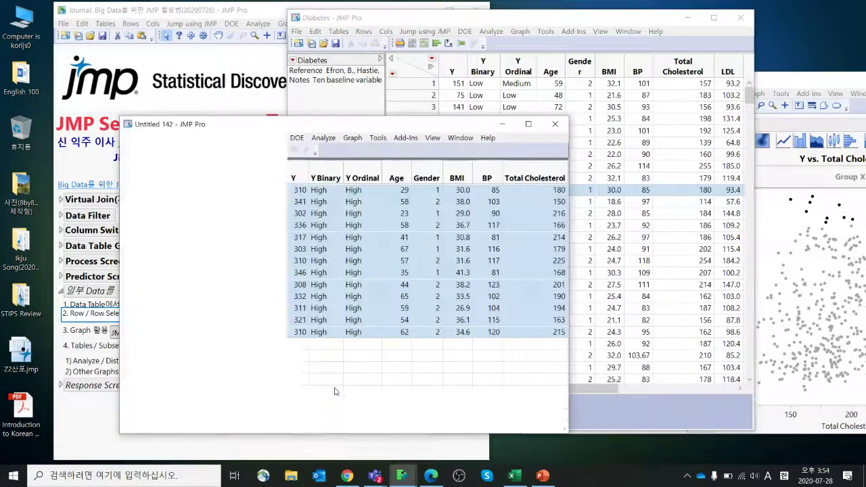
Close the subset table and the Graph Builder window, and clear the row selection in the Diabetes table.
left_click(554, 124)
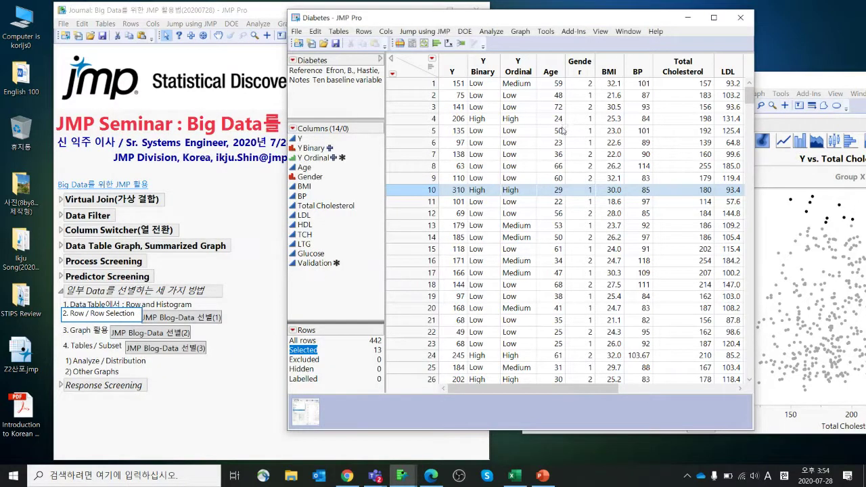
left_click_drag(781, 84, 646, 96)
left_click(738, 91)
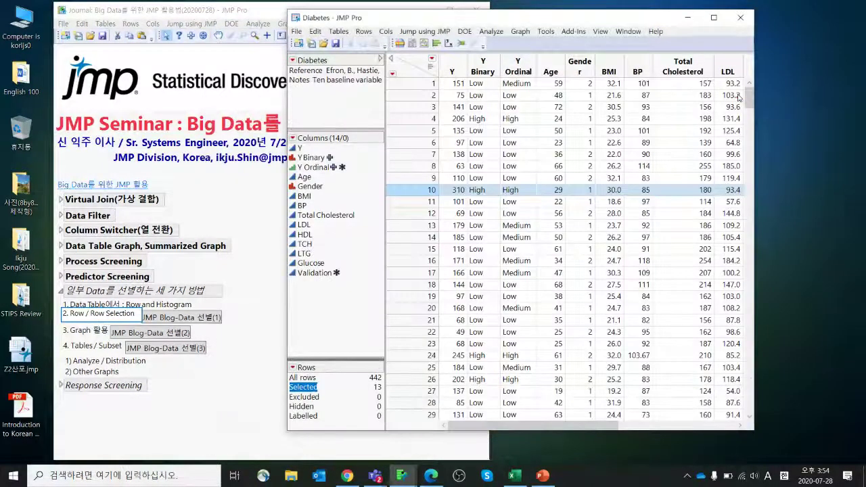
left_click(418, 72)
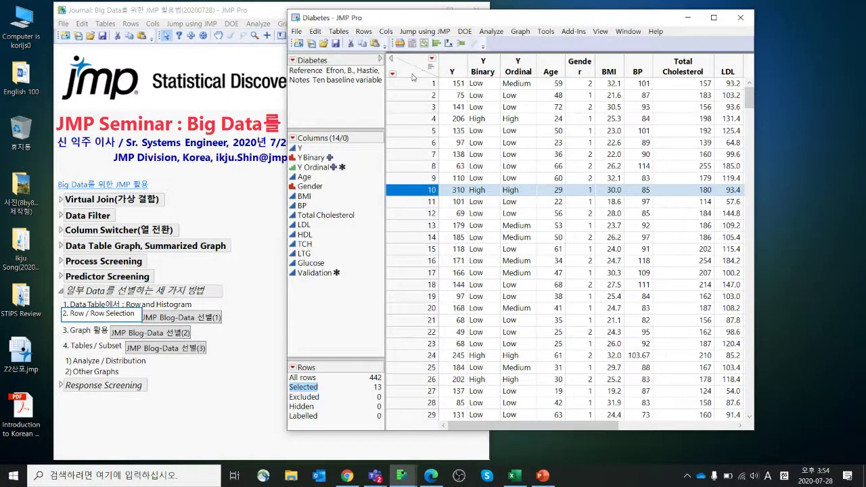
Try the Subset by and Selected Rows options in the Subset dialog for the Diabetes table, and cancel the dialog.
left_click(339, 33)
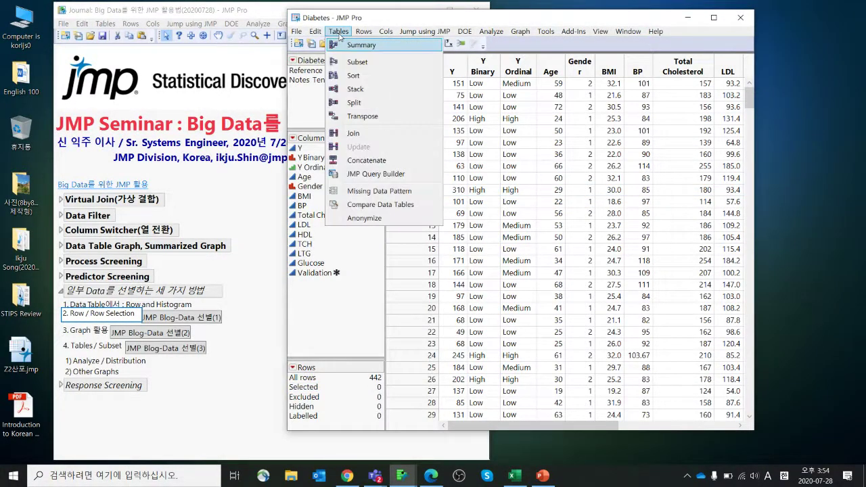
left_click(353, 62)
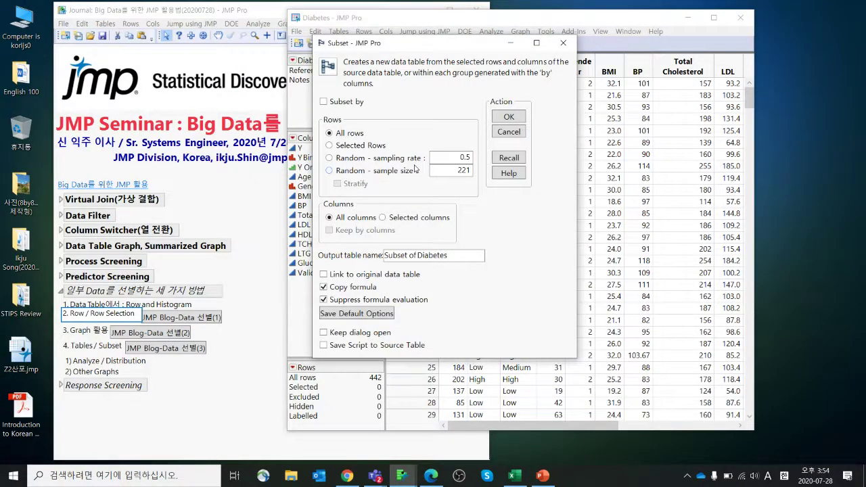
mouse_move(414, 179)
left_mouse_down()
mouse_move(406, 150)
mouse_move(407, 185)
left_mouse_up()
left_click(355, 104)
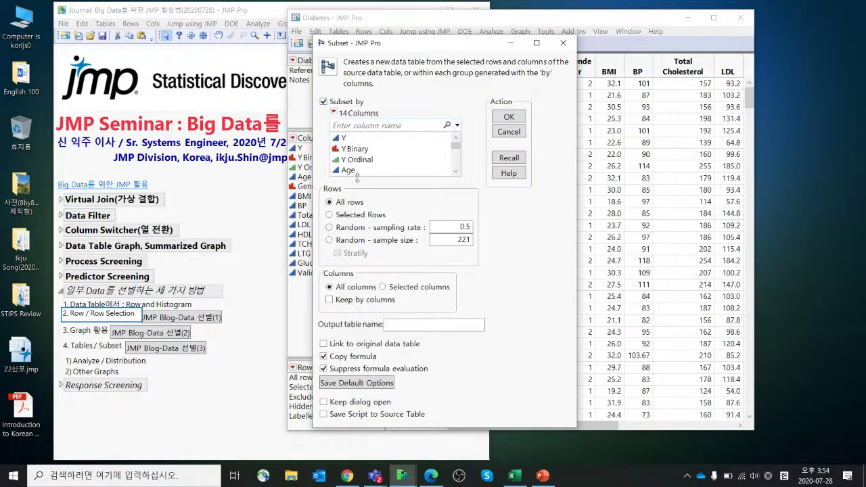
left_click(350, 215)
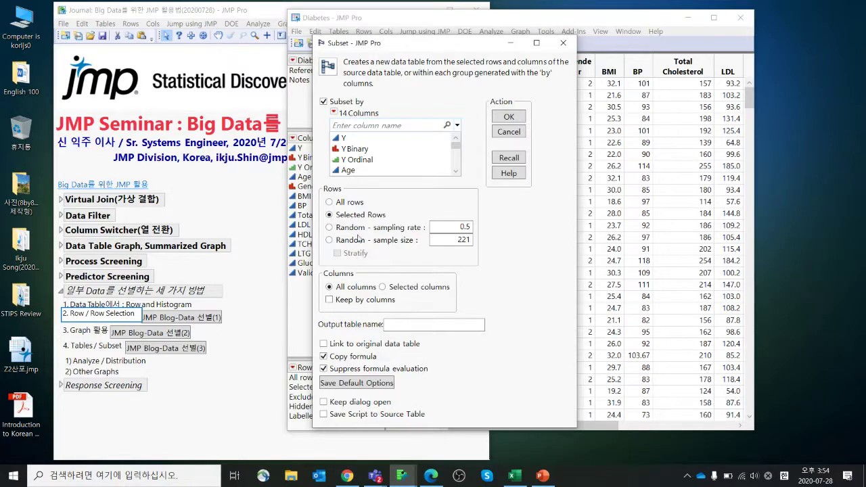
left_click(324, 102)
mouse_move(382, 198)
left_mouse_down()
mouse_move(398, 138)
mouse_move(411, 192)
left_mouse_up()
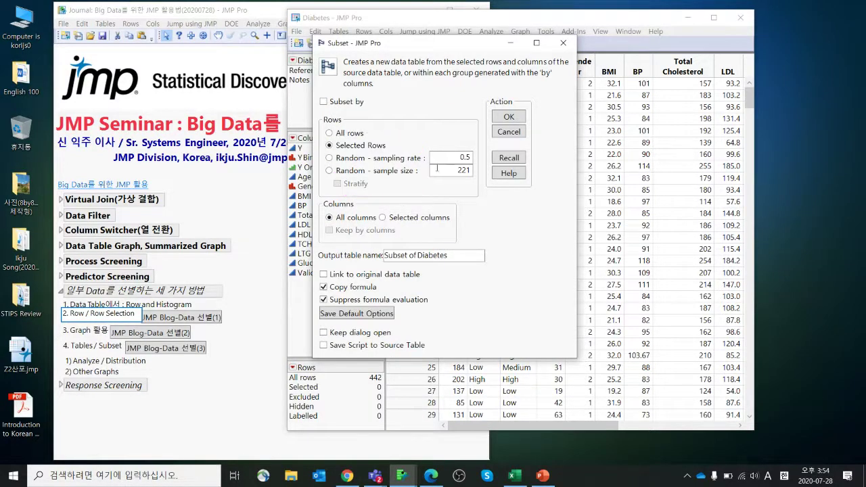
left_click(509, 132)
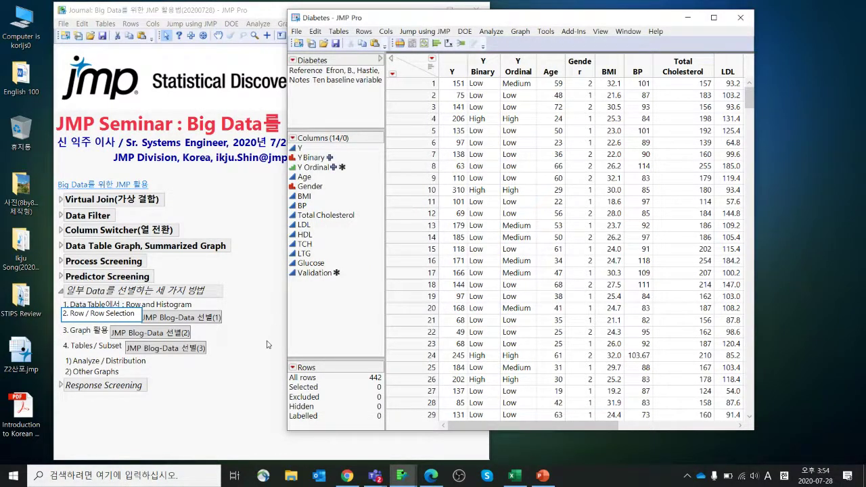
Read through the journal's linked article JMP Blog-Data 선별(3) on Tables / Subset, and return to the journal.
left_click(182, 381)
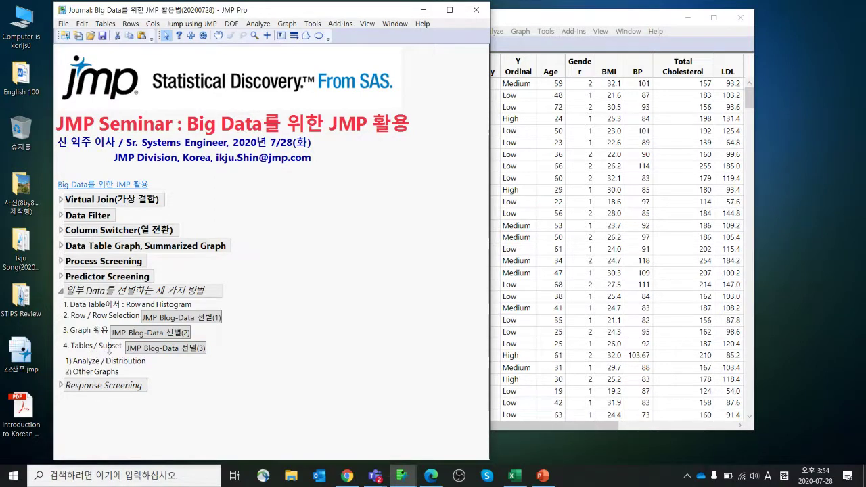
left_click(148, 350)
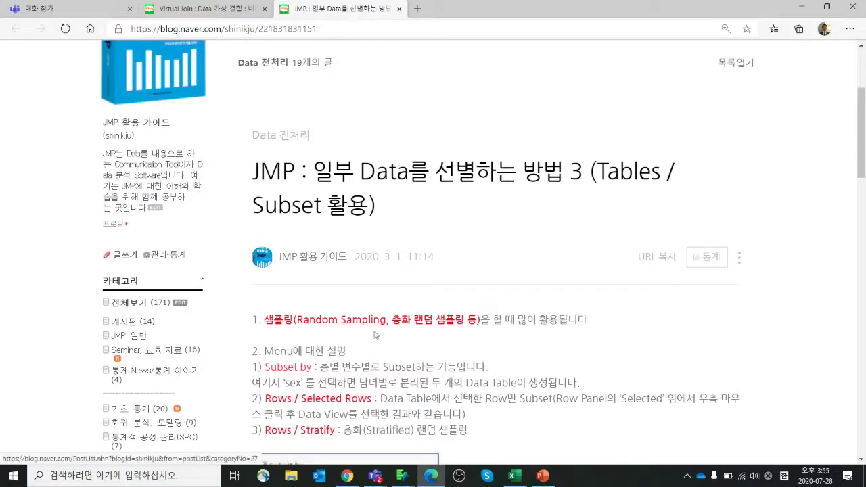
scroll(383, 342, "down", 3)
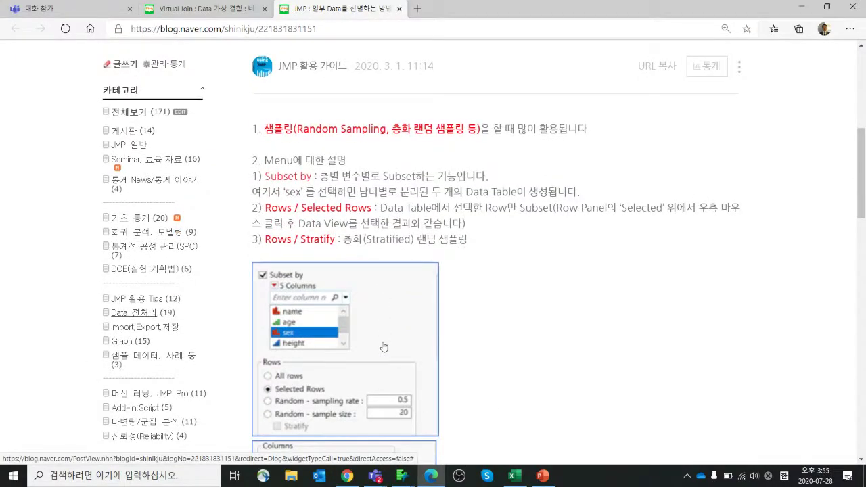
scroll(383, 347, "down", 7)
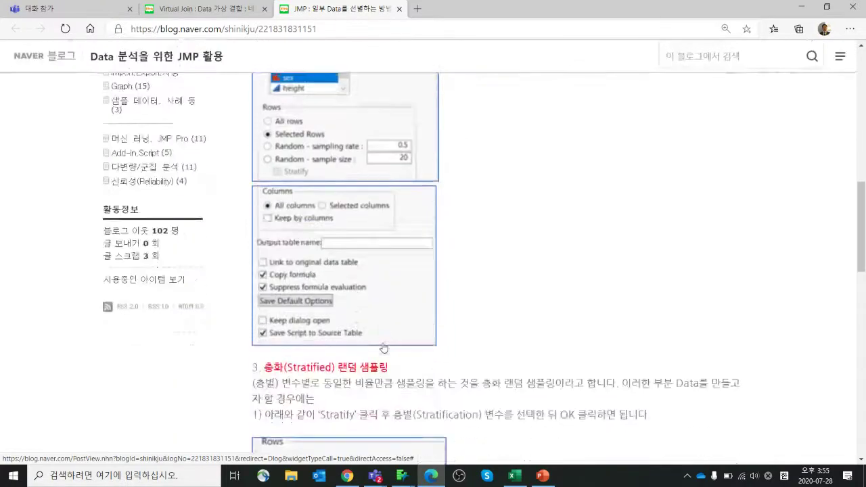
scroll(383, 347, "down", 6)
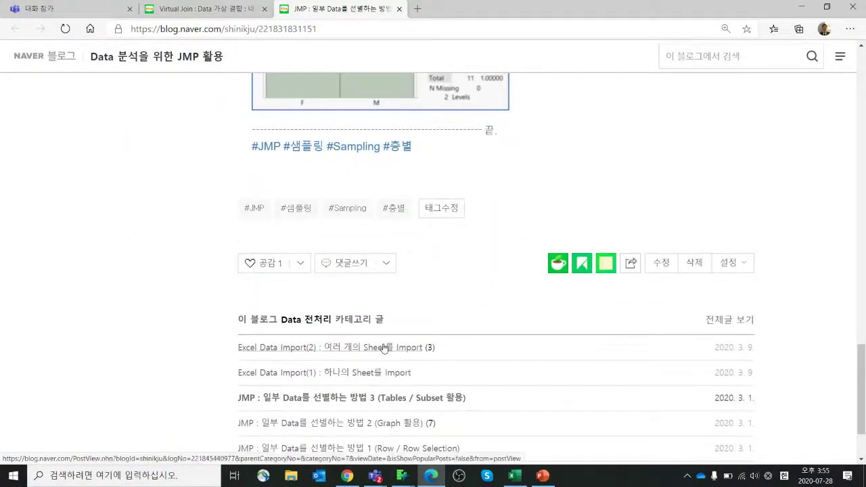
scroll(383, 347, "up", 12)
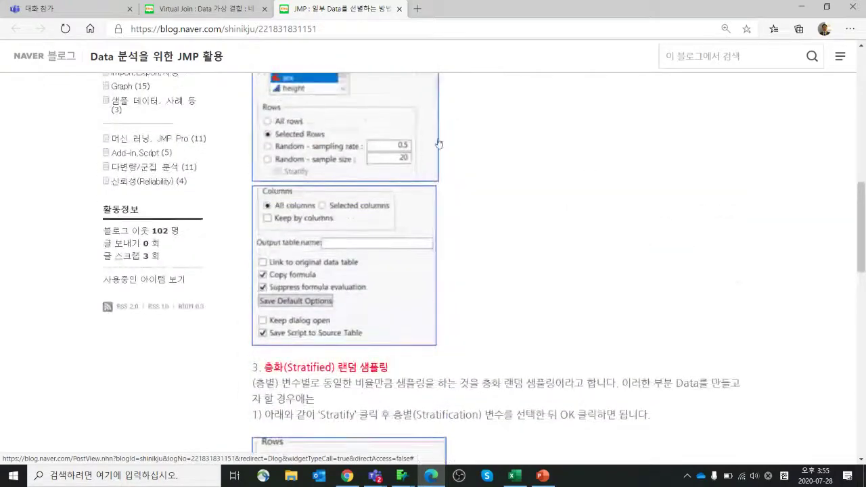
left_click(399, 10)
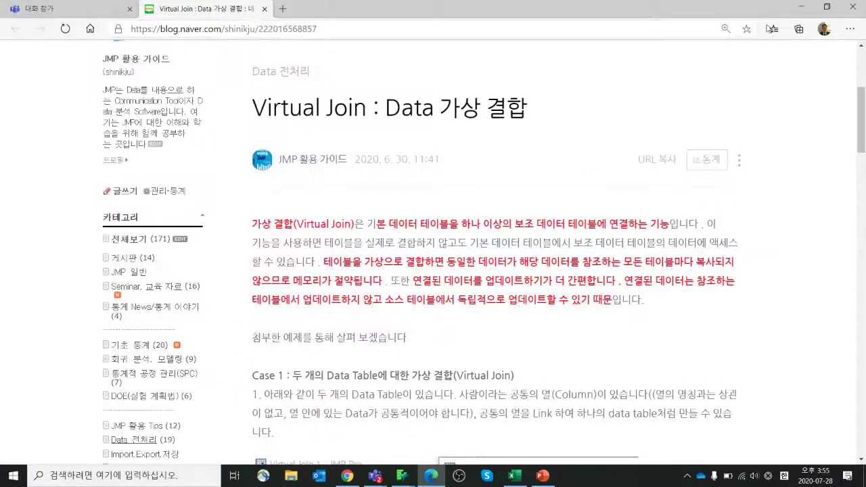
left_click(800, 8)
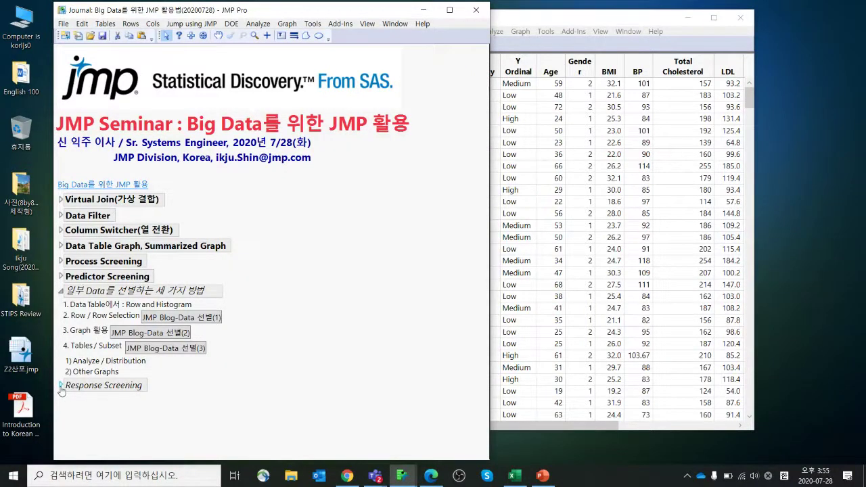
Expand the Response Screening section of the journal and locate the Response Screening command among the screening analyses.
left_click(61, 386)
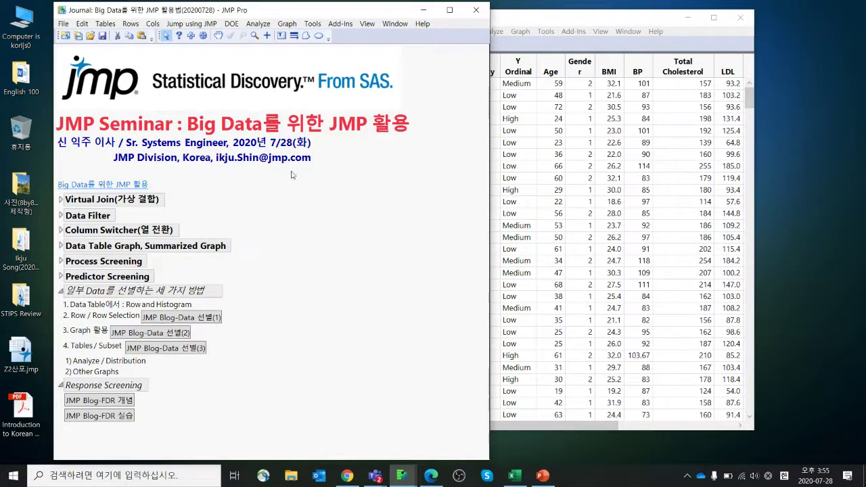
left_click(259, 26)
mouse_move(295, 142)
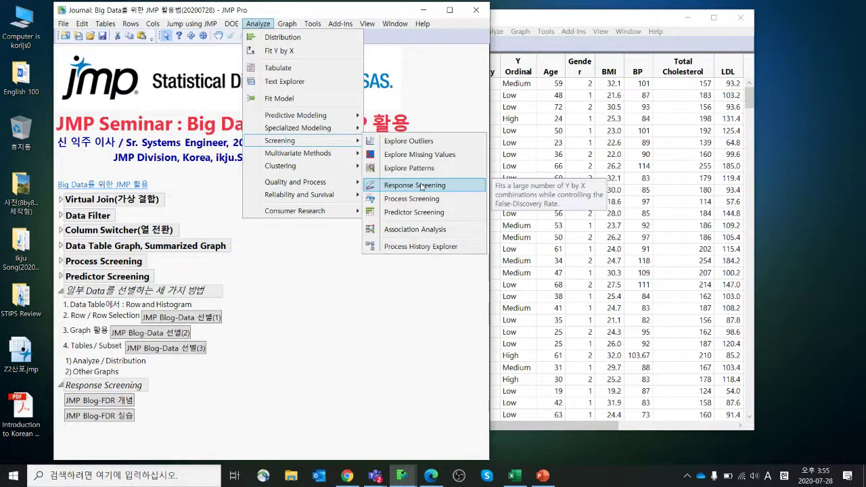
left_click(216, 387)
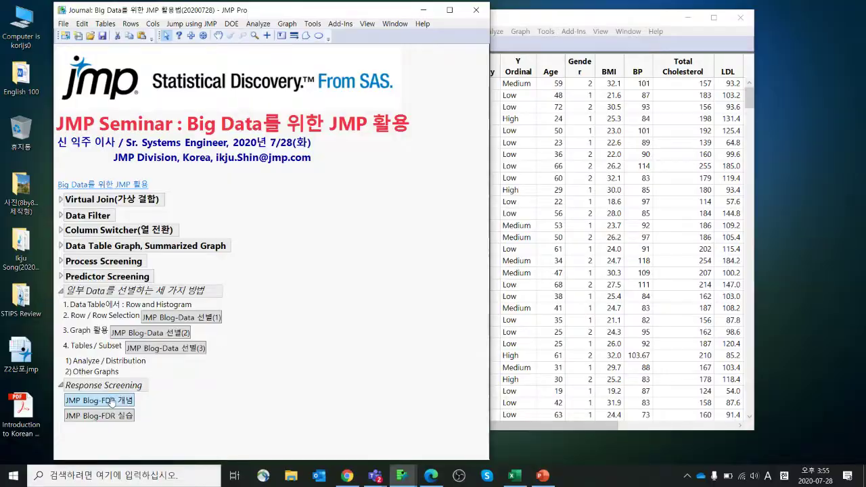
Open the JMP Blog-FDR 개념 article and highlight the phrases about 100 variables and 100 tests.
left_click(111, 401)
scroll(460, 246, "down", 2)
scroll(464, 248, "down", 1)
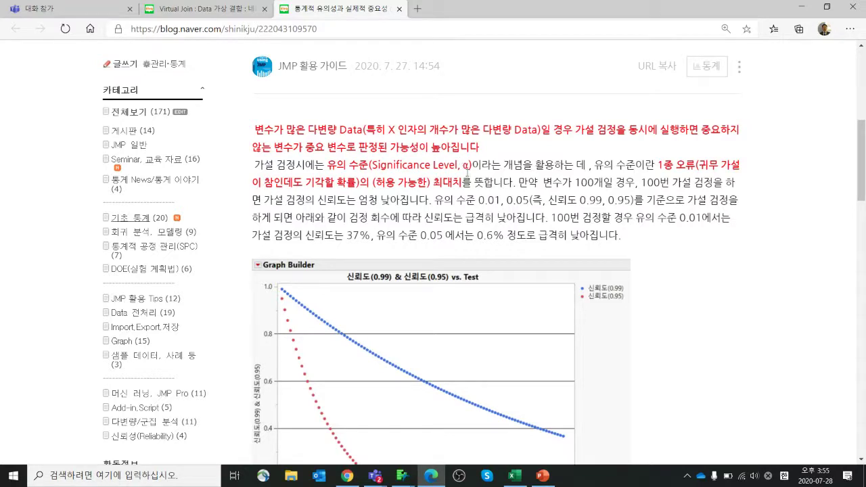
left_click_drag(507, 200, 603, 183)
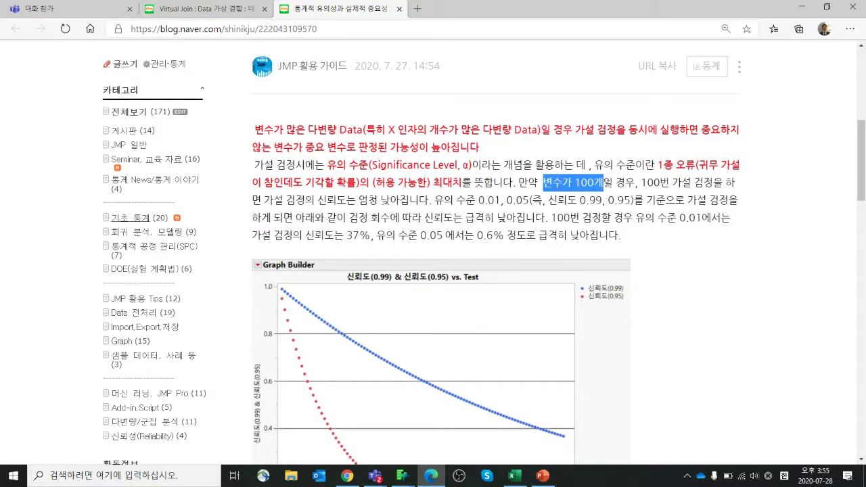
left_click_drag(552, 218, 622, 219)
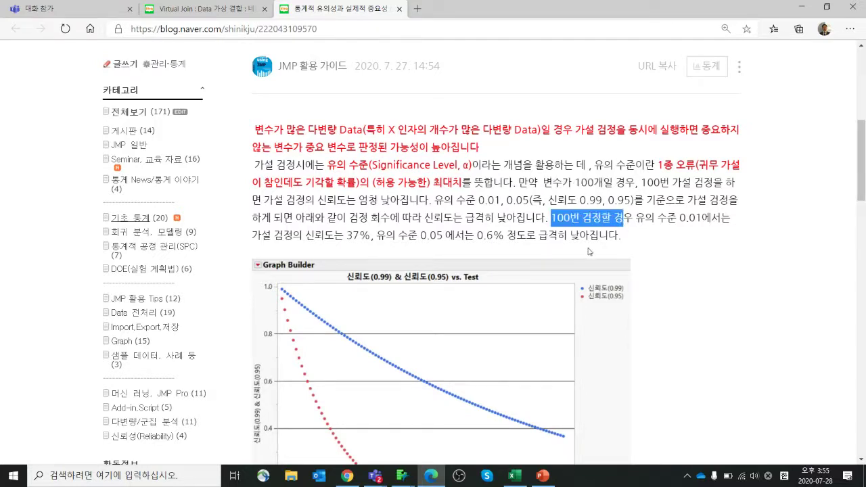
Examine the article's graph of reliability 0.99 and 0.95 versus number of tests and its FDR explanation.
scroll(586, 253, "down", 4)
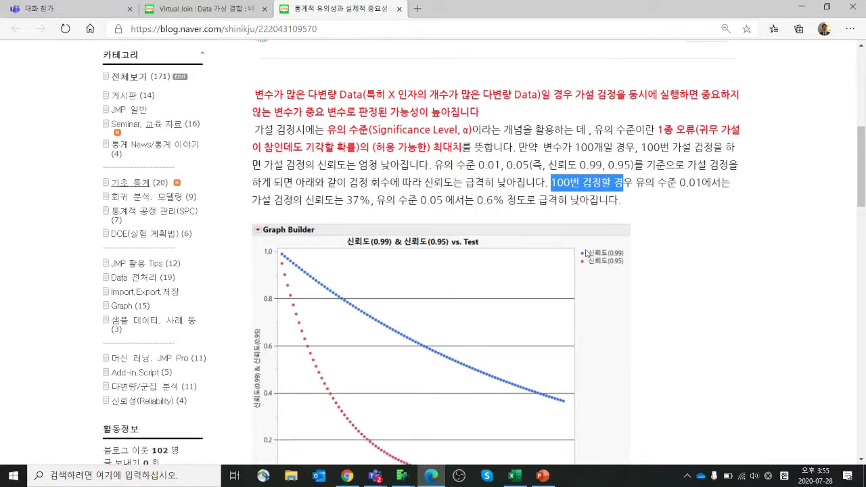
scroll(587, 254, "up", 2)
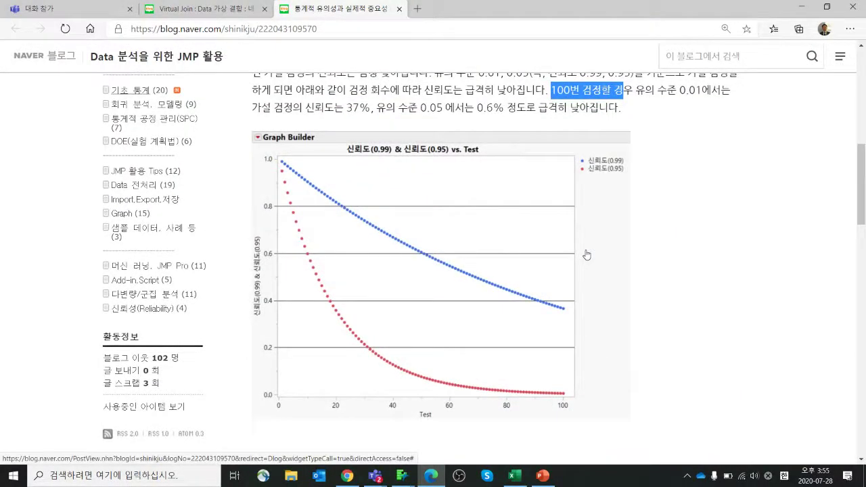
scroll(586, 254, "down", 3)
scroll(519, 246, "up", 4)
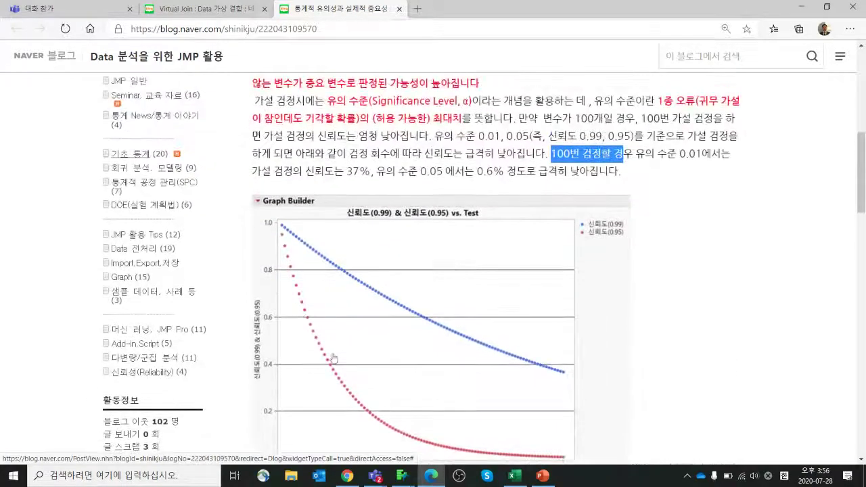
scroll(484, 413, "down", 5)
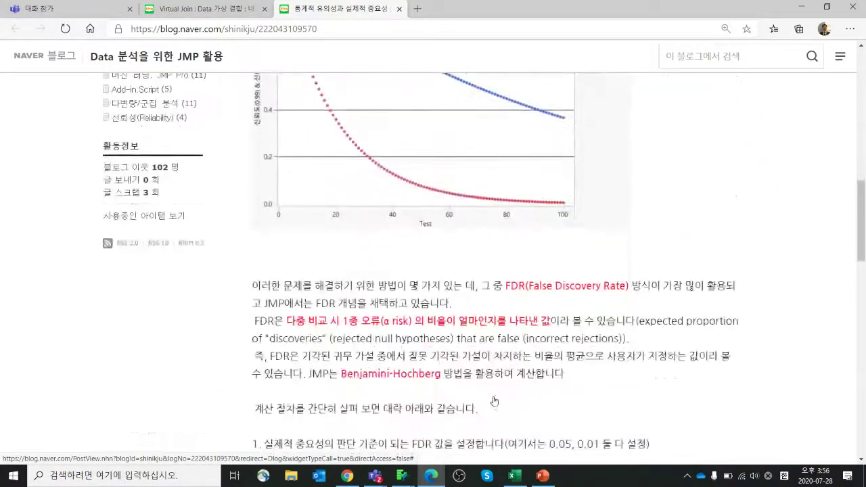
Read the article's FDR definition and calculation procedure, comparing them with the reliability graph for 0.99 and 0.95.
scroll(493, 399, "down", 2)
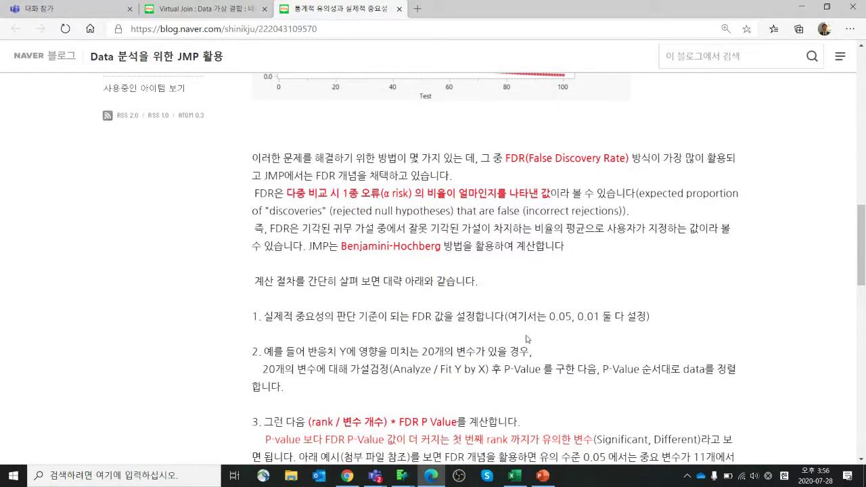
scroll(509, 363, "up", 7)
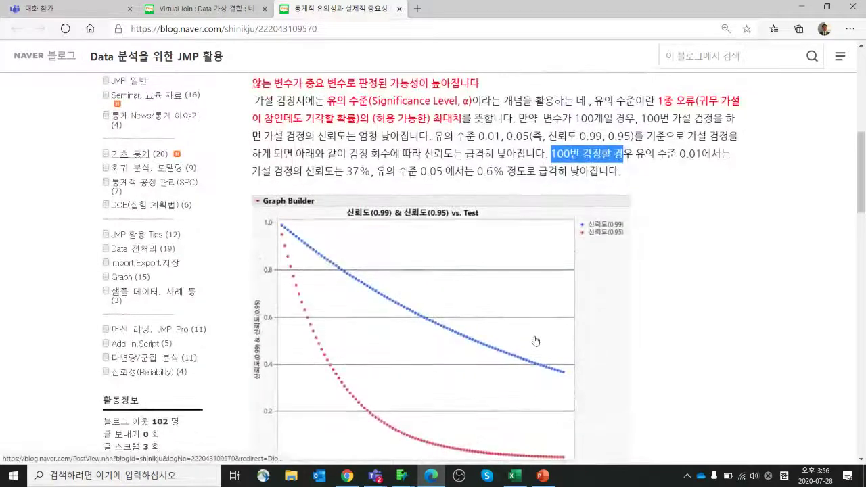
scroll(537, 340, "down", 4)
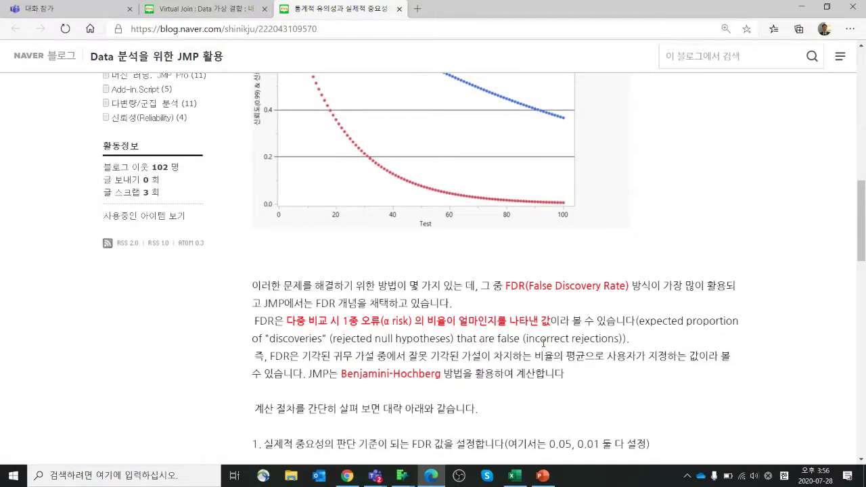
scroll(541, 341, "down", 2)
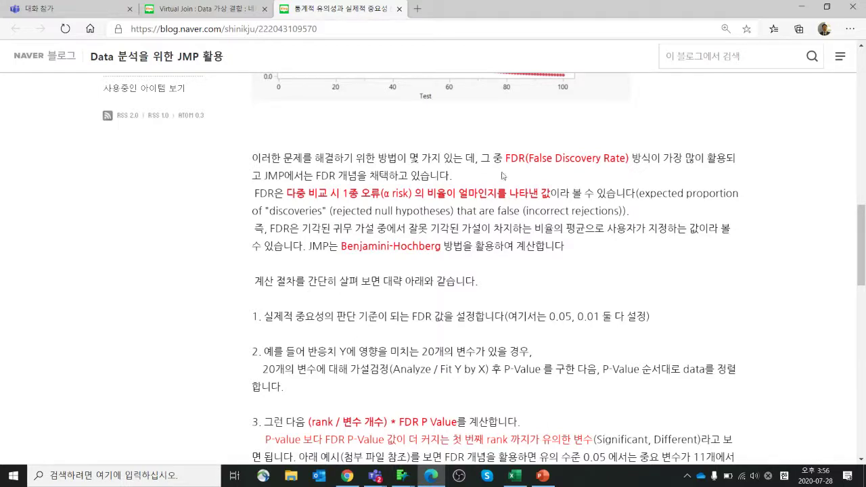
Switch to the JMP seminar journal, review the Screening analyses that include Response Screening, and return to the FDR article.
left_click(411, 476)
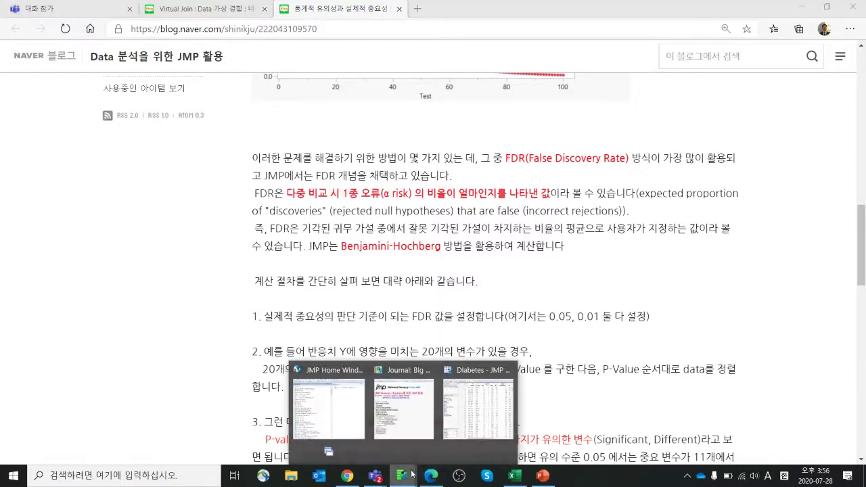
left_click(406, 430)
left_click(257, 24)
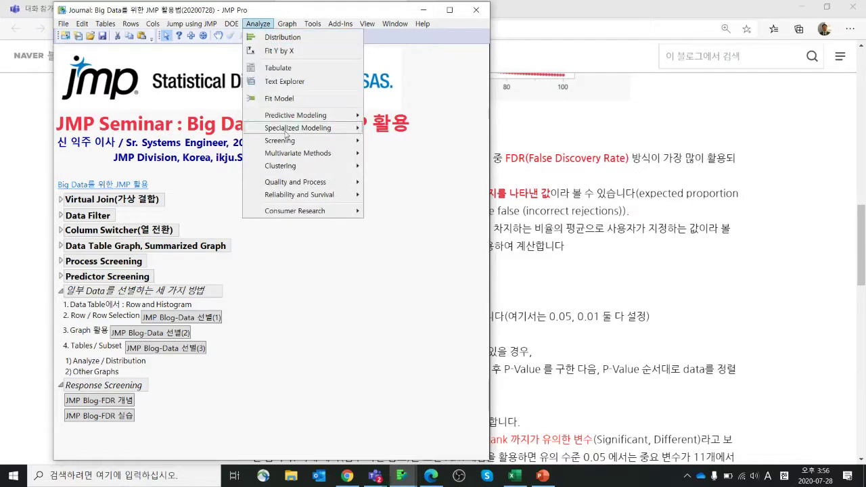
mouse_move(297, 140)
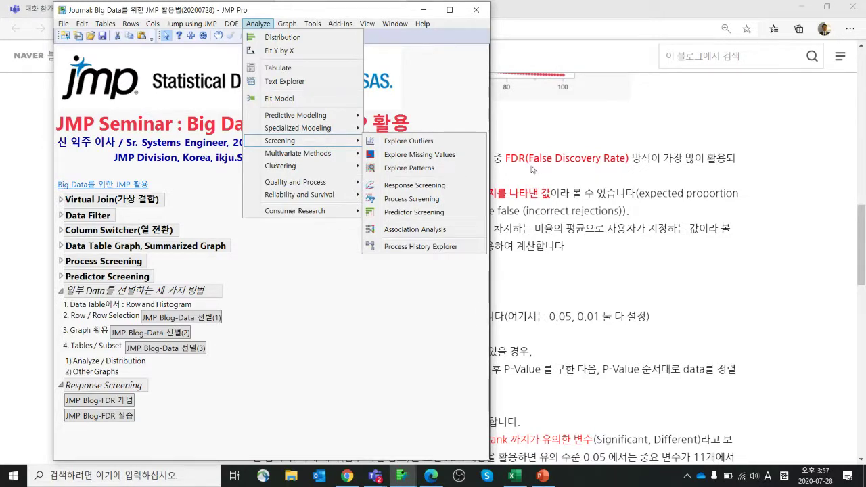
left_click(556, 180)
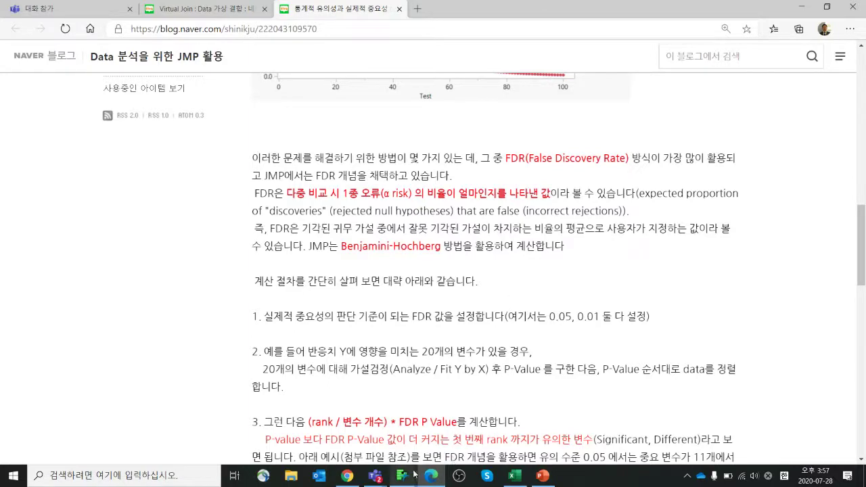
Minimize the FDR article's window and collapse the journal's 일부 Data를 선별하는 세 가지 방법 and Response Screening sections.
left_click(800, 7)
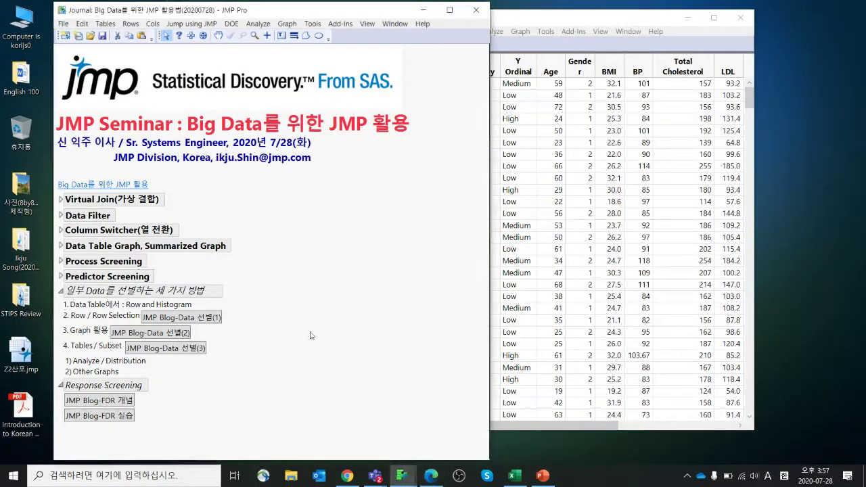
mouse_move(282, 391)
left_mouse_down()
mouse_move(281, 298)
mouse_move(263, 357)
left_mouse_up()
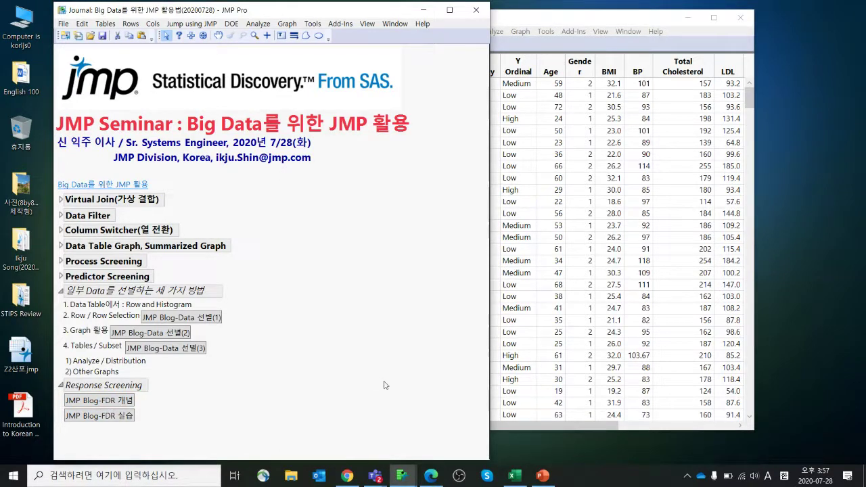
left_click(60, 293)
left_click(60, 307)
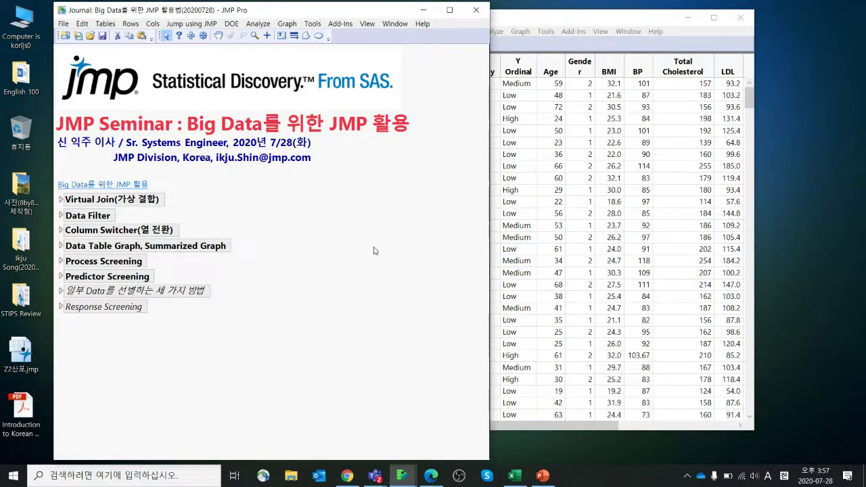
Switch from the seminar journal to the open PowerPoint presentation.
mouse_move(205, 191)
left_mouse_down()
mouse_move(251, 215)
mouse_move(252, 249)
mouse_move(202, 237)
mouse_move(207, 193)
mouse_move(243, 214)
mouse_move(268, 291)
mouse_move(193, 298)
mouse_move(207, 246)
left_mouse_up()
left_click(544, 474)
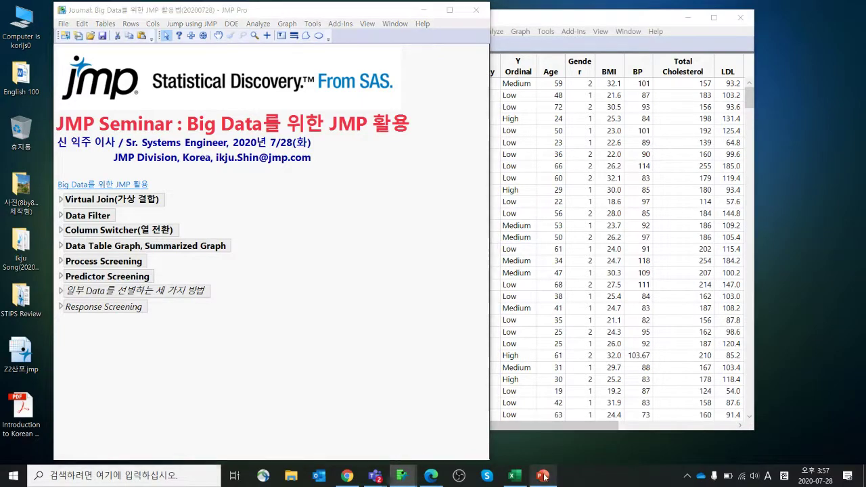